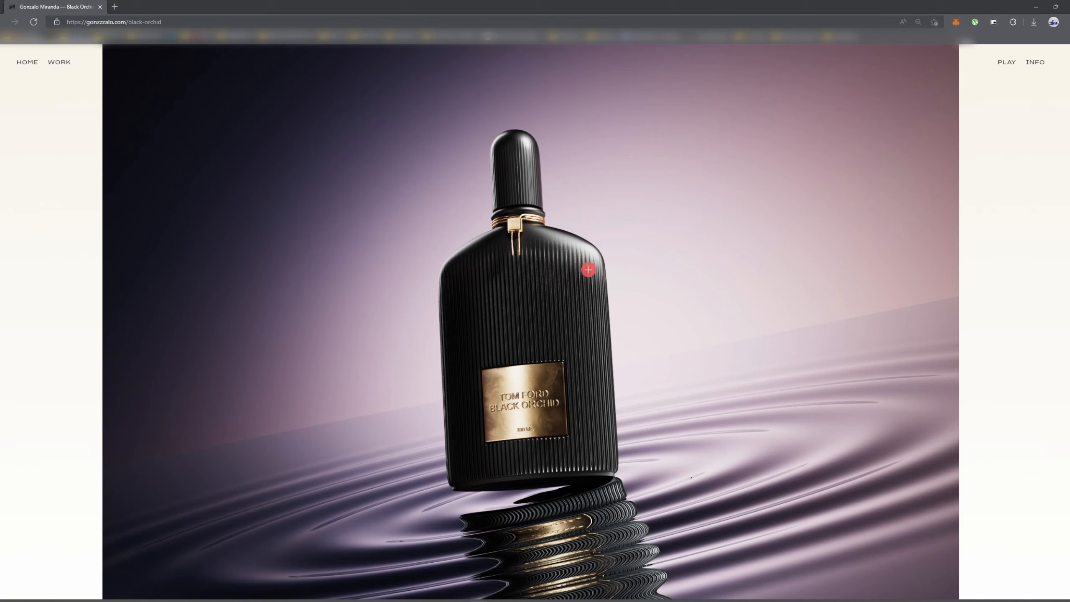
Switch to Cinema 4D and reposition the RS Area Light above the disc, behind the perfume bottle.
key(alt+Tab)
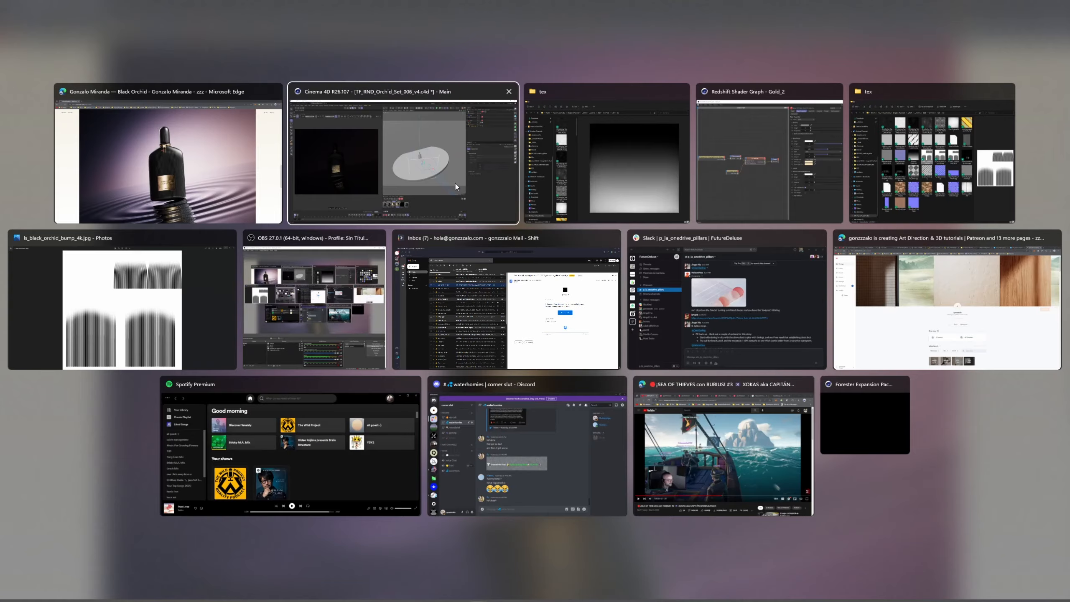
alt+drag(670, 288, 757, 304)
alt+drag(663, 283, 599, 261)
scroll(651, 262, up, 3)
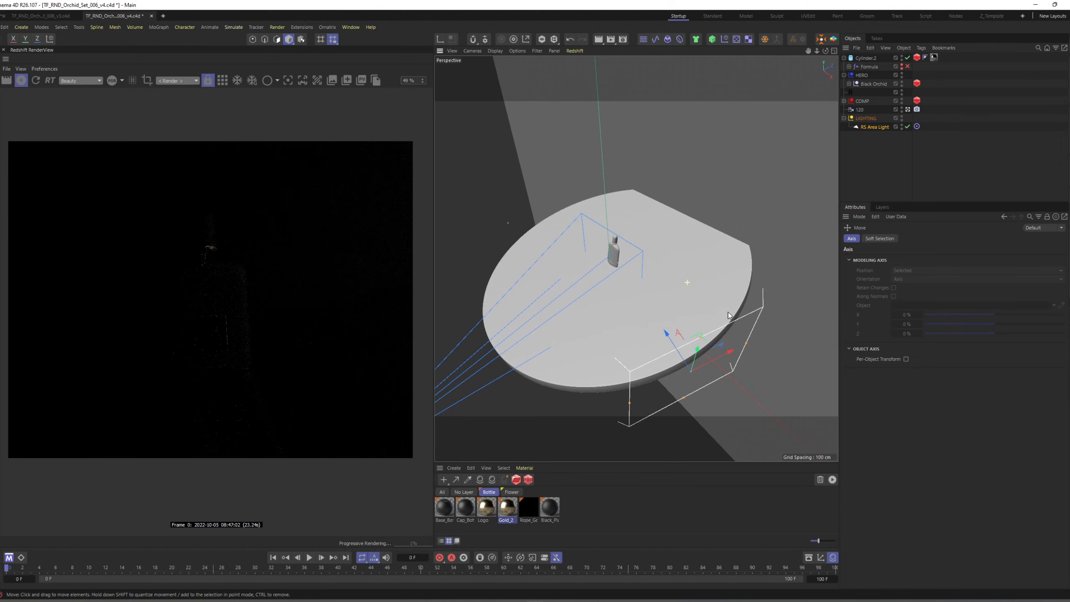
alt+drag(689, 283, 705, 265)
drag(685, 331, 649, 285)
drag(683, 236, 684, 192)
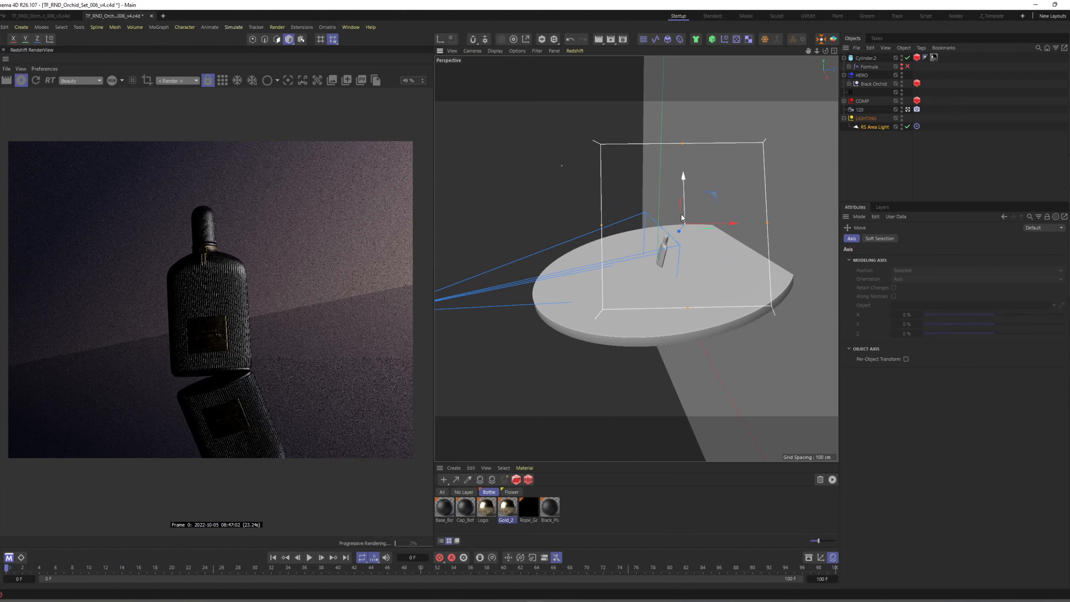
alt+drag(687, 248, 631, 334)
Rotate the RS Area Light so it strikes the bottle at an angle from behind as a rim light.
key(r)
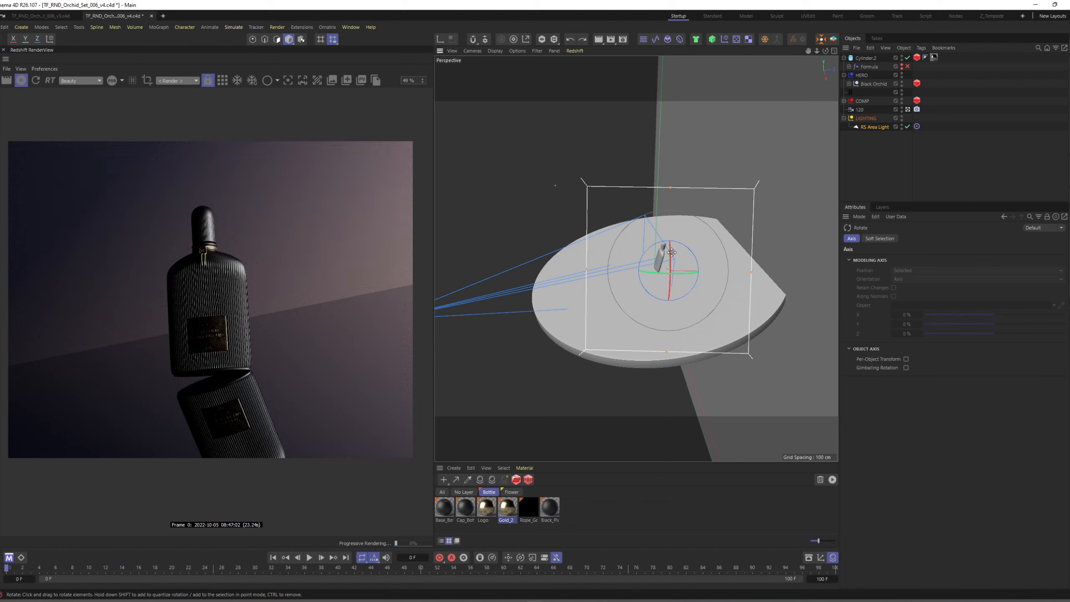
click(583, 39)
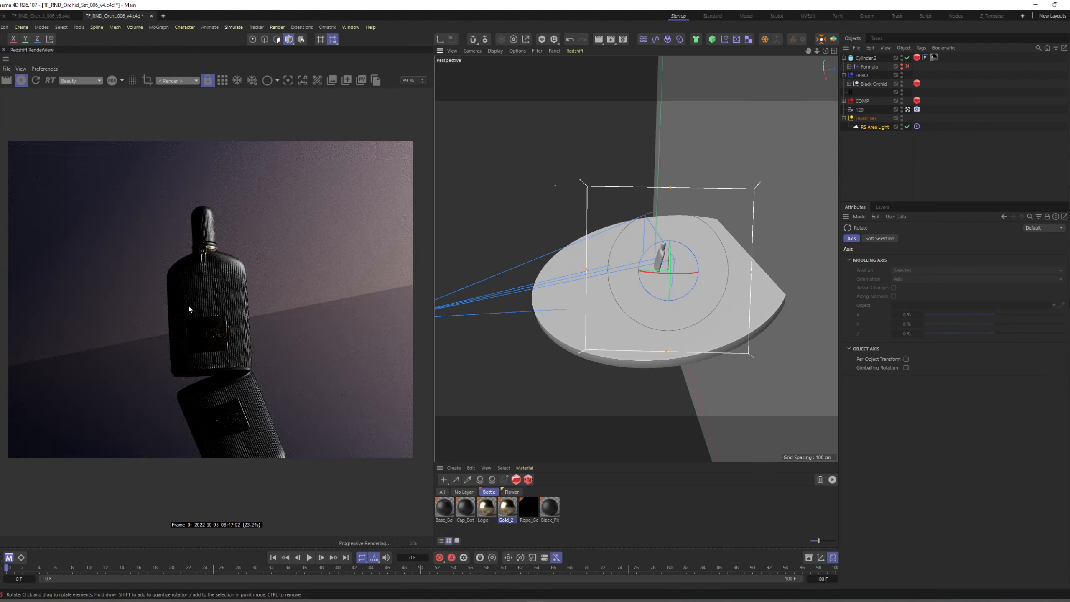
alt+drag(712, 280, 651, 224)
key(e)
Lower the RS Area Light's intensity to 55.
click(873, 127)
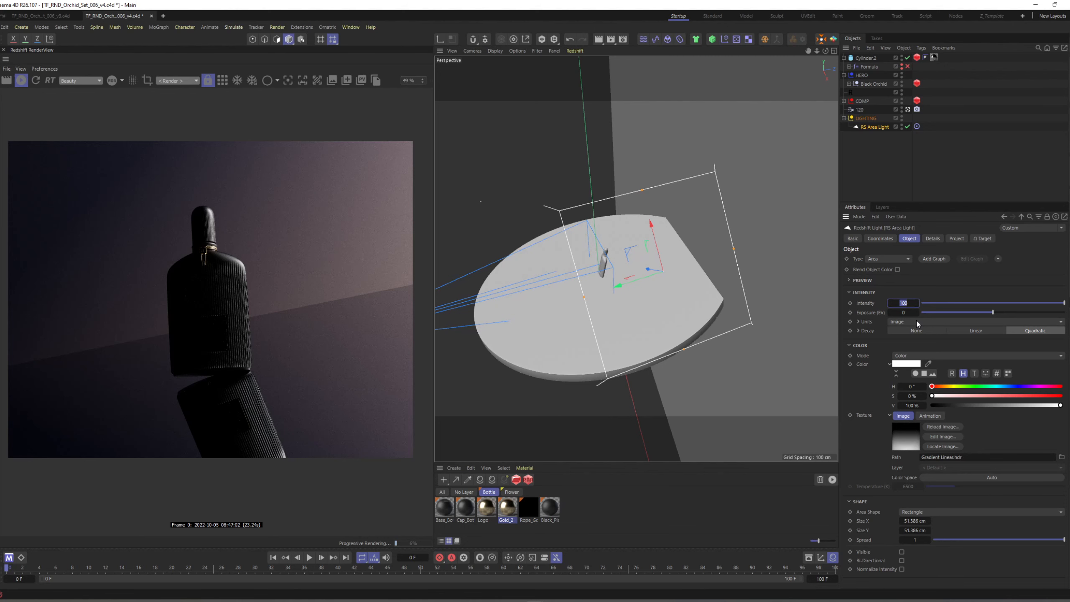
text(77)
key(Return)
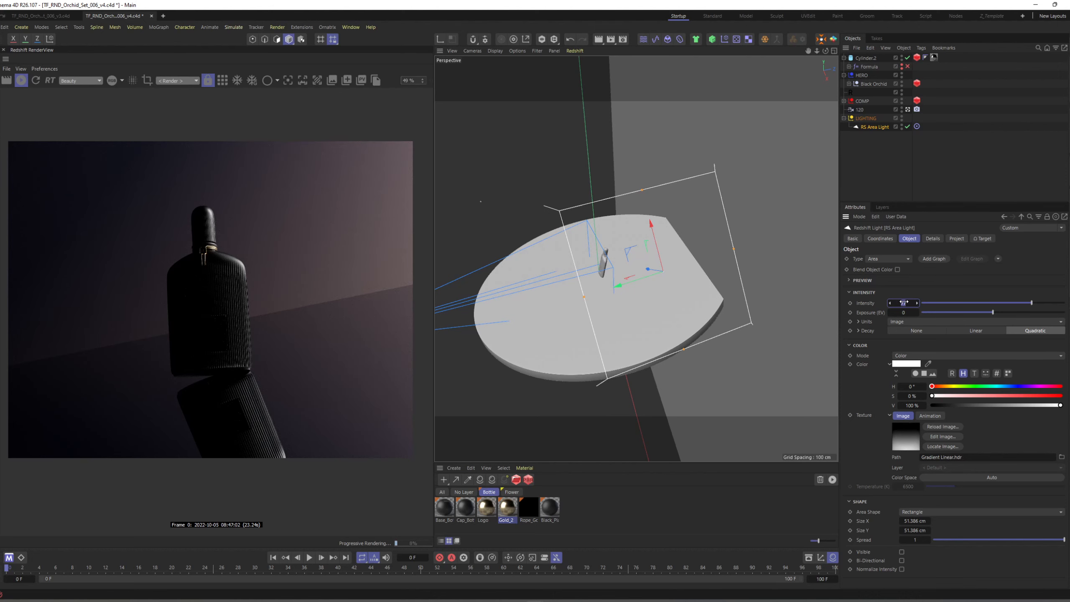
drag(903, 303, 892, 304)
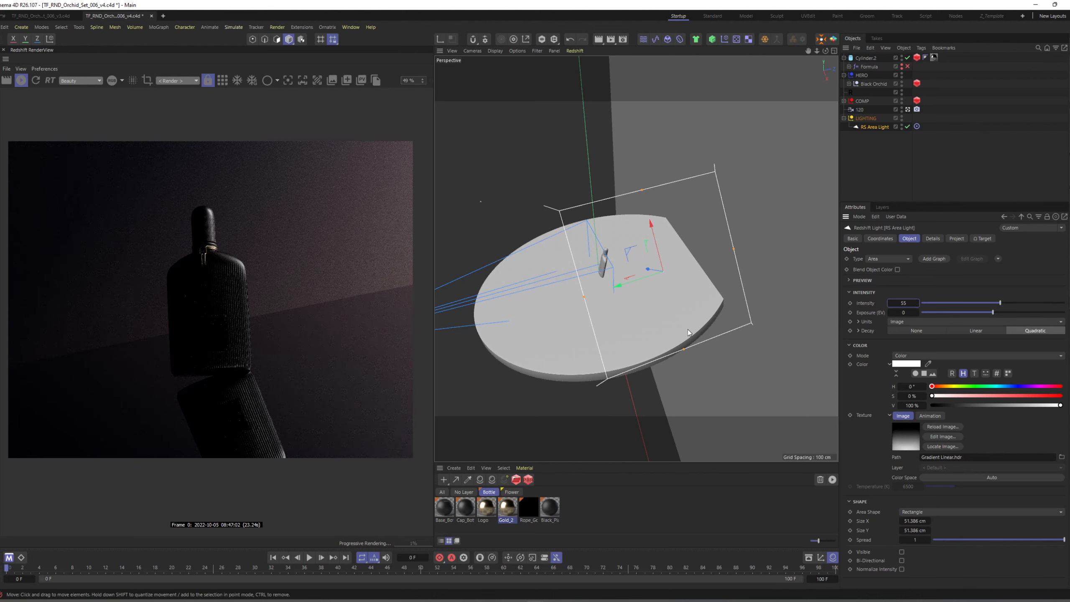
Check the bottle's edge highlight in the render, and stretch the area light lengthwise to a Size X of about 184 cm.
alt+drag(592, 295, 437, 268)
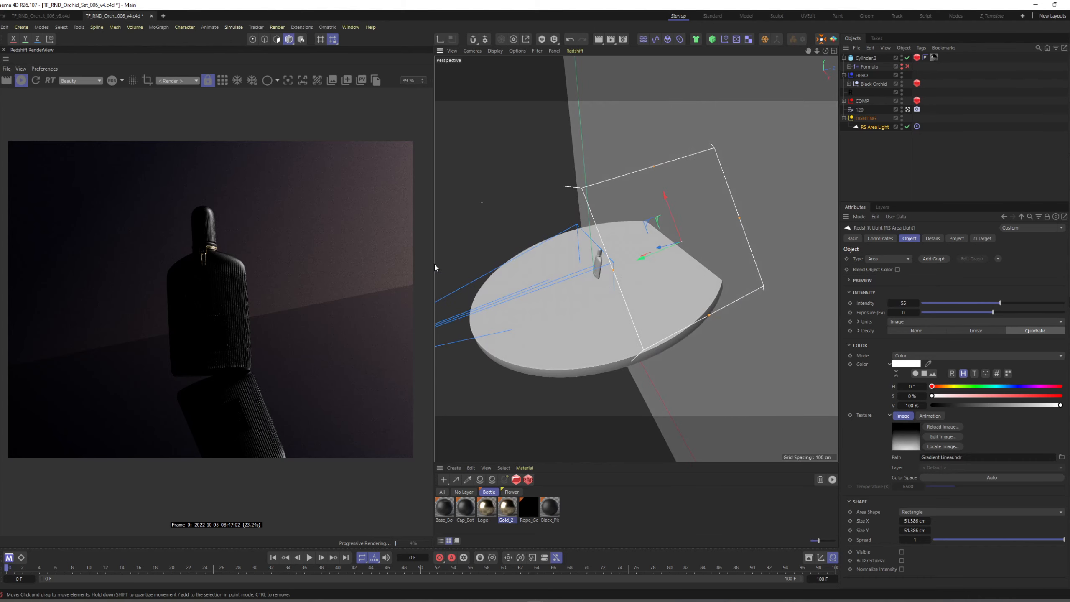
scroll(200, 206, up, 3)
scroll(230, 222, down, 1)
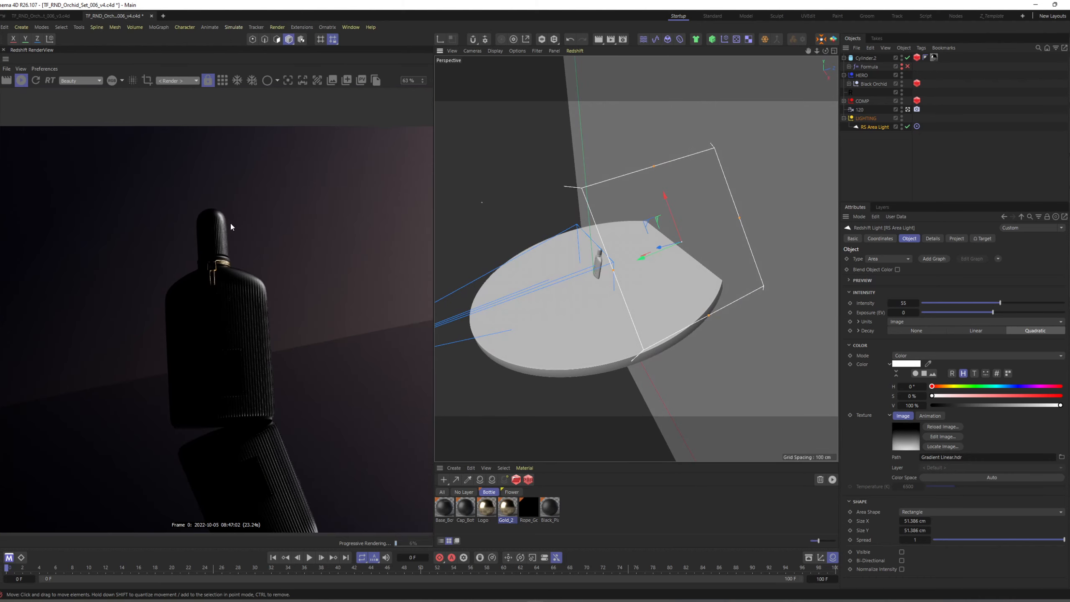
scroll(217, 224, up, 3)
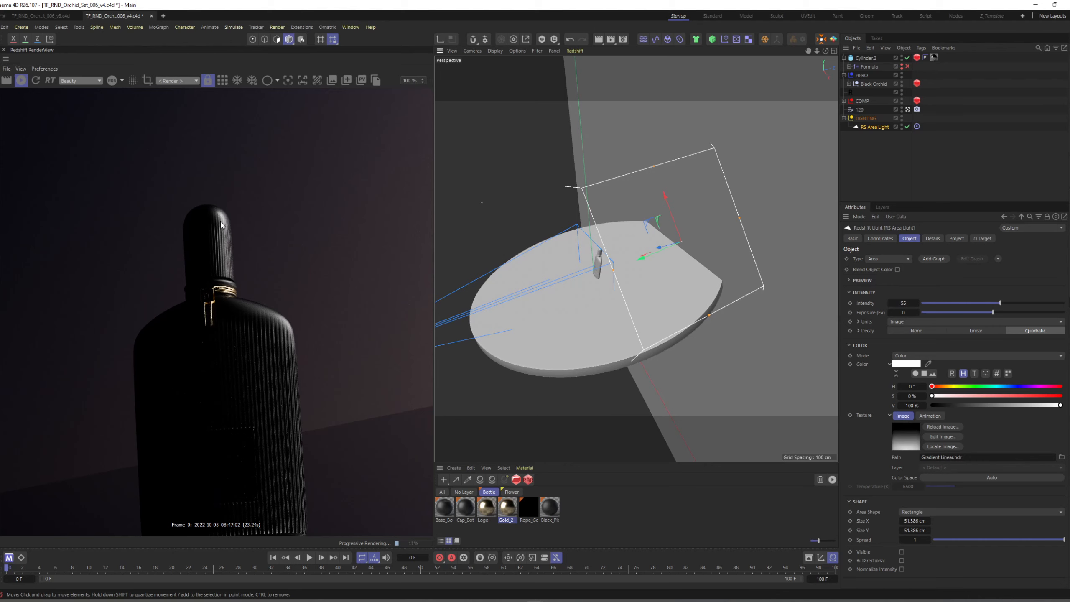
scroll(221, 227, down, 1)
scroll(215, 216, down, 3)
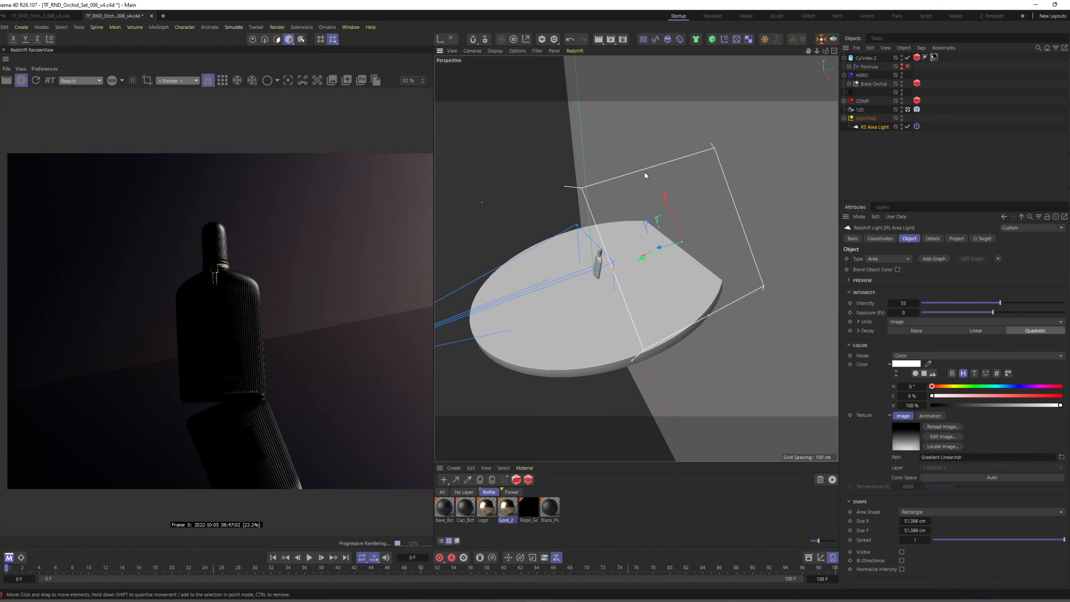
drag(653, 163, 556, 25)
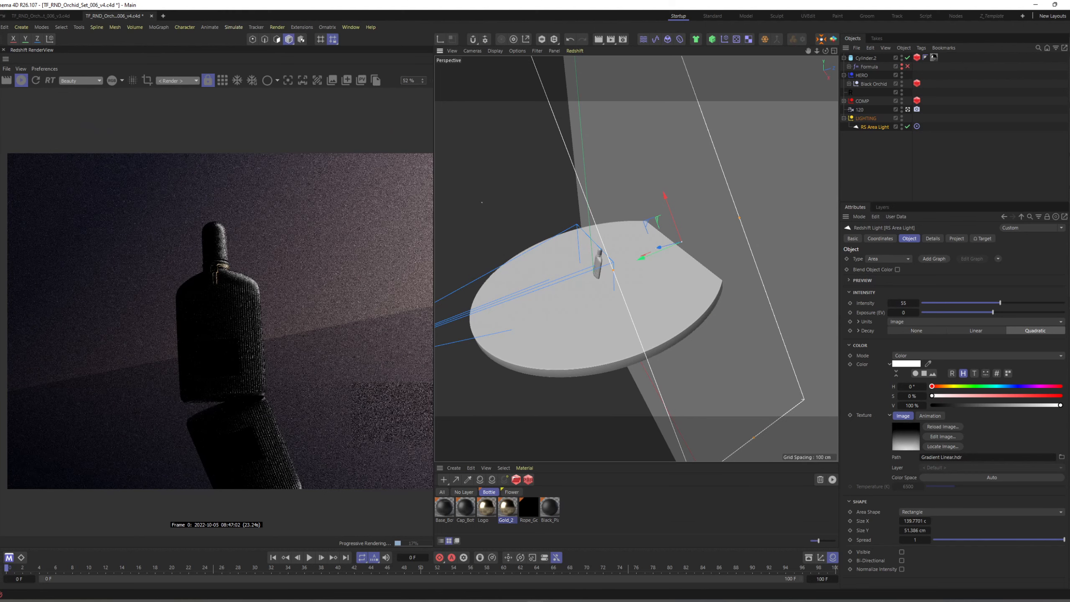
scroll(712, 260, down, 3)
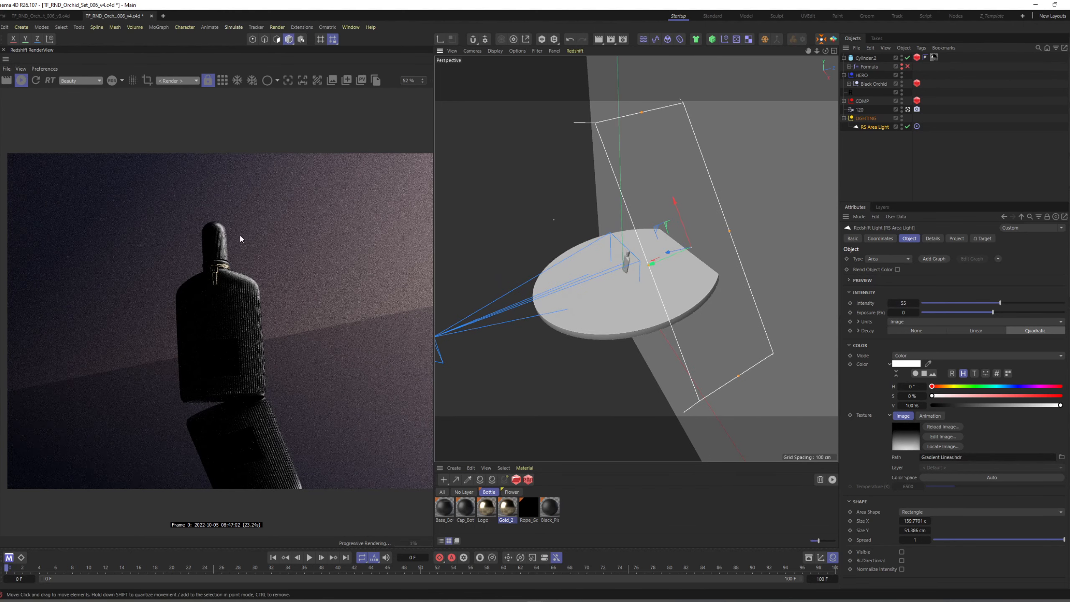
alt+drag(679, 228, 640, 249)
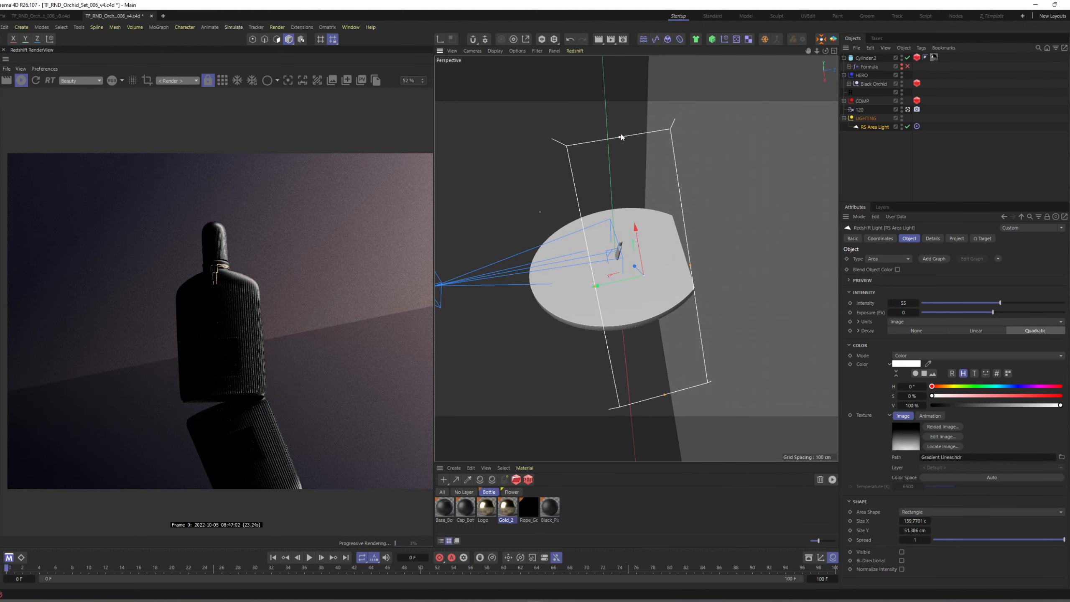
drag(620, 134, 616, 90)
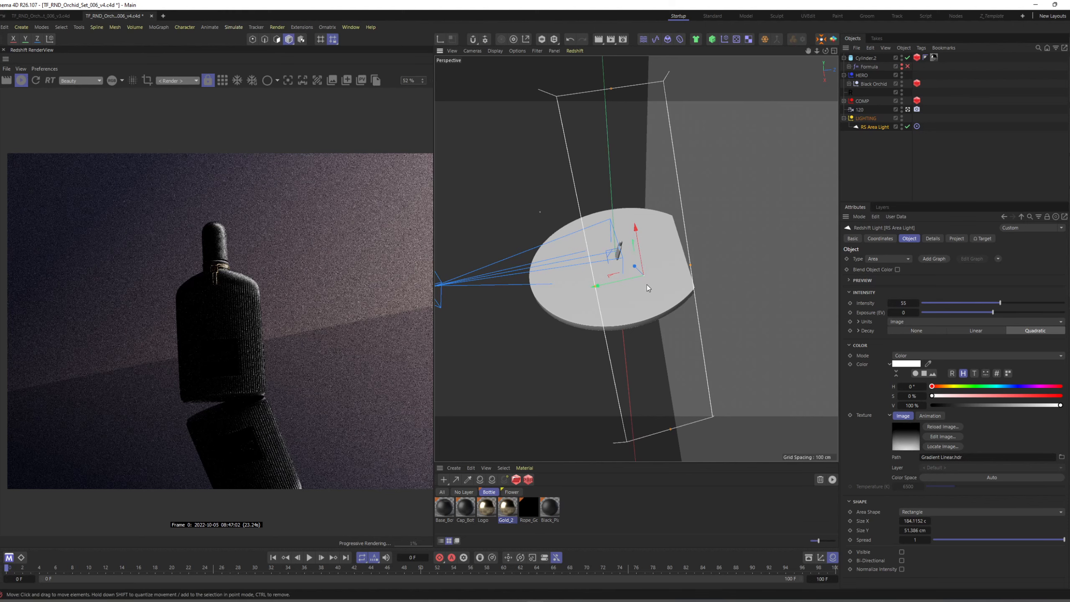
Set the area light's intensity to 44 and deselect it.
alt+drag(643, 293, 660, 267)
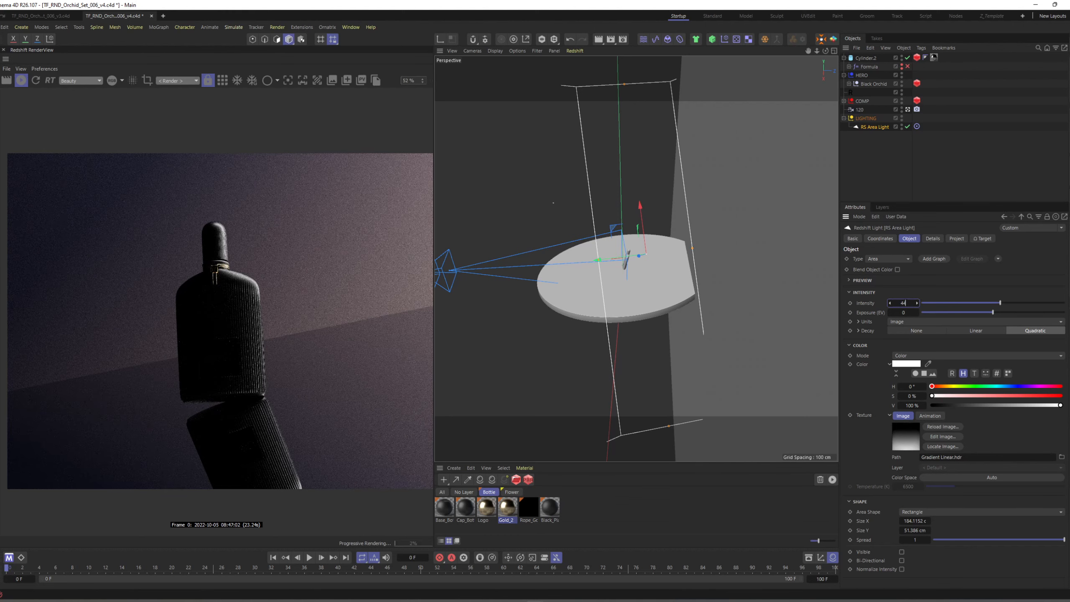
key(Return)
click(937, 186)
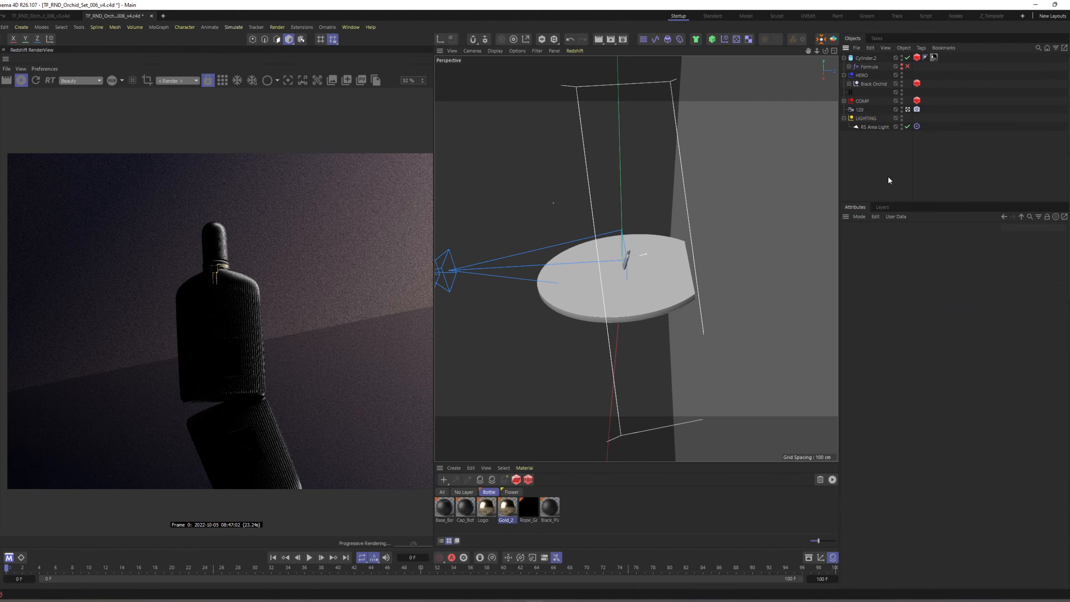
Select the area light again and rename it Rim_Right.
mouse_move(677, 257)
alt+mouse_down()
mouse_move(690, 254)
mouse_move(679, 260)
alt+mouse_up()
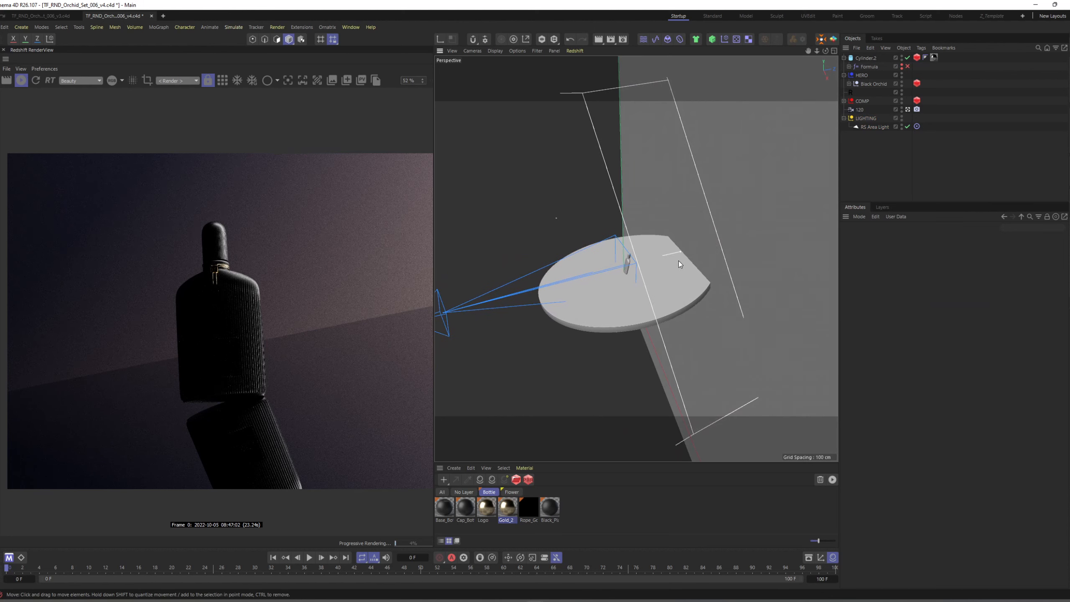
click(681, 252)
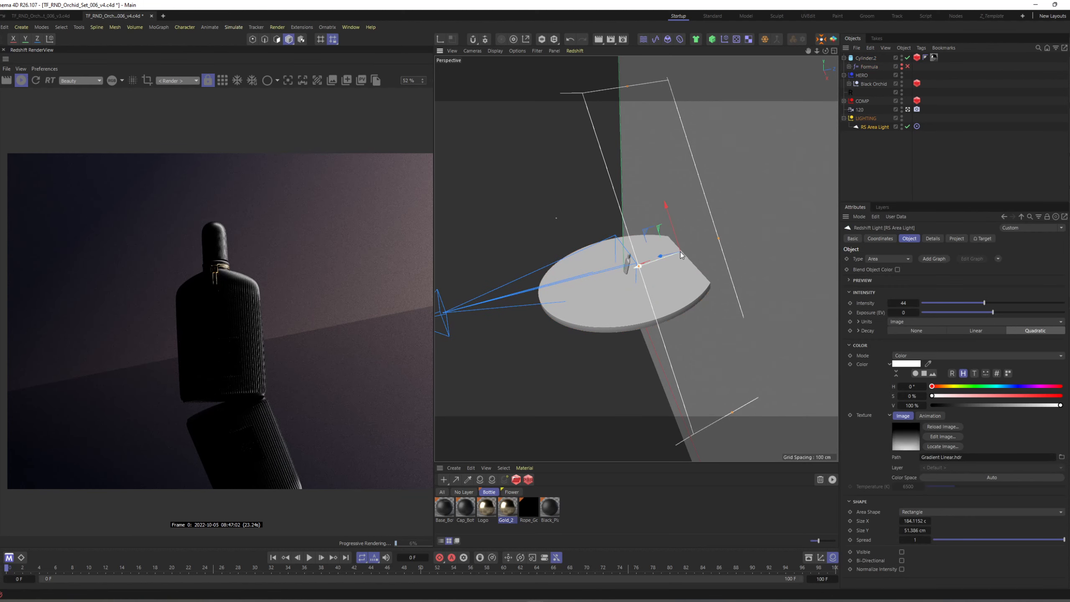
alt+drag(681, 252, 710, 253)
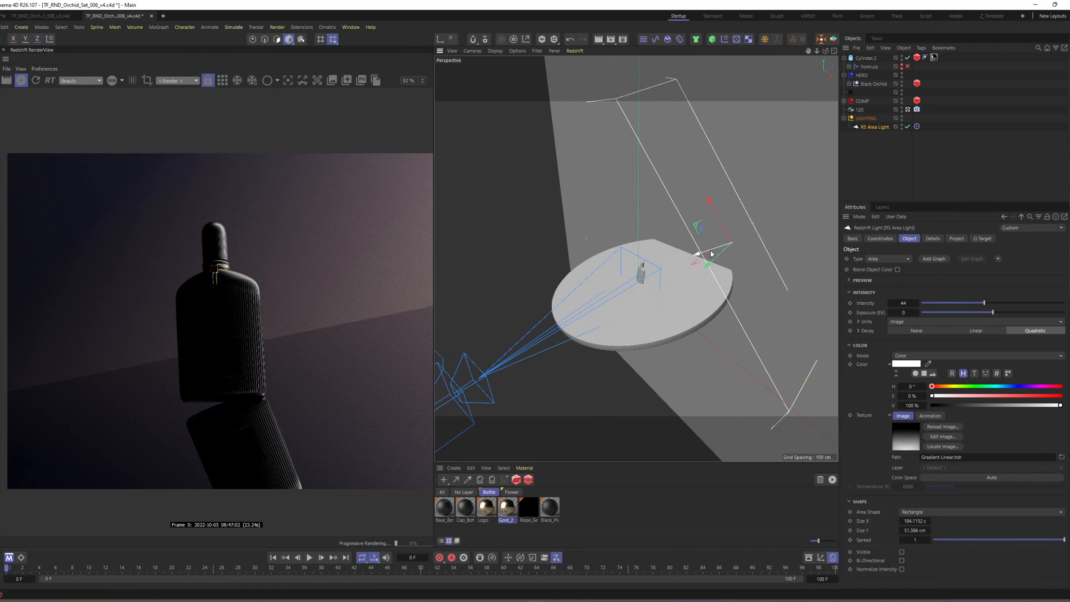
double_click(863, 128)
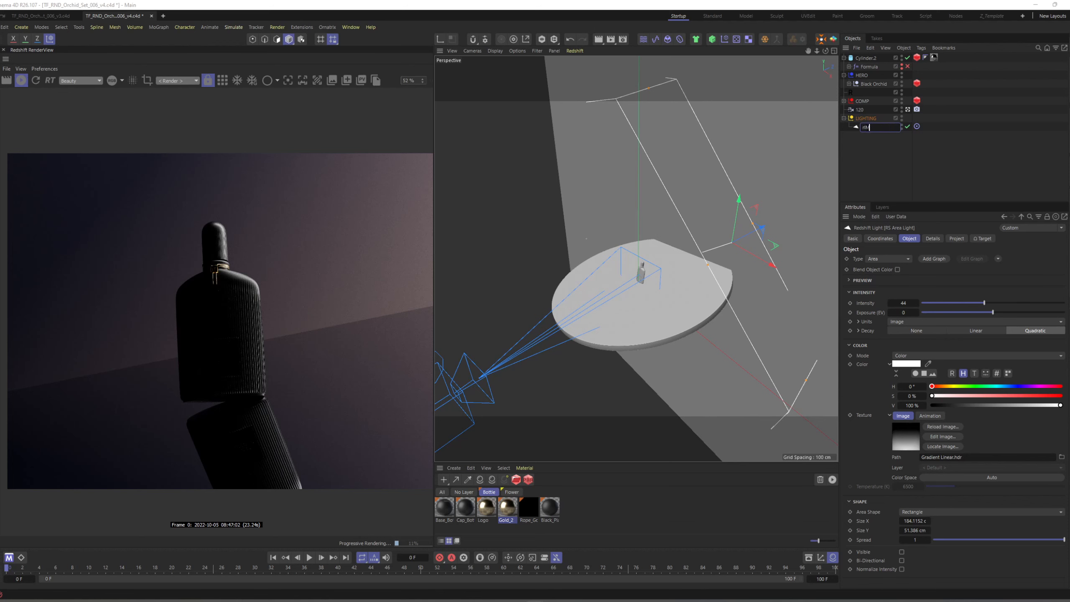
key(Caps_Lock)
key(BackSpace)
key(BackSpace)
key(BackSpace)
text(Rim)
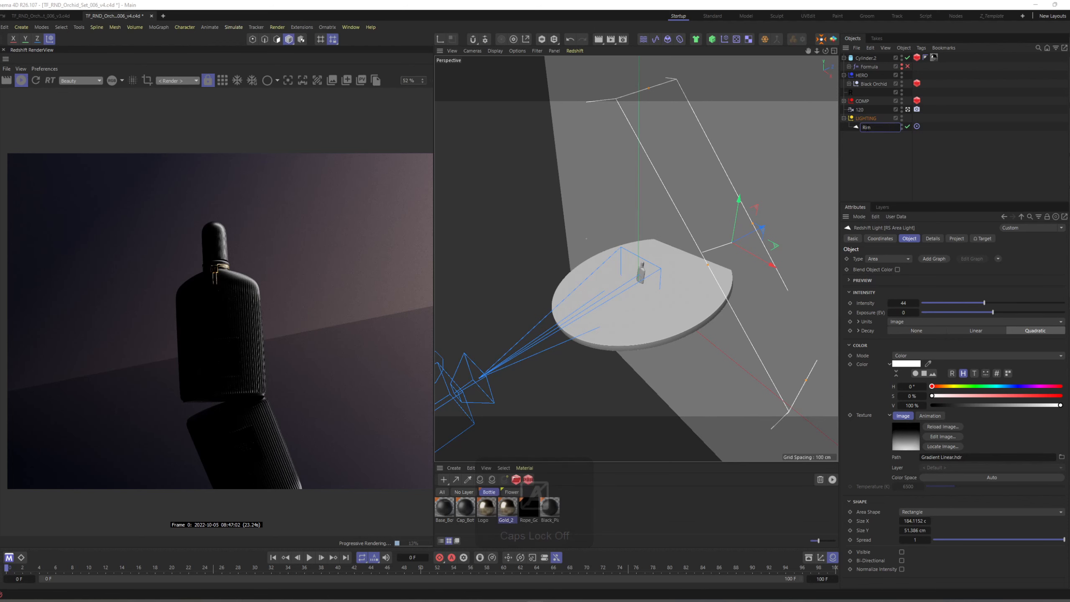
text(-Right)
key(Return)
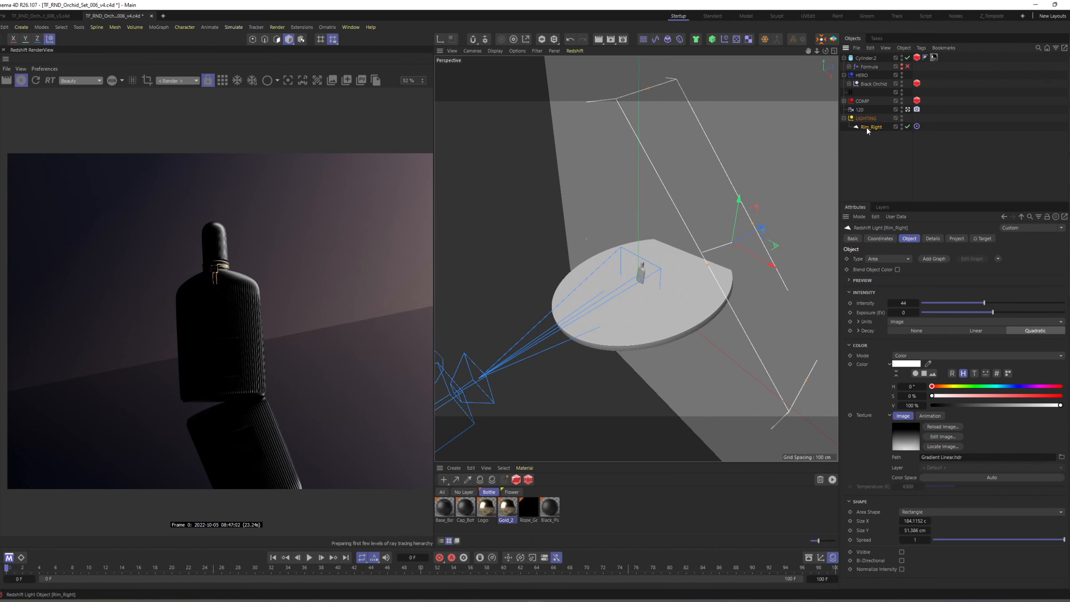
Duplicate Rim_Right to the opposite side of the bottle and make the copy include only the Black Orchid object.
alt+drag(727, 265, 638, 258)
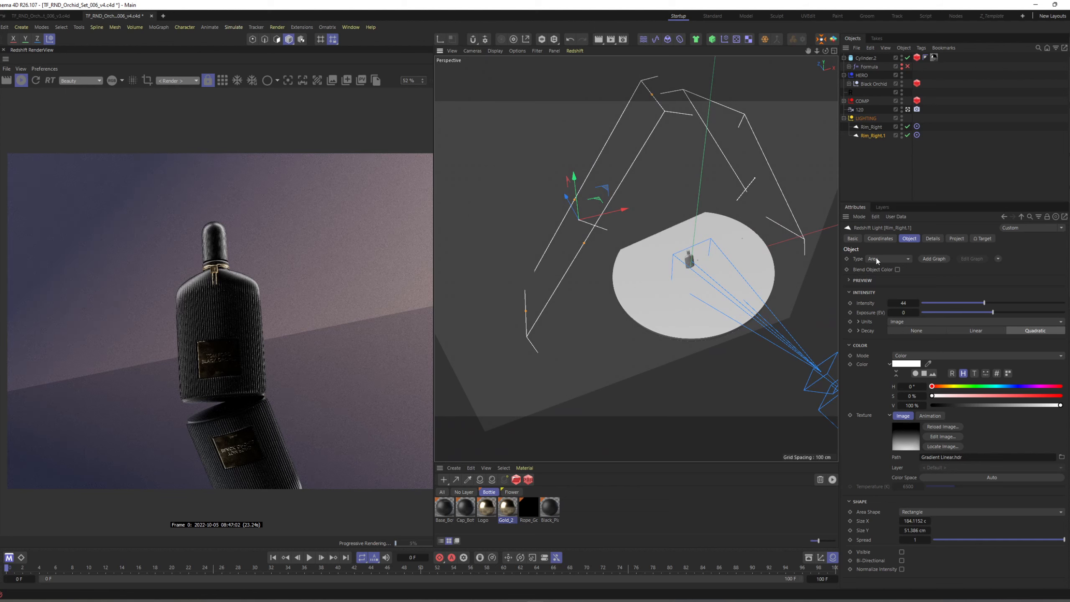
click(963, 239)
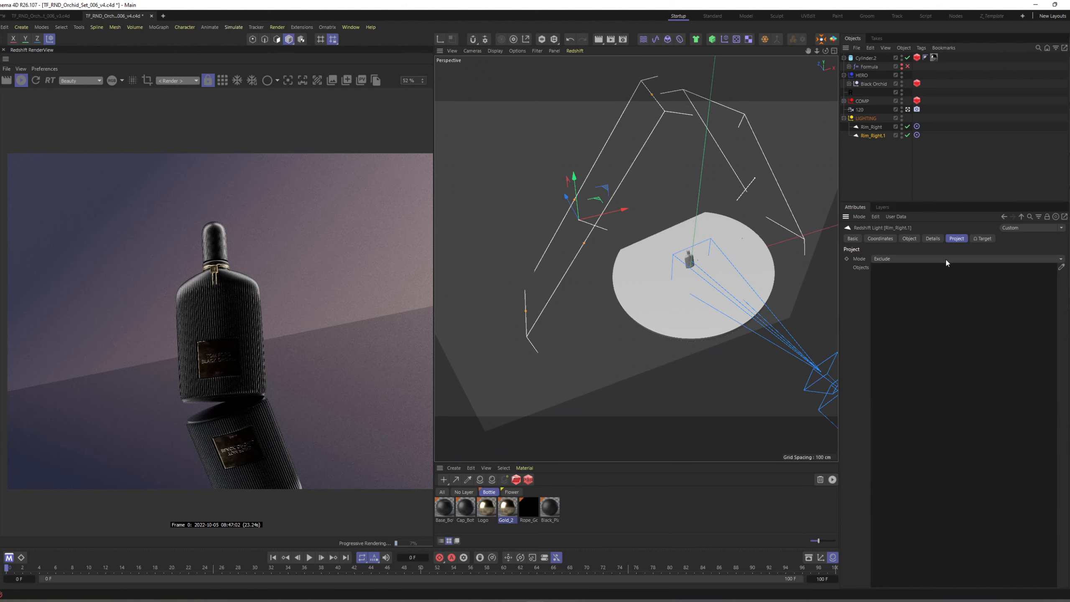
click(1061, 266)
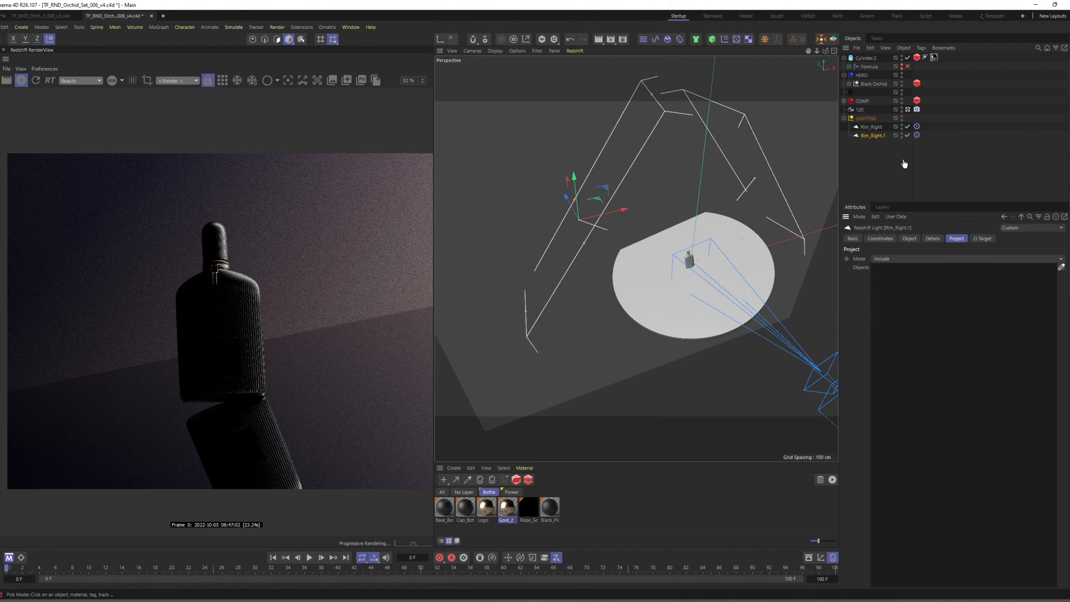
click(875, 85)
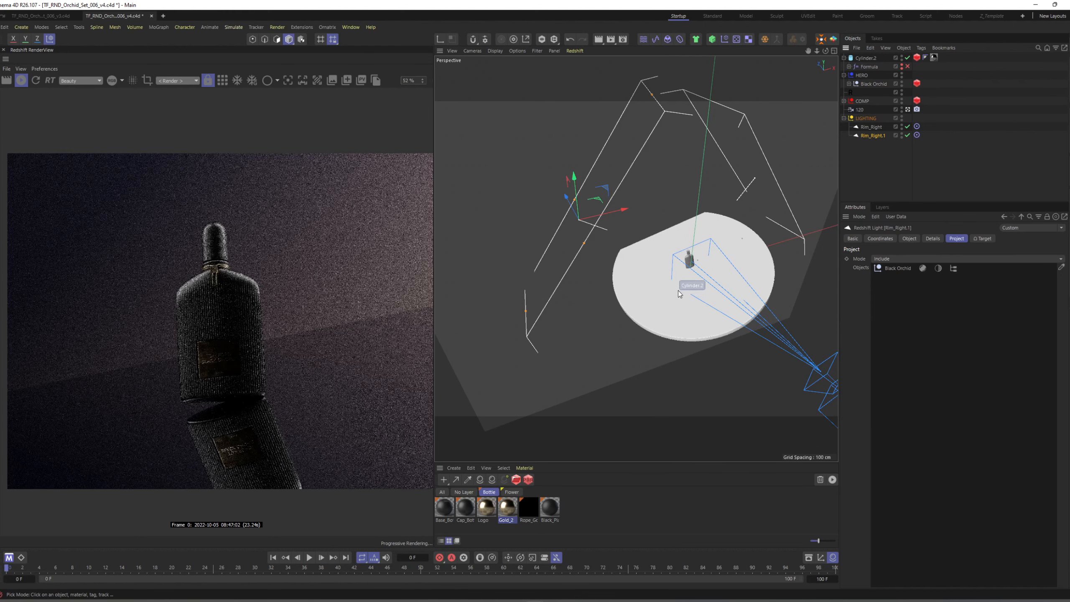
Shorten the copied rim light's Size X to about 149 cm and reposition it beside the bottle.
alt+drag(683, 277, 712, 249)
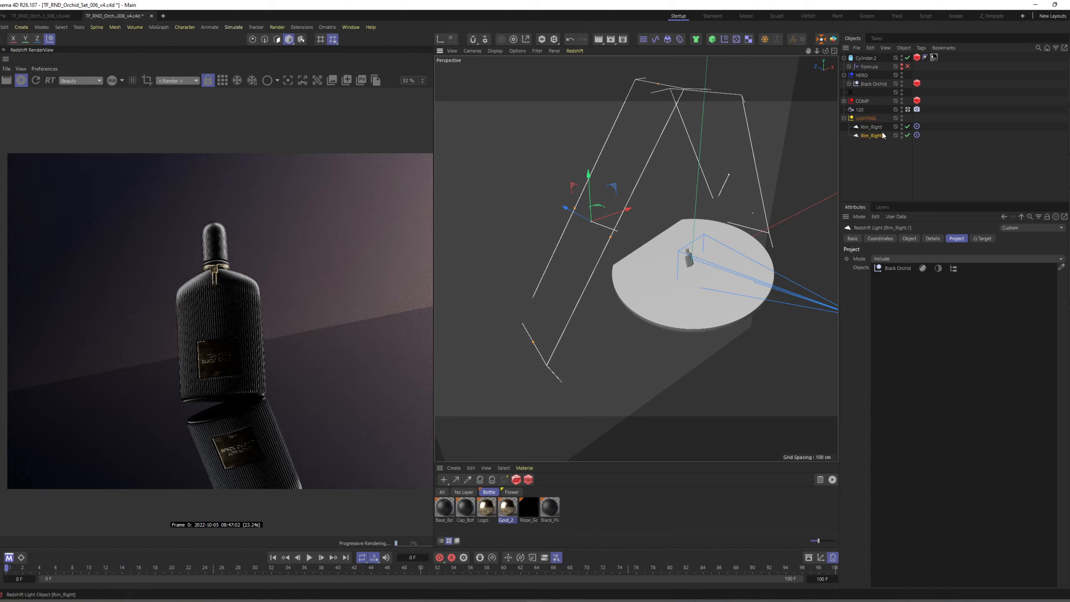
click(909, 238)
alt+drag(650, 264, 672, 190)
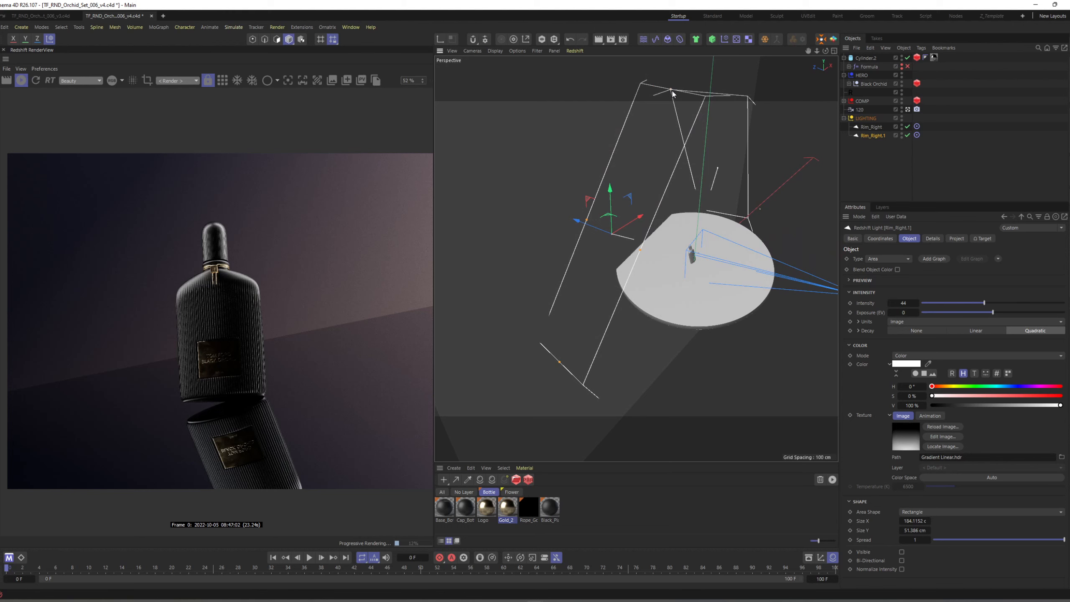
drag(673, 92, 657, 119)
key(w)
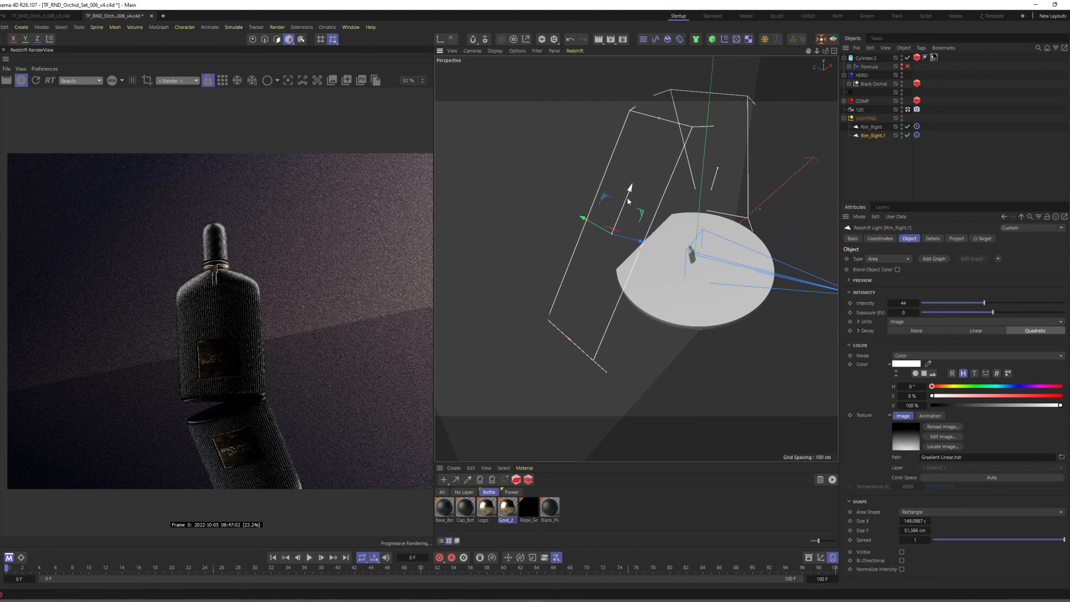
drag(627, 196, 652, 201)
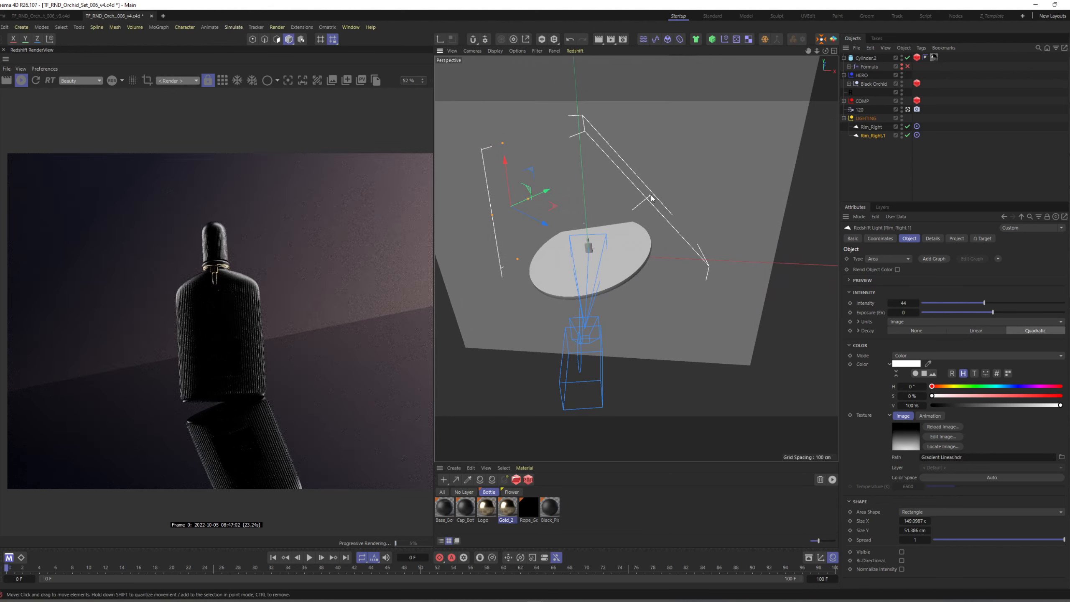
Set the original Rim_Right light's project mode to Include, with only the Black Orchid object.
click(650, 199)
click(956, 239)
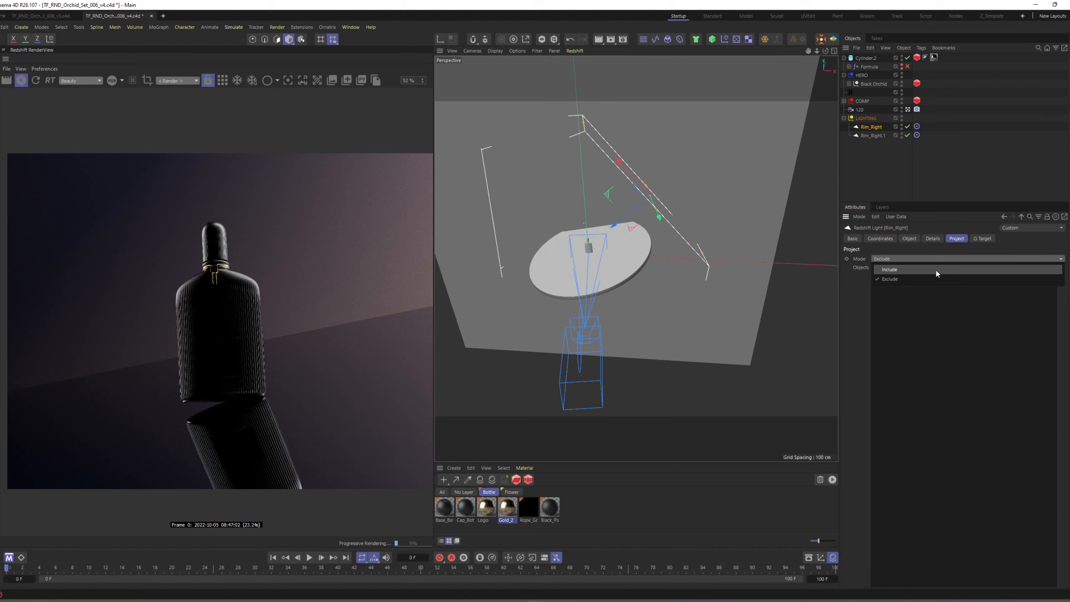
click(1060, 267)
click(871, 84)
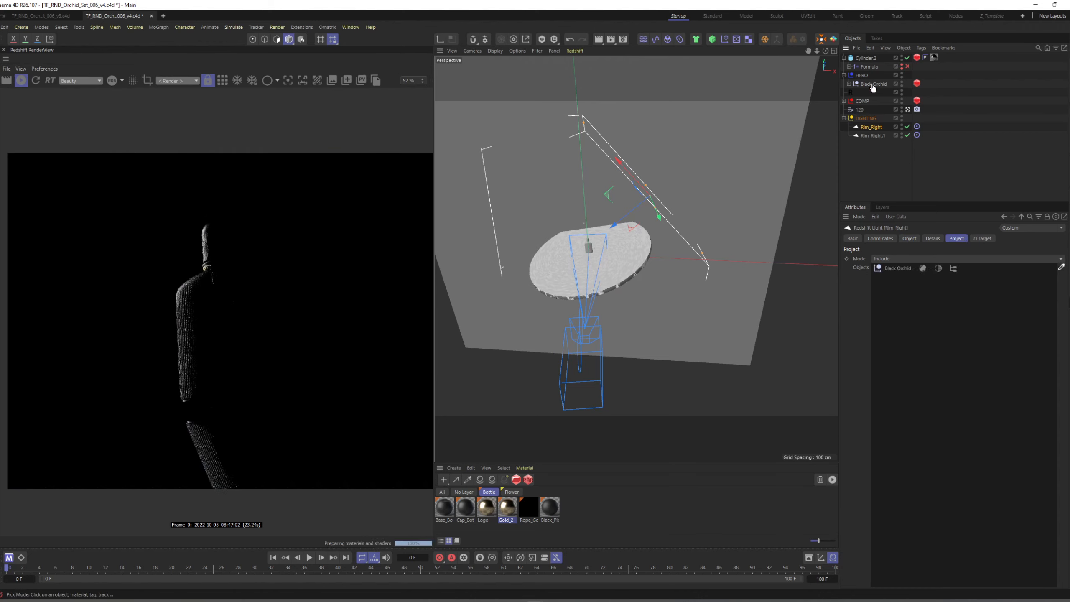
Move the Rim_Right light behind the bottle to refine the highlight along its edge.
key(e)
alt+drag(652, 237, 593, 203)
scroll(593, 203, up, 1)
drag(544, 234, 588, 229)
drag(597, 168, 622, 258)
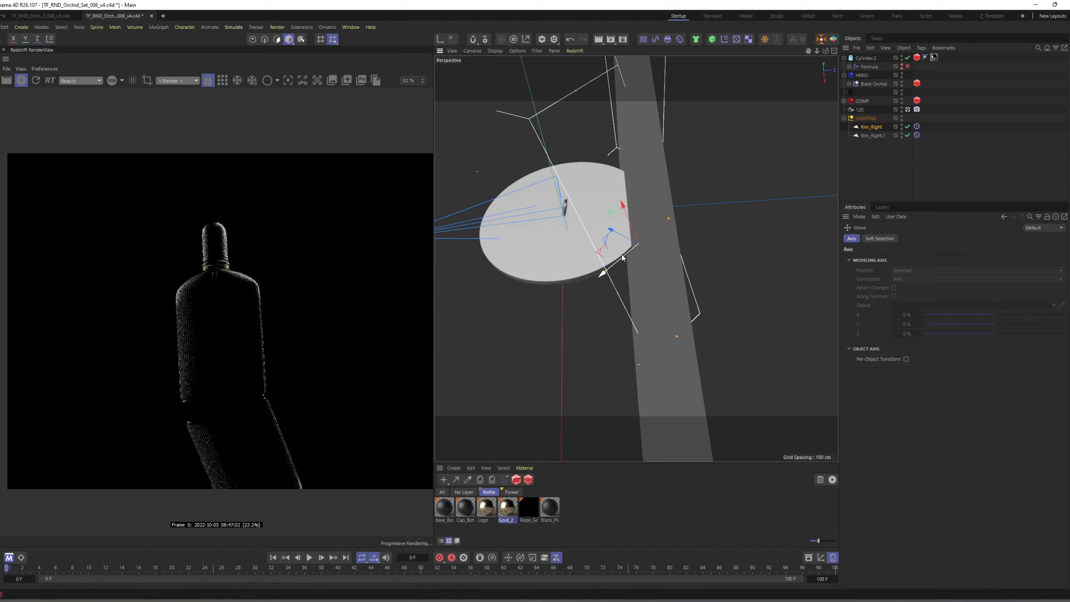
Set the Rim_Right light's intensity to 22 and save the project.
click(871, 127)
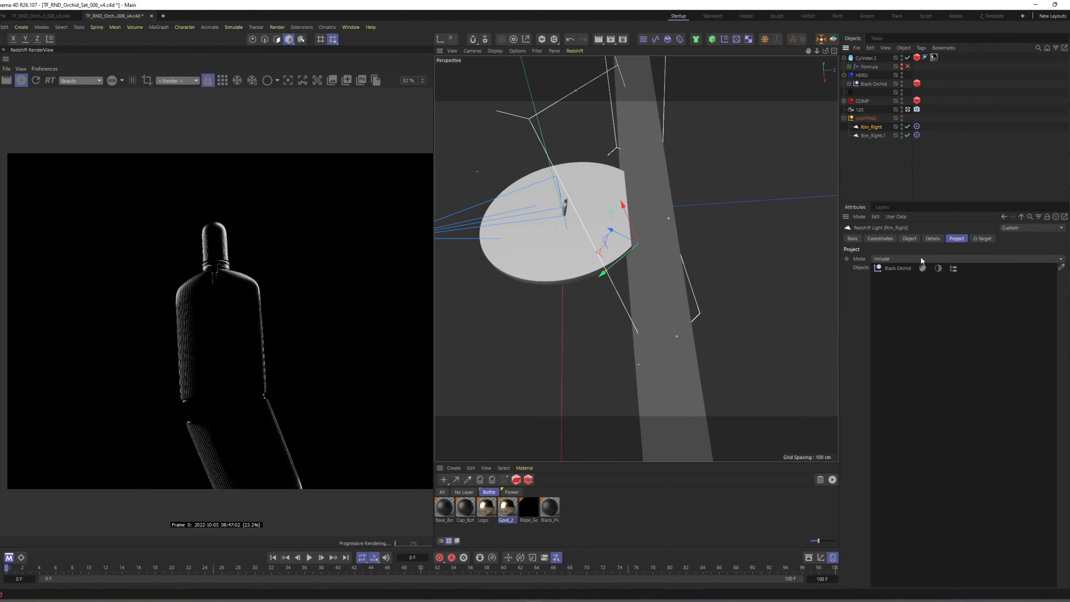
click(910, 239)
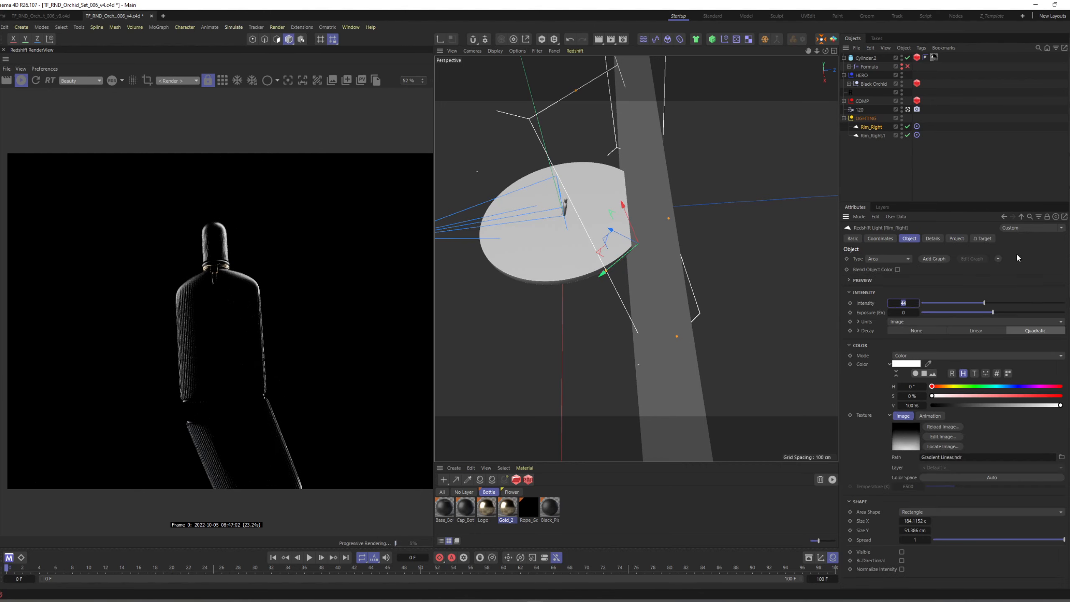
text(22)
key(Return)
click(904, 170)
key(ctrl+s)
Add a Redshift area light to the scene and scale it down to about 21.6 cm square.
alt+drag(603, 220, 653, 233)
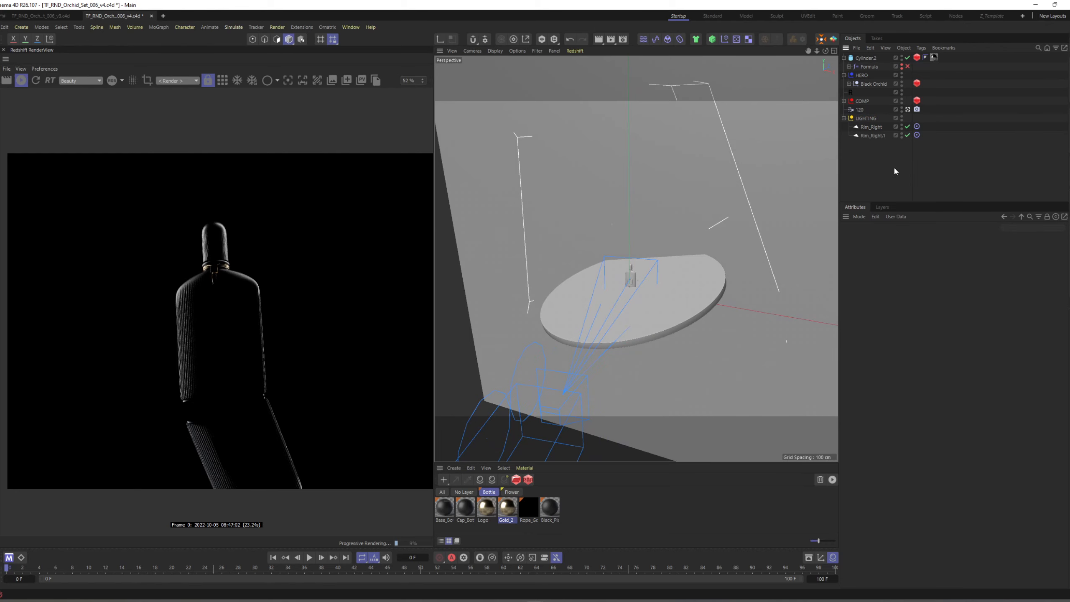
key(shift+a)
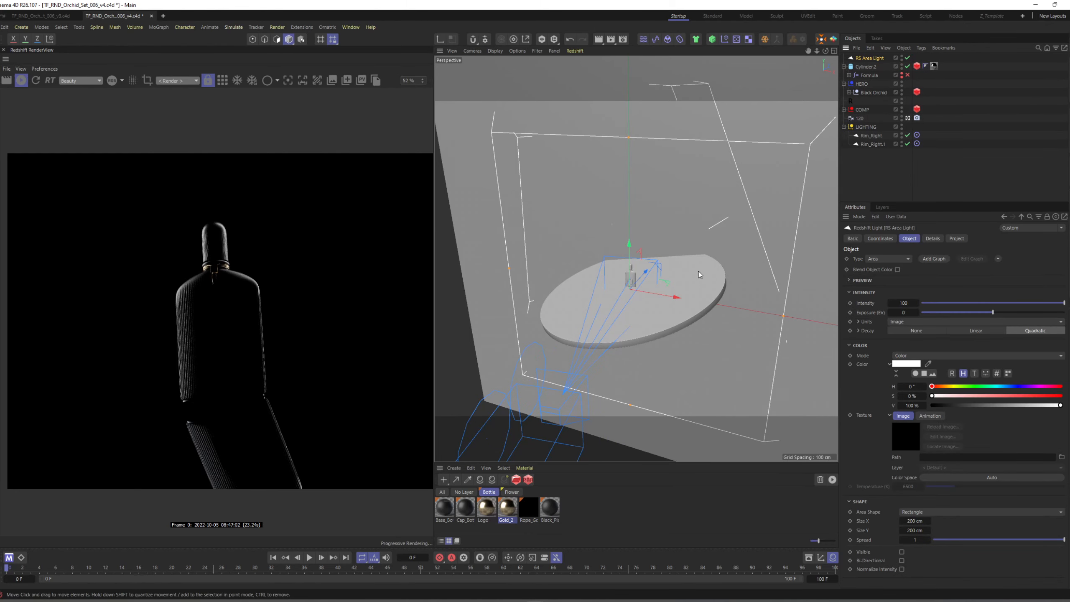
key(t)
drag(684, 258, 462, 361)
Set the new area light's project mode to Include, with only the bg plane as its object.
click(869, 58)
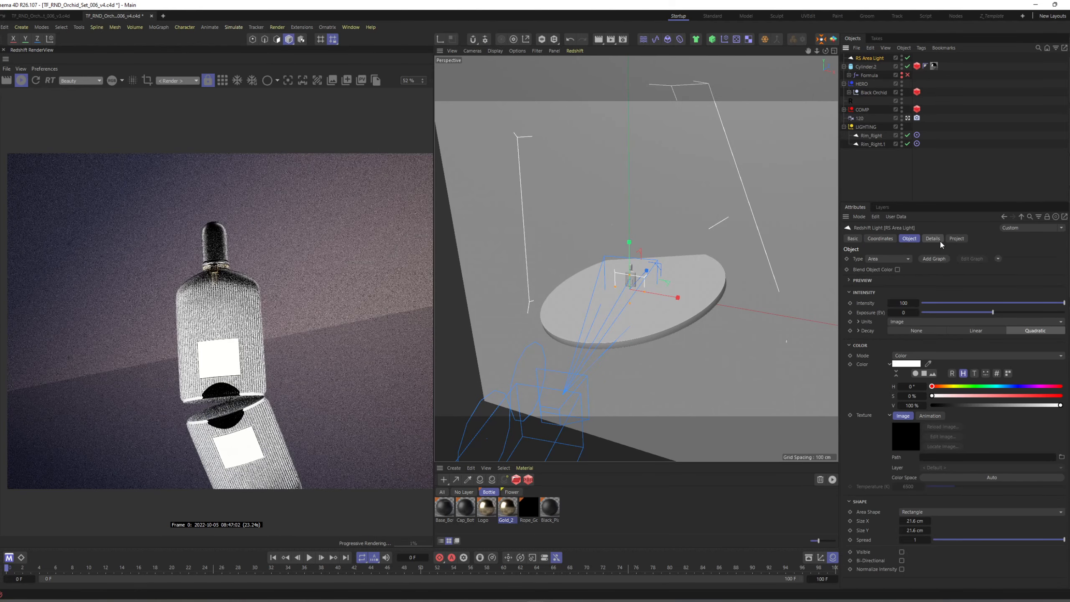
click(956, 239)
click(943, 255)
click(938, 266)
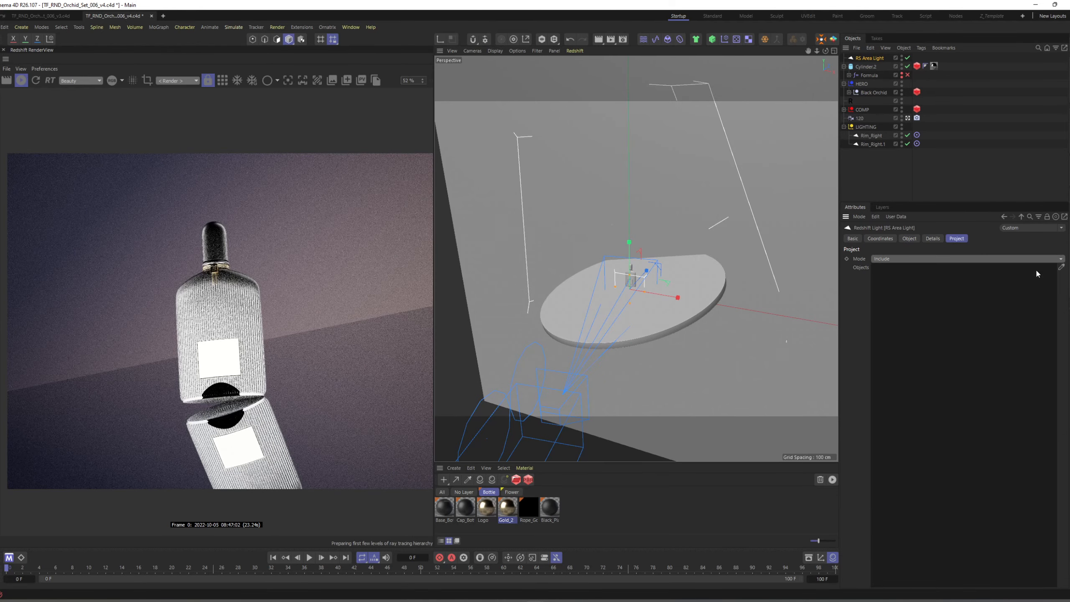
click(1060, 268)
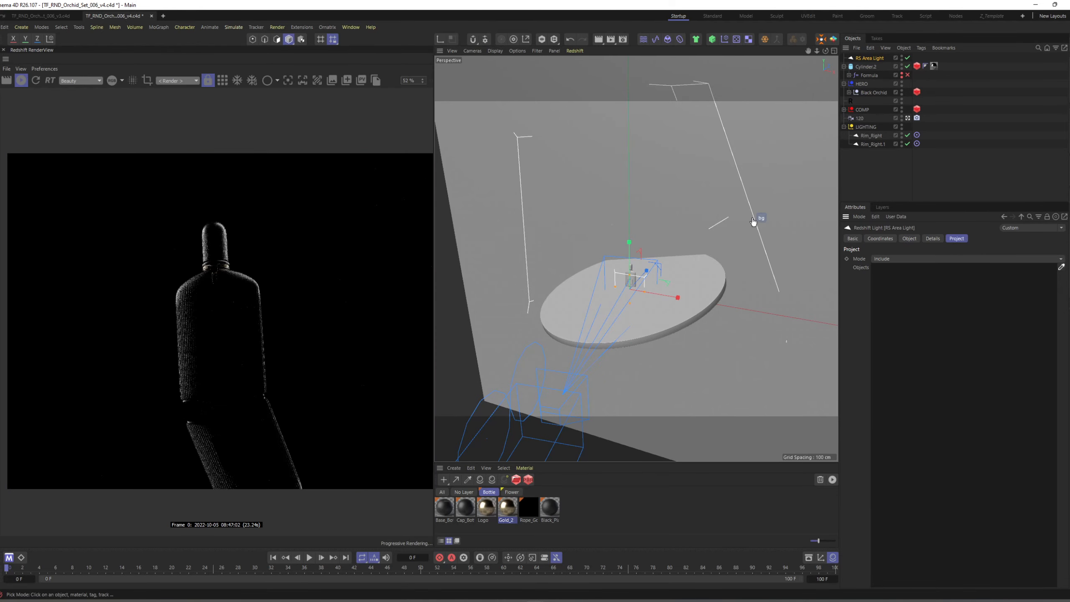
click(774, 201)
Move the new area light behind the bottle, shrink it to about 13 cm square and raise it slightly.
alt+drag(651, 279, 694, 279)
scroll(630, 283, up, 4)
scroll(709, 253, up, 2)
key(t)
key(e)
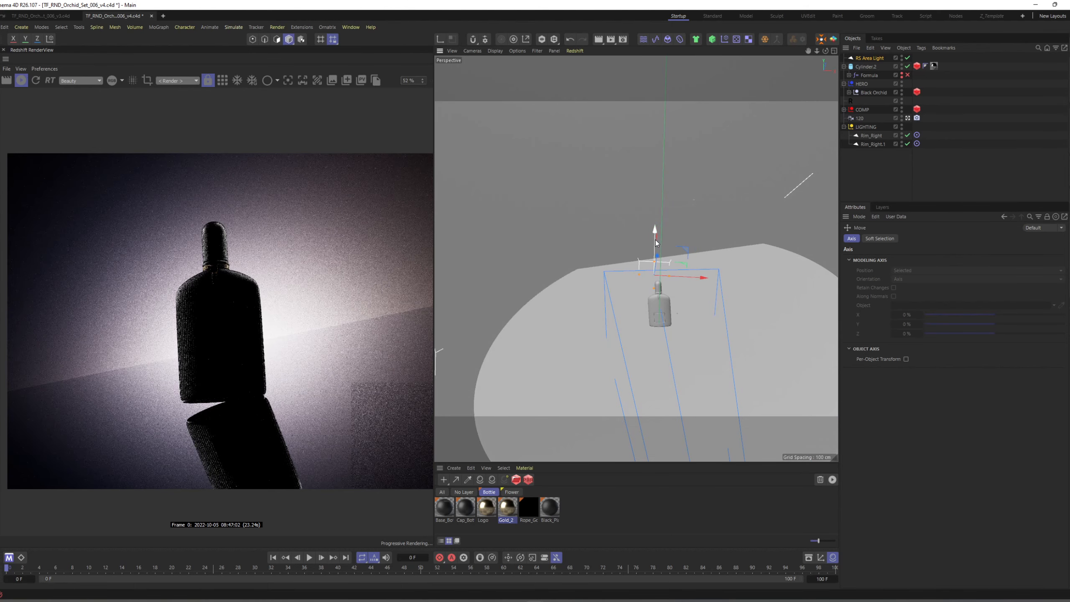
drag(654, 230, 655, 225)
click(688, 213)
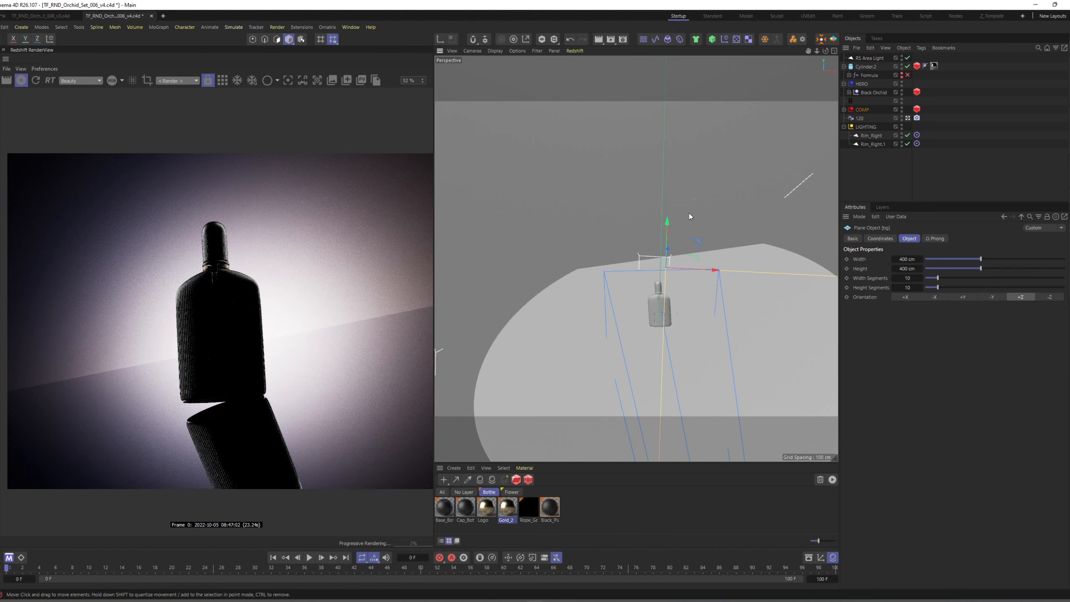
Rename the new RS Area Light as Background.
double_click(866, 58)
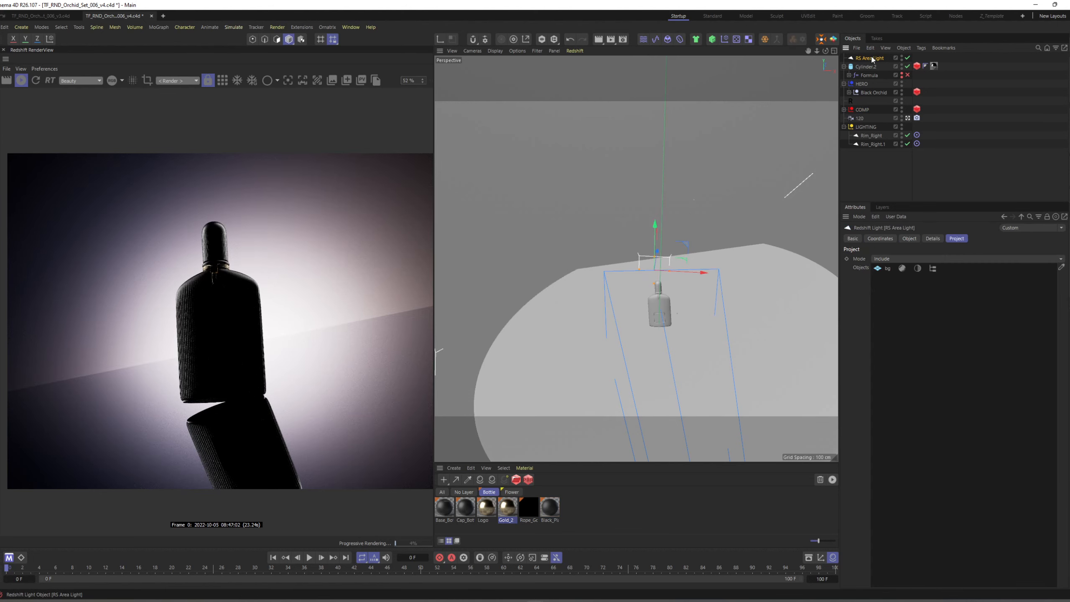
text(E)
text(ackgrou)
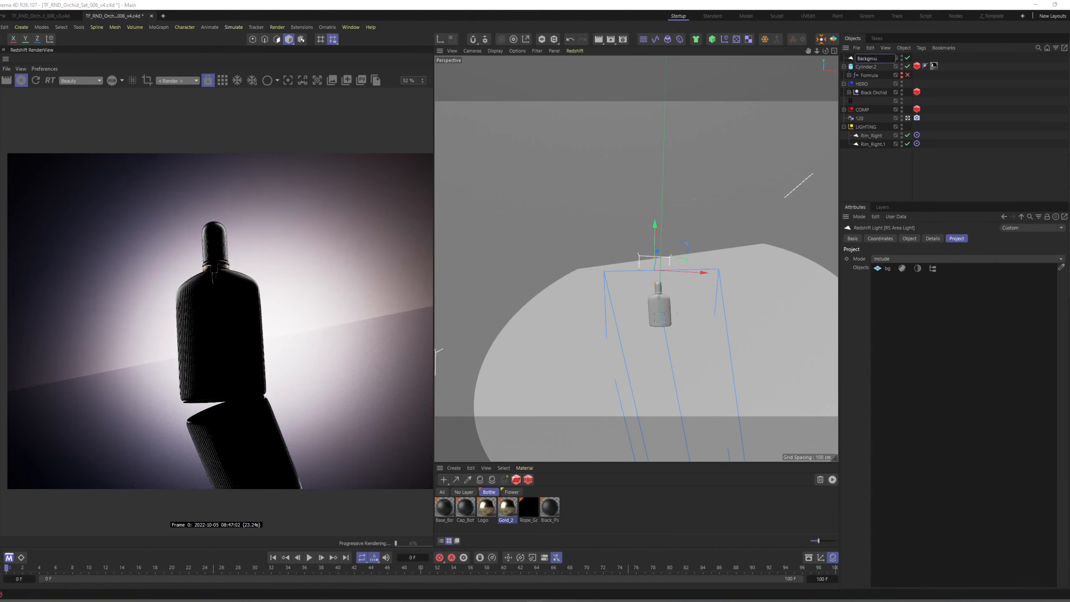
text(nd)
key(Return)
Rename the copied rim light Rim_Right.1 as Rim_Left.
click(873, 144)
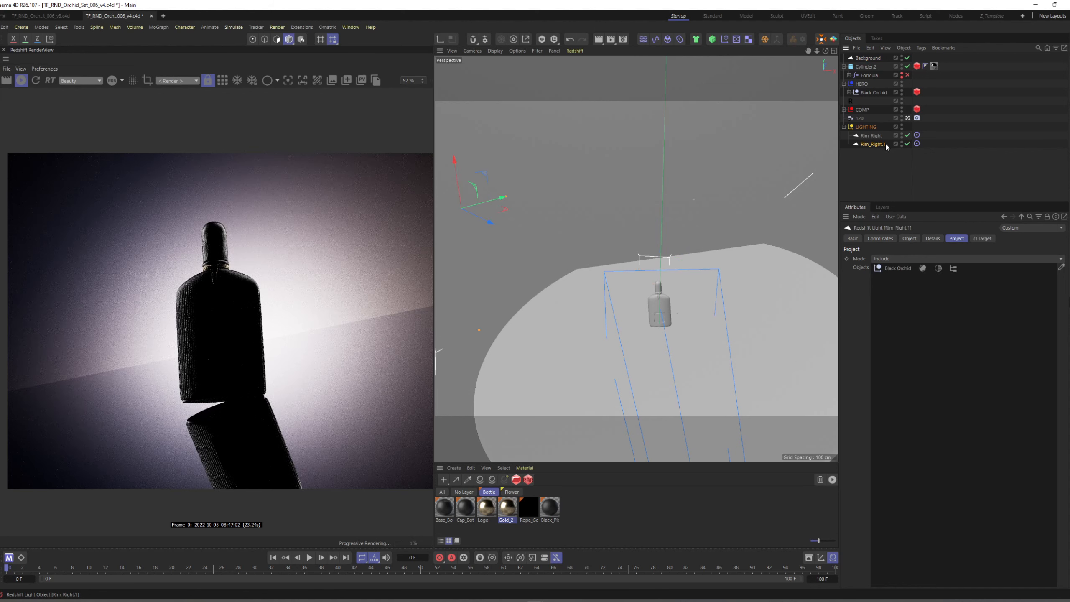
double_click(886, 144)
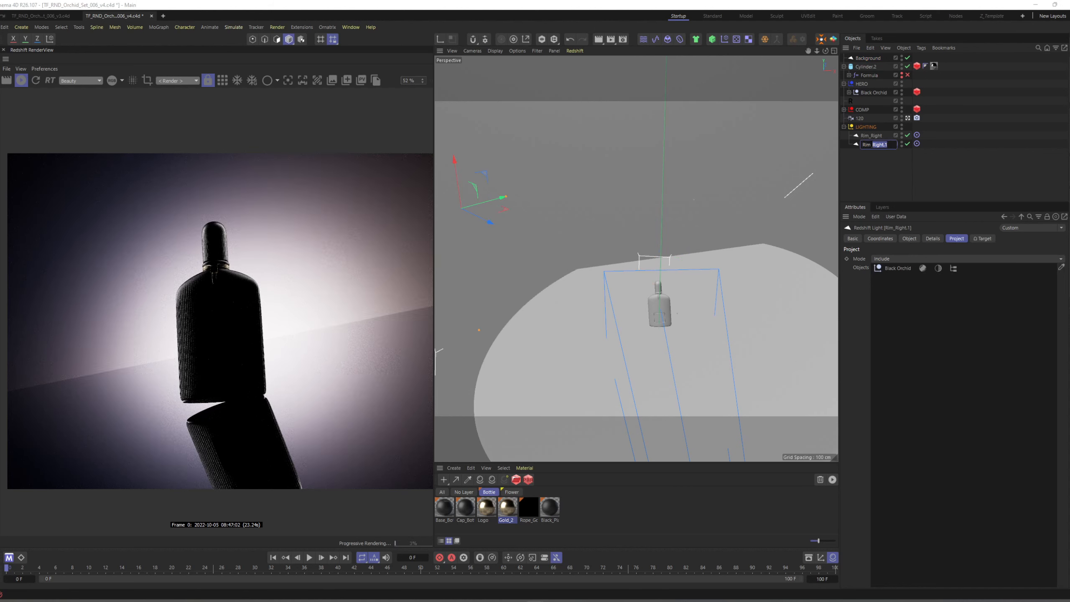
text(Rim_Left)
key(Return)
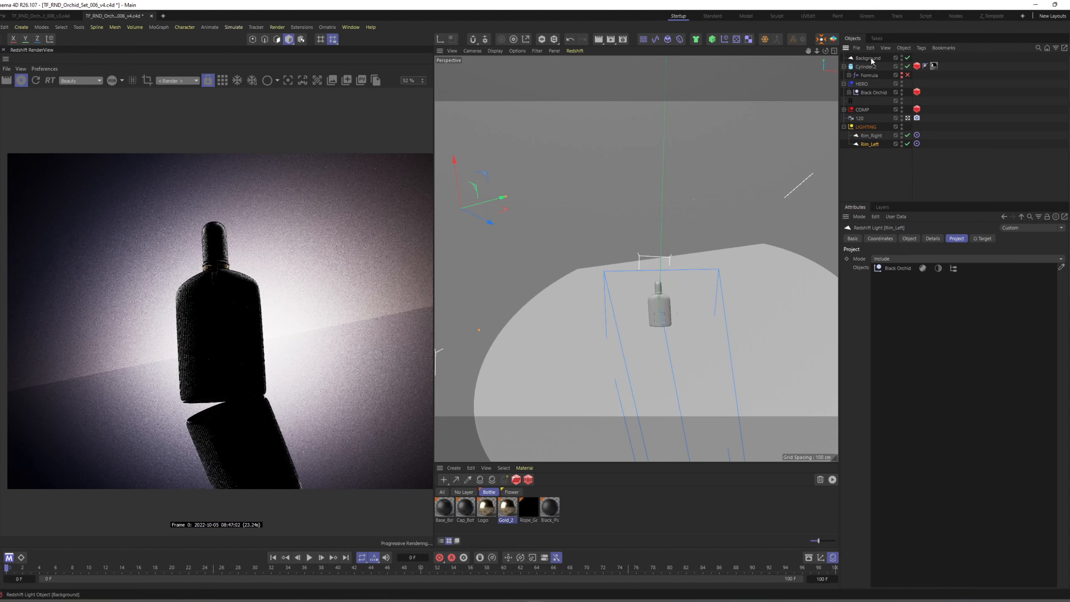
Move the Background light into the LIGHTING group and set its intensity to 22.
drag(867, 57, 870, 132)
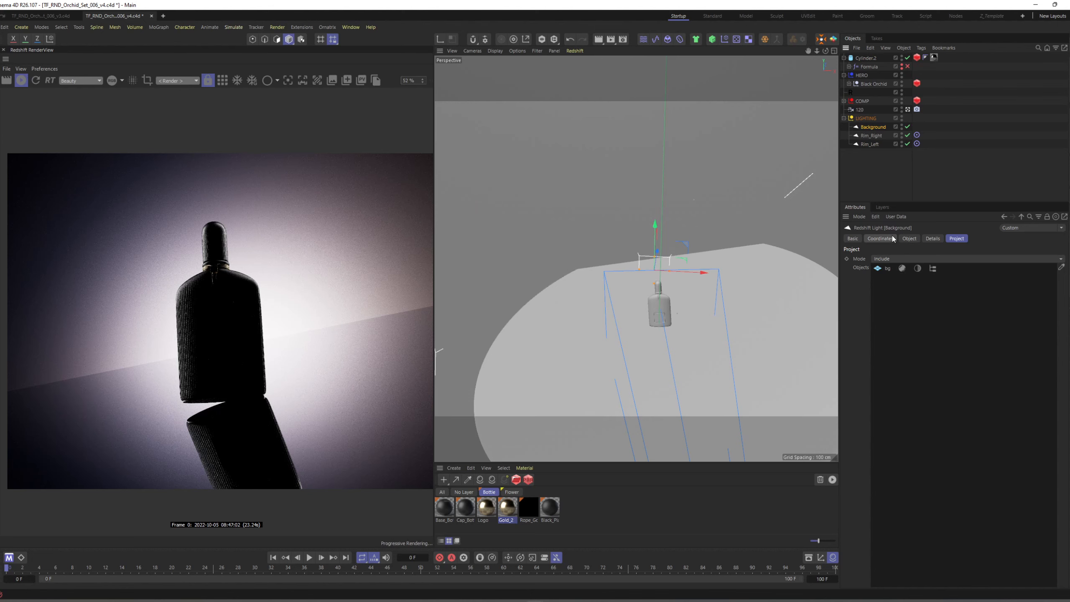
click(909, 238)
text(22)
key(Return)
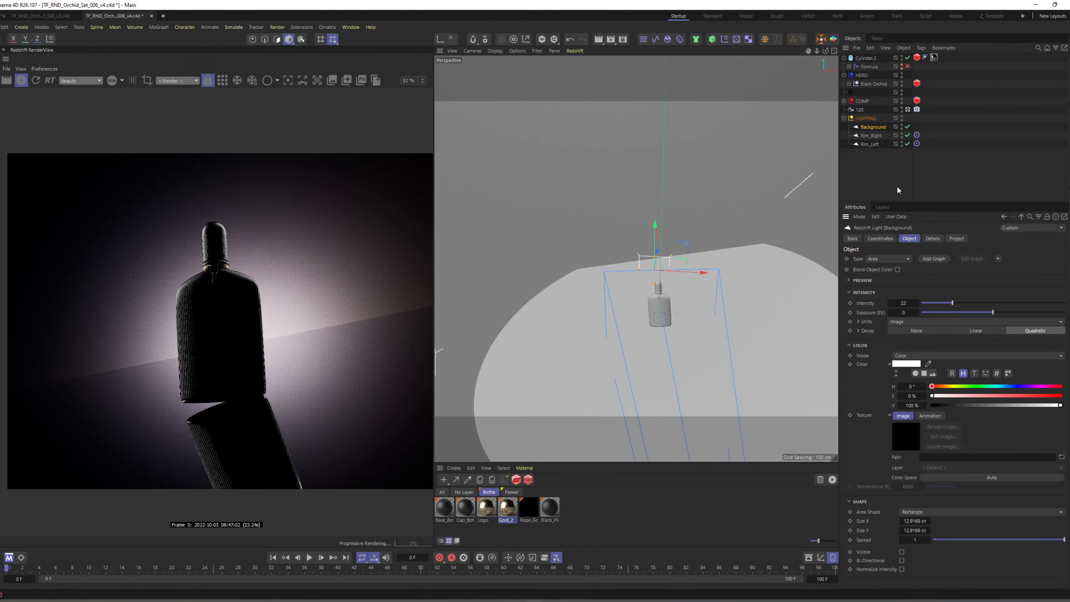
Scale the Background light up to about 29.3 cm square and set its intensity to 11.
key(t)
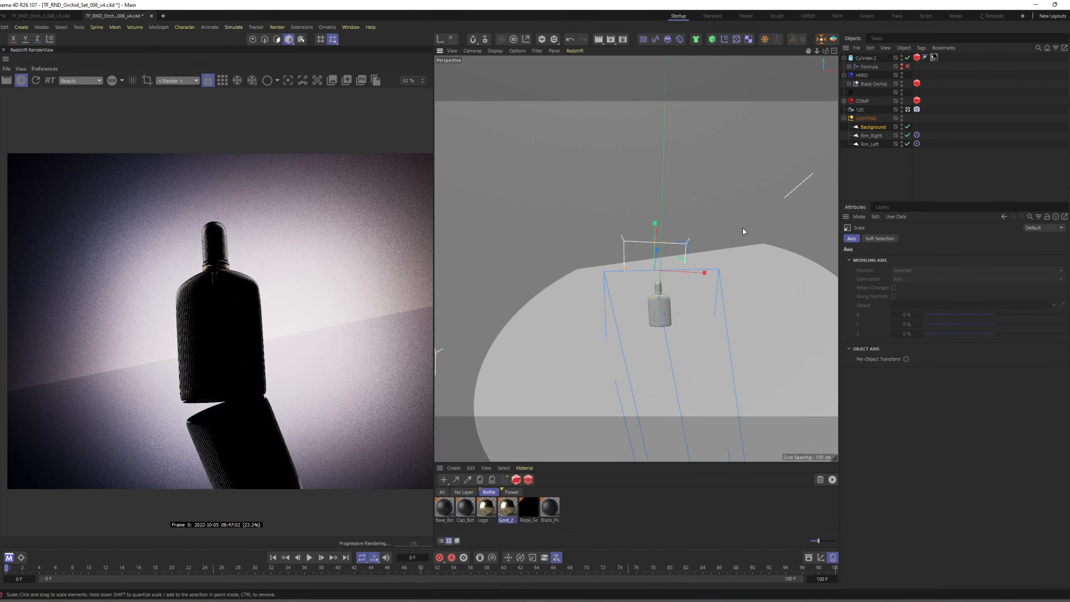
drag(741, 227, 738, 222)
click(874, 127)
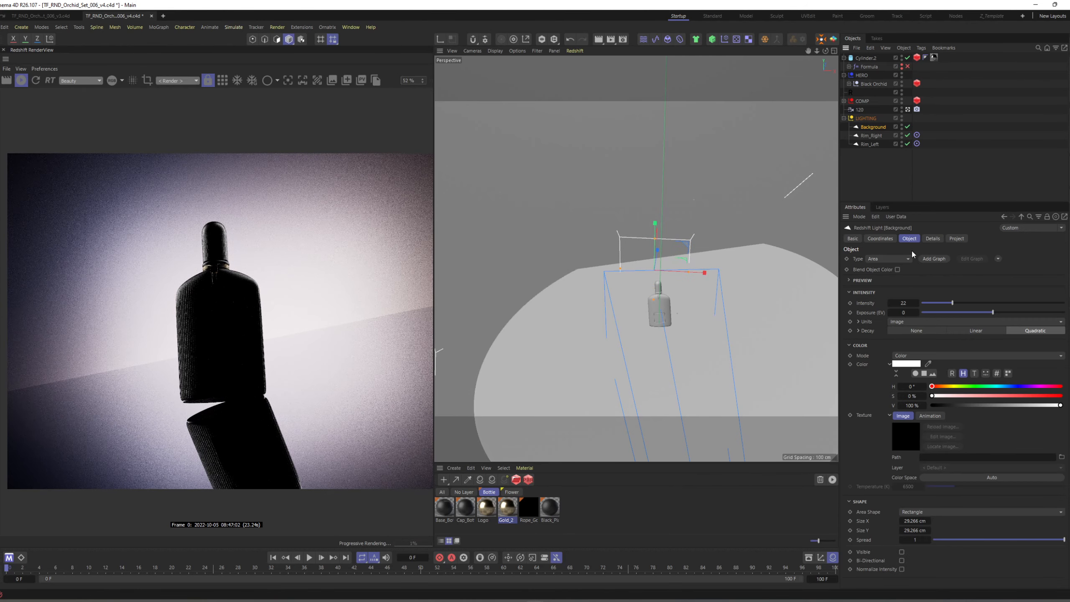
click(907, 303)
key(Return)
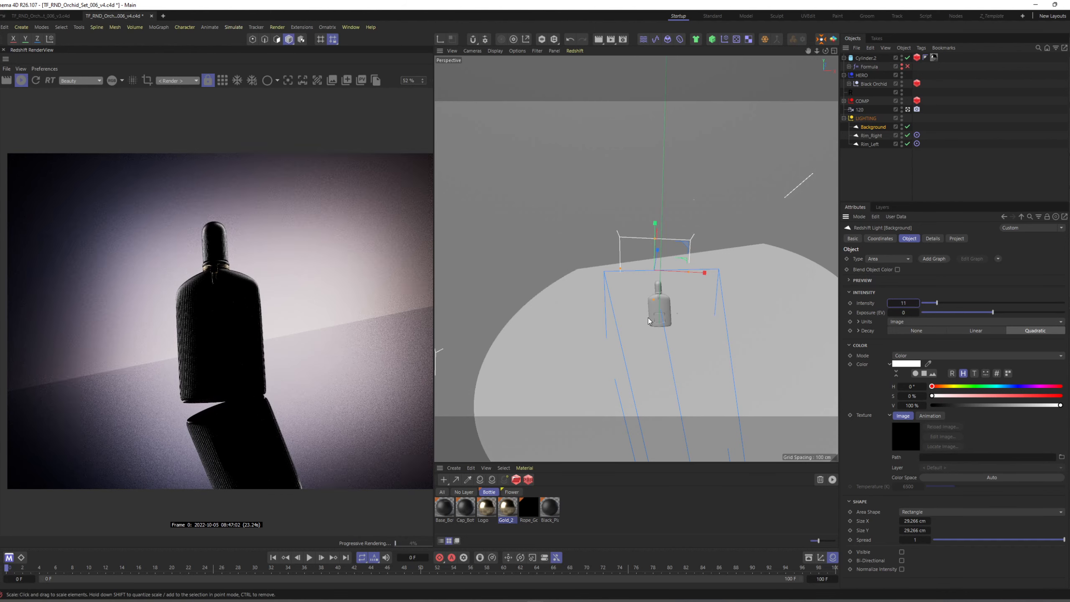
Delete the extra material tags from the bg plane, keeping only the BG material.
click(611, 178)
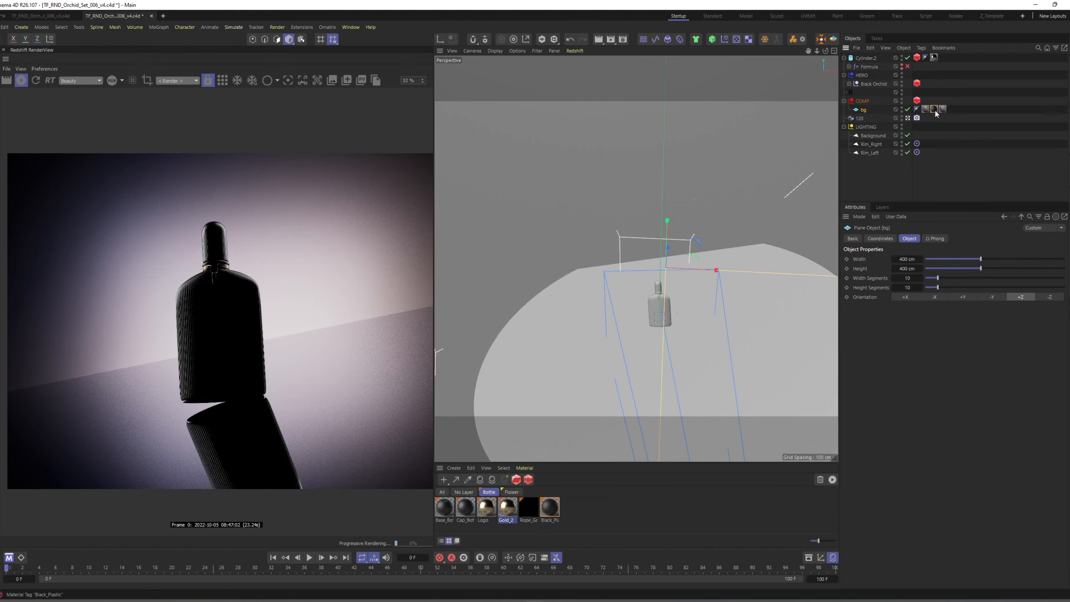
click(927, 110)
key(Delete)
Open the BG material's shader graph and spread out the RS Ramp, RS Material and Output nodes.
click(928, 109)
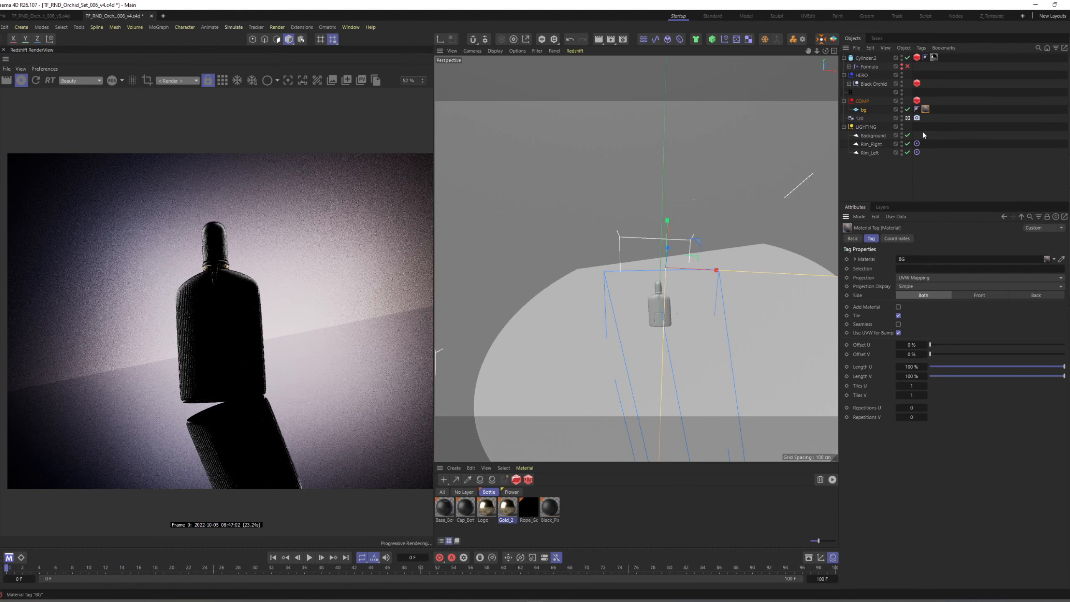
click(936, 313)
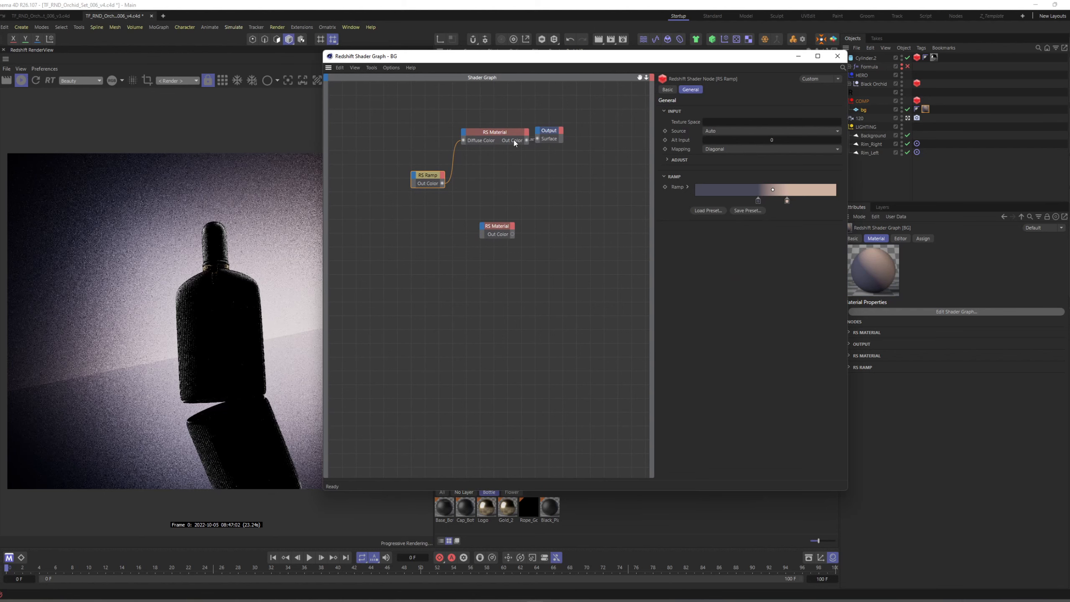
drag(514, 143, 558, 156)
drag(442, 178, 410, 166)
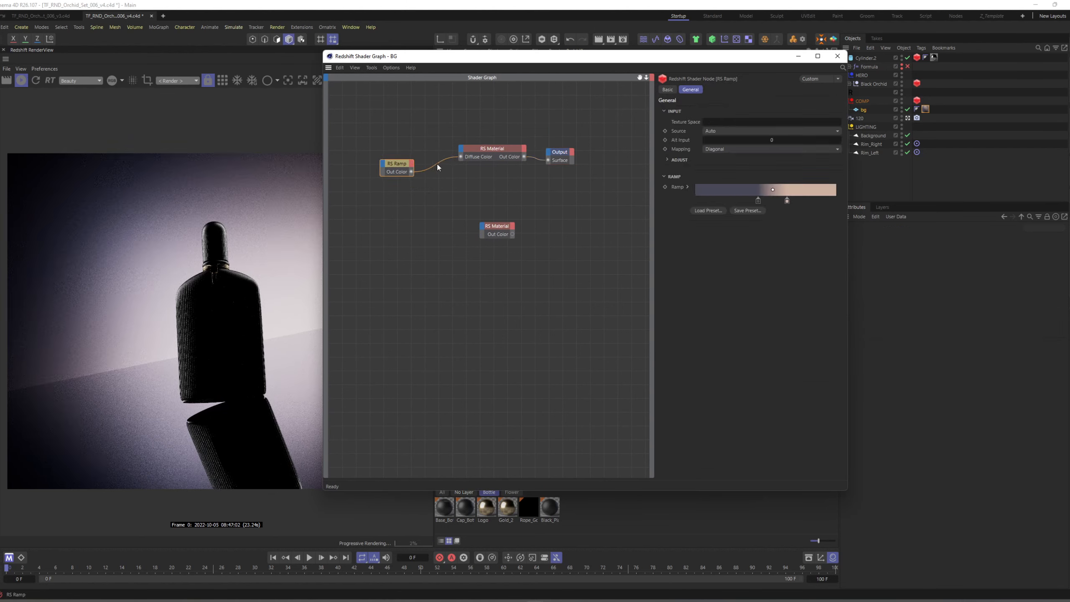
click(441, 184)
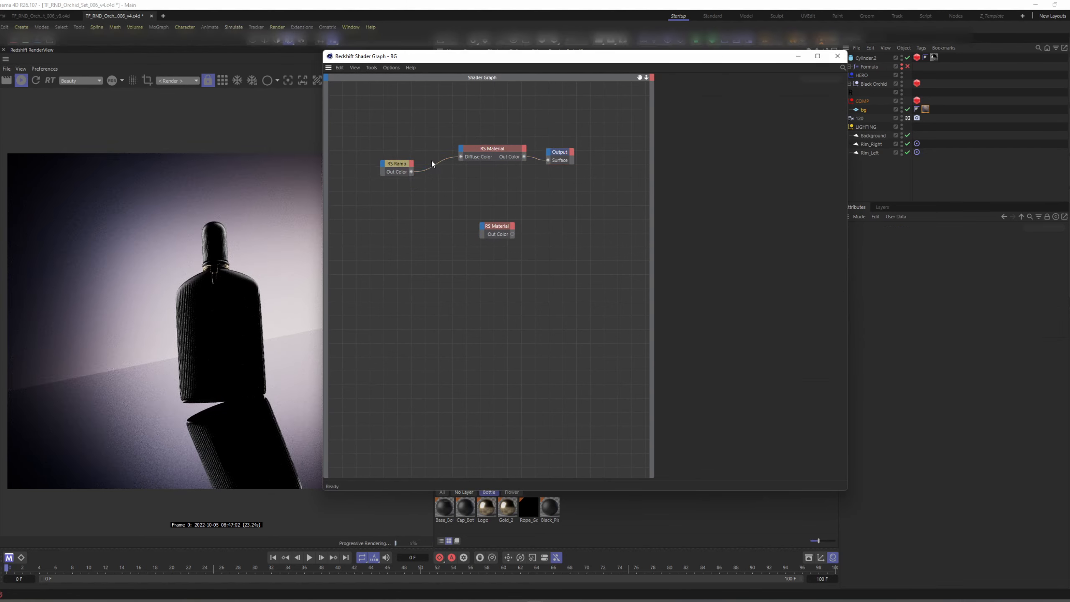
Switch to the browser to examine the background gradient in the finished Black Orchid render, and return to Cinema 4D.
key(super+Tab)
click(548, 177)
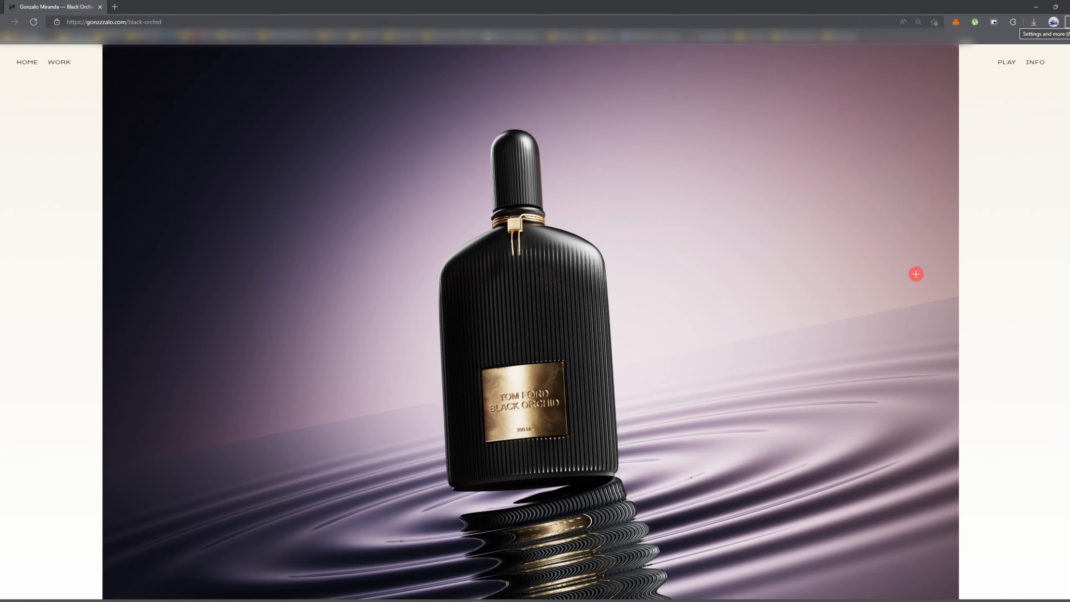
key(alt+Tab)
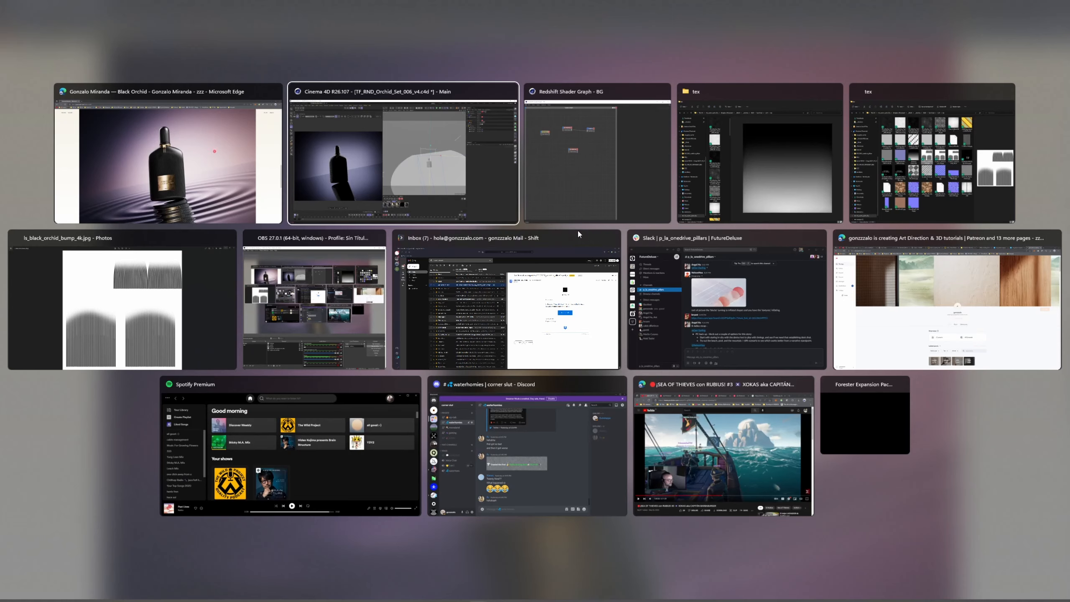
click(446, 188)
Disconnect the RS Ramp from the BG material and set its diffuse color to neutral gray with 0% saturation and 54% value.
drag(593, 62, 748, 68)
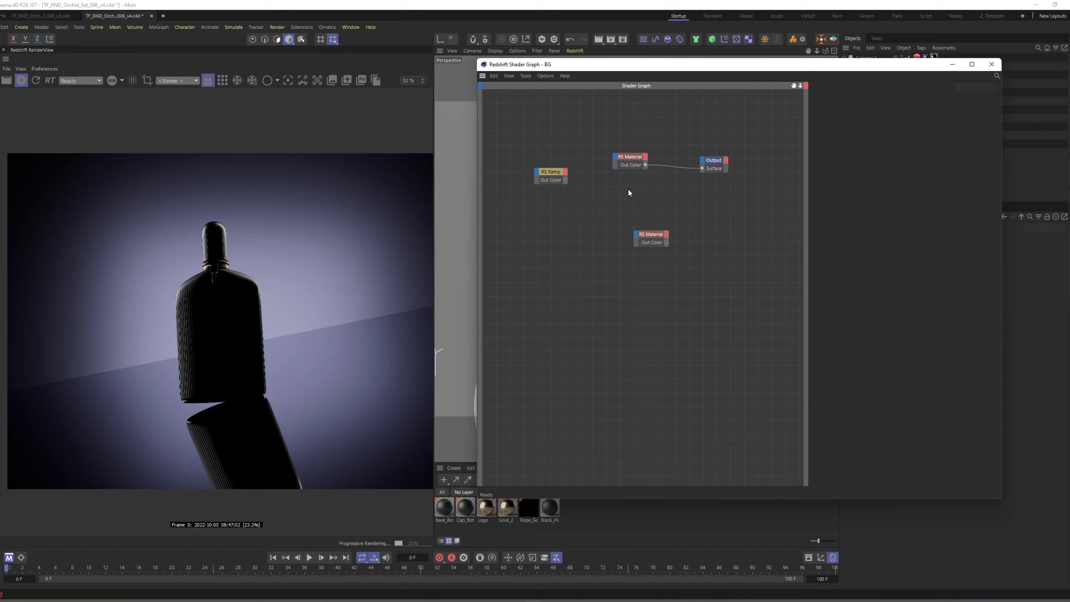
click(631, 157)
click(848, 149)
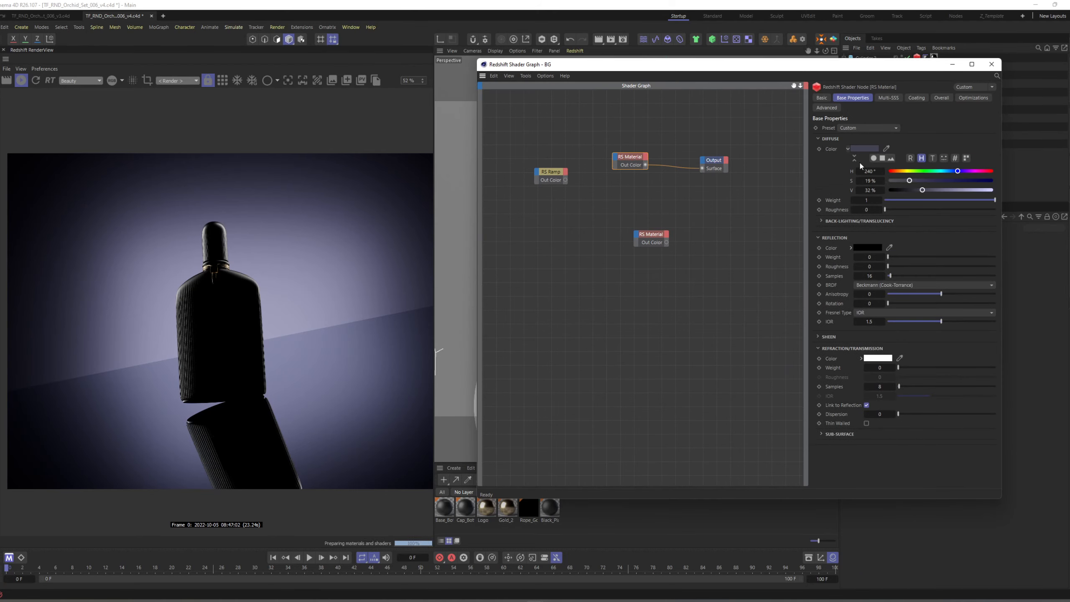
drag(922, 190, 993, 190)
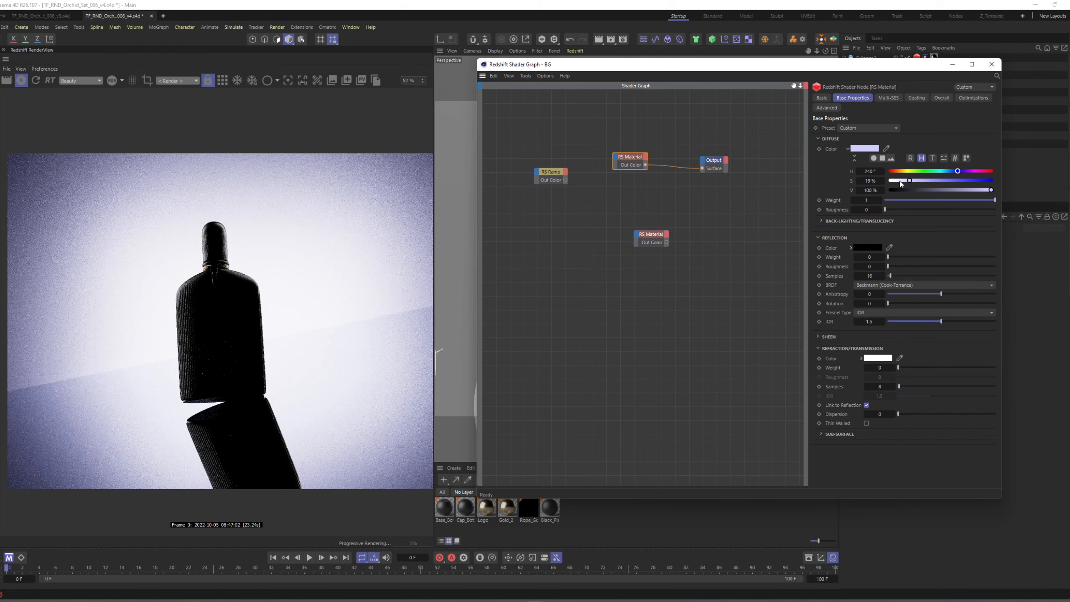
drag(900, 181, 888, 180)
click(945, 191)
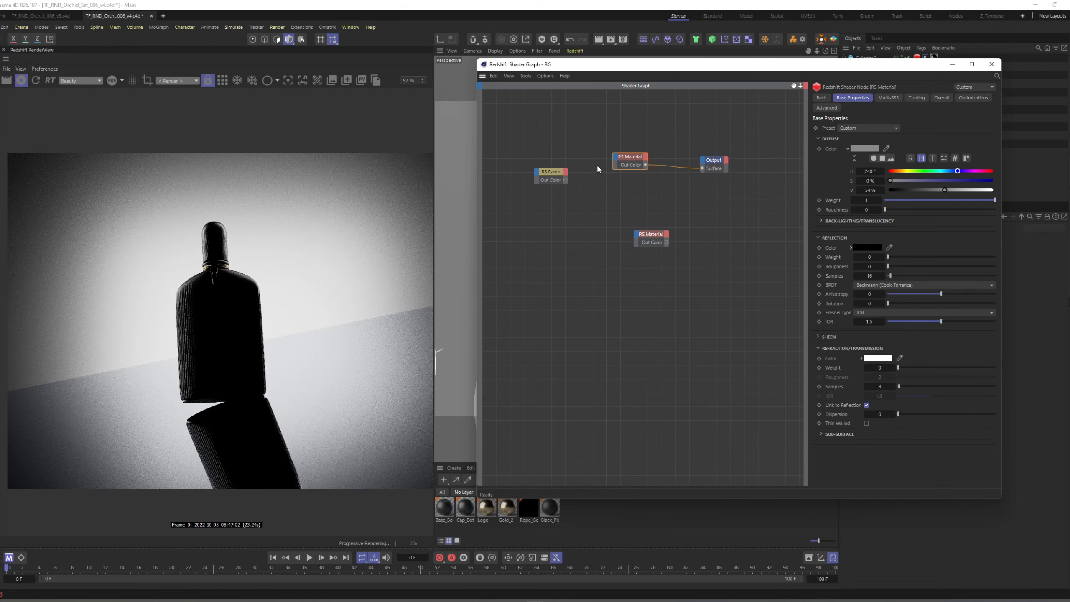
Connect the RS Ramp to the RS Material's Diffuse Color and also route it directly to the Output's Surface.
drag(614, 64, 605, 204)
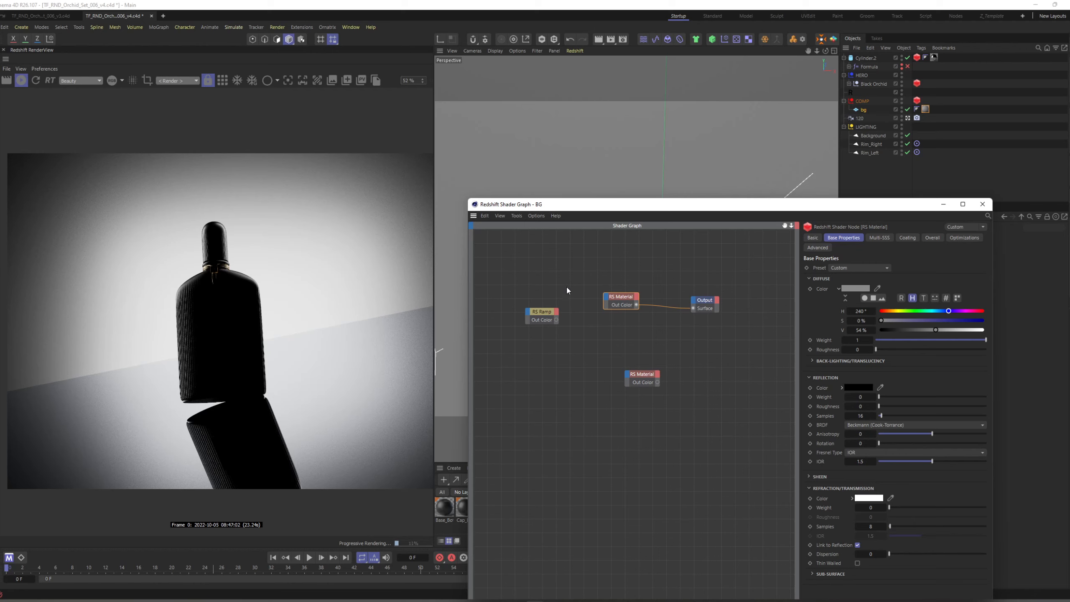
click(551, 313)
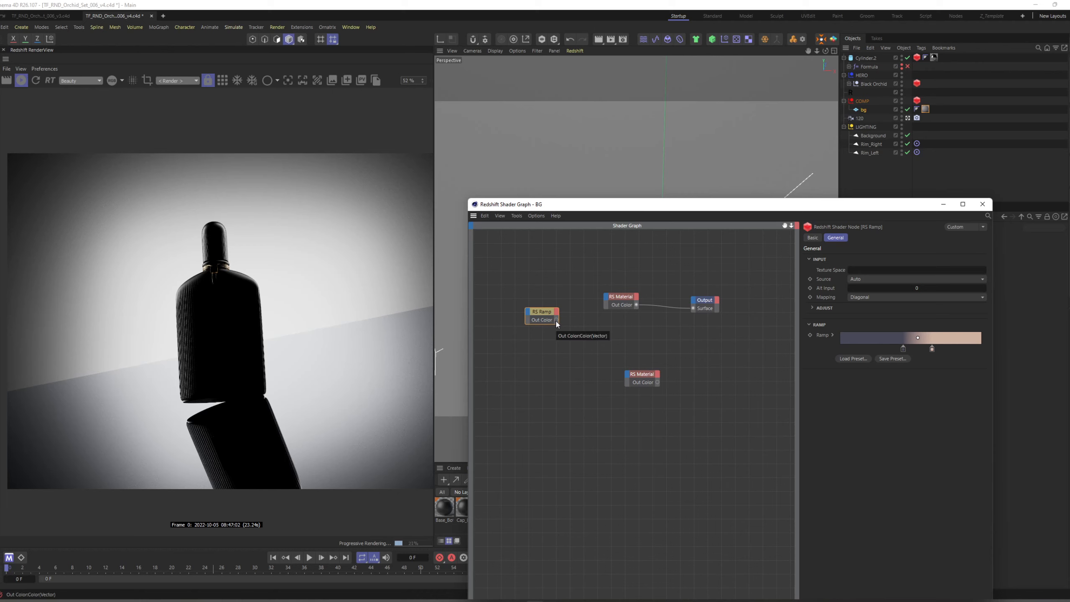
drag(555, 321, 605, 298)
mouse_move(695, 318)
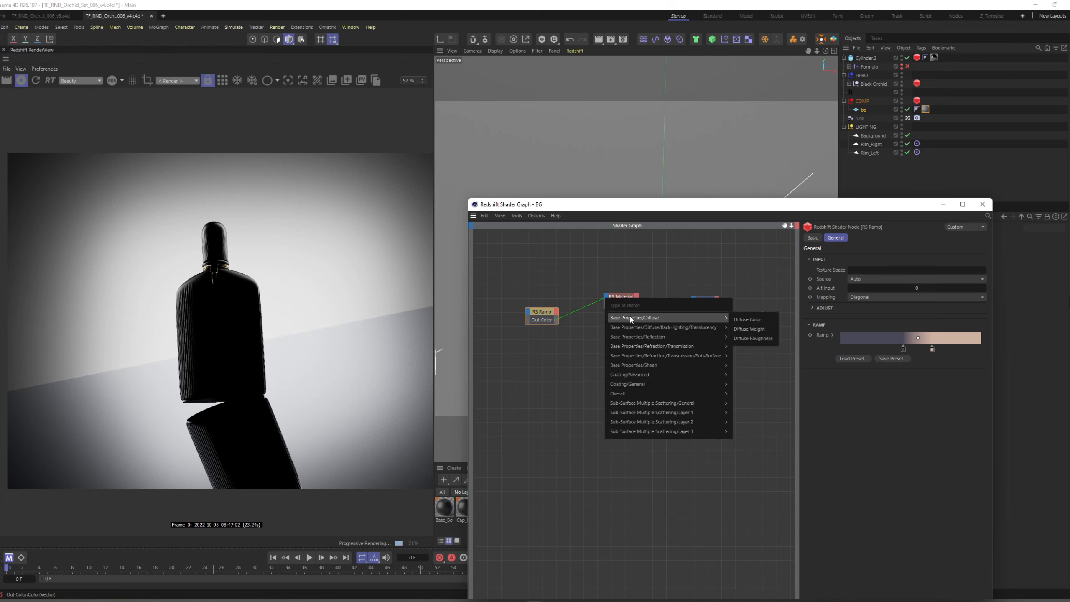
click(749, 321)
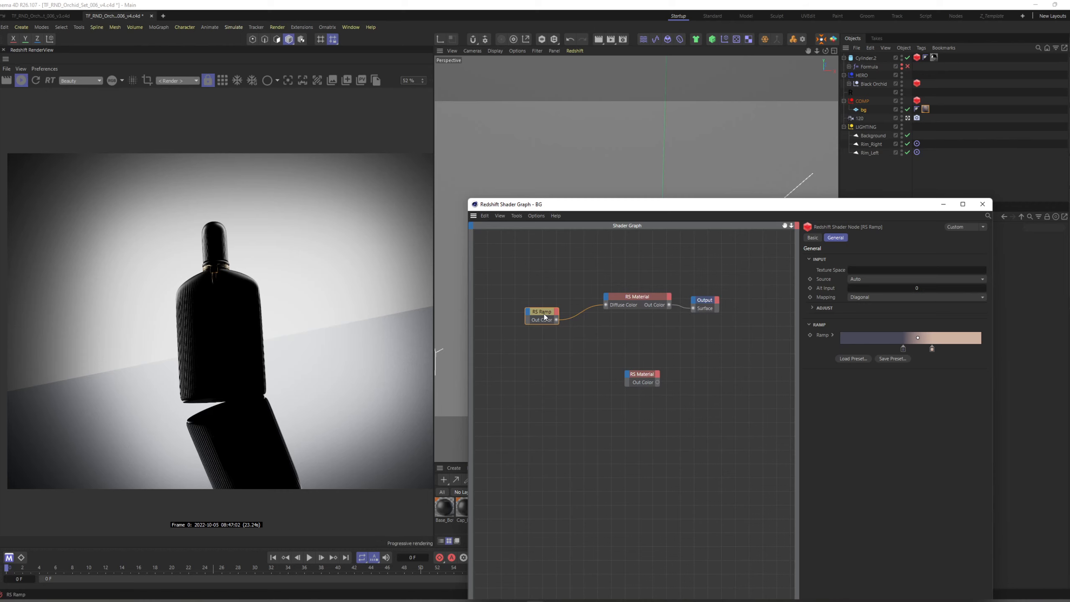
key(o)
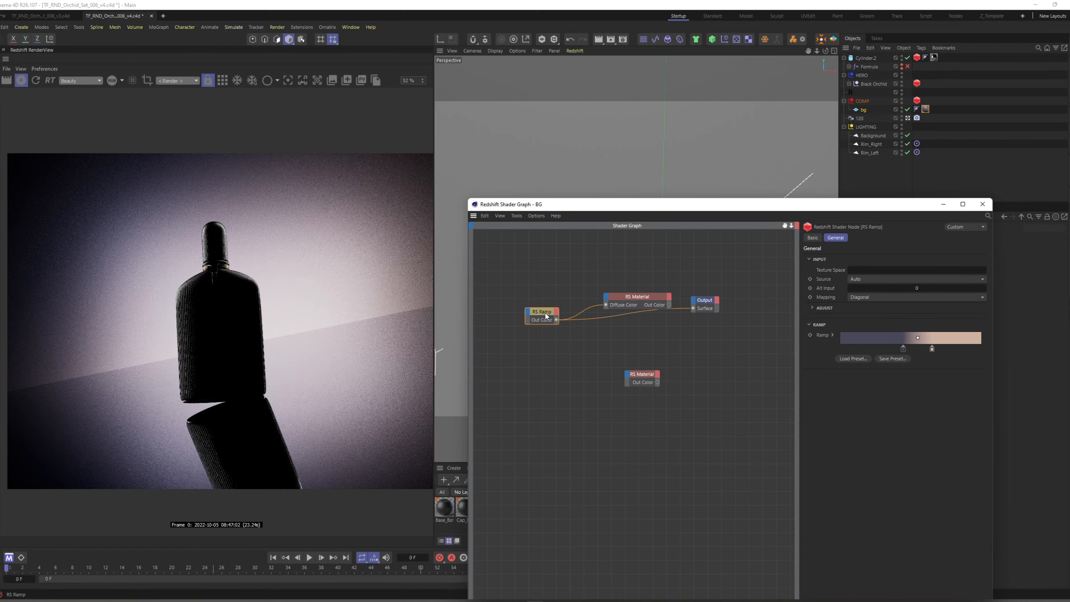
Set both RS Ramp knots to Smooth interpolation and move the beige knot to about 56.6%.
drag(636, 298, 639, 285)
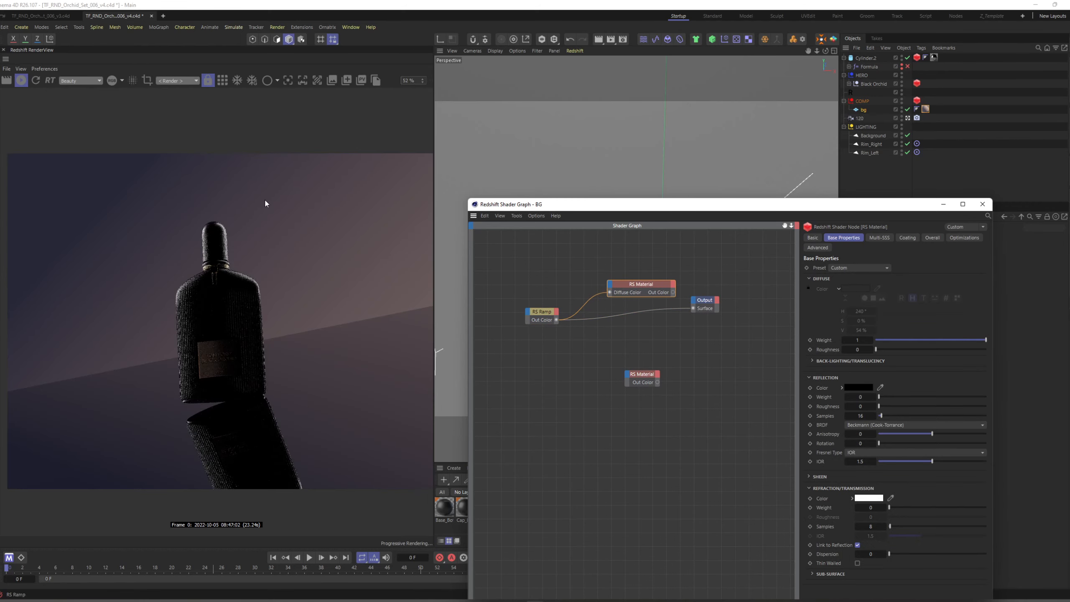
click(550, 316)
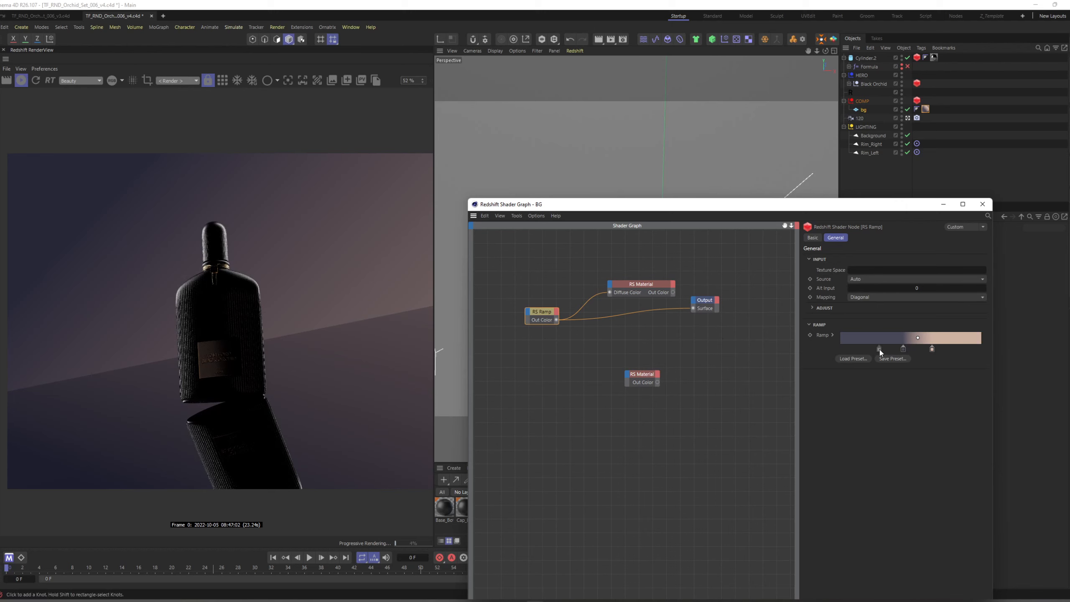
click(832, 334)
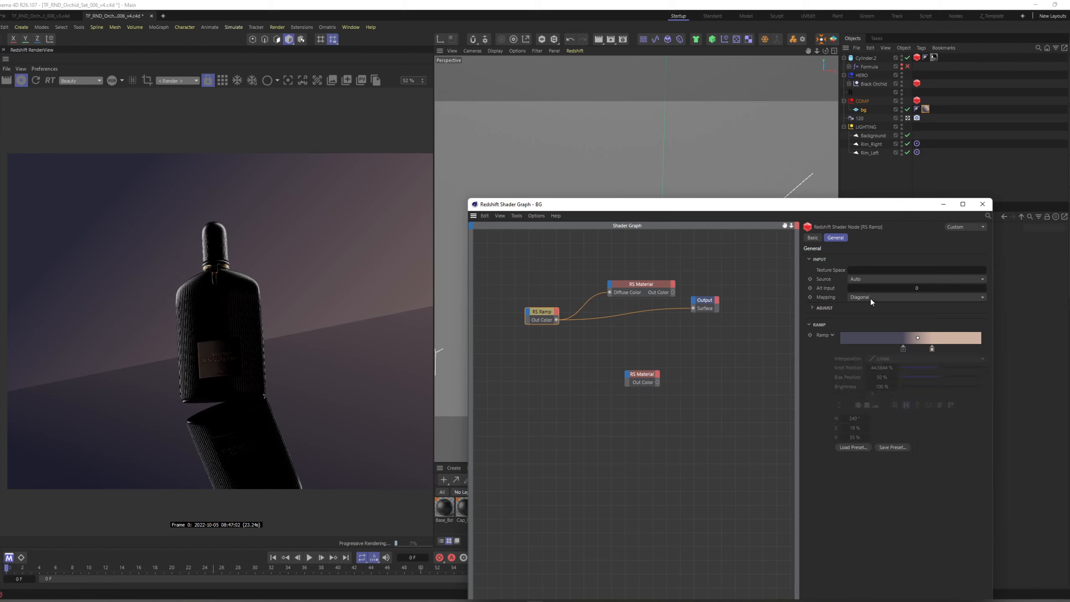
drag(896, 339, 939, 351)
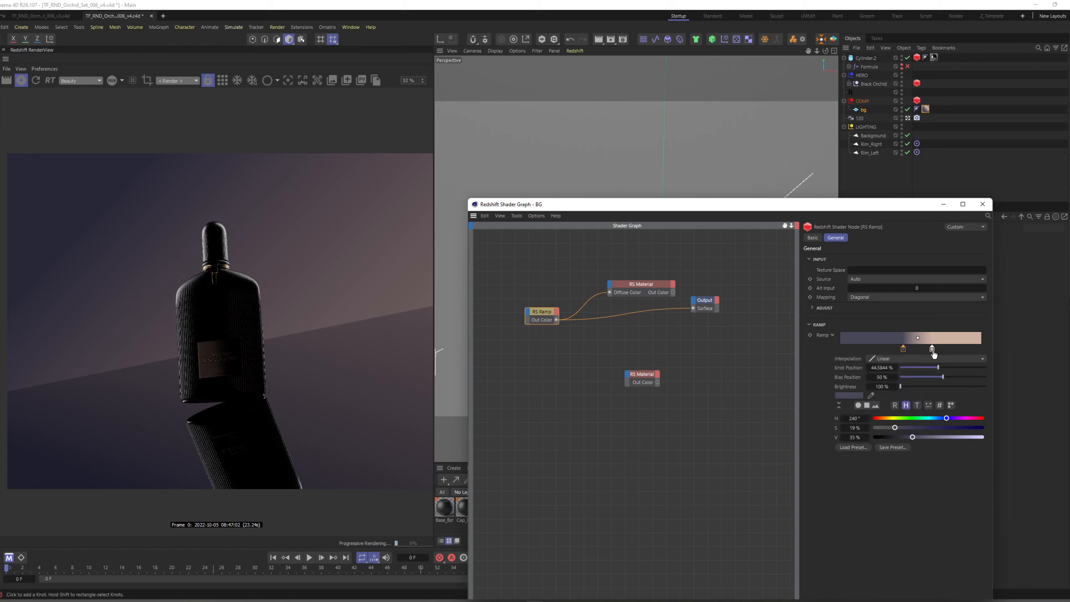
click(901, 359)
click(903, 369)
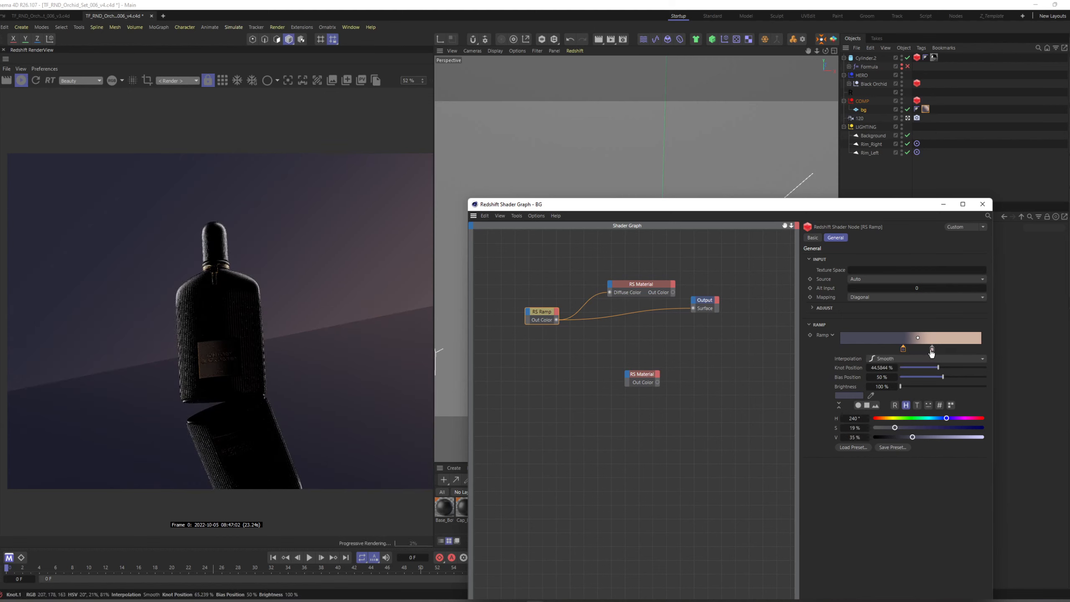
drag(932, 349, 920, 355)
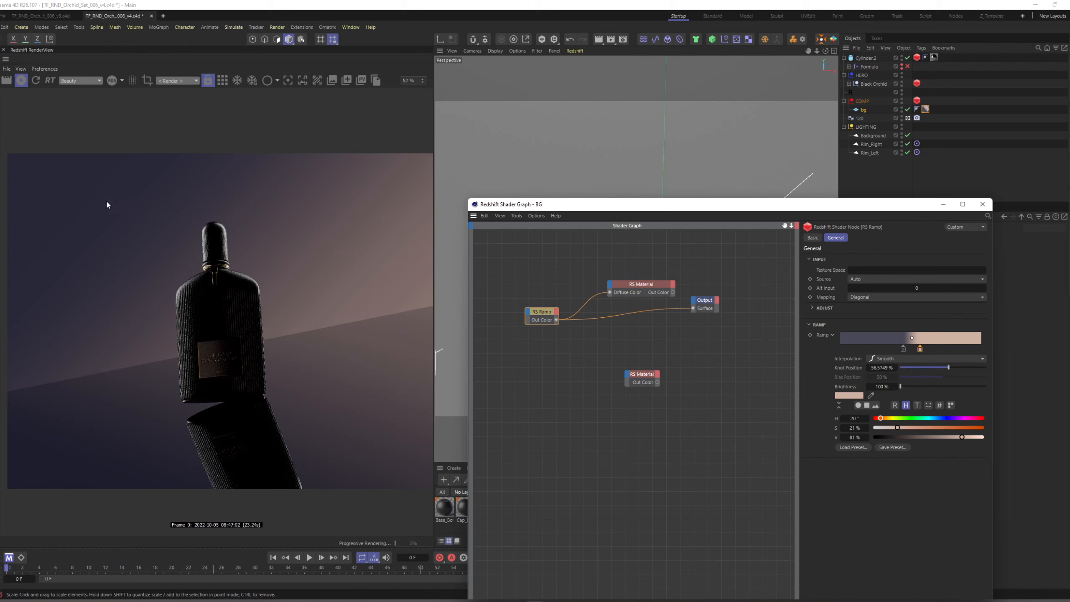
click(903, 348)
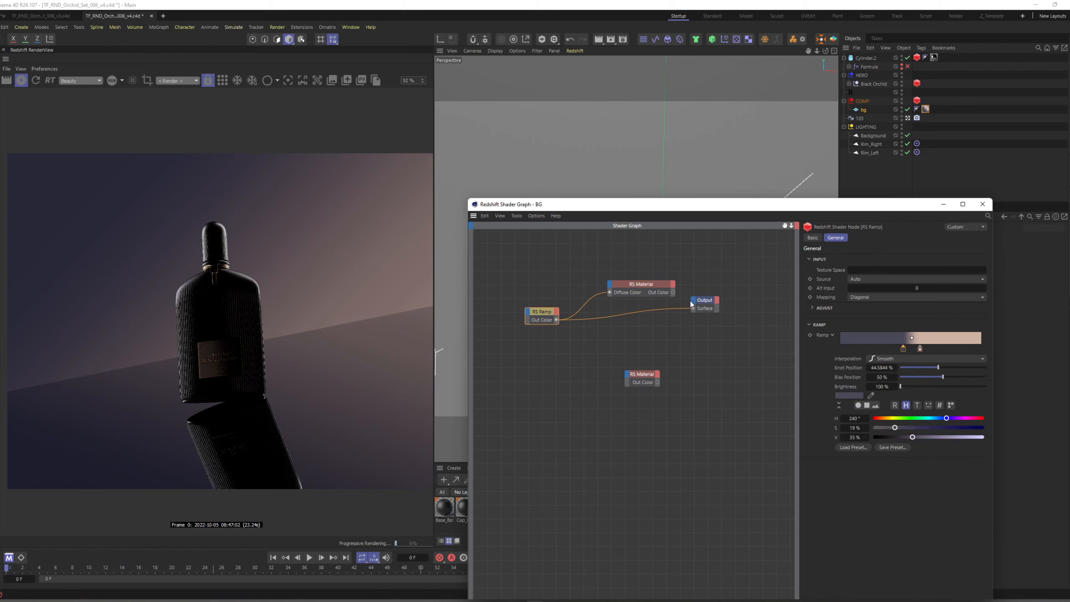
Connect the RS Material's Out Color to the Output's Surface, widen the node's settings area and collapse its Refraction/Transmission section.
click(656, 290)
drag(672, 292, 693, 308)
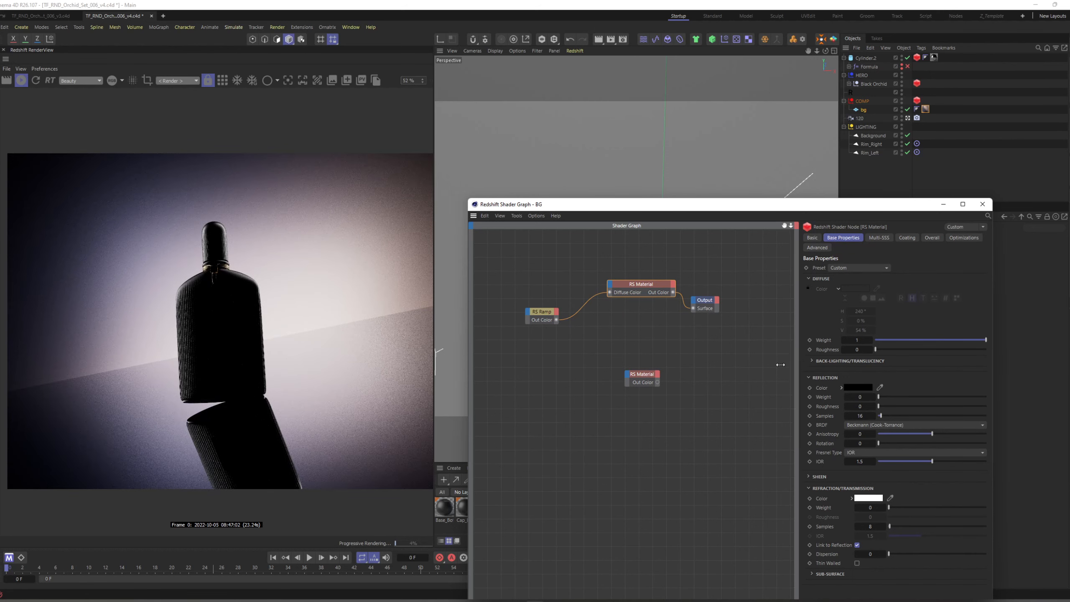
drag(800, 360, 748, 360)
click(853, 238)
click(807, 238)
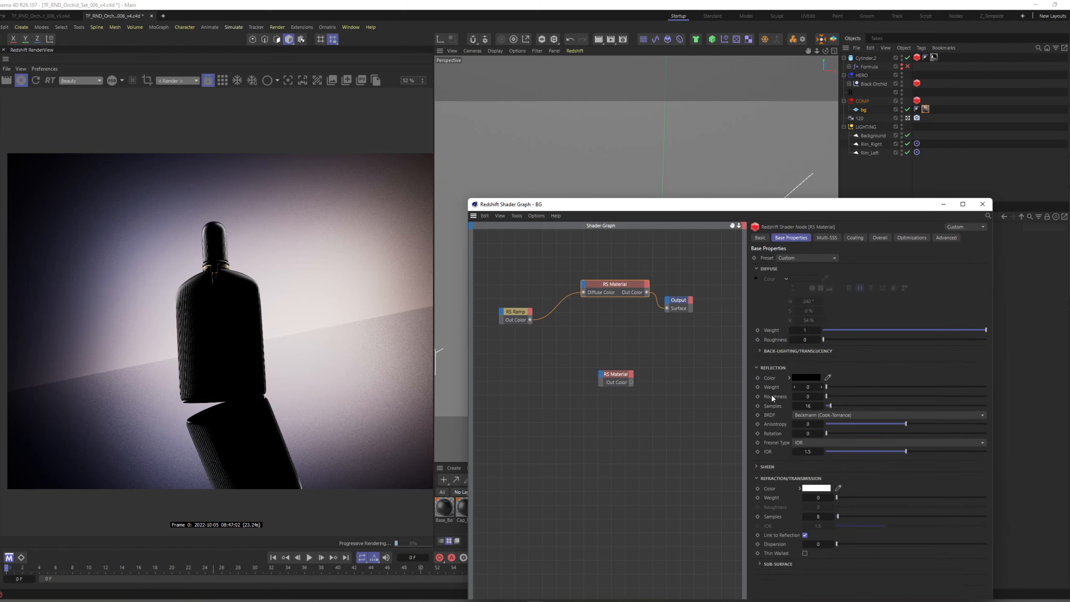
click(760, 479)
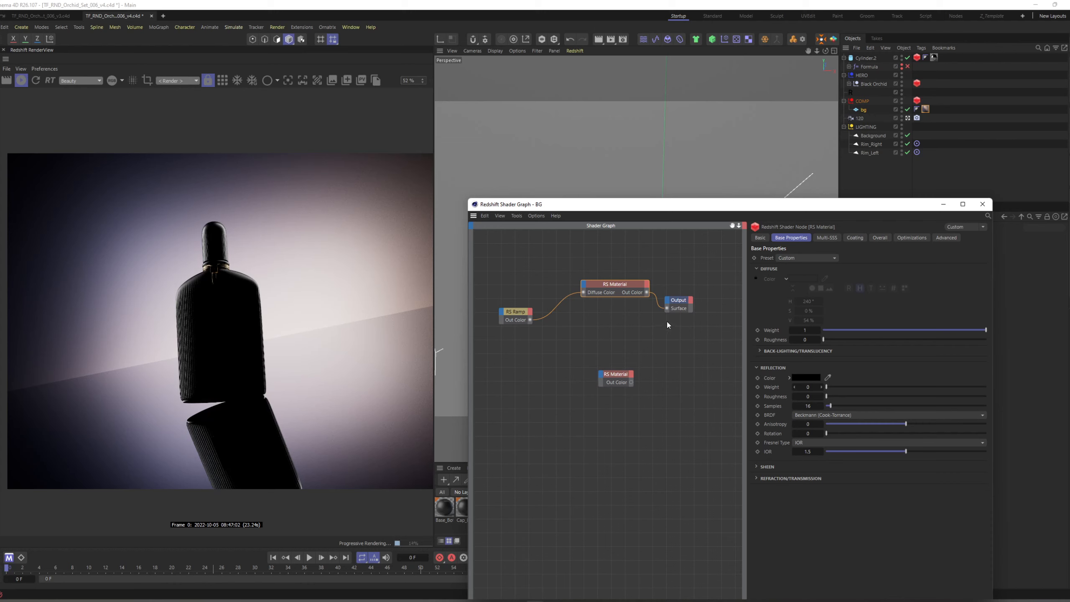
Align the RS Ramp and connected RS Material nodes in a row with the Output, and minimize the shader graph window.
drag(625, 287, 605, 301)
drag(517, 313, 516, 301)
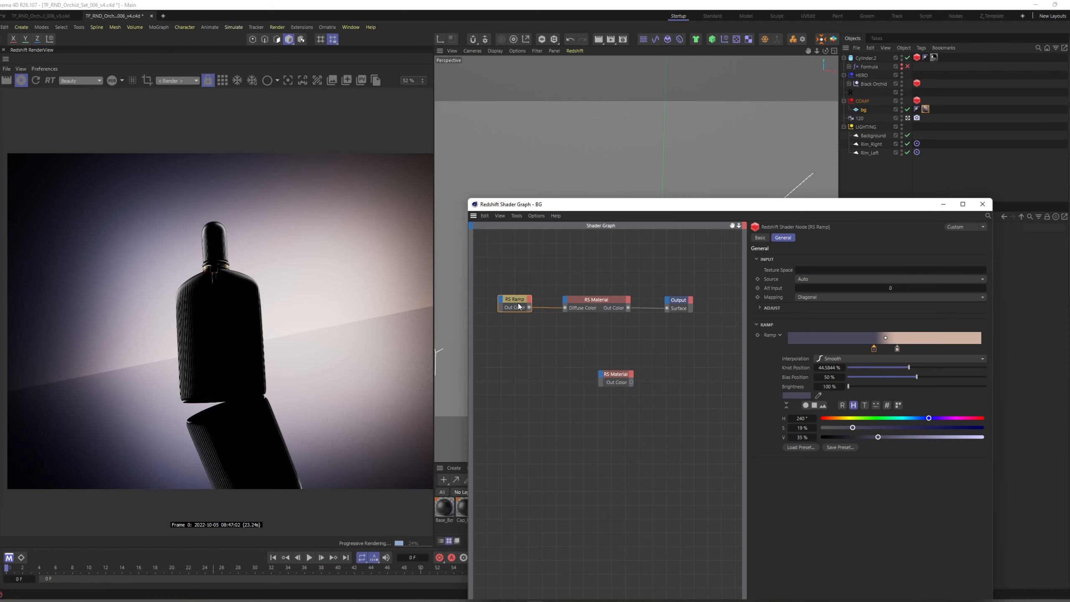
mouse_move(519, 306)
mouse_down()
mouse_move(513, 284)
mouse_move(511, 305)
mouse_up()
click(944, 205)
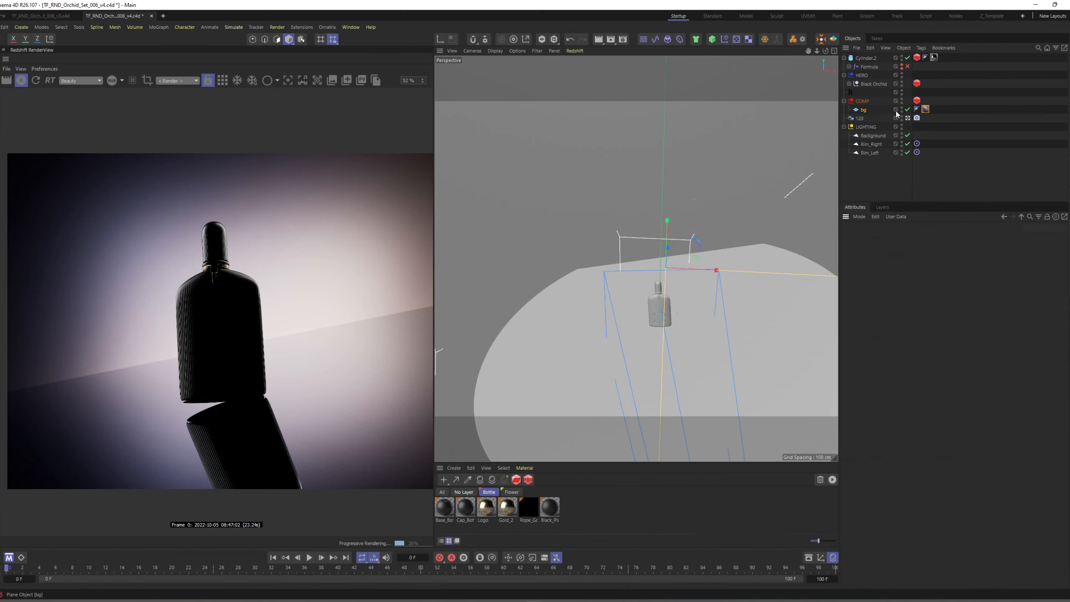
click(865, 110)
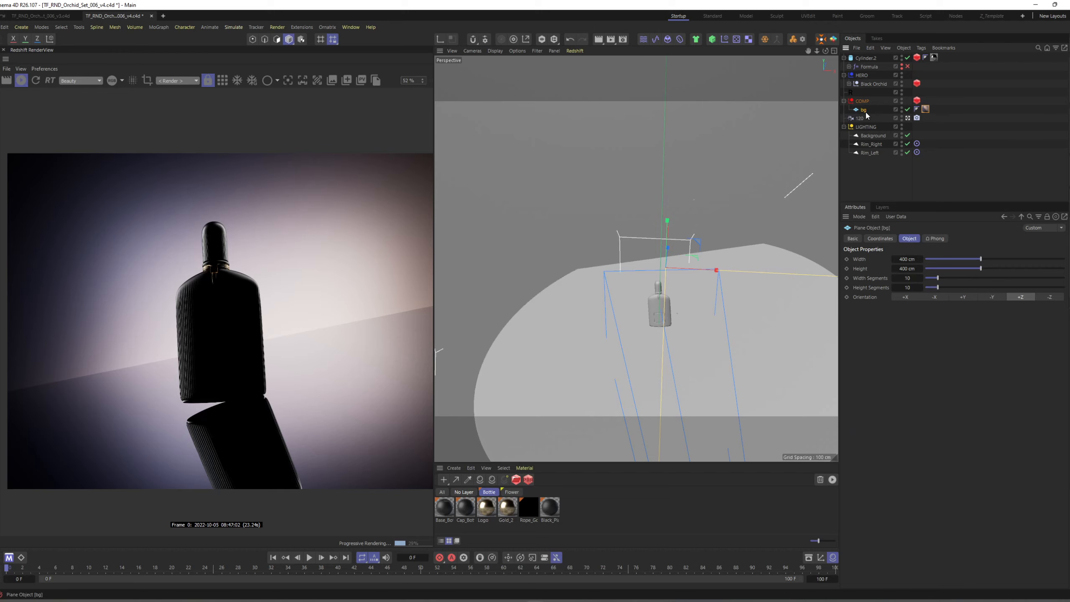
drag(869, 136, 870, 132)
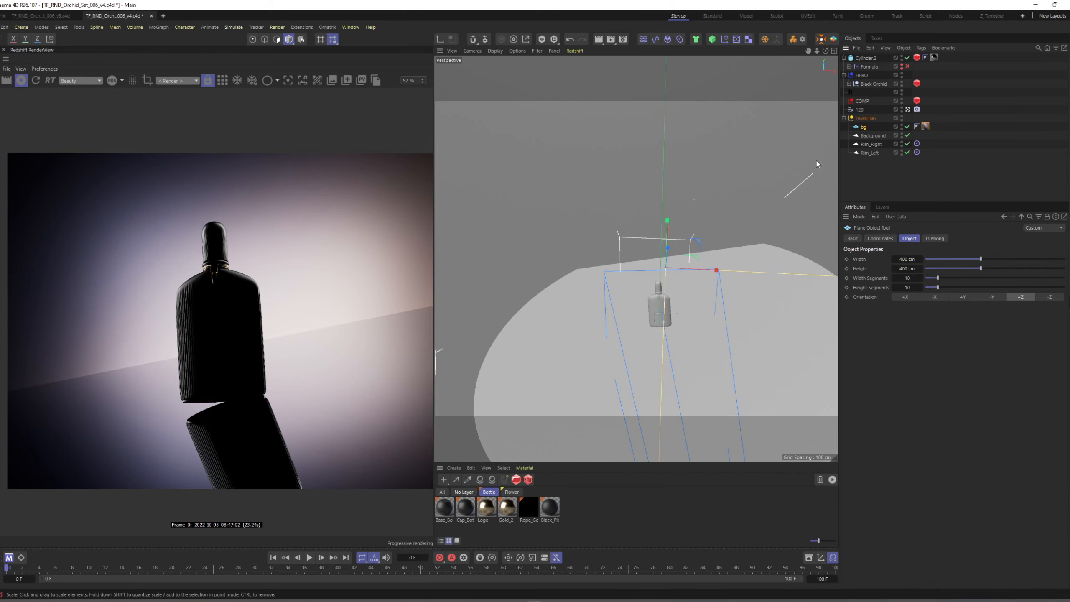
alt+drag(696, 234, 737, 264)
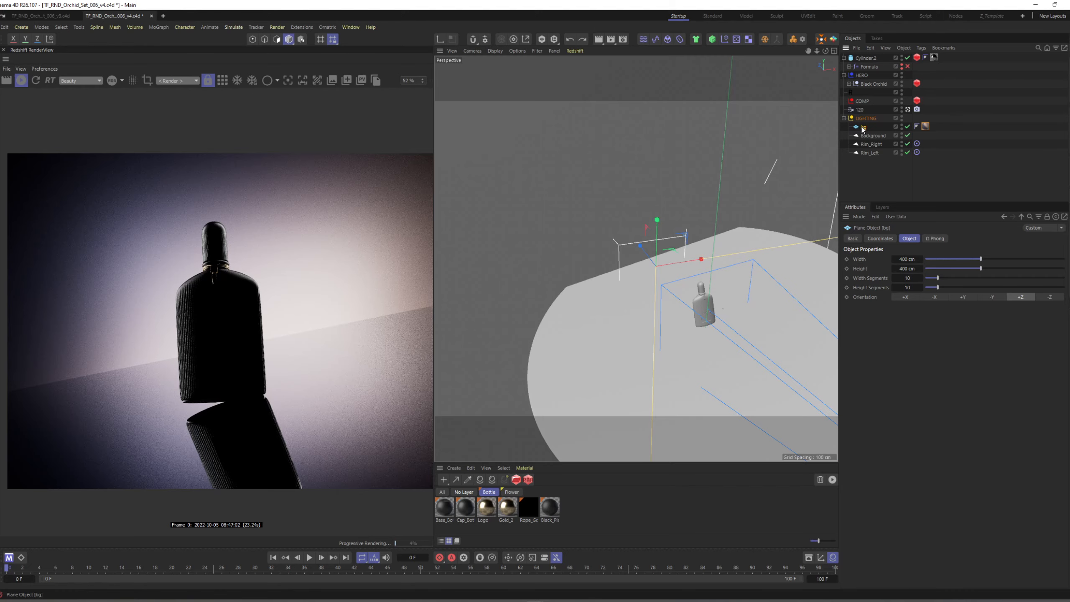
drag(863, 126, 862, 101)
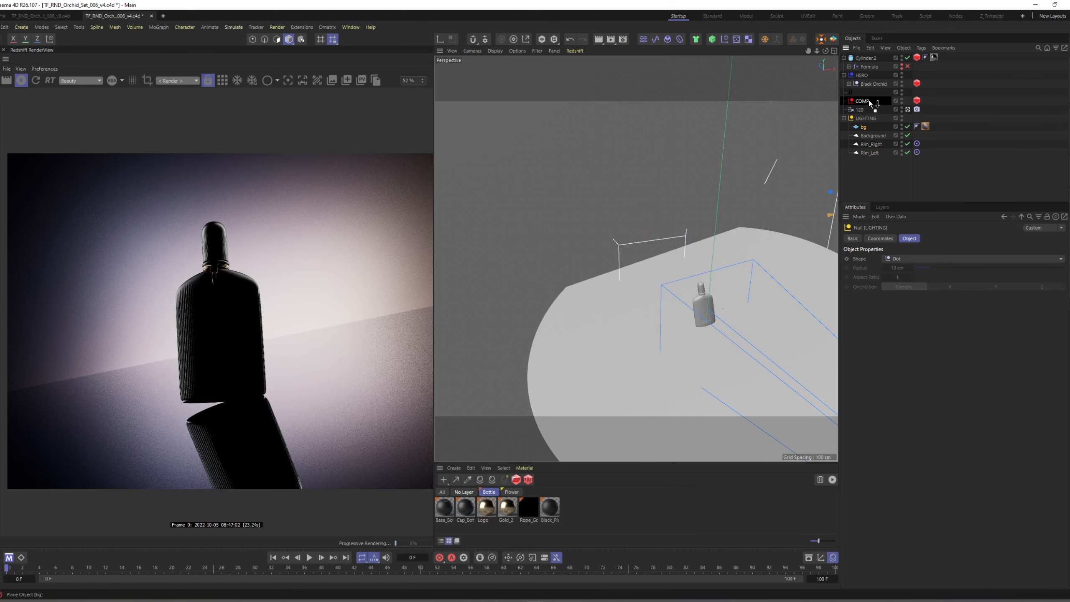
Scale the Background area light down to about 21.7 by 21.7 cm.
click(873, 137)
mouse_move(650, 255)
alt+mouse_down()
mouse_move(659, 231)
mouse_move(647, 258)
mouse_move(646, 242)
mouse_move(634, 251)
alt+mouse_up()
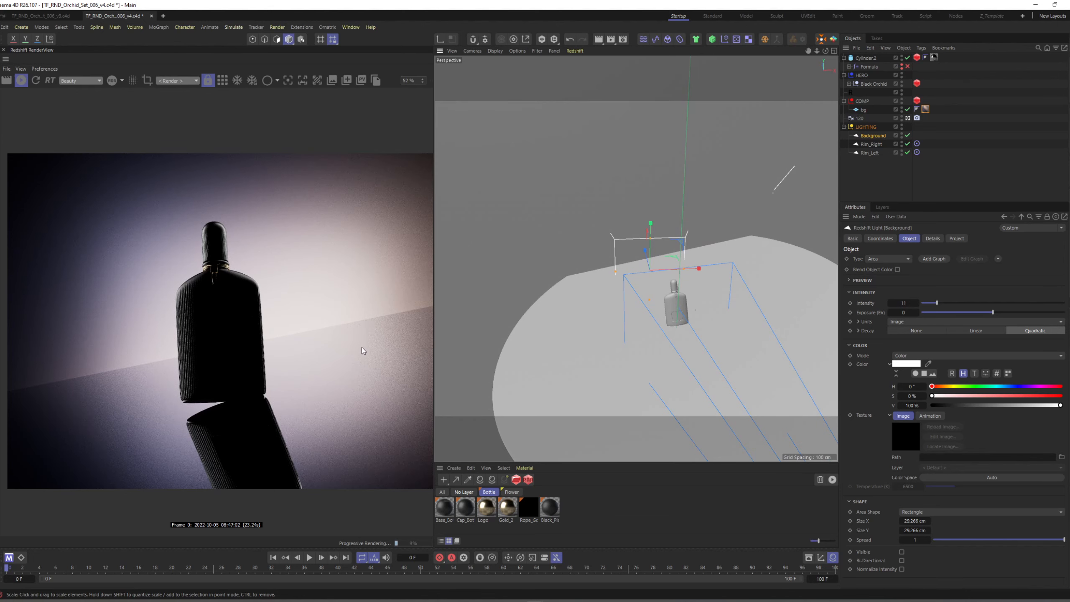
alt+drag(548, 290, 644, 263)
key(e)
key(t)
drag(734, 230, 674, 261)
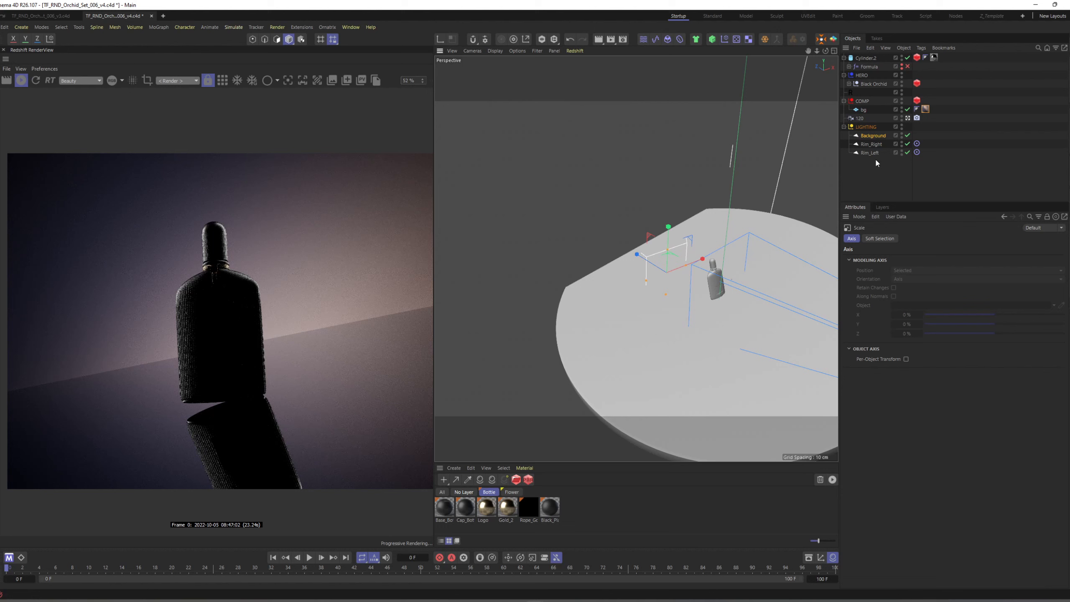
Reduce the Background light's spread to about 0.487.
click(872, 135)
click(1024, 540)
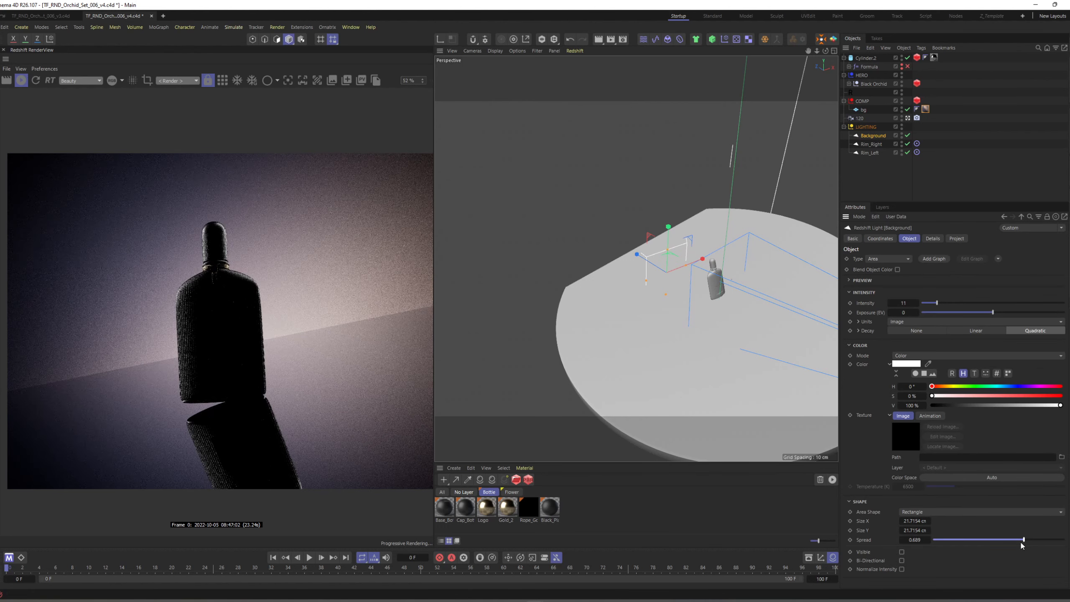
click(998, 540)
Start Doodle Paint in a top-down view and paint white strokes flaring outward from both ends of the background light.
alt+drag(683, 248, 600, 354)
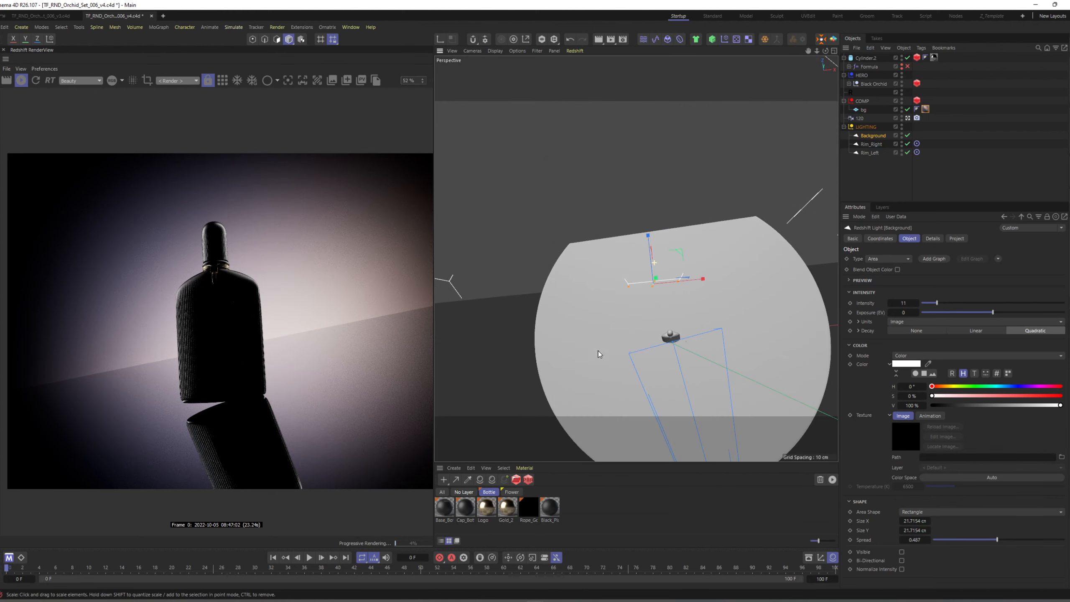
alt+drag(689, 287, 672, 298)
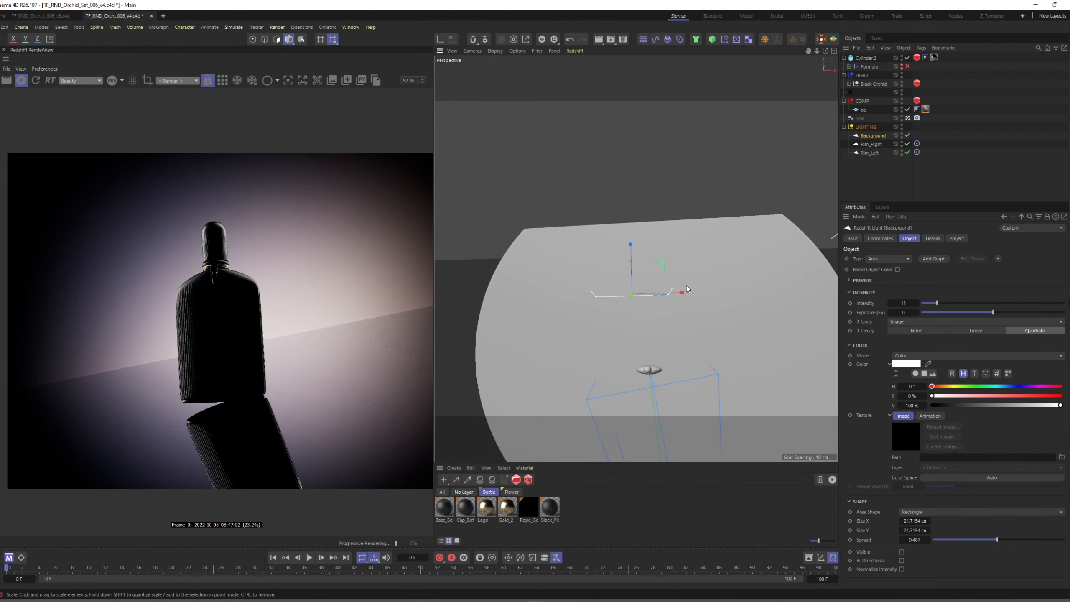
click(878, 184)
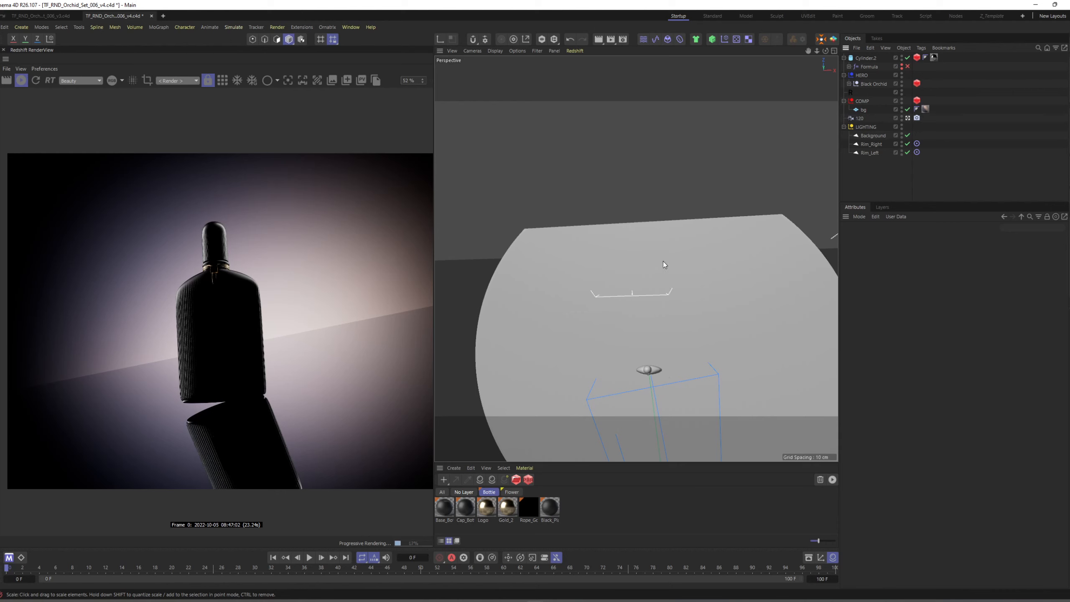
key(shift+c)
text(dood)
key(Return)
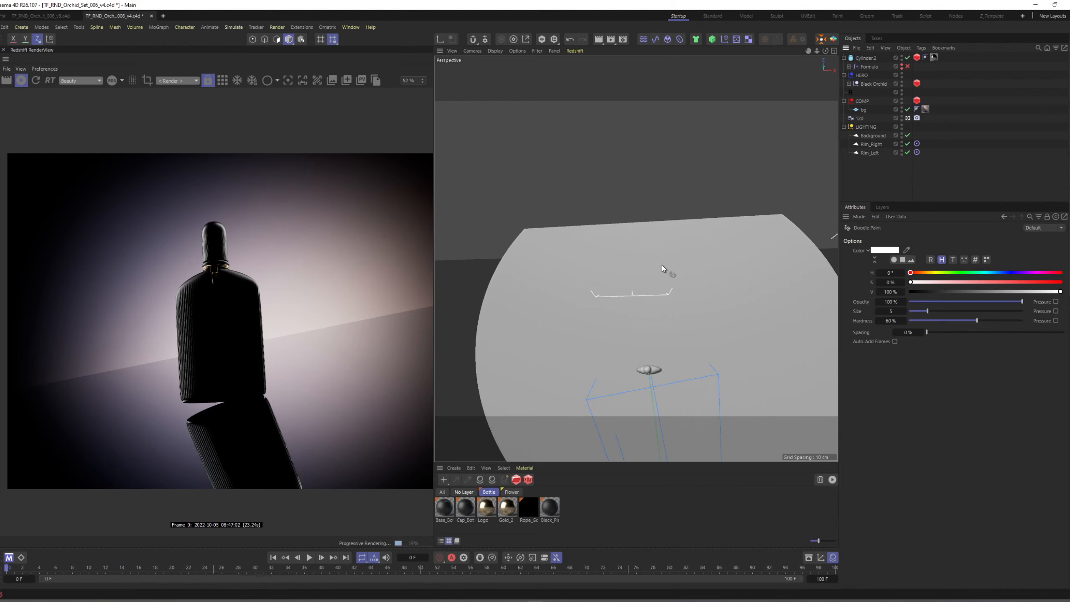
drag(676, 284, 718, 199)
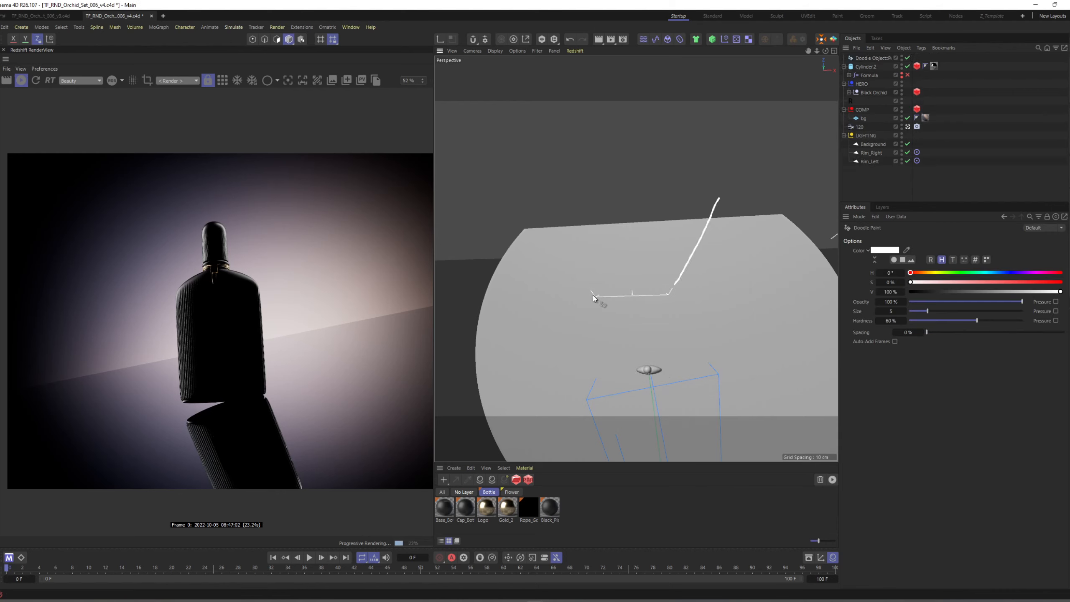
Set the doodle color to red with 79% saturation and paint two strokes converging inward from the background light's ends.
drag(919, 282, 1029, 282)
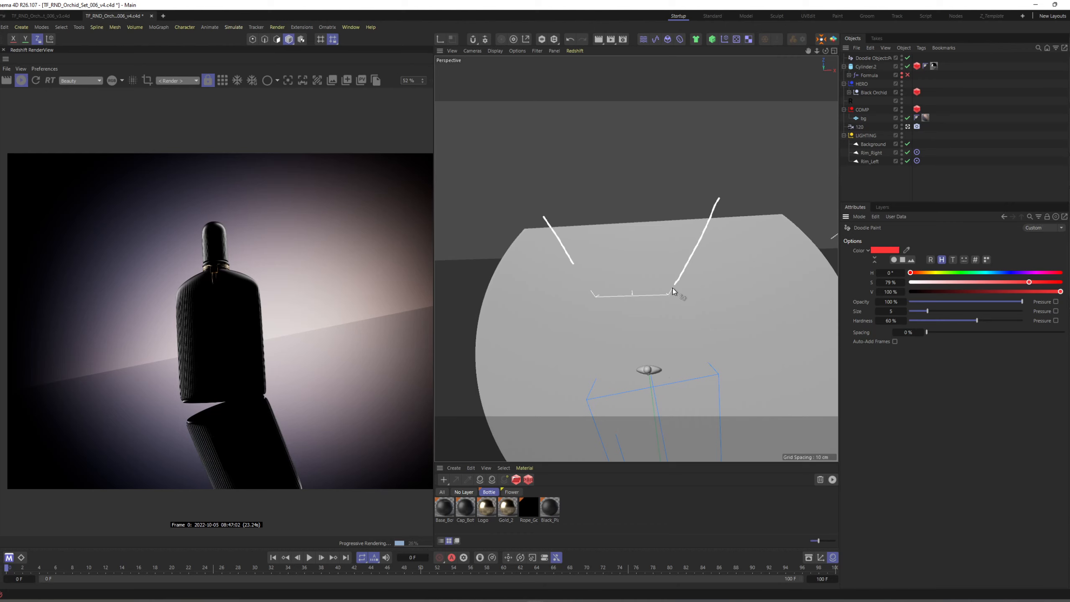
drag(654, 233, 647, 200)
drag(594, 291, 616, 197)
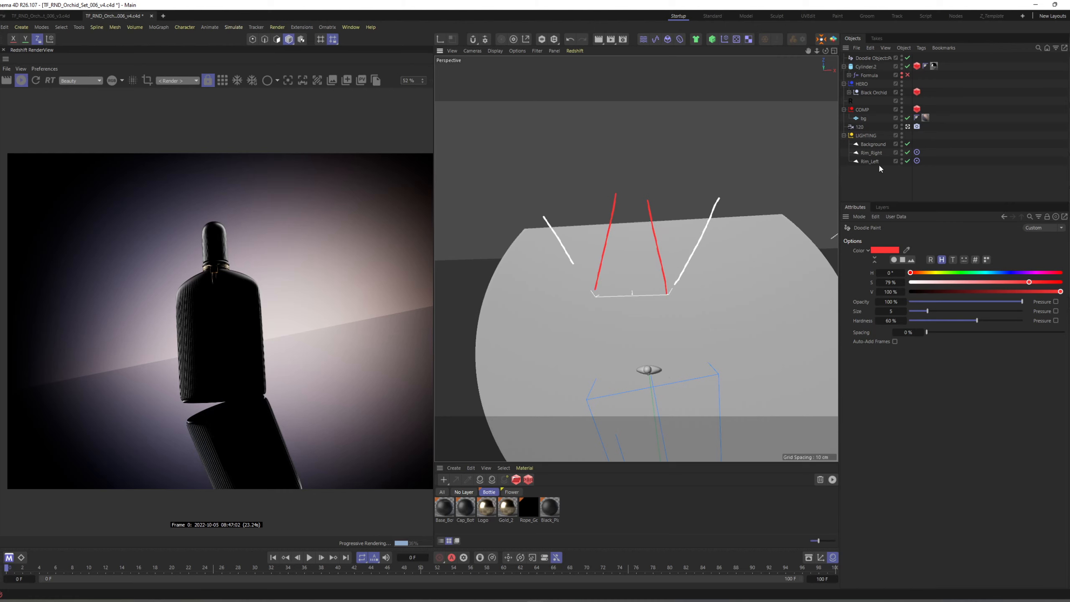
Try lowering the Background light's spread to about 0.099, undo it, and delete the Doodle object.
click(873, 144)
key(e)
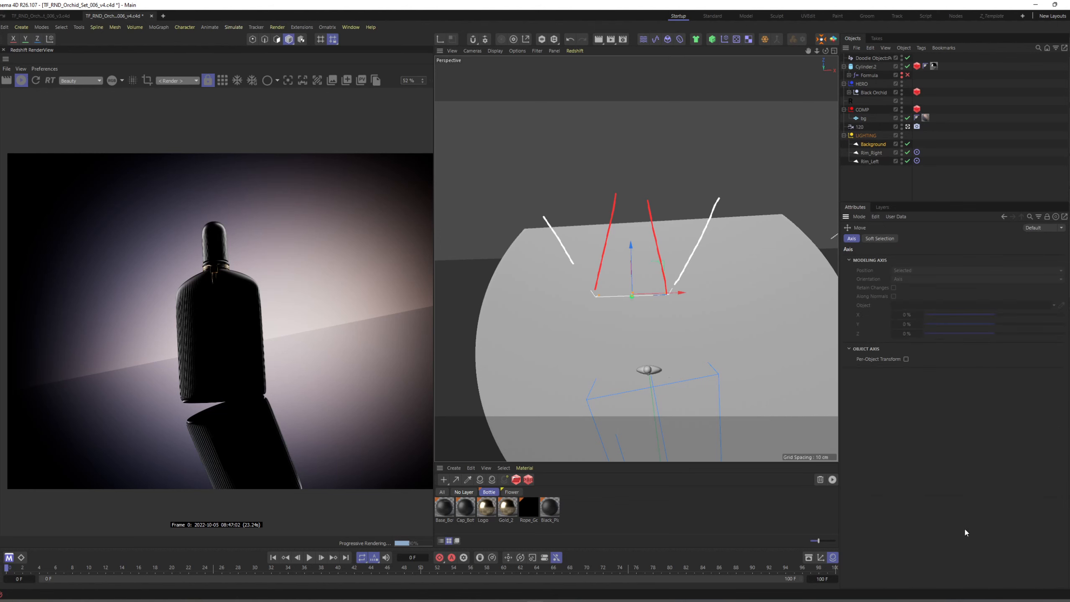
click(871, 145)
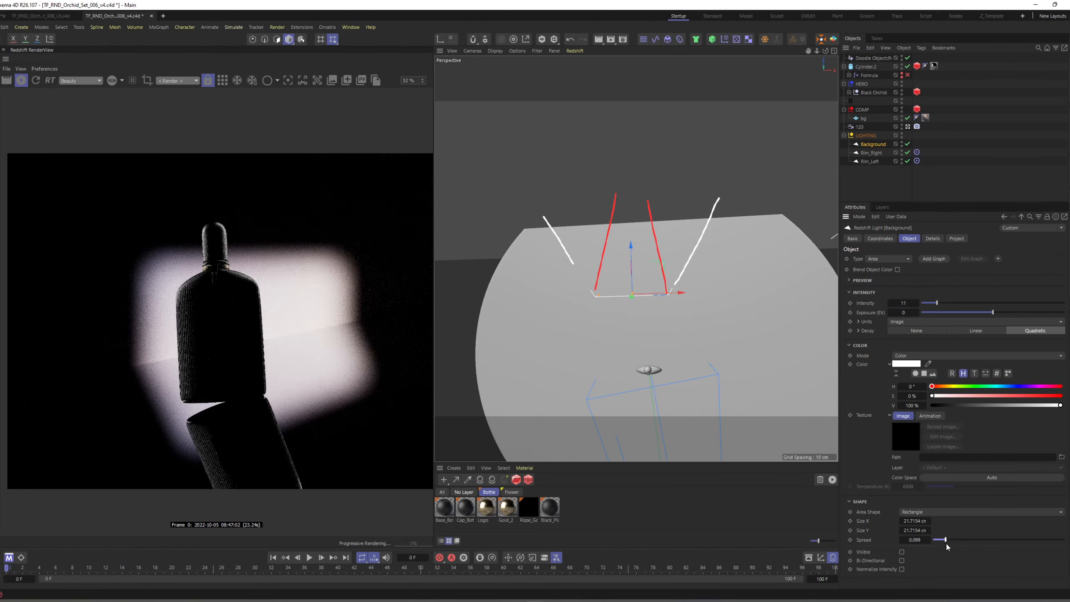
alt+drag(639, 269, 677, 151)
click(877, 58)
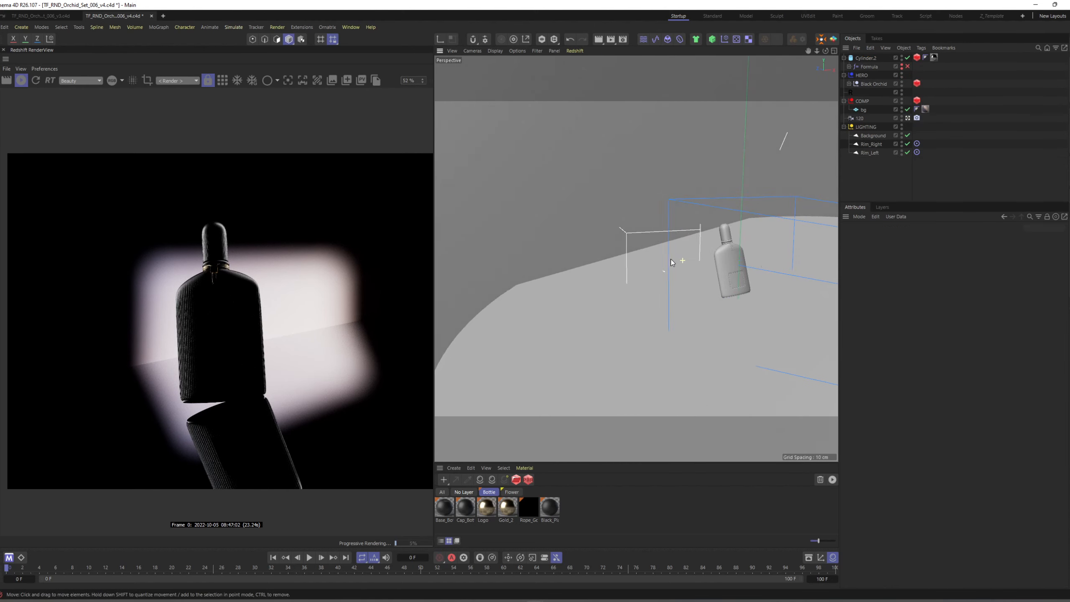
key(ctrl+z)
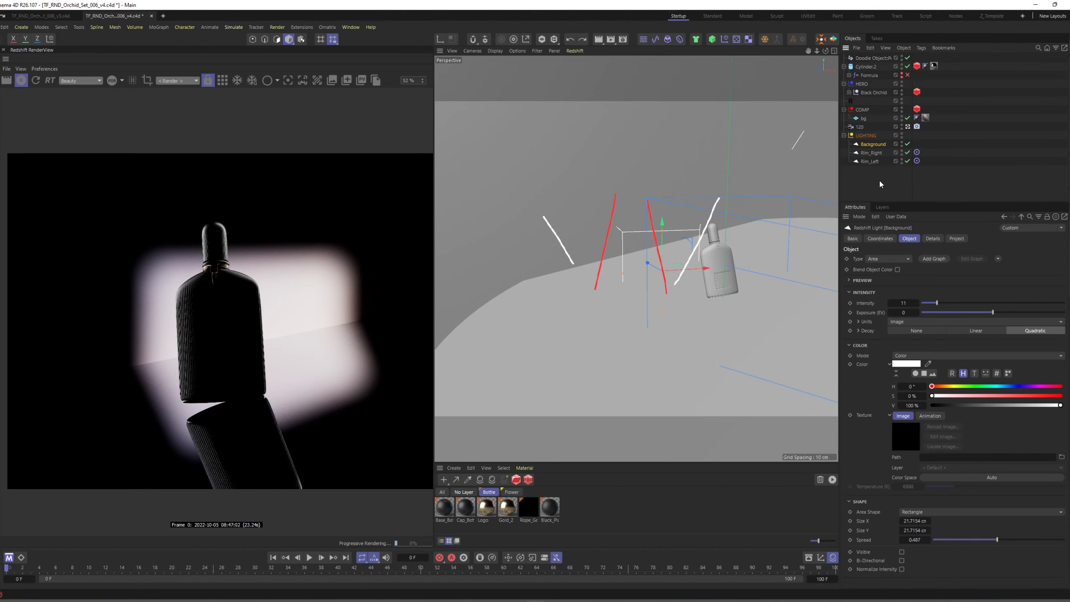
click(884, 59)
key(Delete)
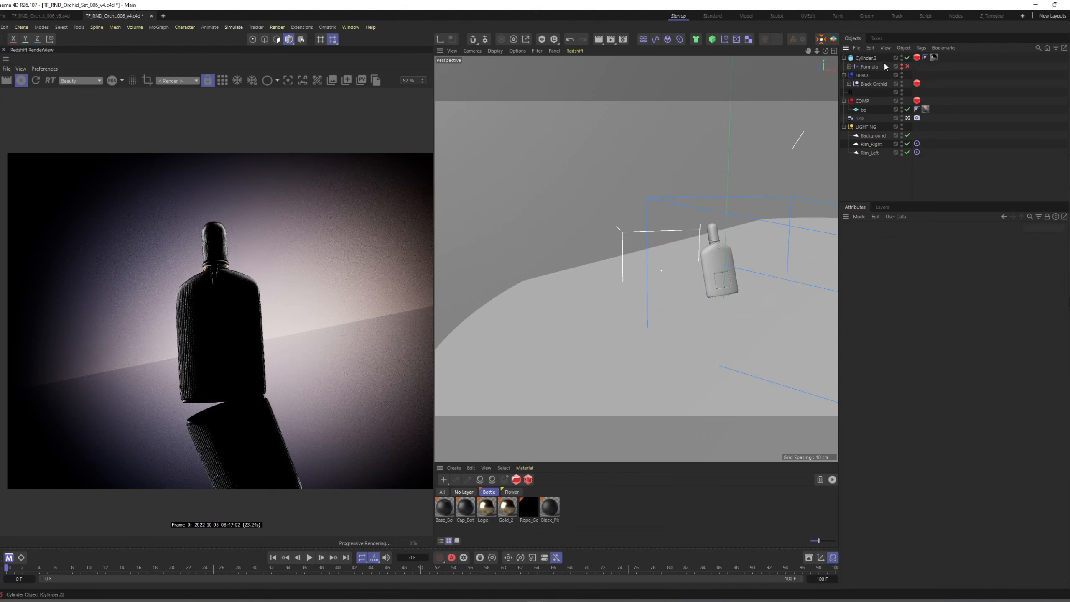
Try narrowing the Background light's spread to about 0.164 and undo that change.
click(877, 138)
mouse_move(674, 282)
alt+mouse_down()
mouse_move(648, 307)
mouse_move(680, 301)
mouse_move(708, 277)
mouse_move(689, 283)
alt+mouse_up()
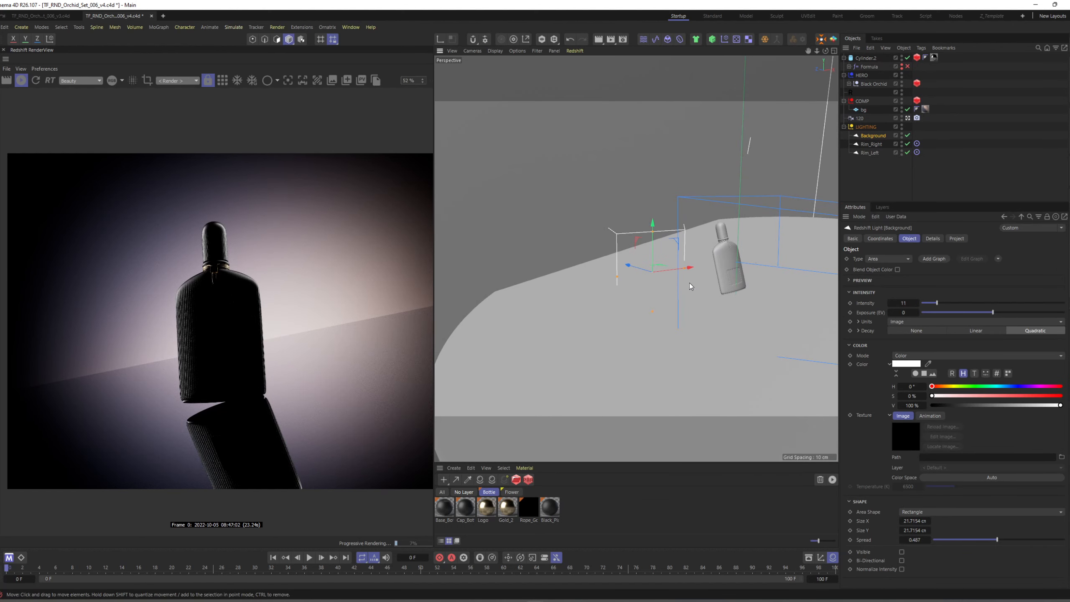
click(954, 538)
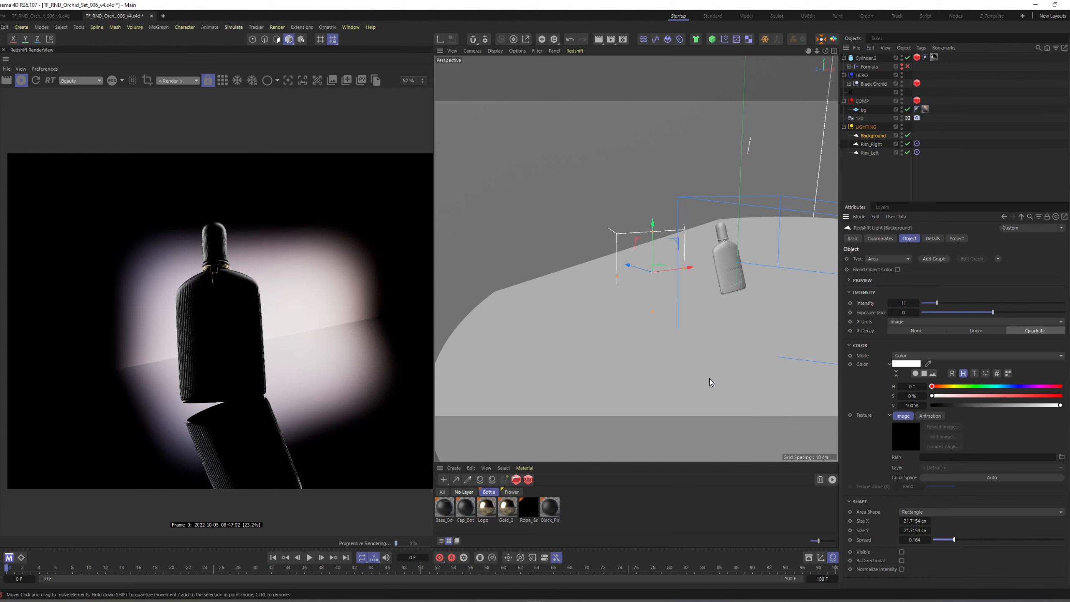
key(ctrl+z)
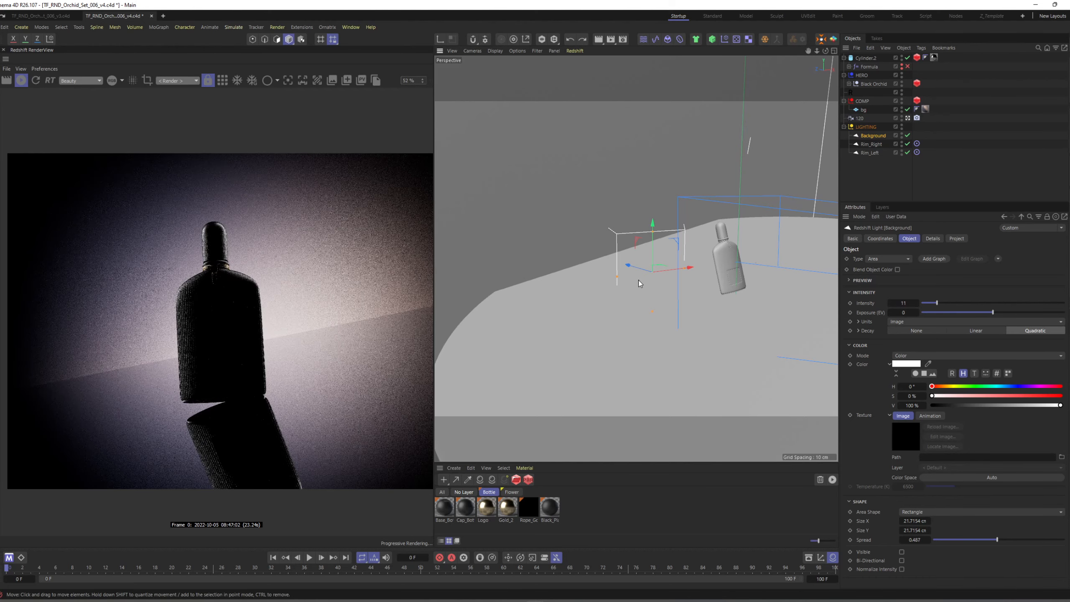
alt+drag(638, 280, 686, 232)
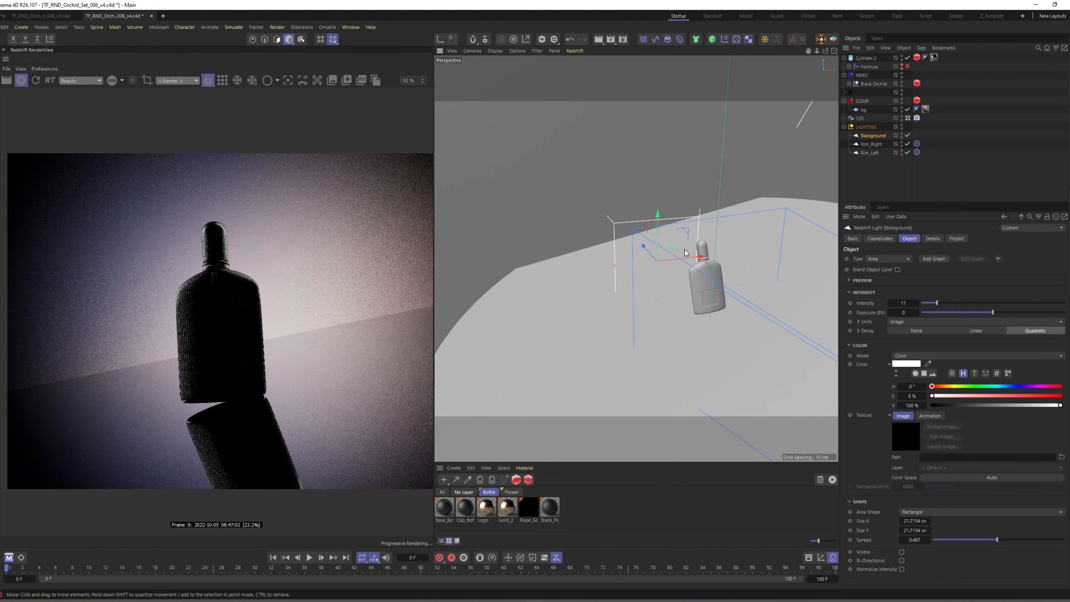
Rotate the Background light slightly and raise it behind the bottle.
alt+drag(677, 271, 682, 301)
key(r)
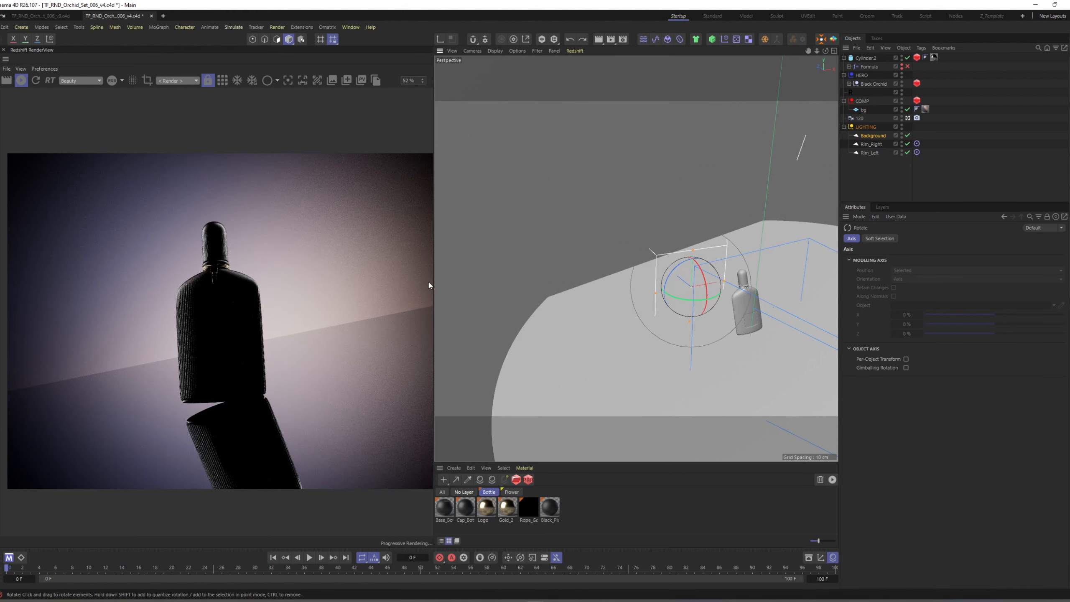
alt+drag(717, 293, 696, 270)
click(878, 136)
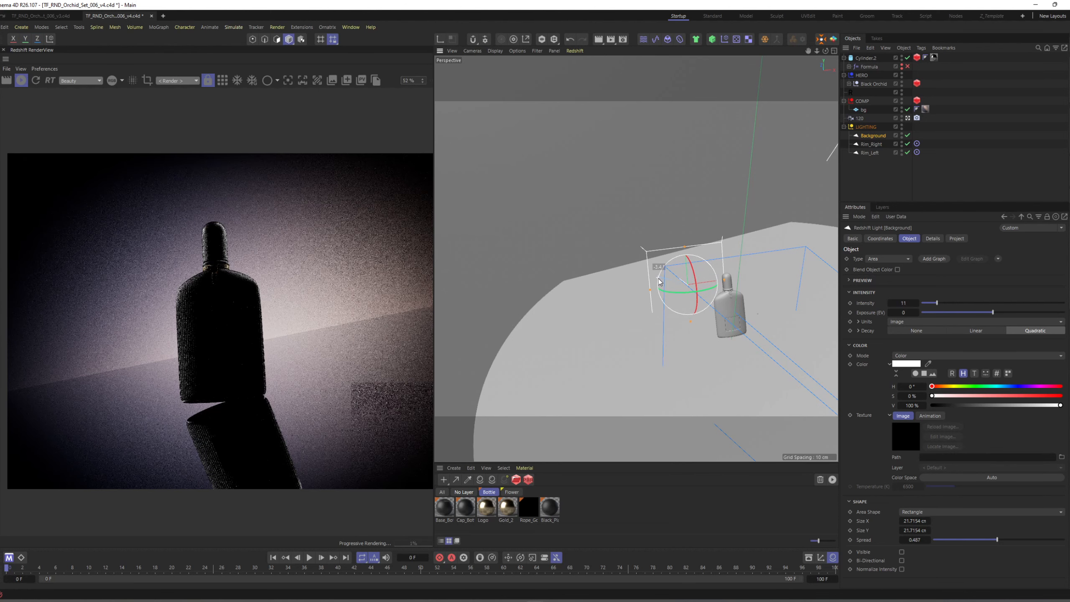
key(e)
drag(698, 282, 693, 242)
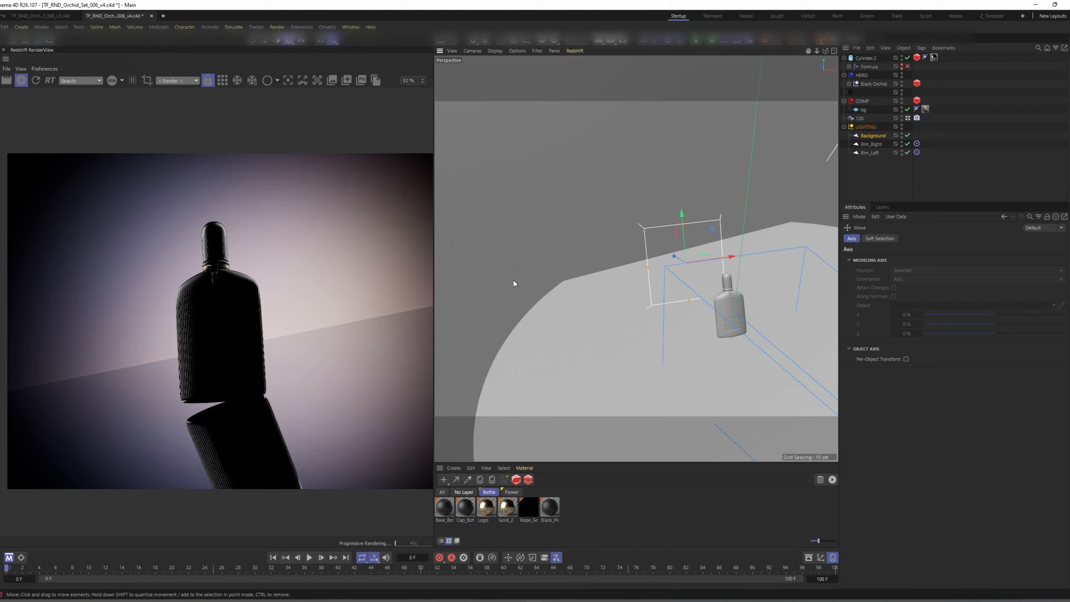
Switch to the browser and compare the Cinema 4D render with the finished Black Orchid reference image's background glow.
key(alt+Tab)
scroll(485, 335, down, 5)
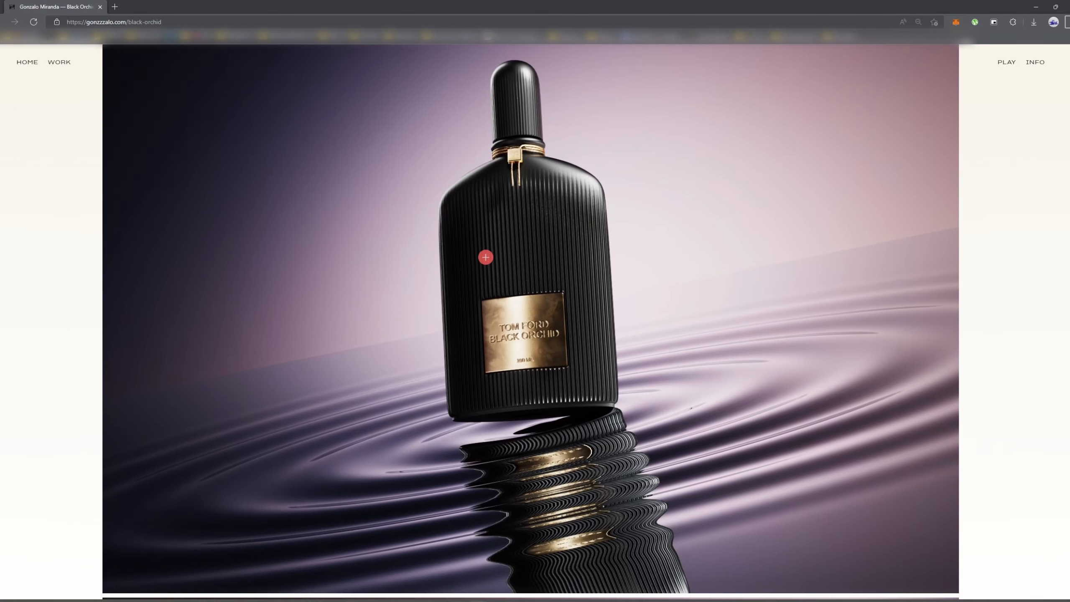
scroll(486, 296, up, 2)
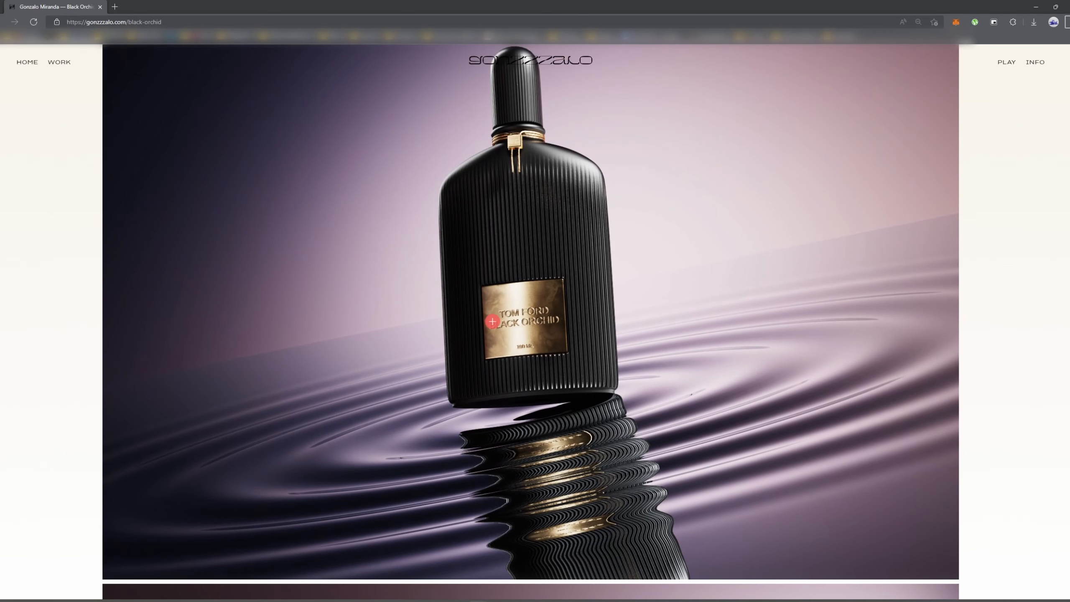
key(alt+Tab)
key(alt+Tab)
scroll(628, 298, up, 2)
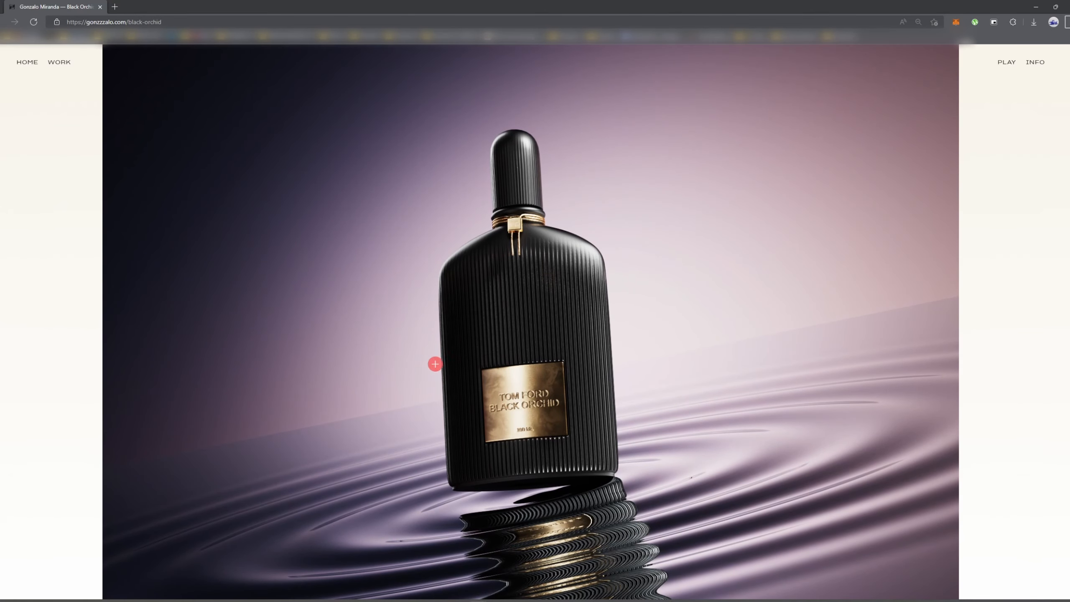
key(alt+Tab)
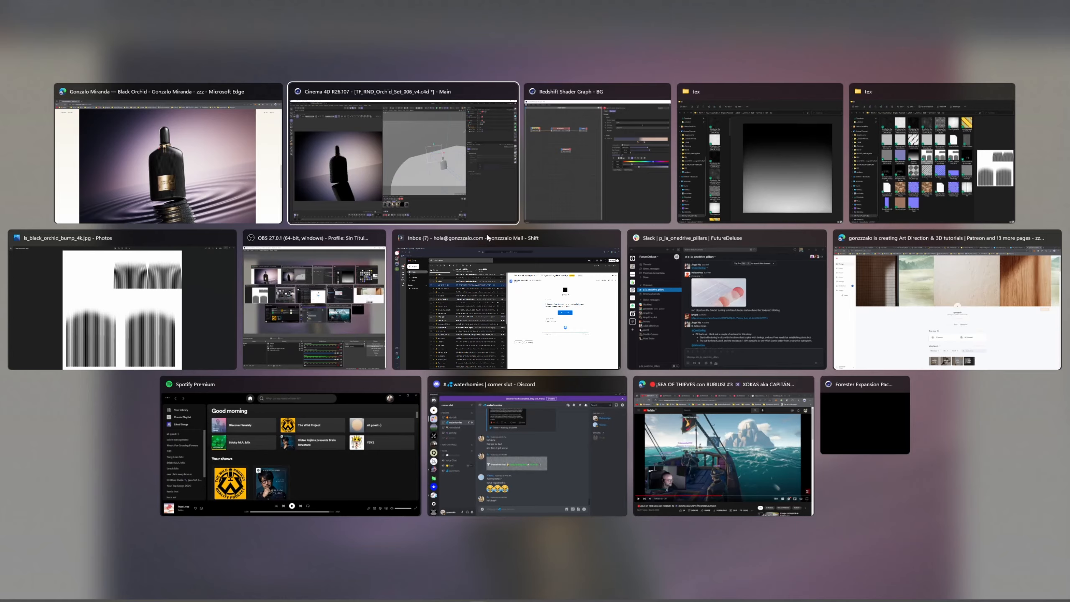
click(896, 173)
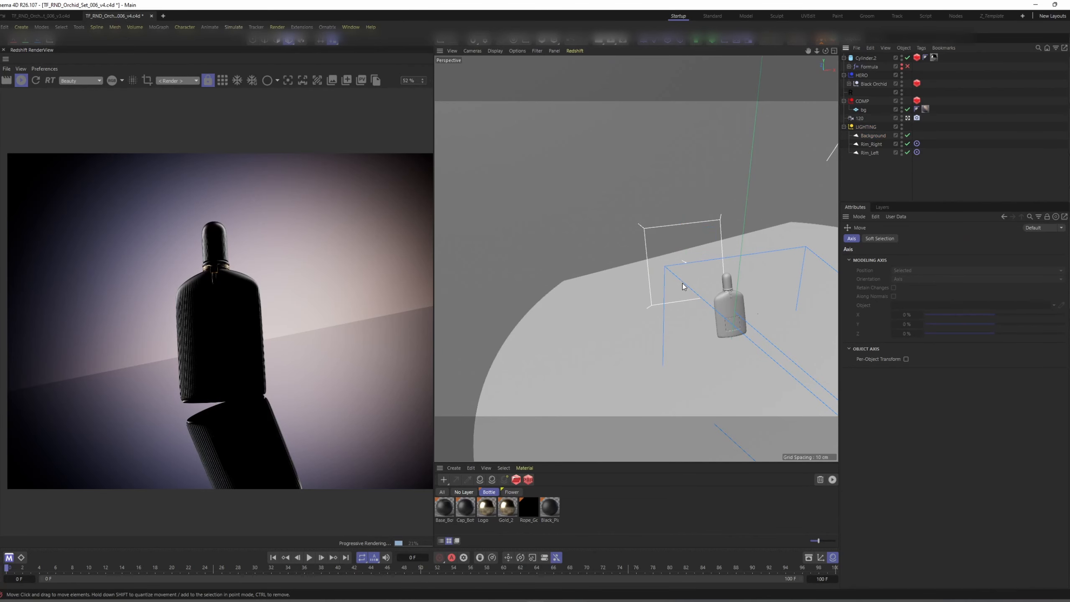
Collapse the LIGHTING group, select the water-surface cylinder and display the viewport with shading and wireframe lines.
alt+middle_drag(710, 284, 694, 265)
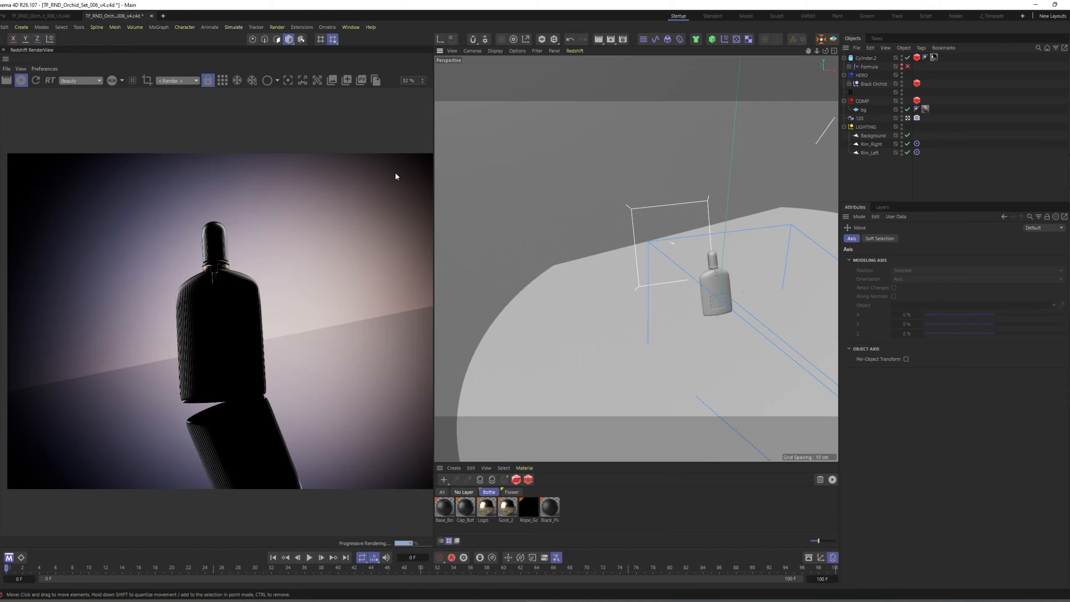
click(844, 127)
alt+middle_drag(689, 301, 690, 274)
mouse_move(689, 274)
alt+mouse_down()
mouse_move(648, 244)
mouse_move(666, 212)
mouse_move(672, 233)
mouse_move(656, 206)
mouse_move(649, 259)
mouse_move(674, 229)
mouse_move(657, 259)
mouse_move(650, 243)
mouse_move(633, 255)
alt+mouse_up()
click(653, 233)
key(n)
key(b)
scroll(657, 259, up, 5)
alt+right_drag(632, 254, 594, 311)
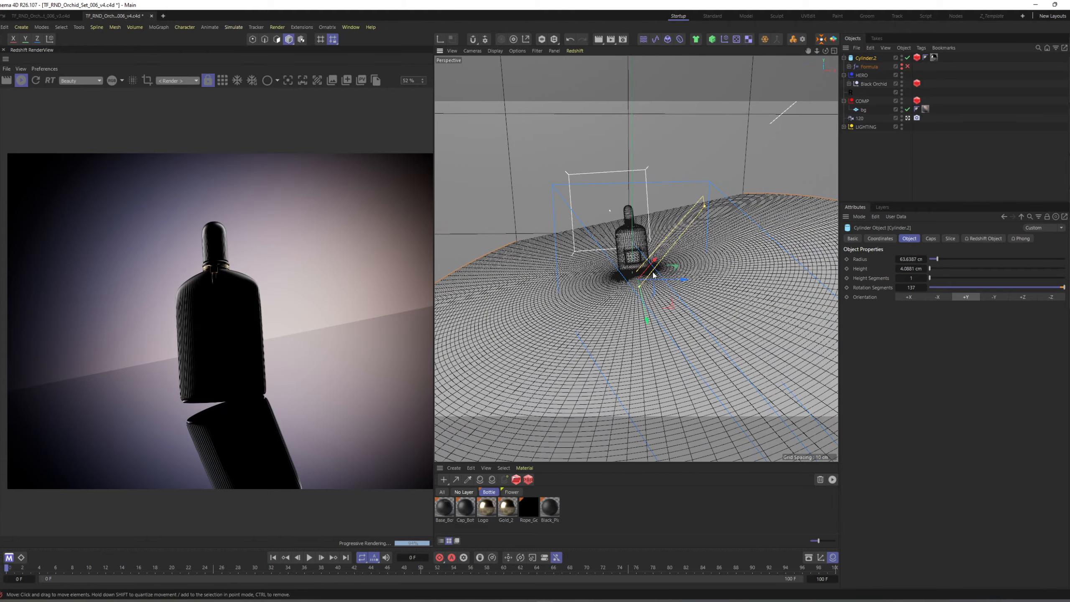
alt+drag(654, 274, 681, 238)
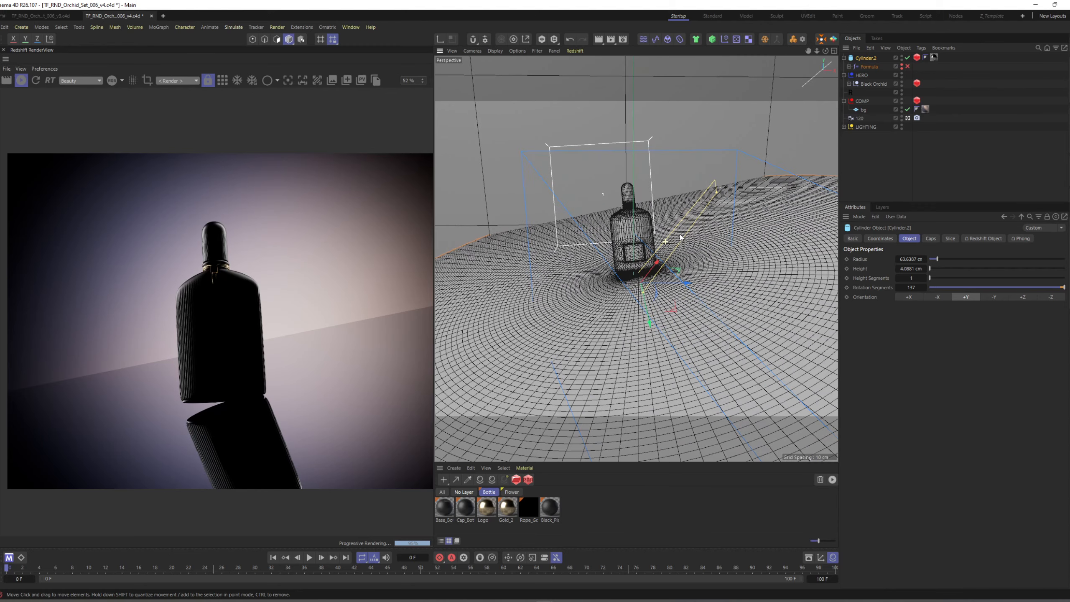
Expand the Formula deformer under the water-surface cylinder and enable it.
click(849, 66)
click(869, 66)
click(907, 67)
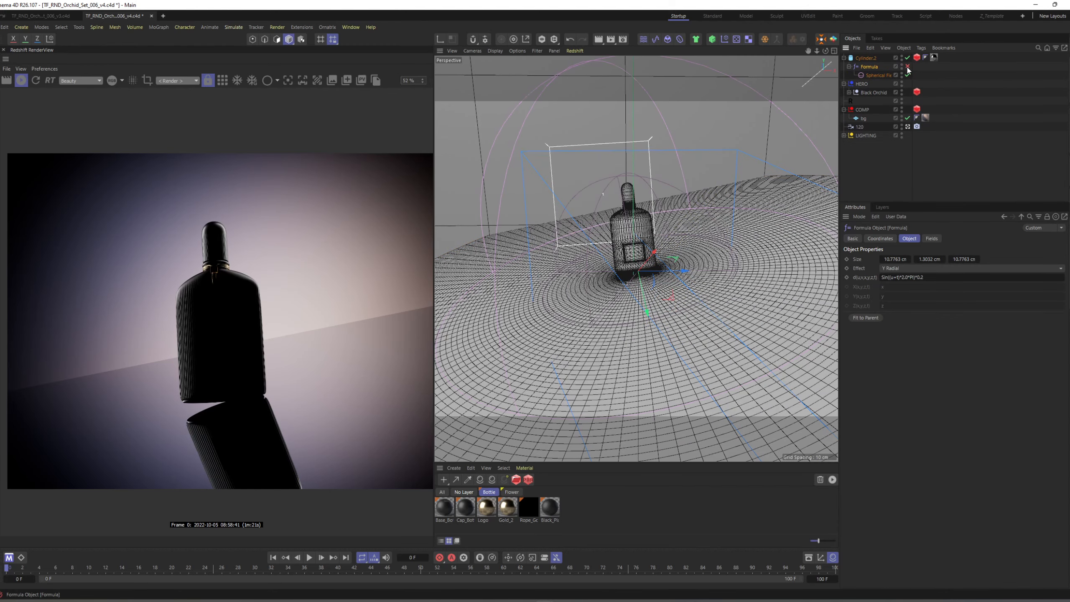
Switch off the Formula deformer's Spherical Field to compare the ripples, and turn the field back on.
click(907, 75)
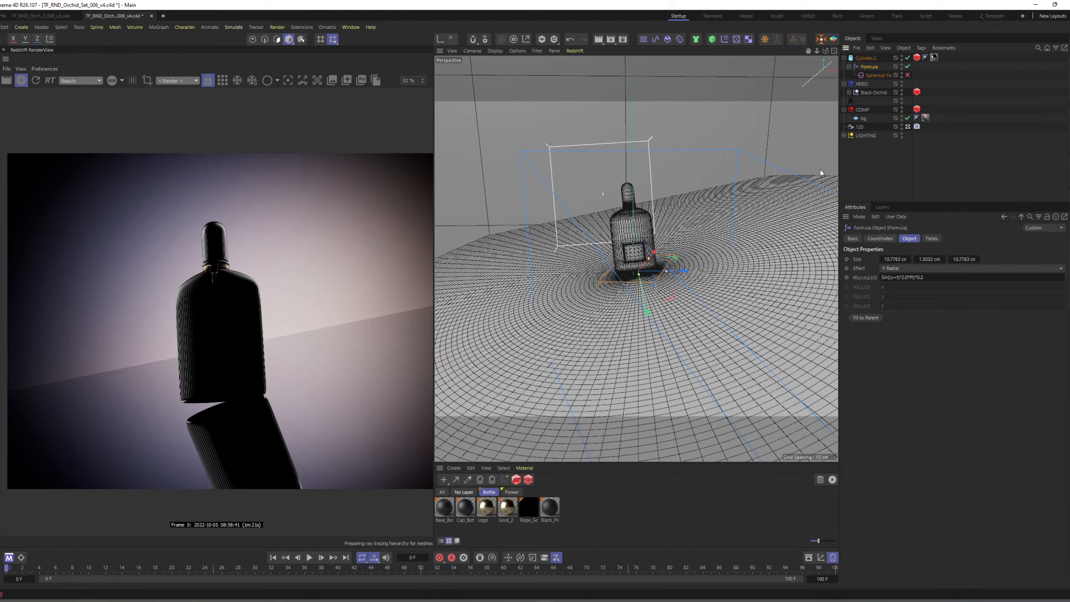
click(932, 238)
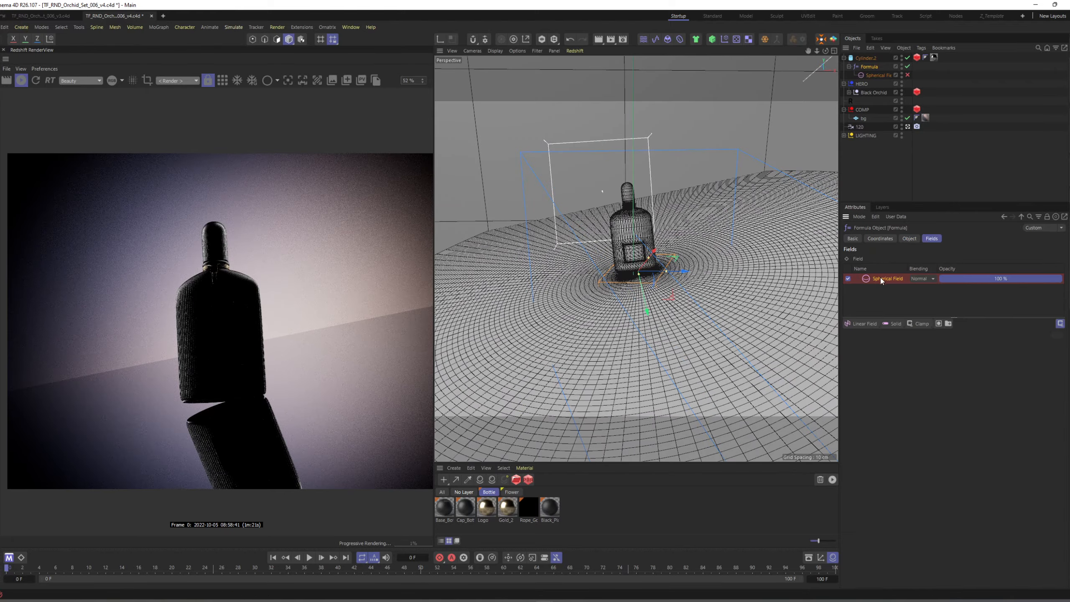
alt+drag(662, 290, 654, 254)
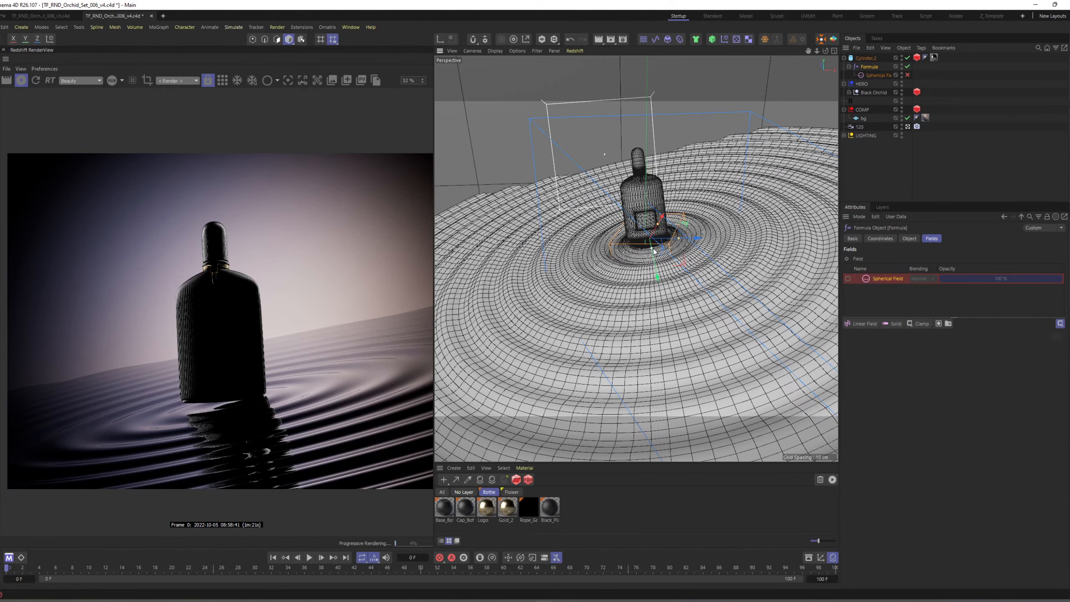
key(ctrl+z)
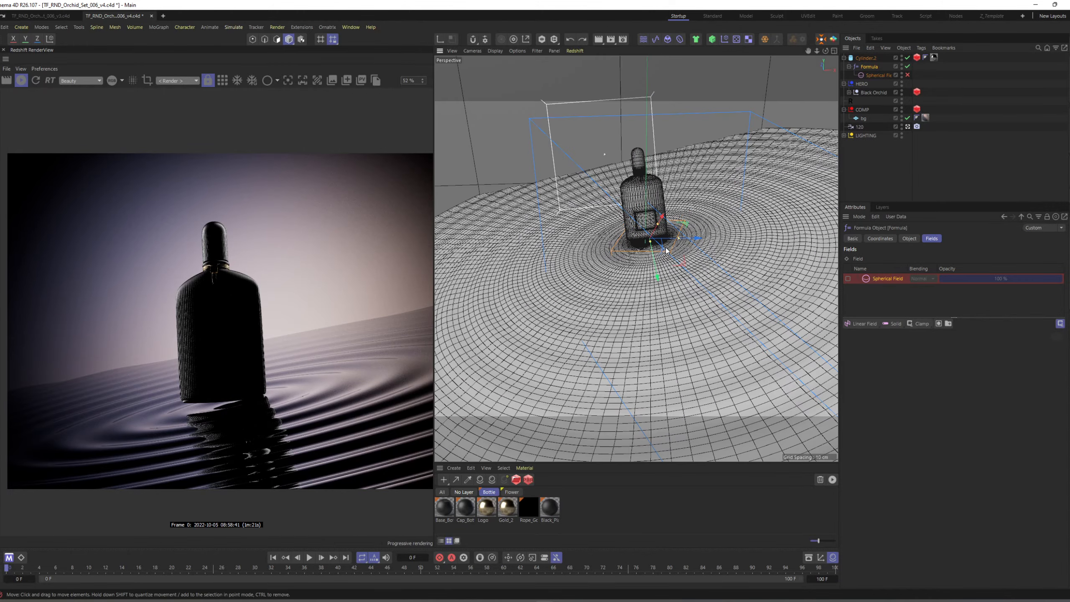
click(878, 75)
click(908, 75)
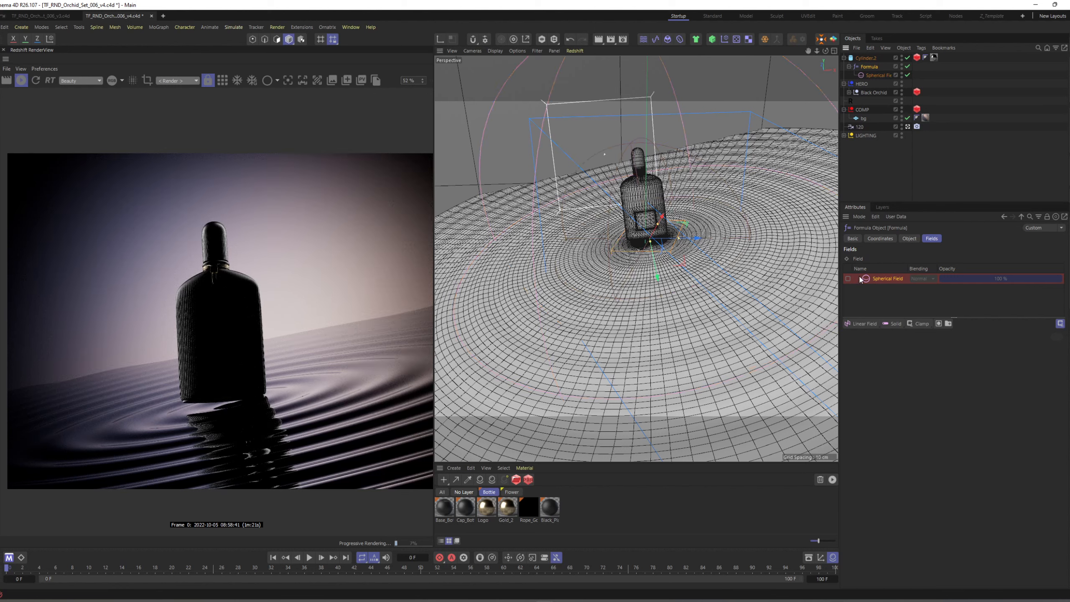
click(848, 278)
click(891, 165)
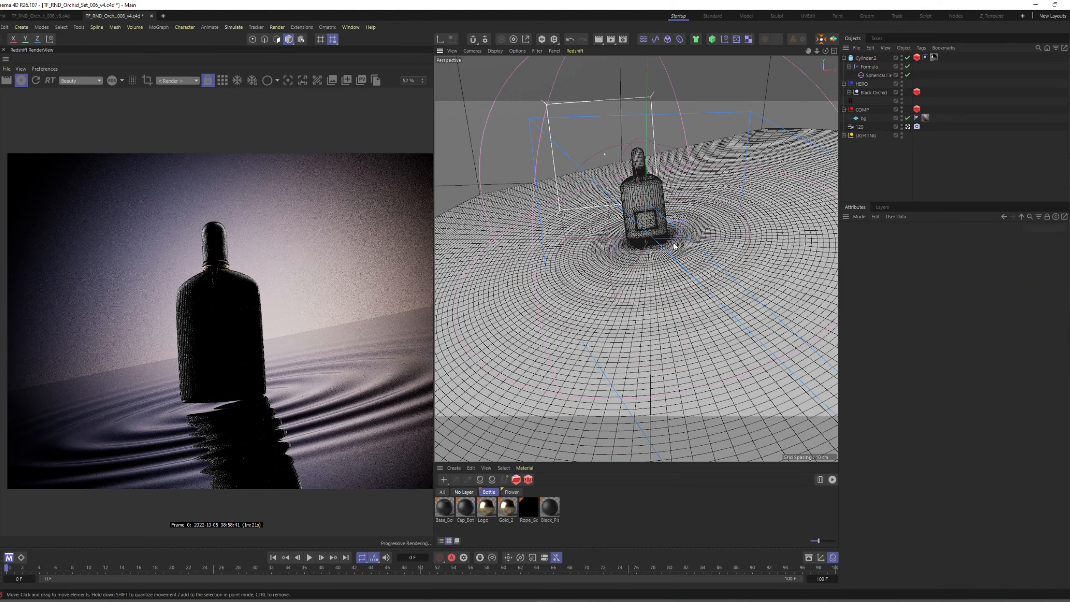
mouse_move(673, 244)
alt+mouse_down()
mouse_move(701, 214)
mouse_move(690, 231)
alt+mouse_up()
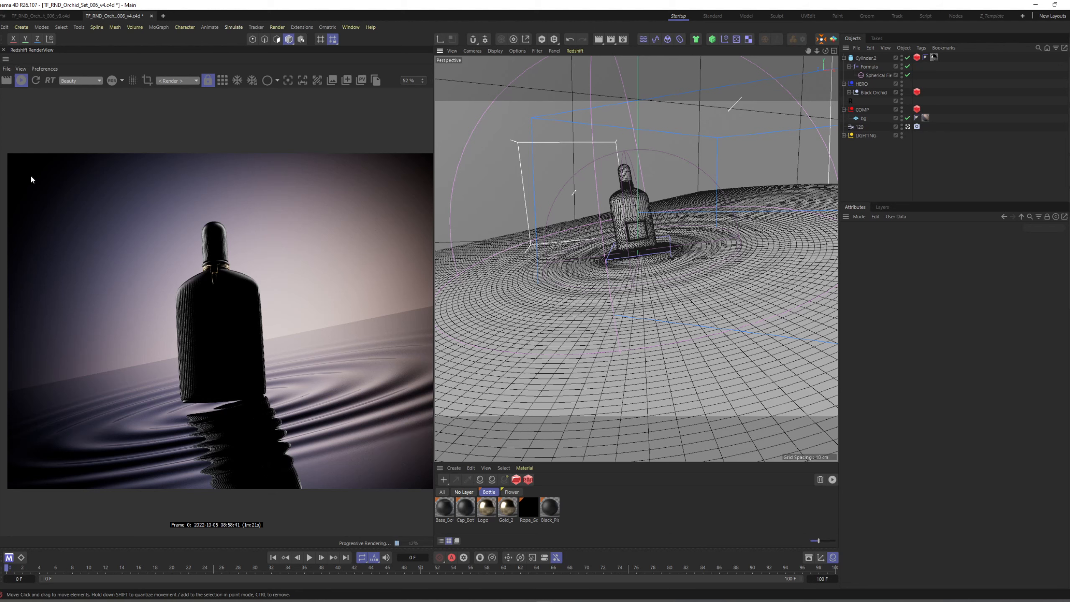
Add a Redshift dome light and set it to include only the bg object.
scroll(383, 172, down, 2)
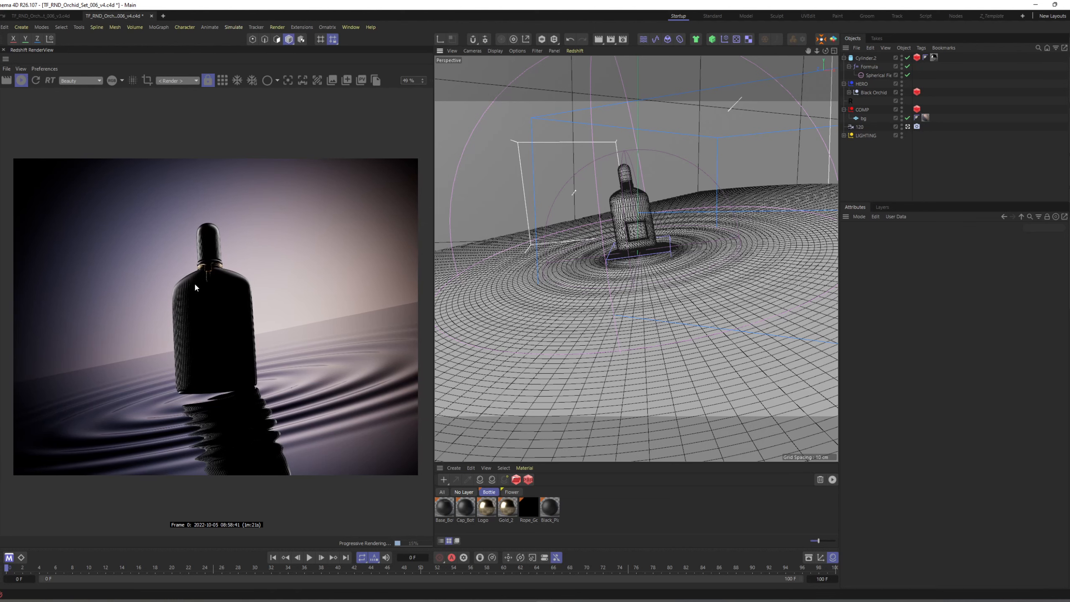
key(ctrl+v)
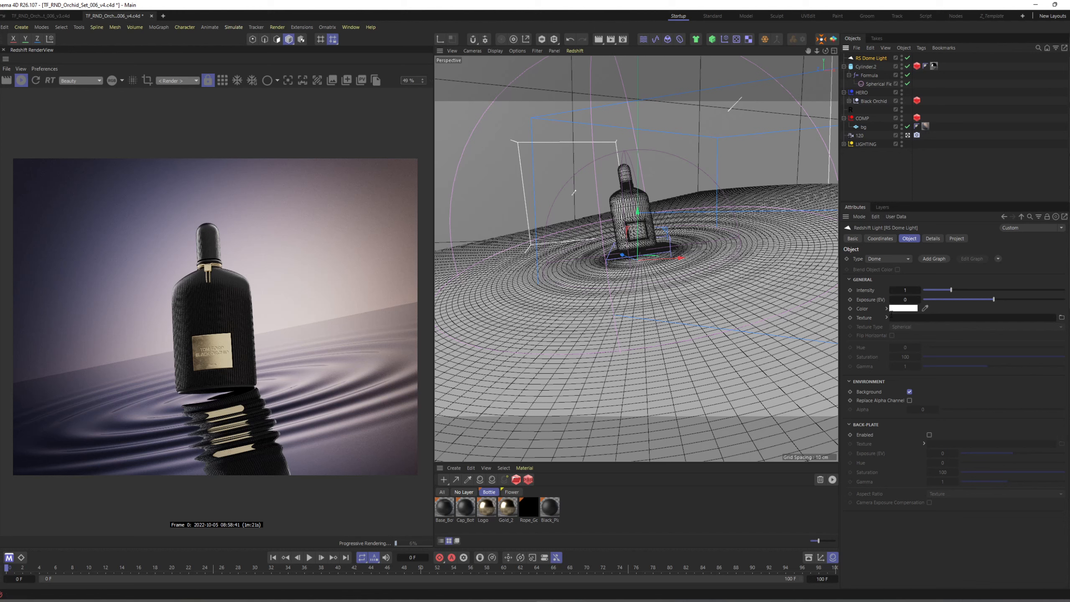
click(956, 238)
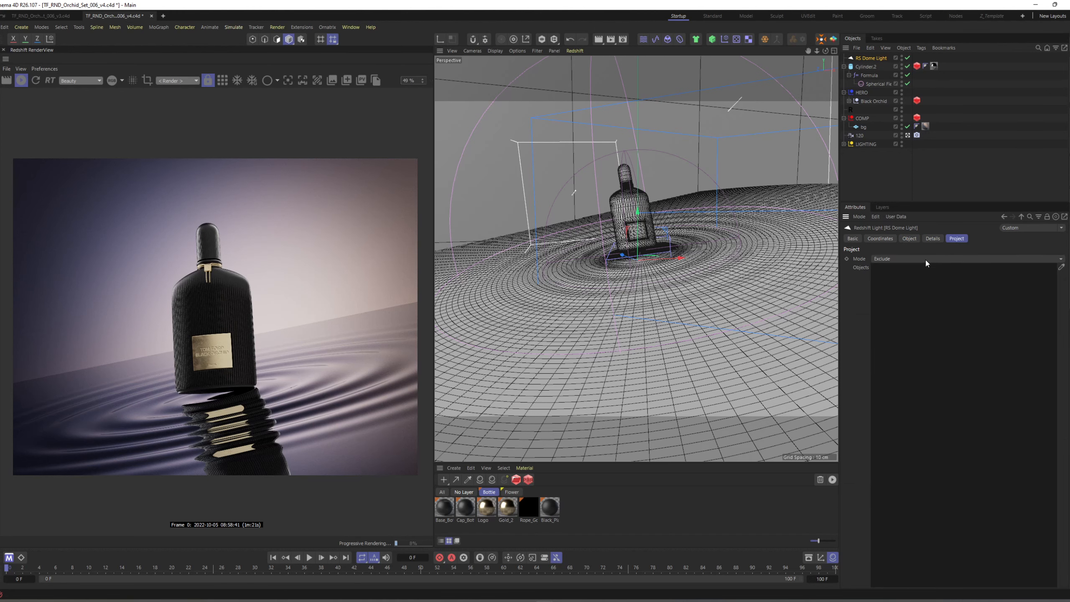
click(925, 258)
click(916, 267)
click(1061, 268)
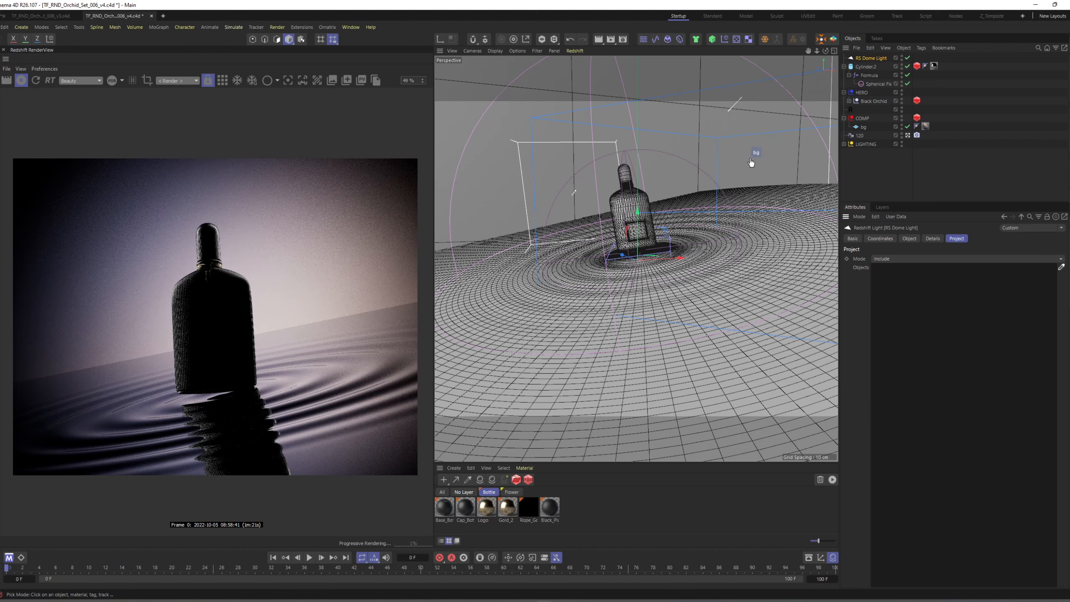
click(755, 162)
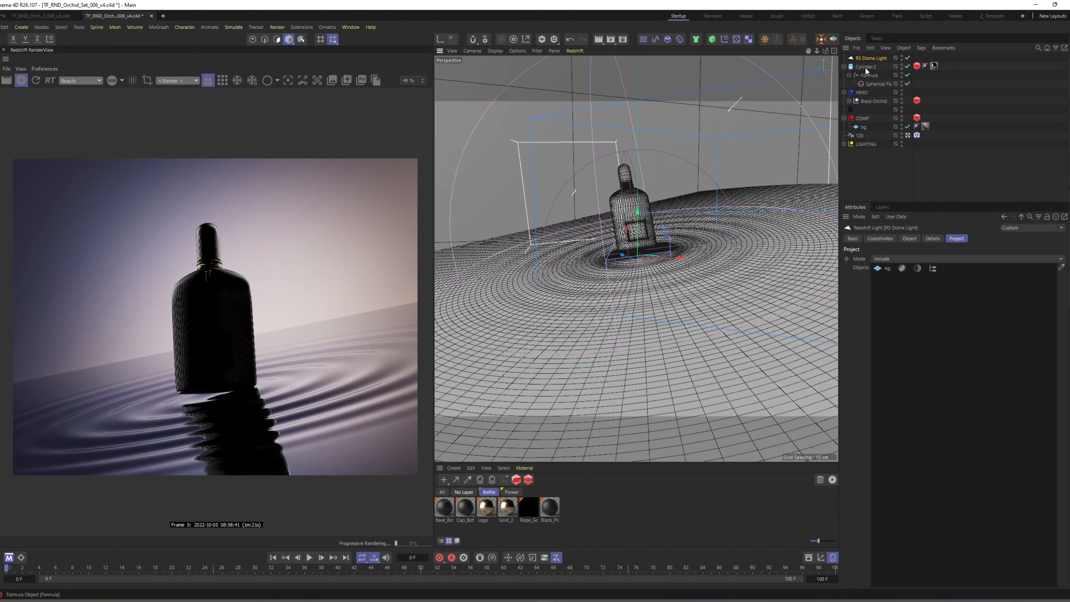
Set the dome light's exposure to -1.5 and move the light into the LIGHTING group.
click(909, 238)
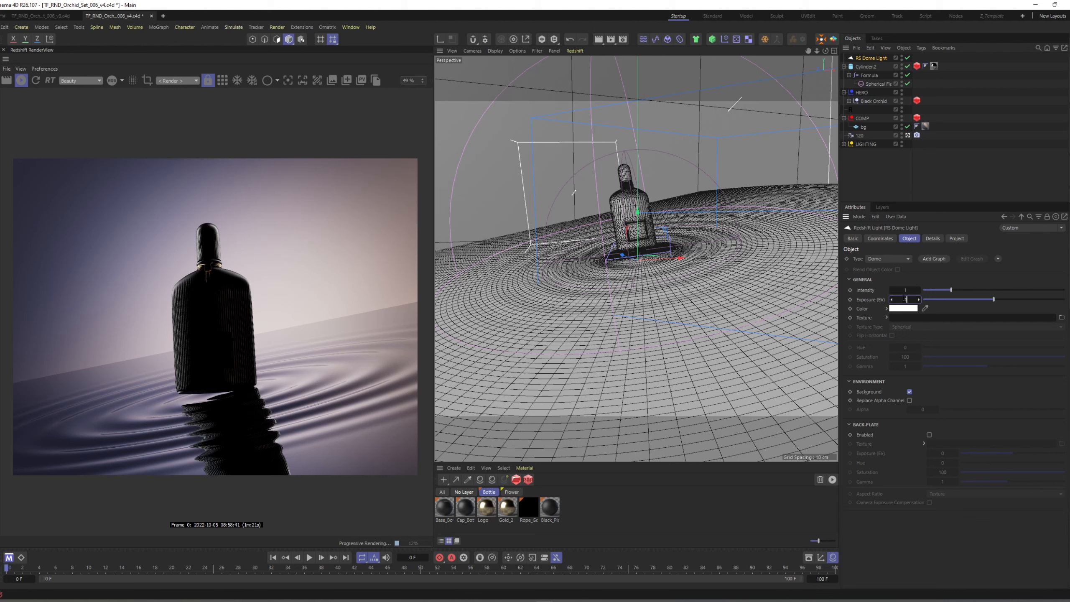
key(Return)
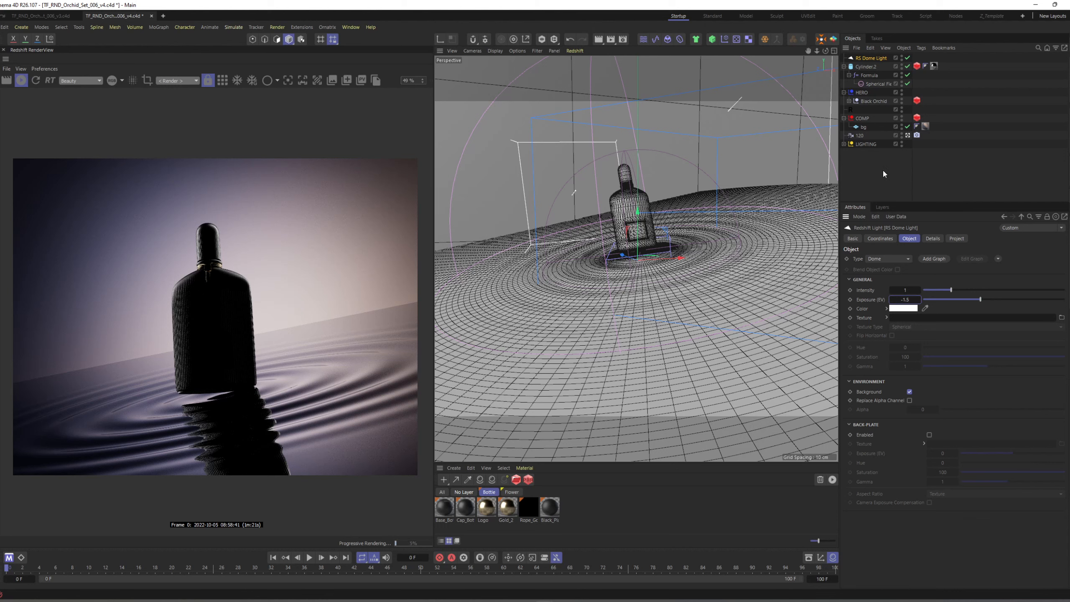
drag(876, 57, 864, 146)
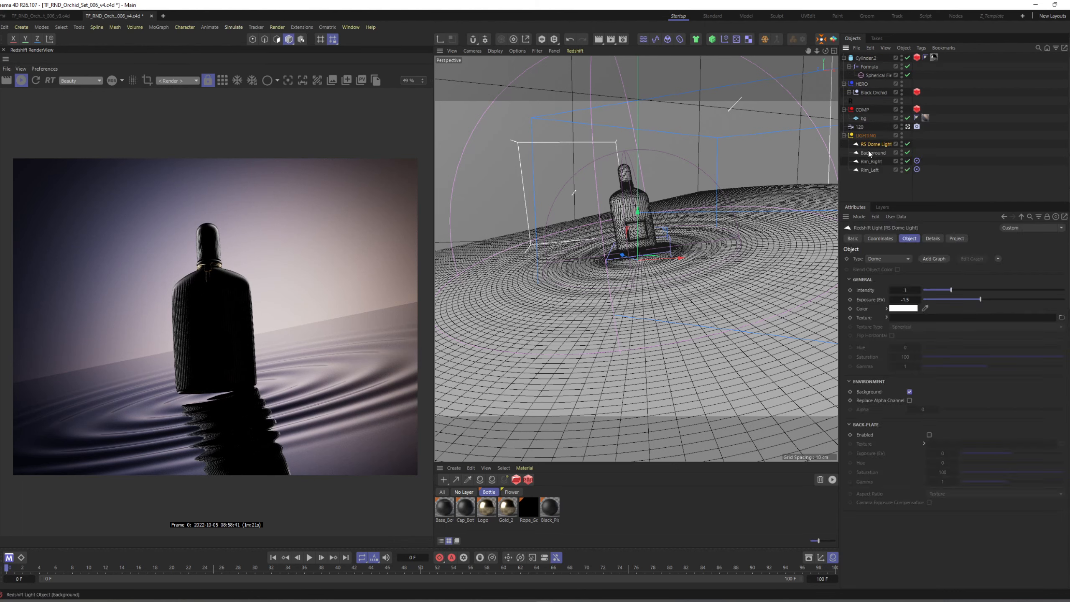
Rename the dome light as HDRI BG and save the scene.
double_click(872, 144)
key(Caps_Lock)
text(HDRI)
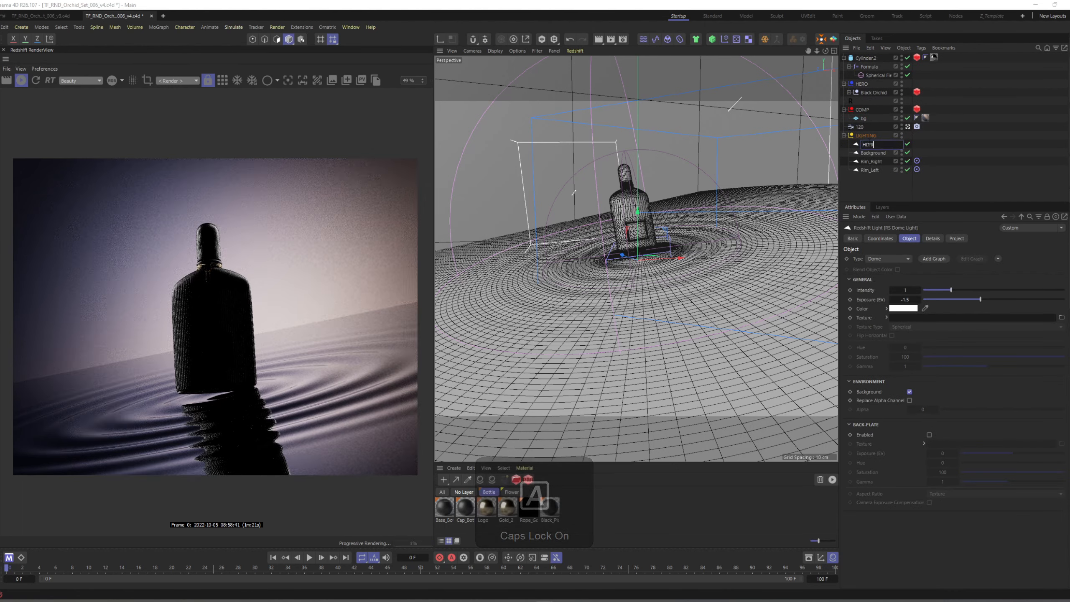
text( BG)
key(Return)
key(Caps_Lock)
drag(957, 158, 963, 190)
alt+middle_drag(590, 257, 596, 272)
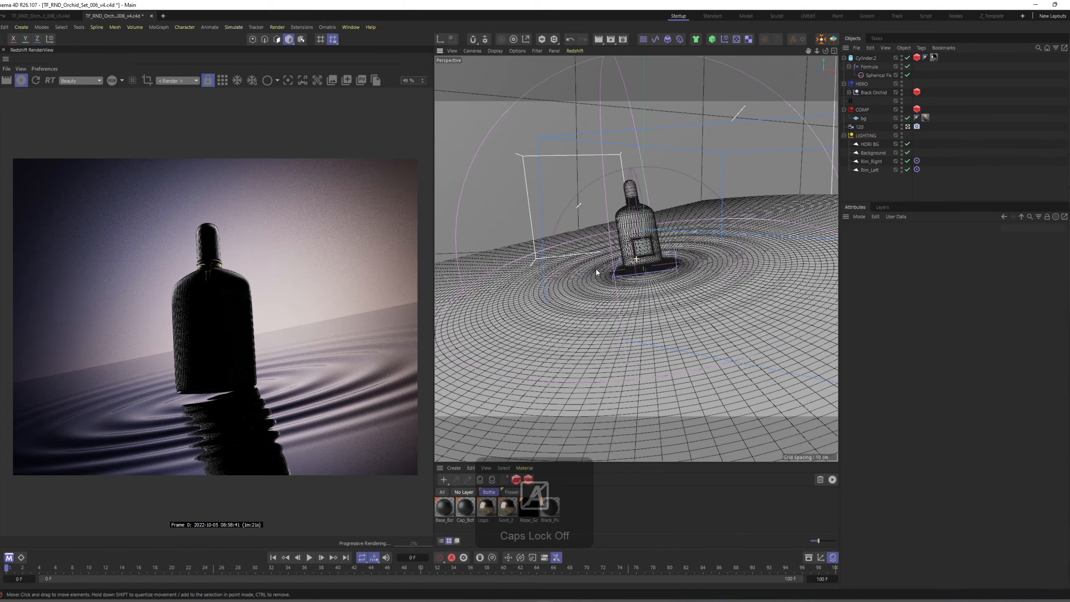
alt+drag(596, 273, 660, 254)
key(ctrl+s)
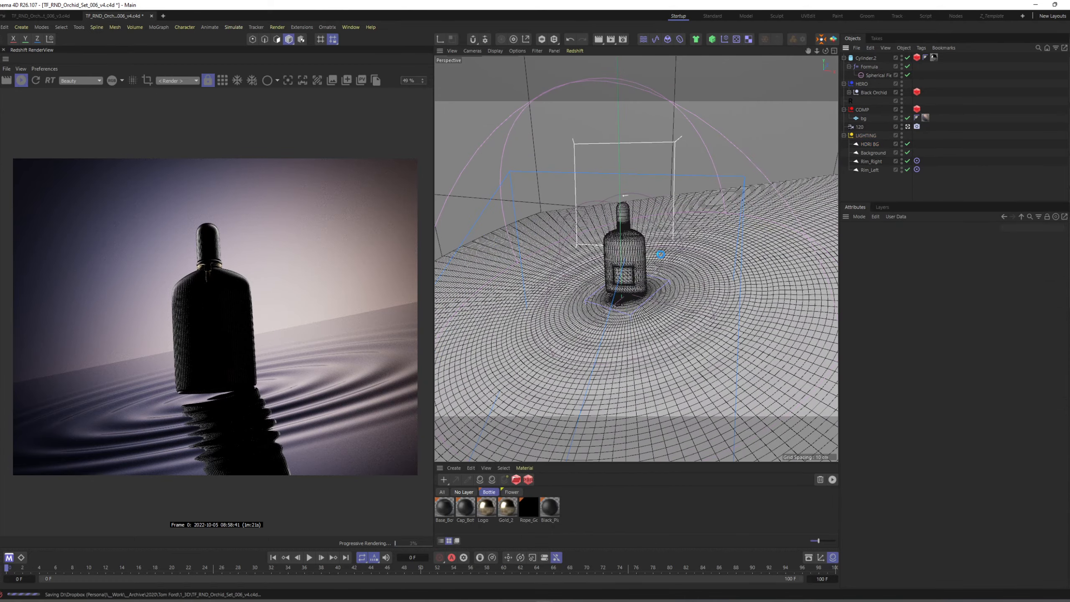
Duplicate the Rim_Right light over to the camera side of the bottle and rename the copy as Key.
click(871, 162)
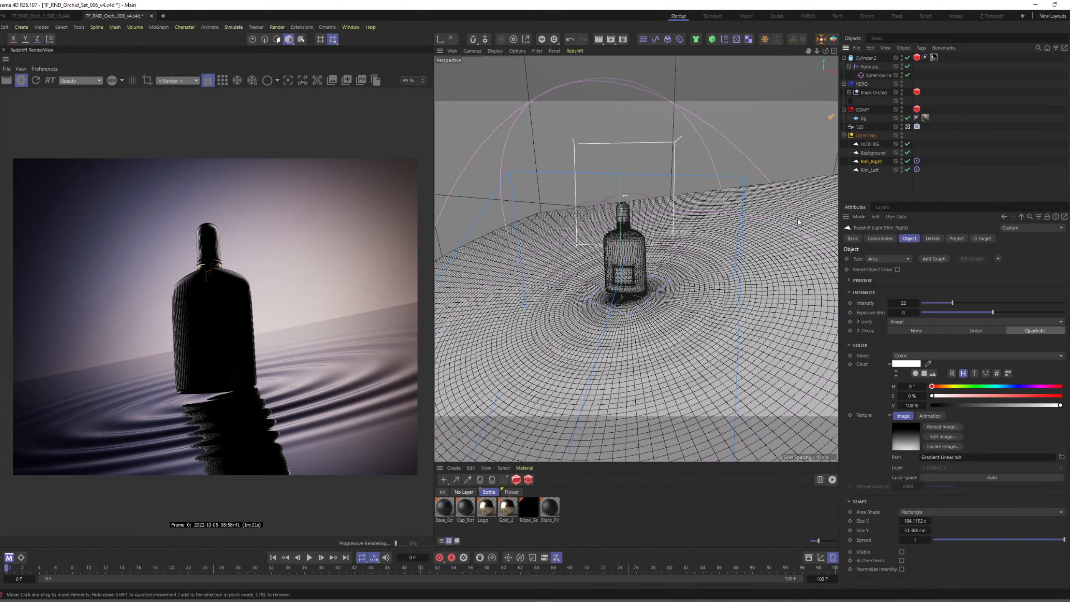
scroll(682, 235, down, 6)
alt+drag(670, 251, 645, 231)
key(w)
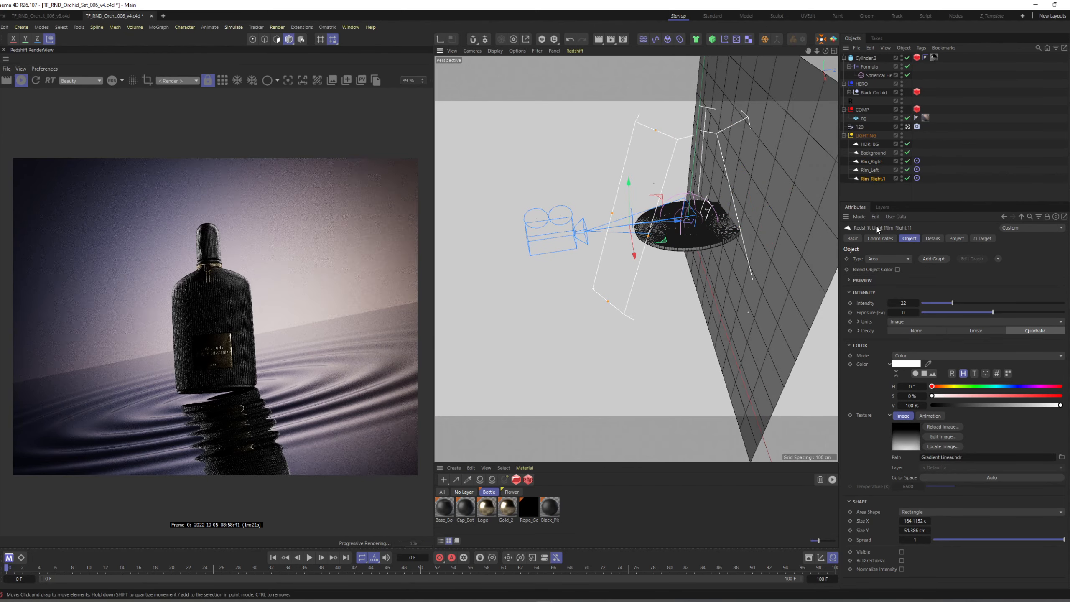
double_click(878, 179)
text(Key)
key(Return)
Reposition the Key light with a Size Y of about 37.85 cm and lower its spread to about 0.282.
mouse_move(632, 215)
alt+mouse_down()
mouse_move(758, 247)
mouse_move(684, 262)
mouse_move(599, 252)
mouse_move(653, 239)
mouse_move(683, 264)
mouse_move(634, 235)
alt+mouse_up()
scroll(677, 234, up, 3)
scroll(686, 269, up, 3)
drag(618, 254, 590, 253)
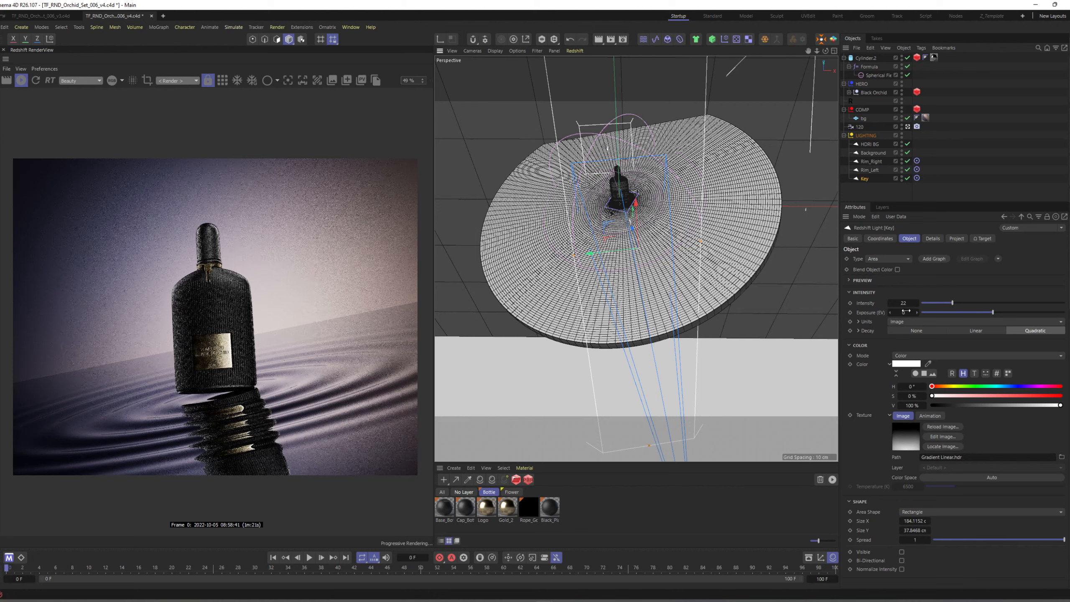
click(1002, 540)
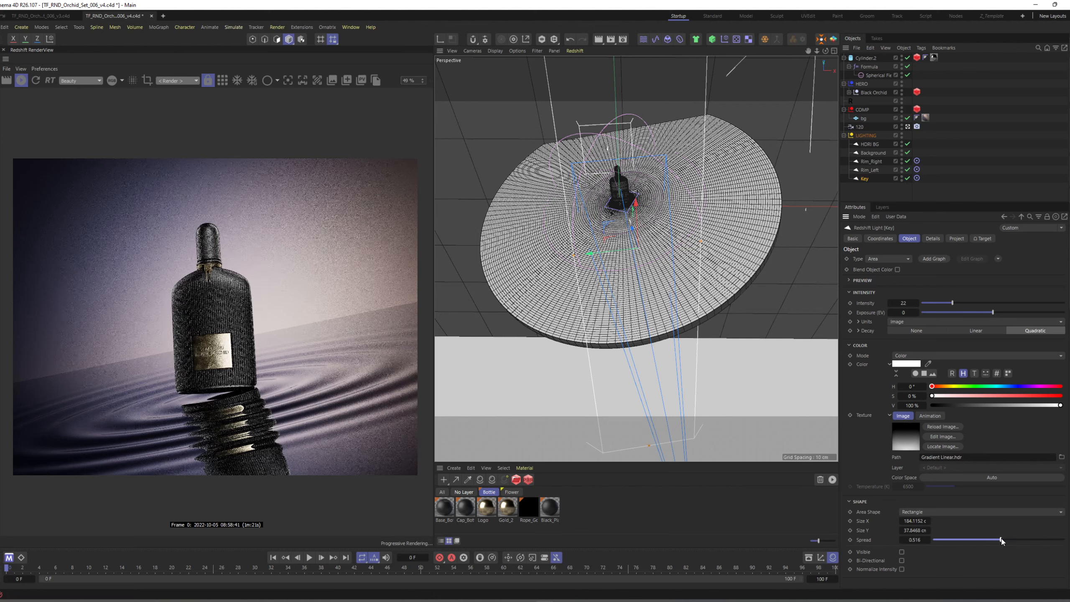
click(970, 540)
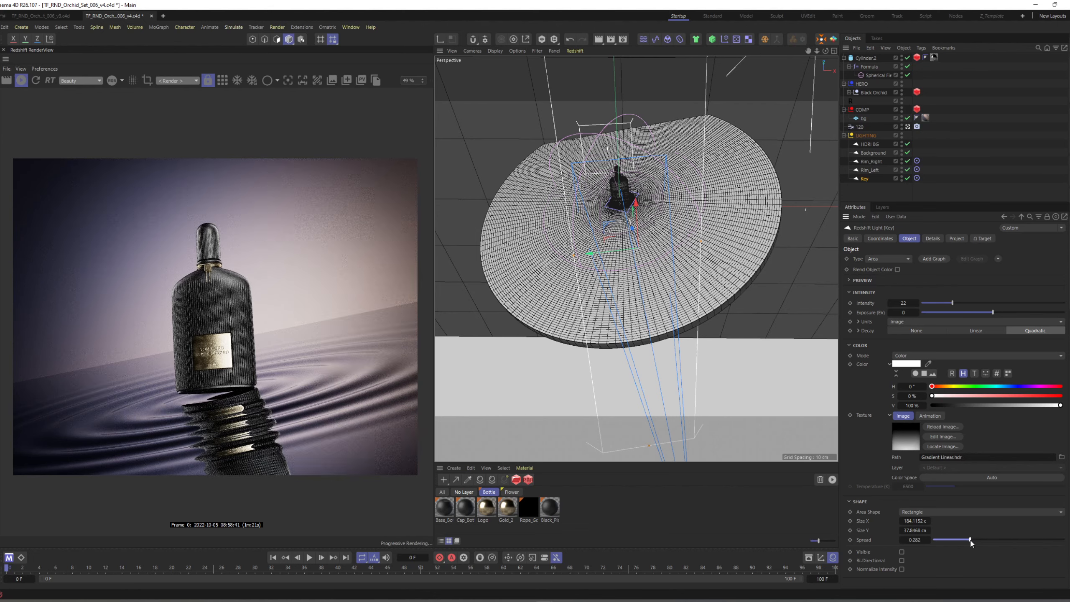
Reposition the Key light, reduce its Size Y to about 27.6 cm and its spread to 0.08, and set its intensity to 15.
alt+drag(648, 265, 598, 259)
scroll(589, 258, up, 2)
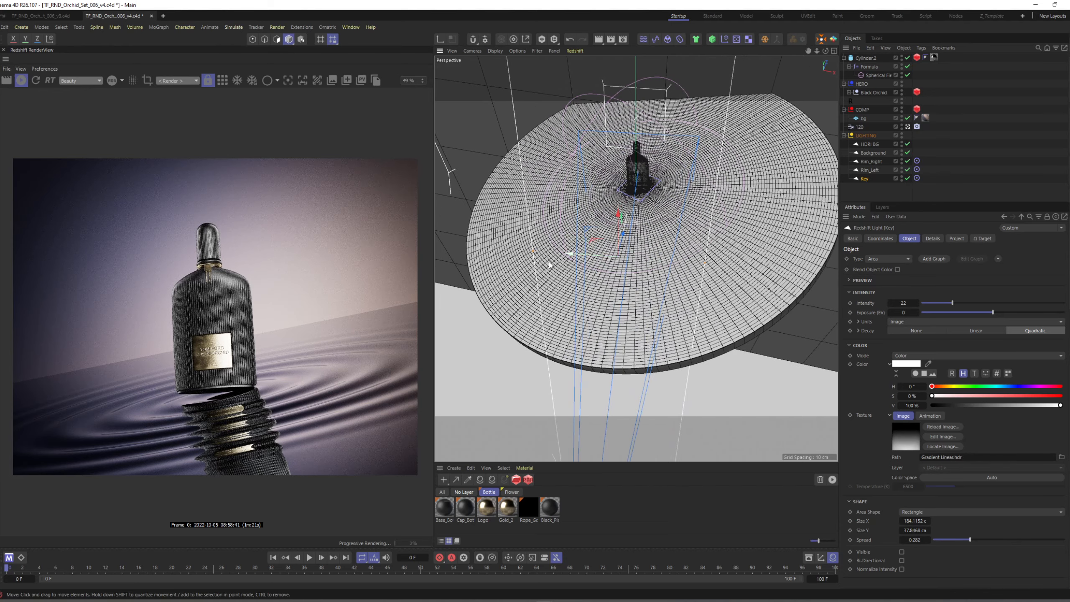
mouse_move(530, 258)
mouse_down()
mouse_move(637, 270)
mouse_move(581, 288)
mouse_move(636, 283)
mouse_up()
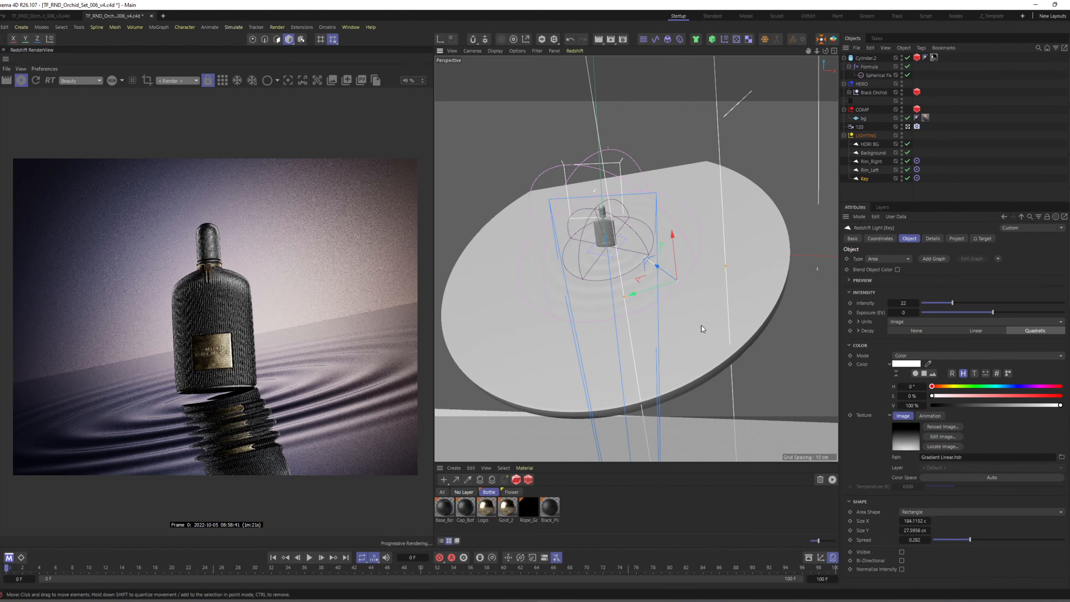
drag(969, 539, 945, 543)
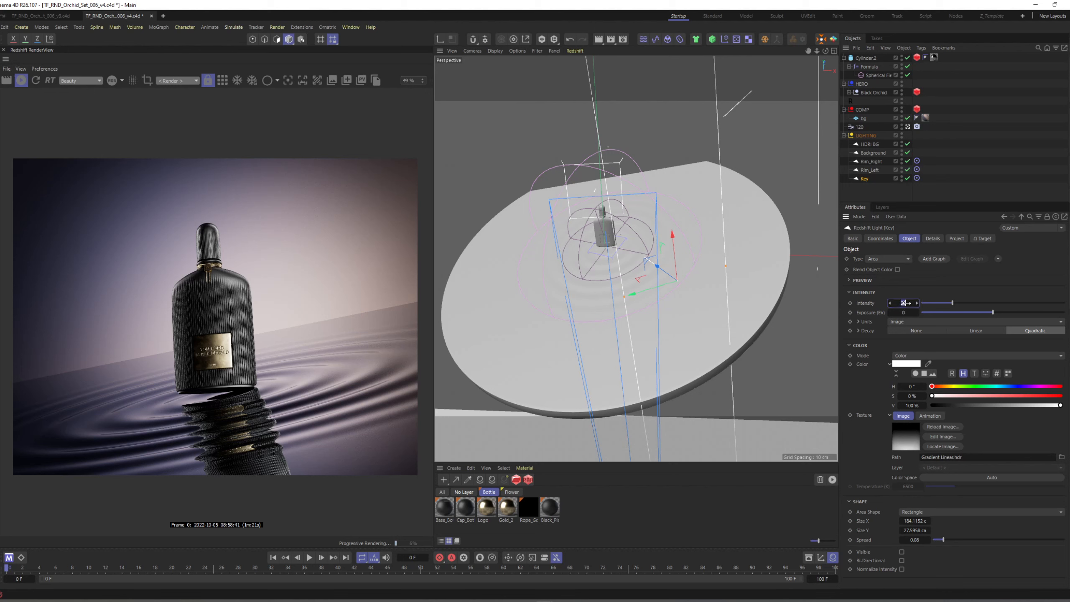
drag(905, 303, 904, 302)
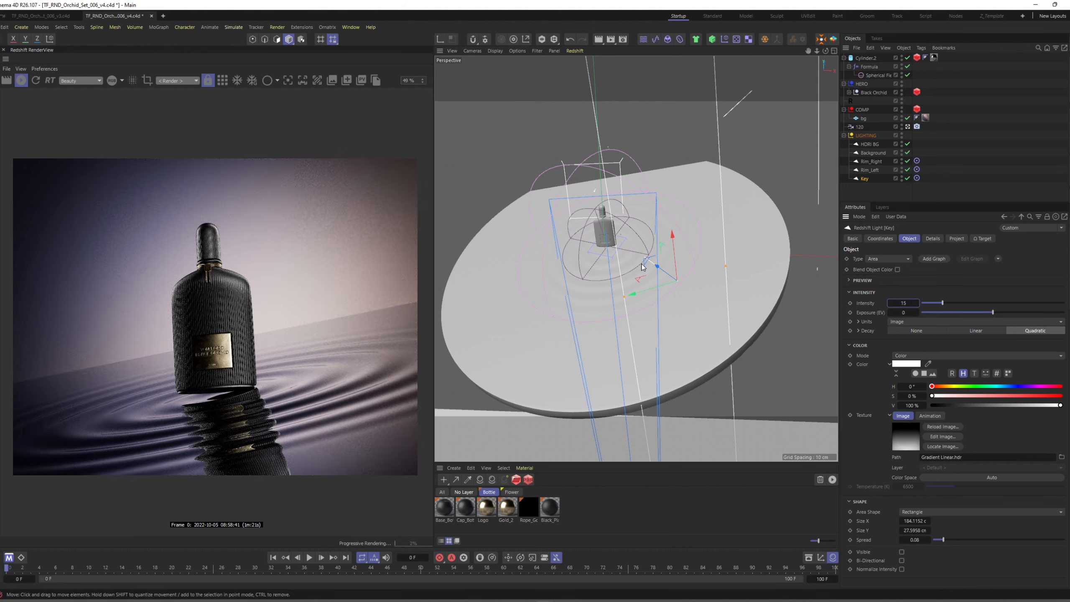
Set the Rim_Left light's intensity to 22.
alt+drag(613, 261, 638, 251)
scroll(615, 263, down, 4)
click(866, 169)
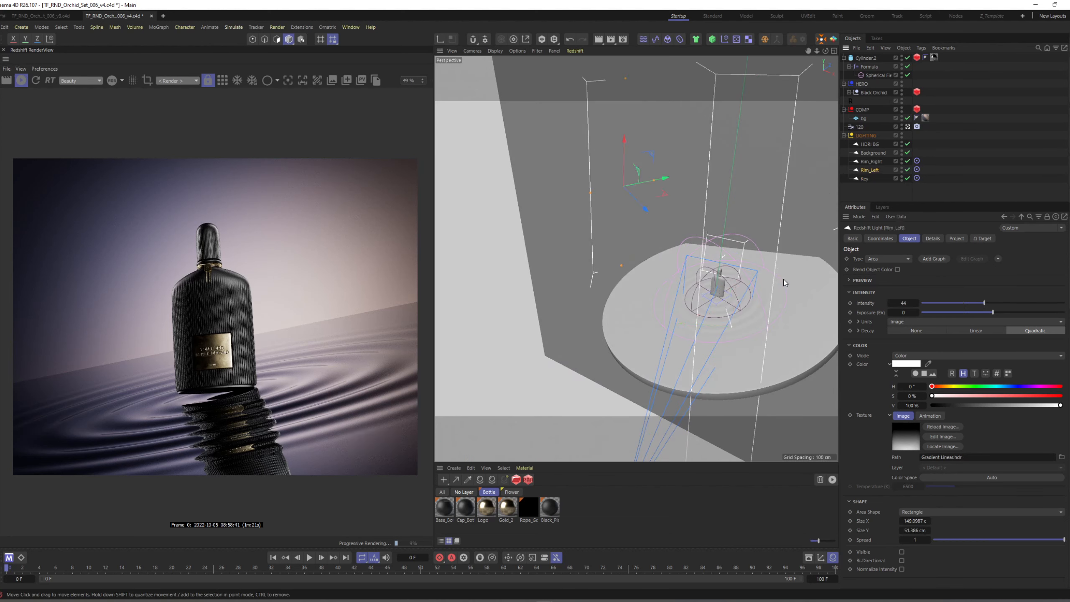
double_click(903, 302)
text(22)
key(Return)
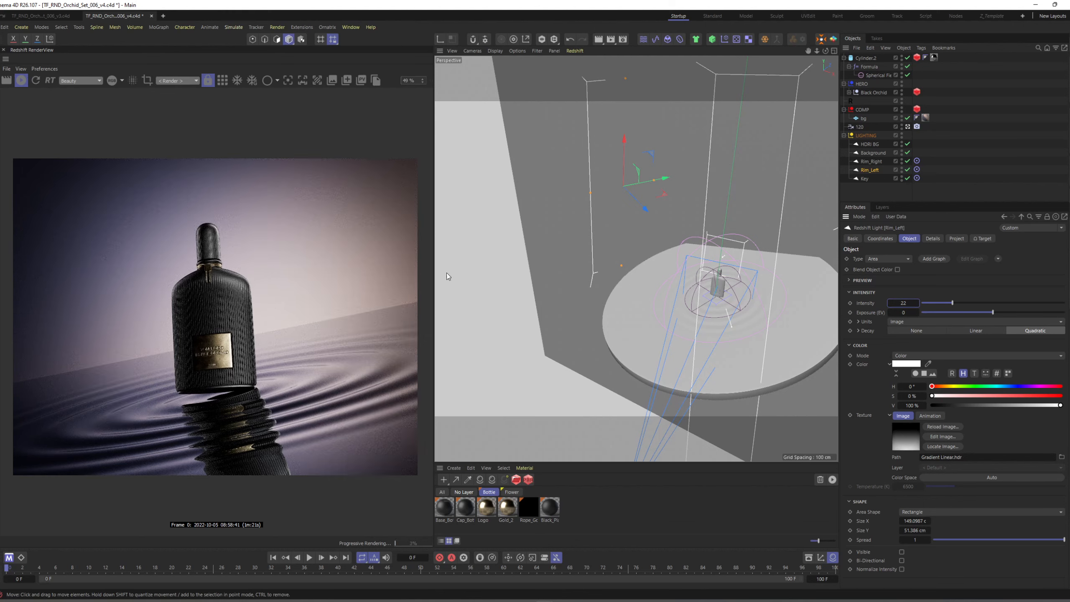
Shift the Rim_Right light's position slightly beside the bottle and set its intensity to 18.
click(870, 162)
alt+drag(712, 280, 583, 311)
drag(675, 331, 677, 320)
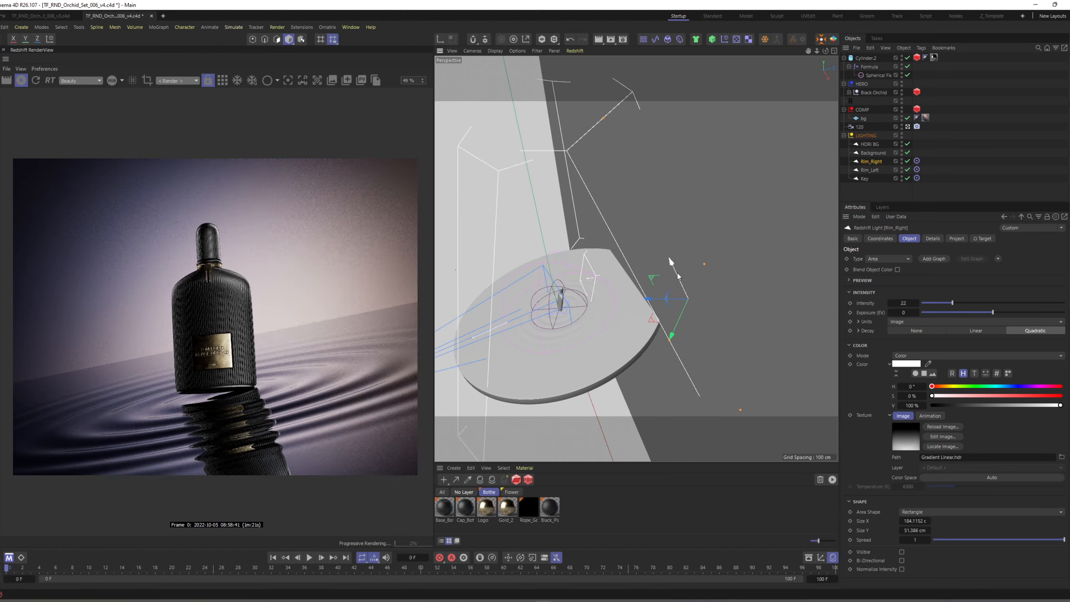
drag(677, 272, 676, 327)
click(904, 303)
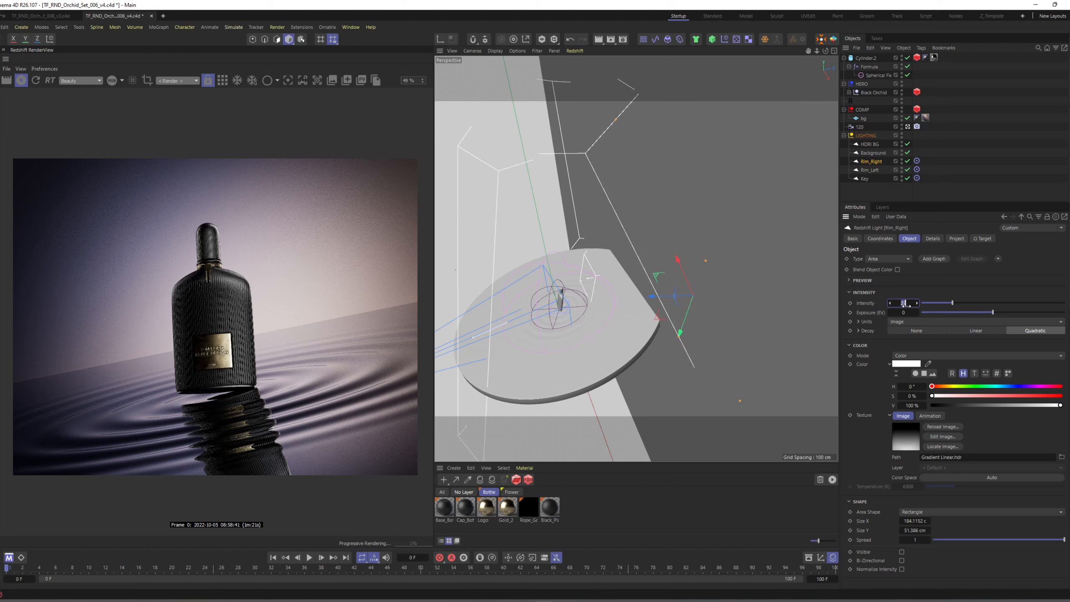
text(18)
key(Return)
click(953, 192)
Examine the light layout around the bottle and the rendered bottle's cap, collar, label and ribbed body up close.
alt+middle_drag(548, 298, 612, 280)
alt+drag(574, 278, 649, 268)
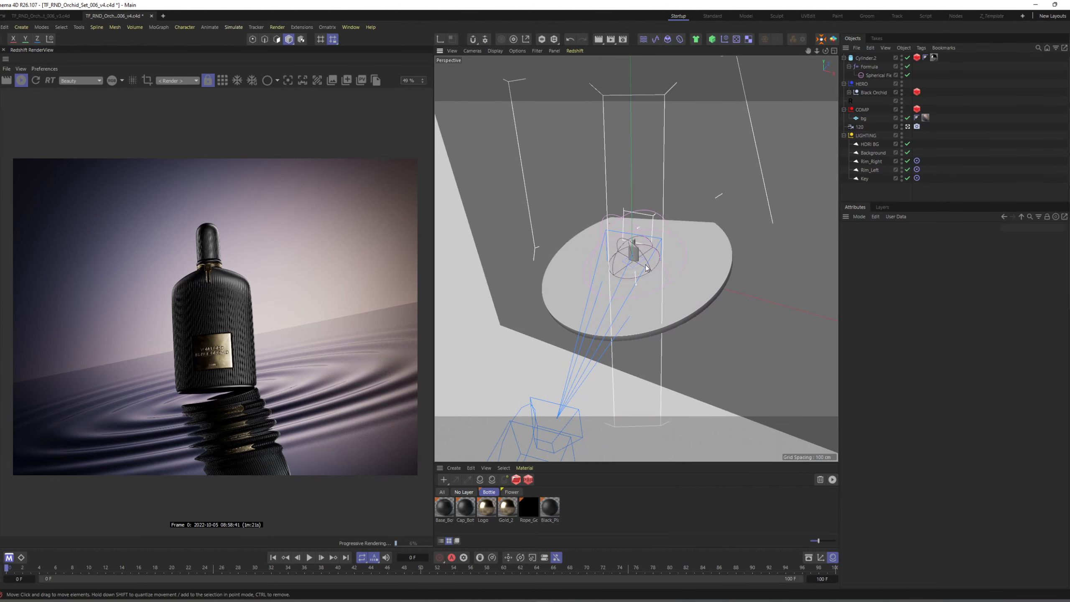
scroll(234, 310, up, 4)
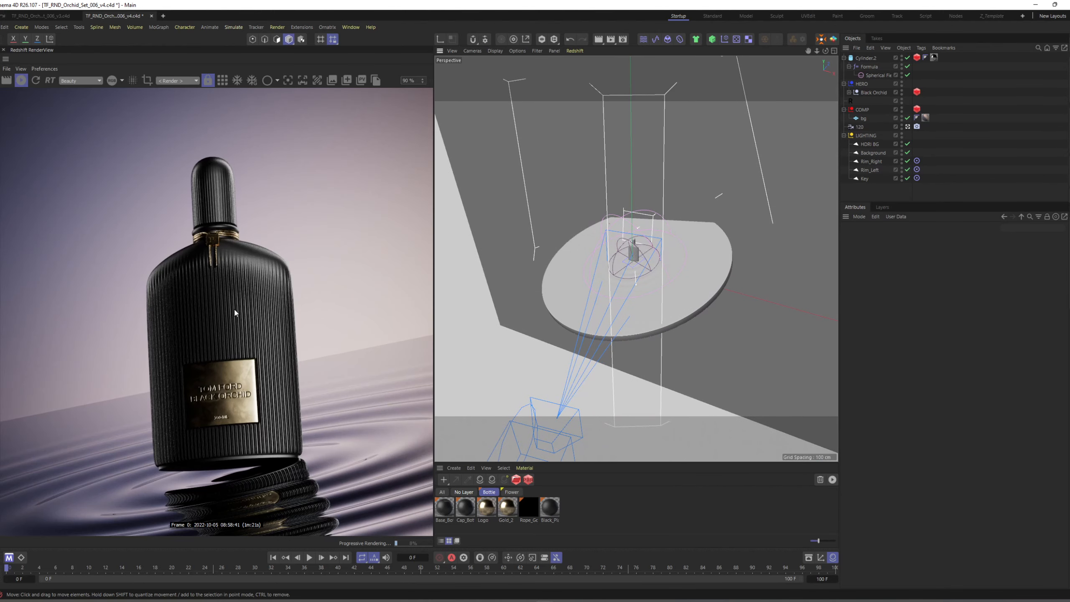
scroll(234, 309, up, 1)
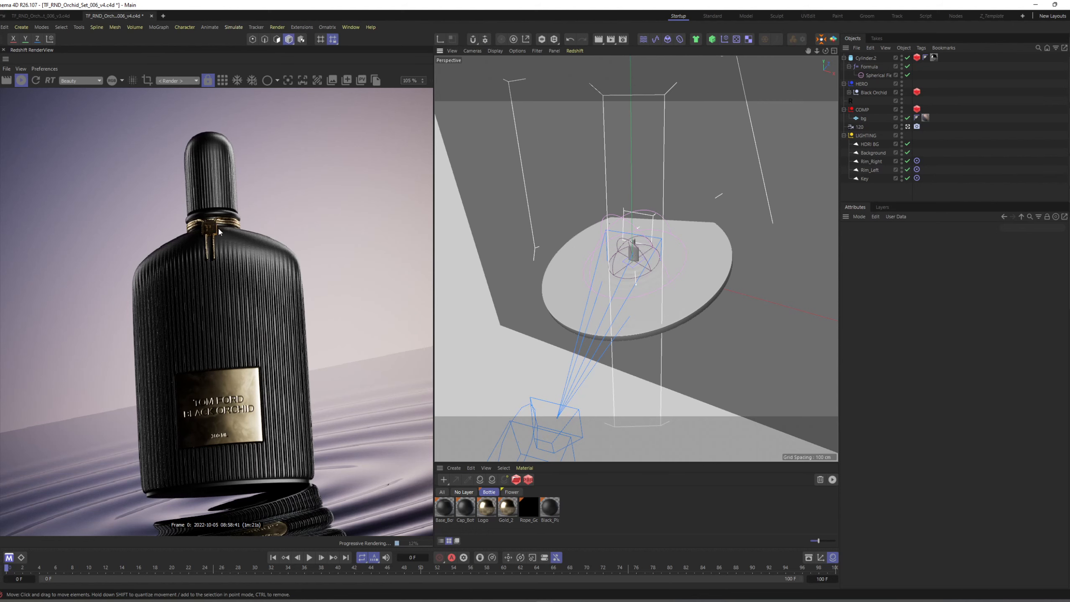
scroll(220, 322, down, 4)
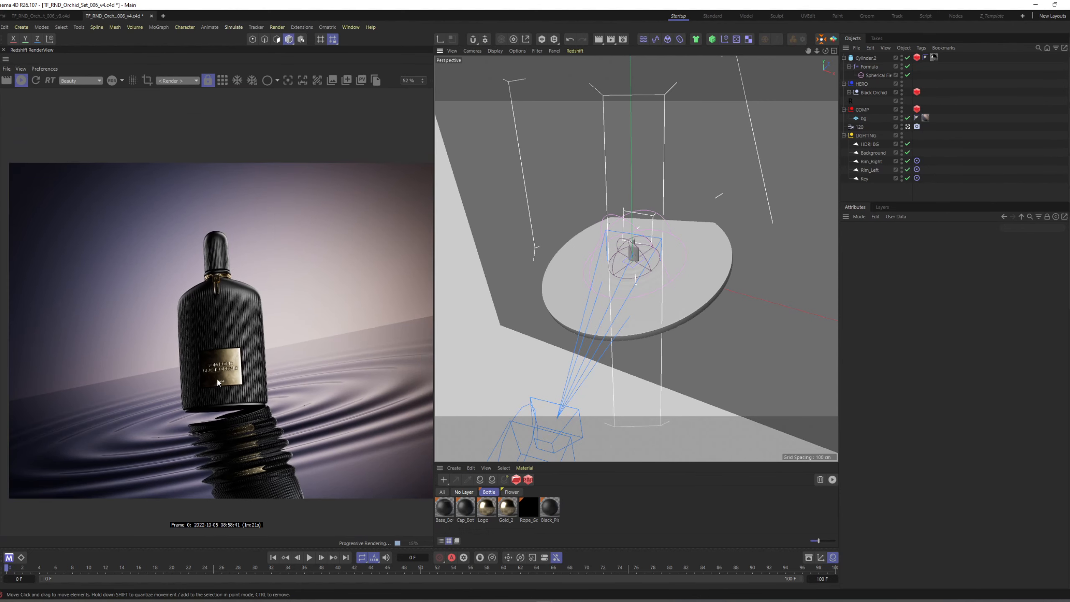
scroll(216, 378, up, 4)
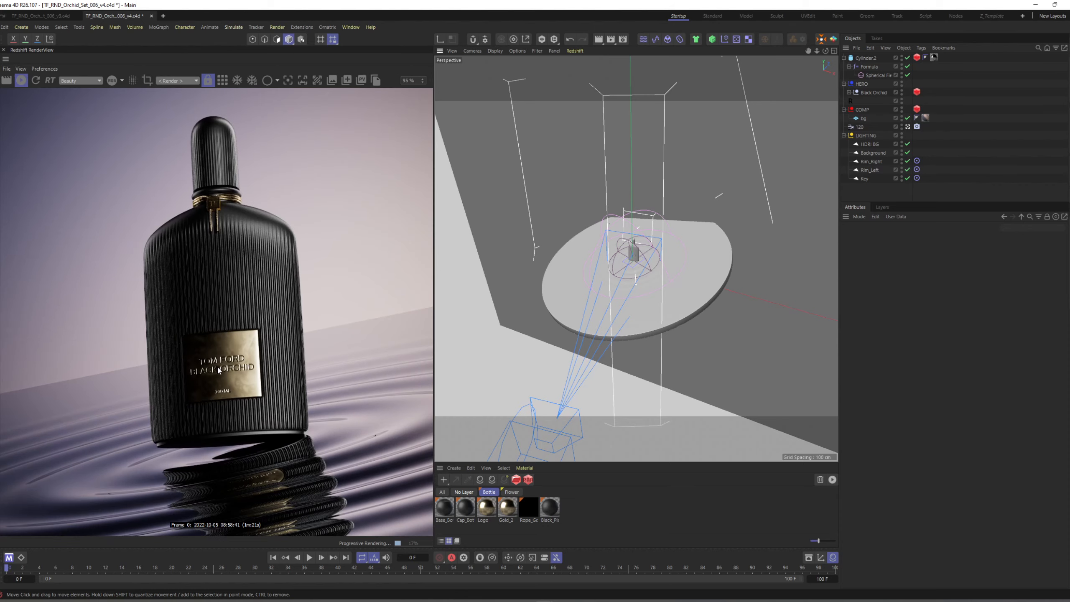
scroll(218, 371, down, 1)
scroll(273, 261, up, 5)
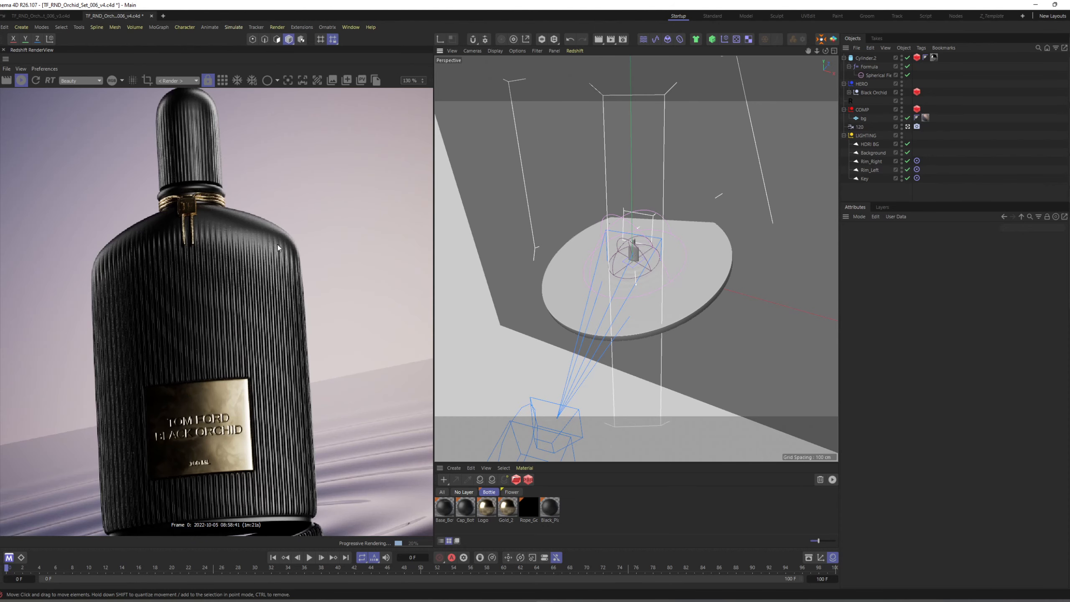
scroll(271, 260, down, 4)
scroll(268, 260, down, 2)
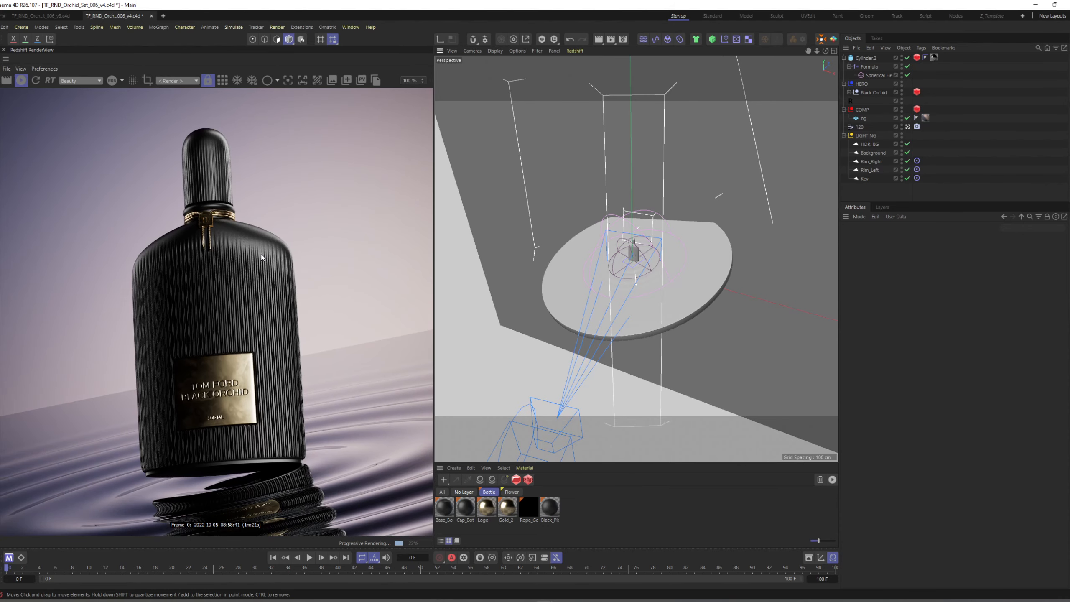
Limit the Redshift render to a region around the bottle and frame the bottle in the perspective view.
click(147, 80)
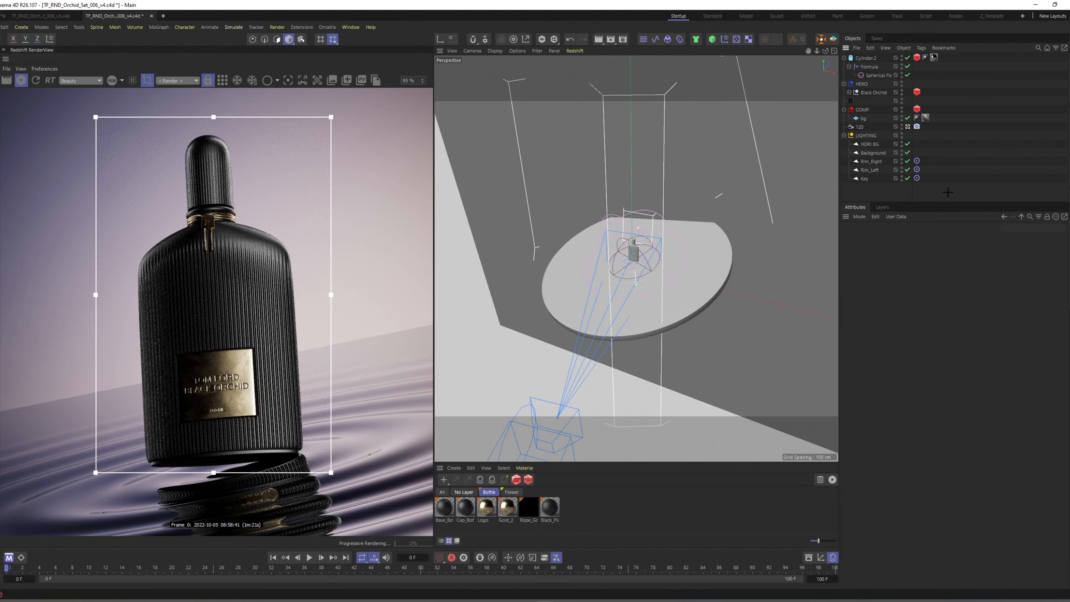
scroll(648, 251, up, 5)
key(h)
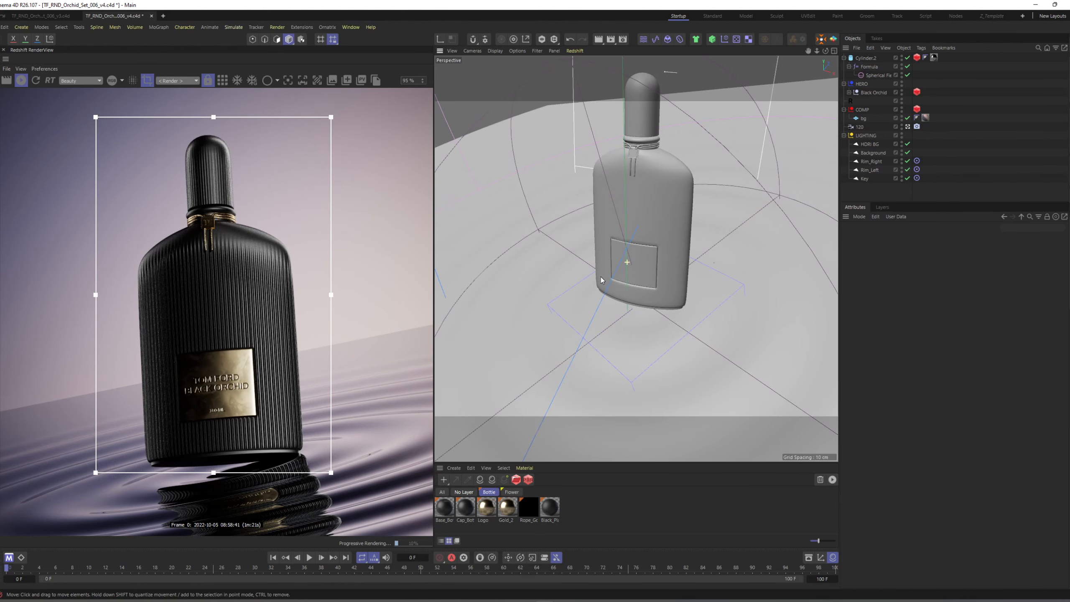
Open the shader graph of the Base_Bottle material assigned to the bottle body and make its nodes accessible.
click(648, 251)
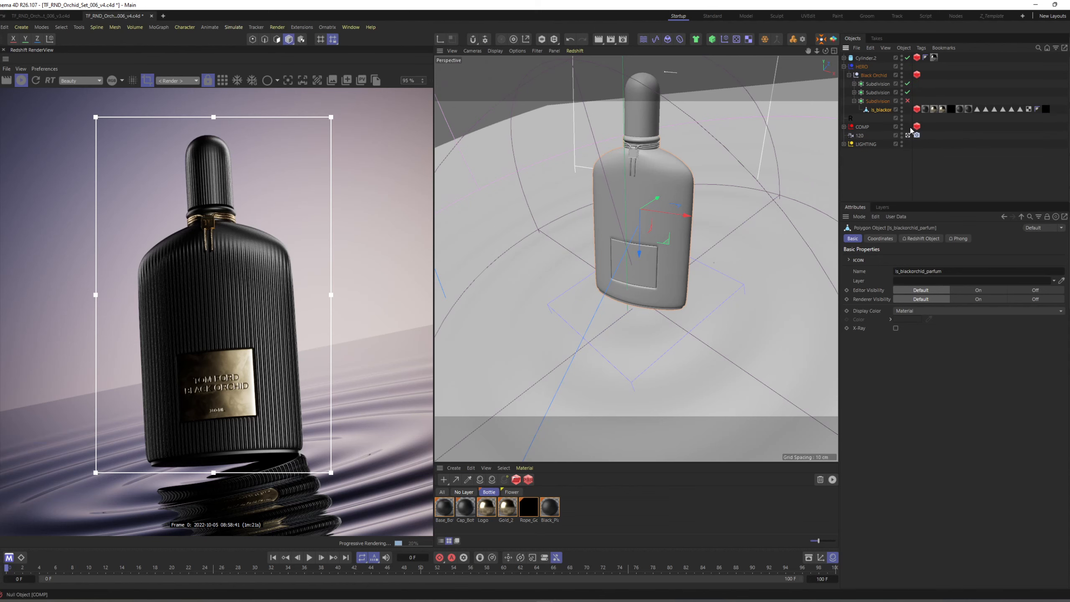
click(925, 110)
click(925, 111)
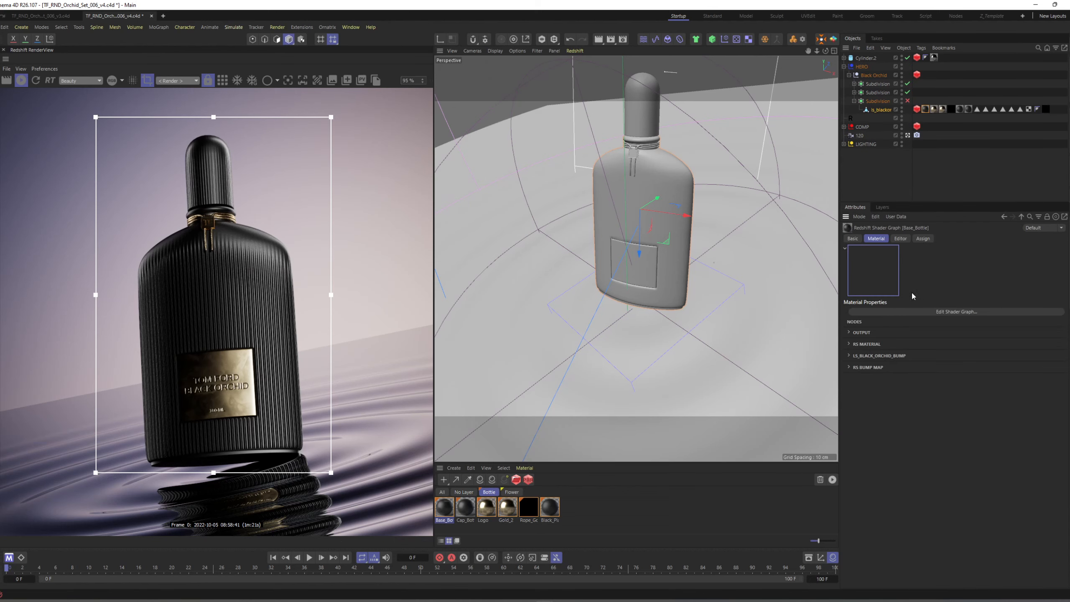
click(923, 310)
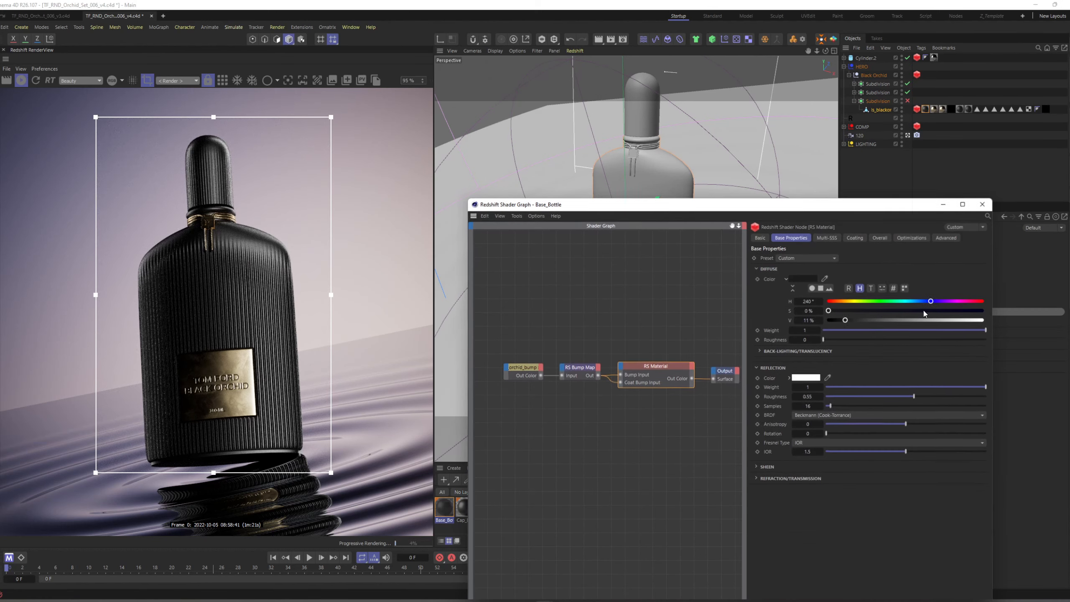
drag(578, 212, 559, 119)
mouse_move(505, 273)
mouse_down()
mouse_move(557, 301)
mouse_move(519, 280)
mouse_up()
Add a Ramp node to the Base_Bottle shader graph.
click(549, 260)
alt+middle_drag(557, 247, 593, 233)
key(shift+c)
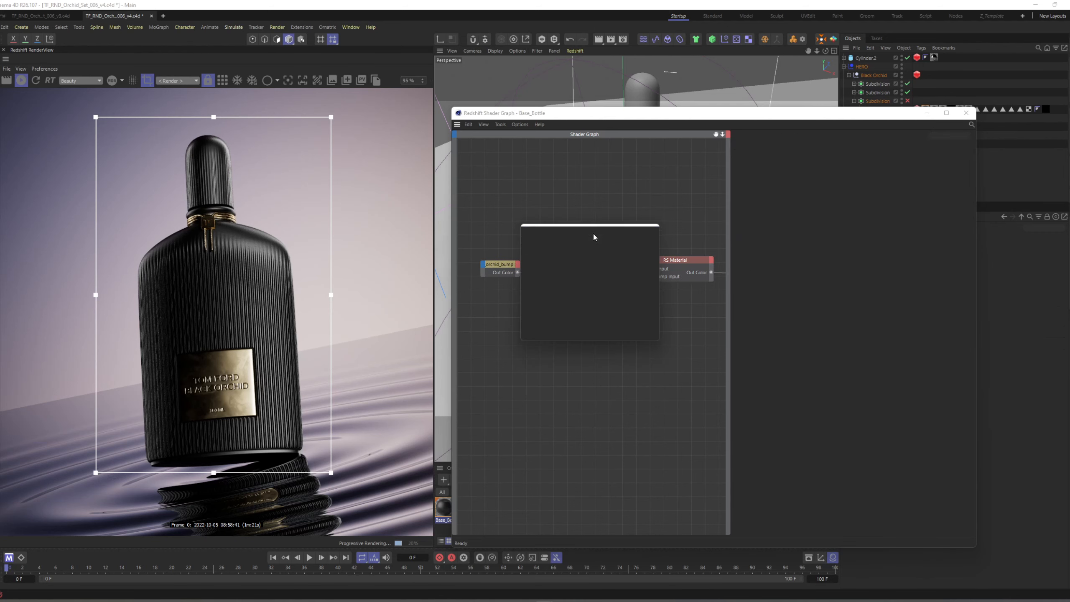
text(ramp)
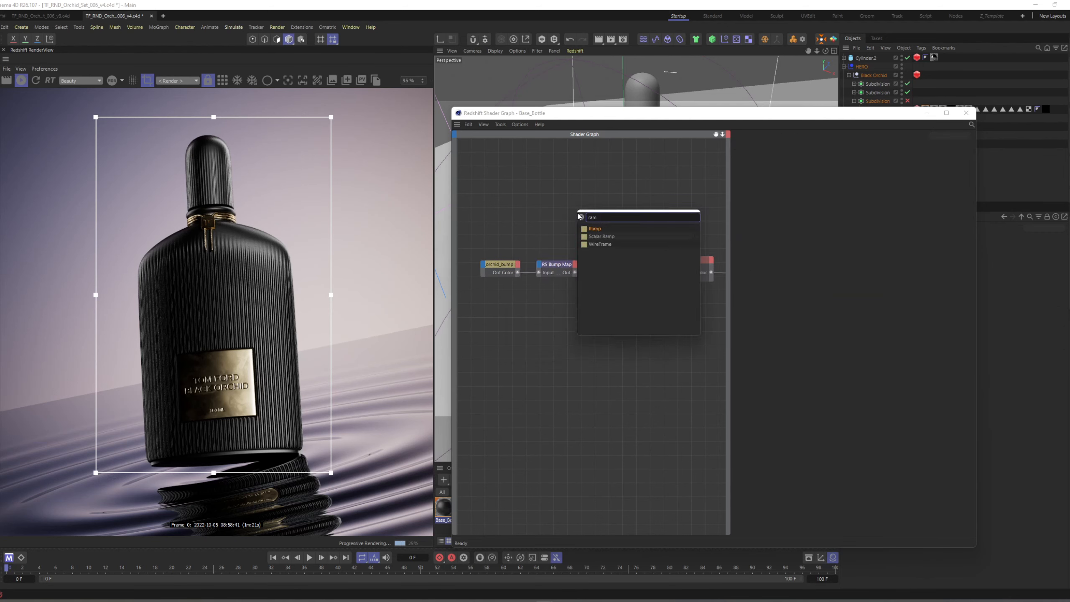
key(Return)
Feed the bump texture through the RS Ramp into the RS Material's Refl Weight and tidy the Ramp and Bump Map node positions.
drag(518, 273, 557, 208)
drag(586, 217, 640, 260)
drag(574, 209, 561, 301)
drag(564, 264, 577, 265)
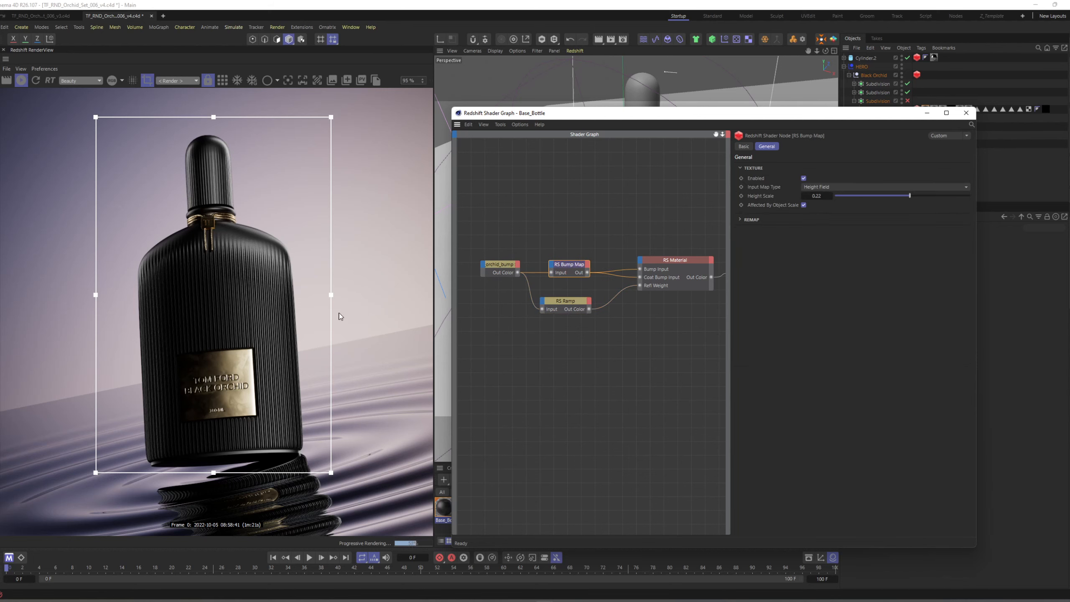
Try adjusting the brightness values of the RS Ramp's black and white knots.
click(556, 304)
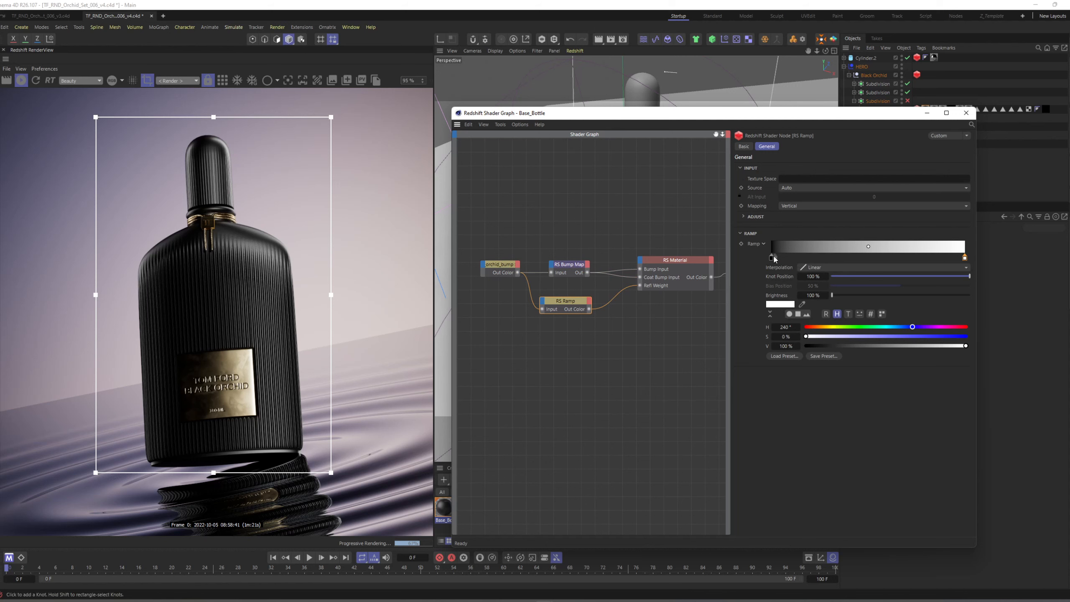
click(771, 256)
drag(806, 345, 830, 347)
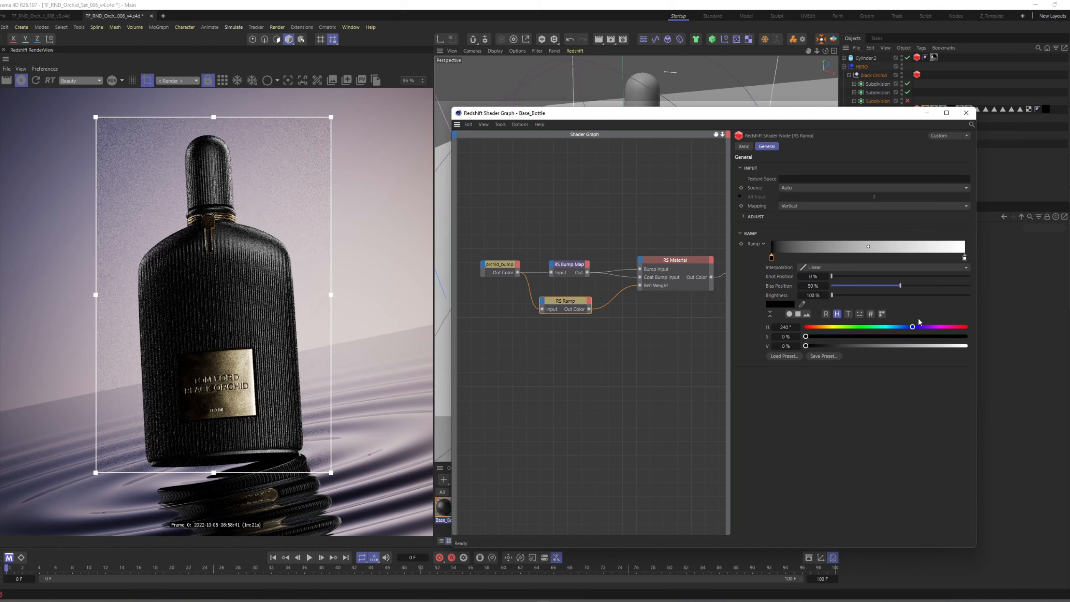
click(965, 257)
drag(967, 345, 1005, 335)
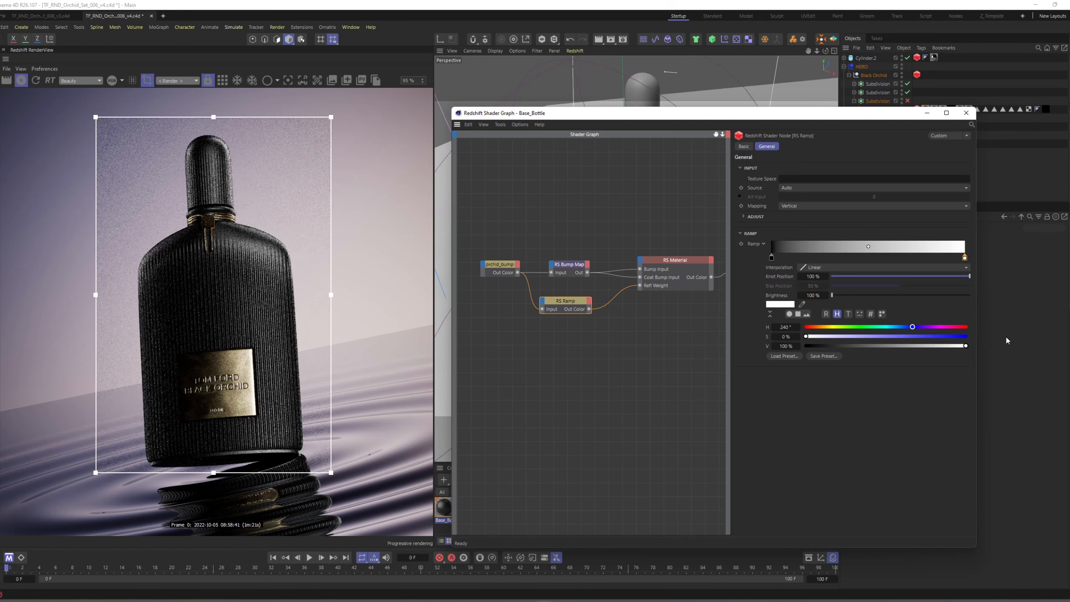
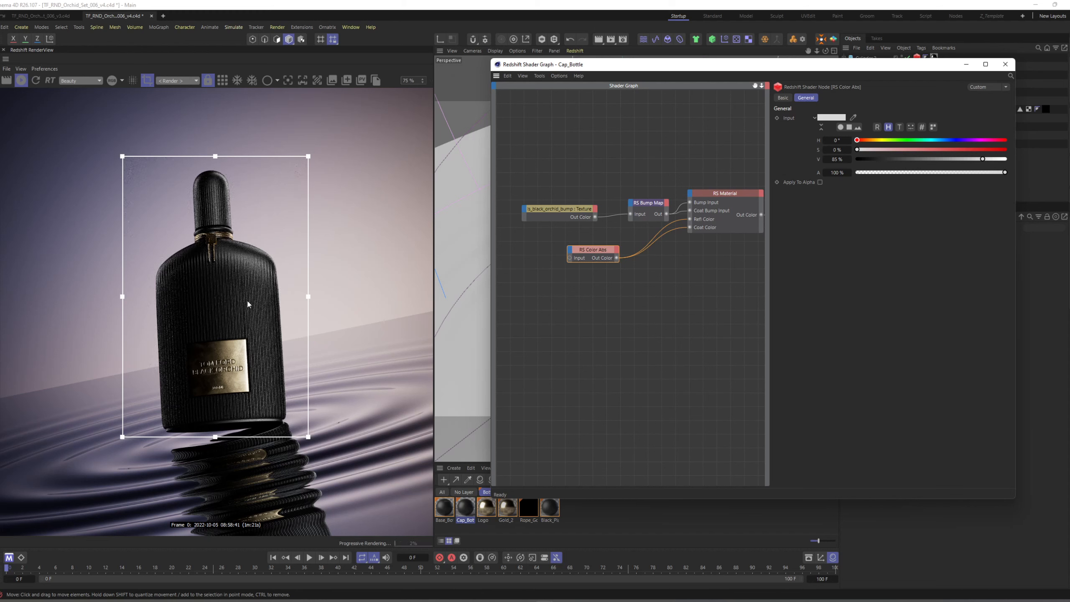
Save the scene and open the Logo material's shader graph.
click(625, 316)
key(ctrl+s)
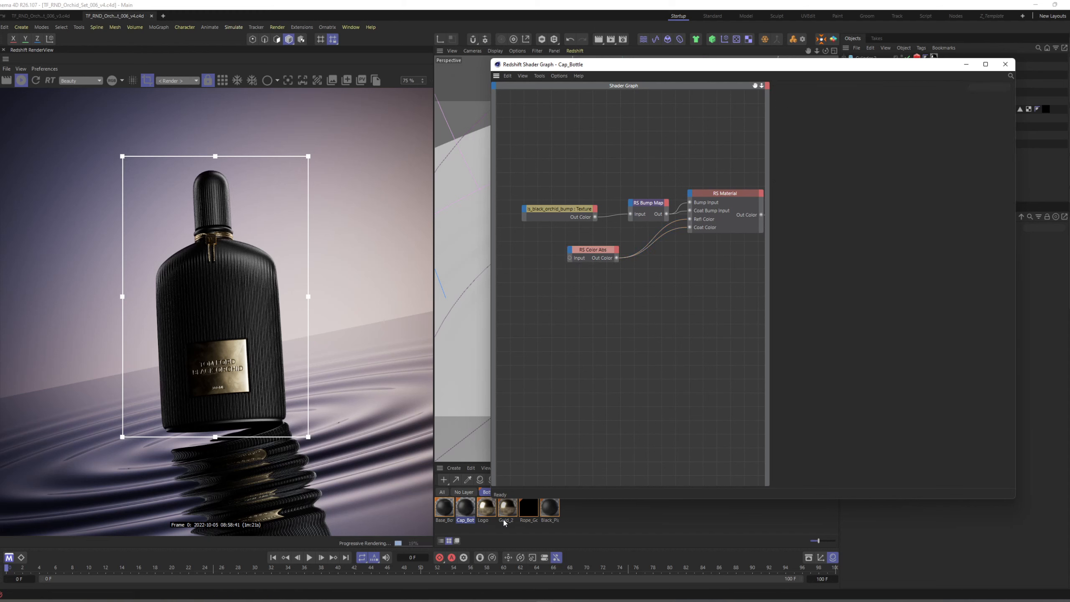
click(489, 510)
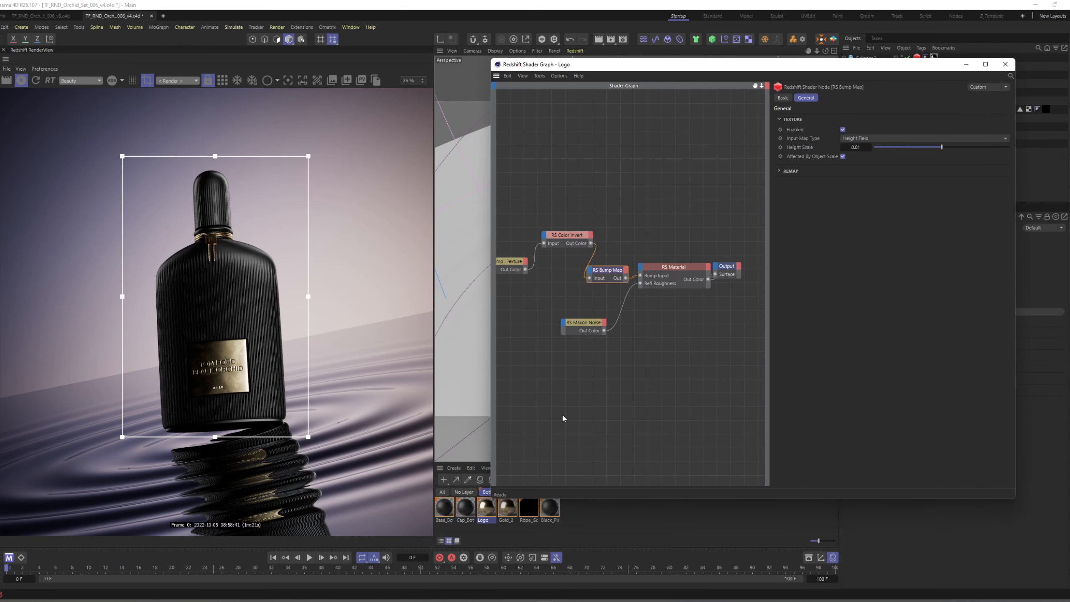
Spread out the Color Invert, Bump Map, RS Material and Maxon Noise nodes in the Logo graph.
click(503, 265)
middle_drag(624, 274, 672, 259)
drag(613, 218, 602, 245)
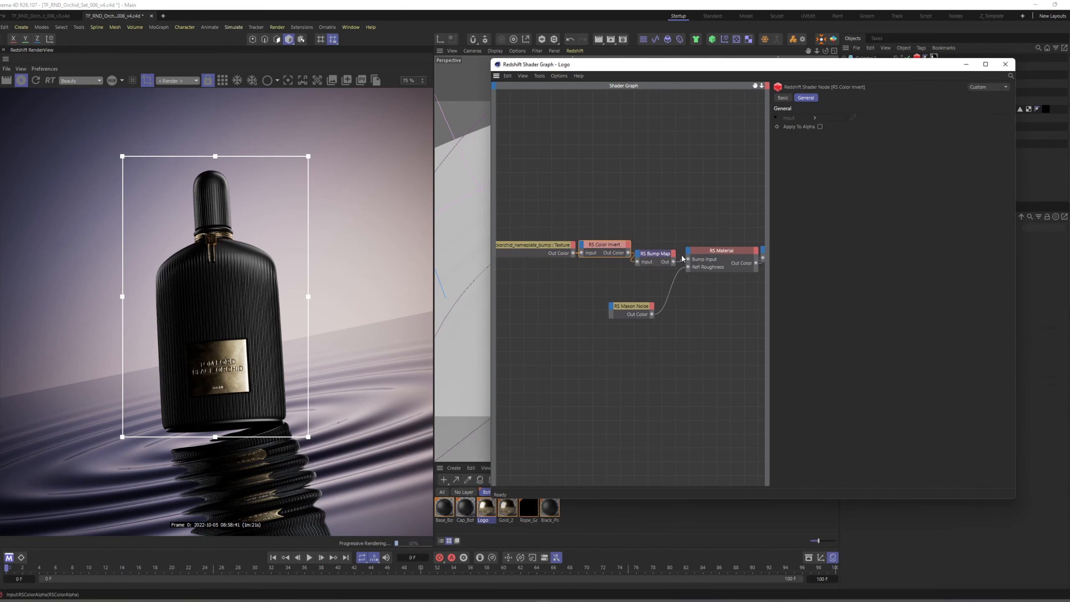
click(694, 256)
click(811, 97)
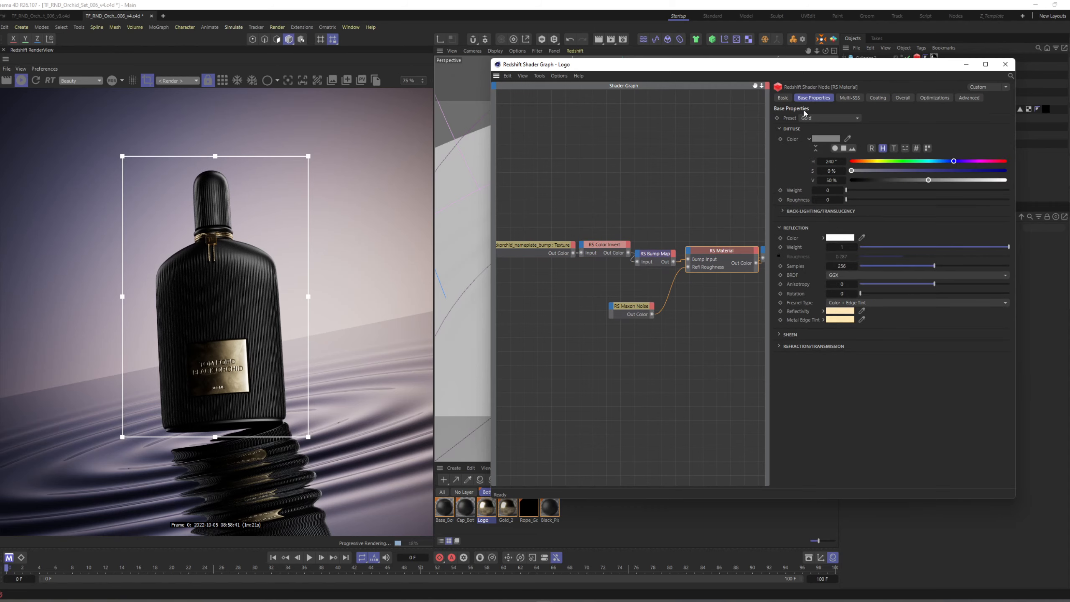
scroll(219, 354, up, 10)
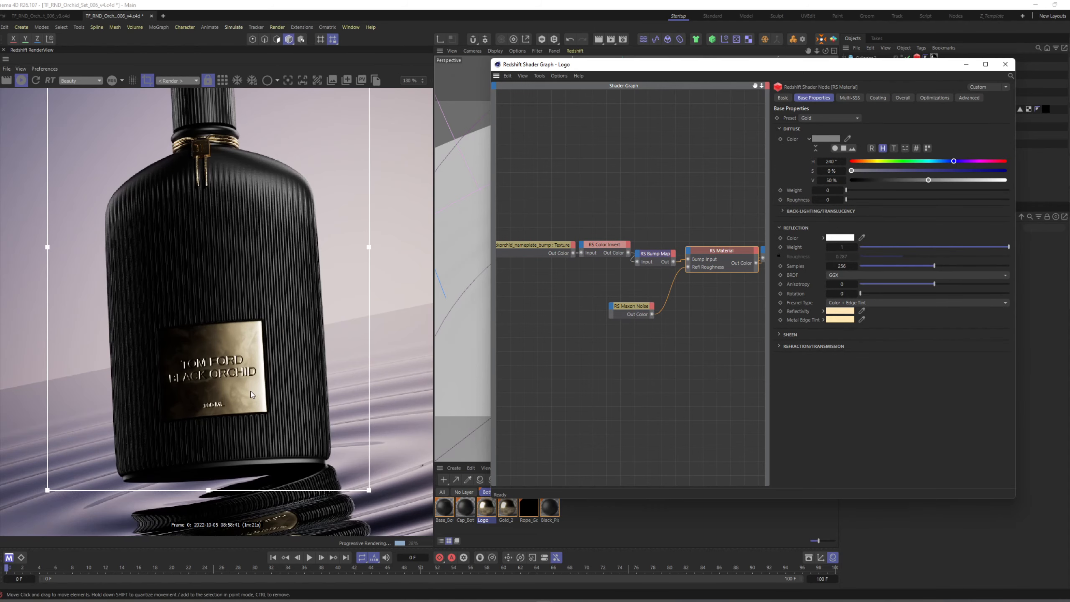
scroll(245, 382, down, 6)
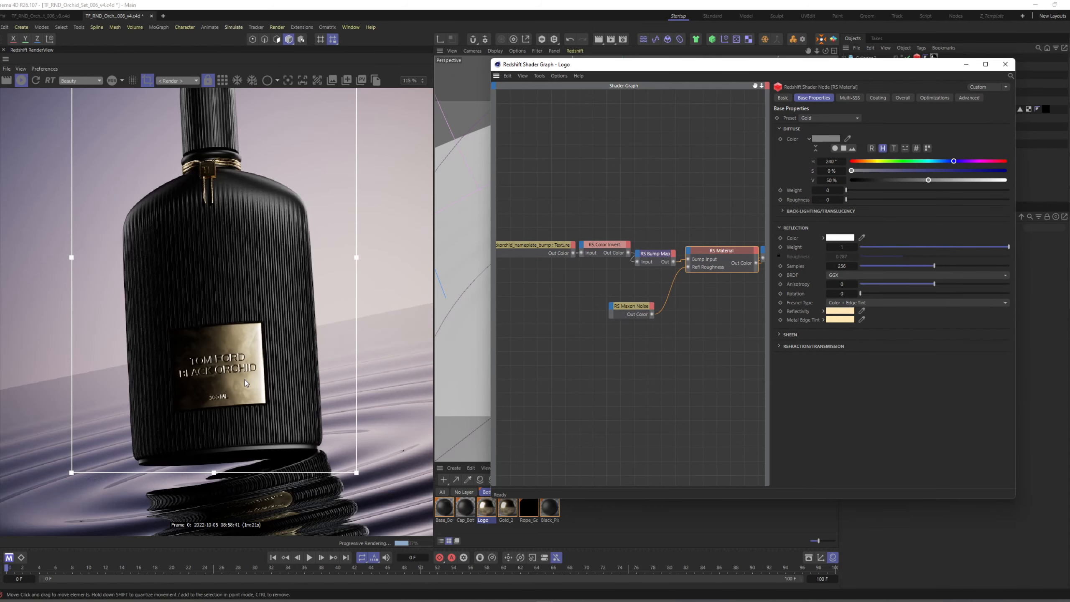
drag(548, 229, 600, 247)
drag(712, 253, 691, 239)
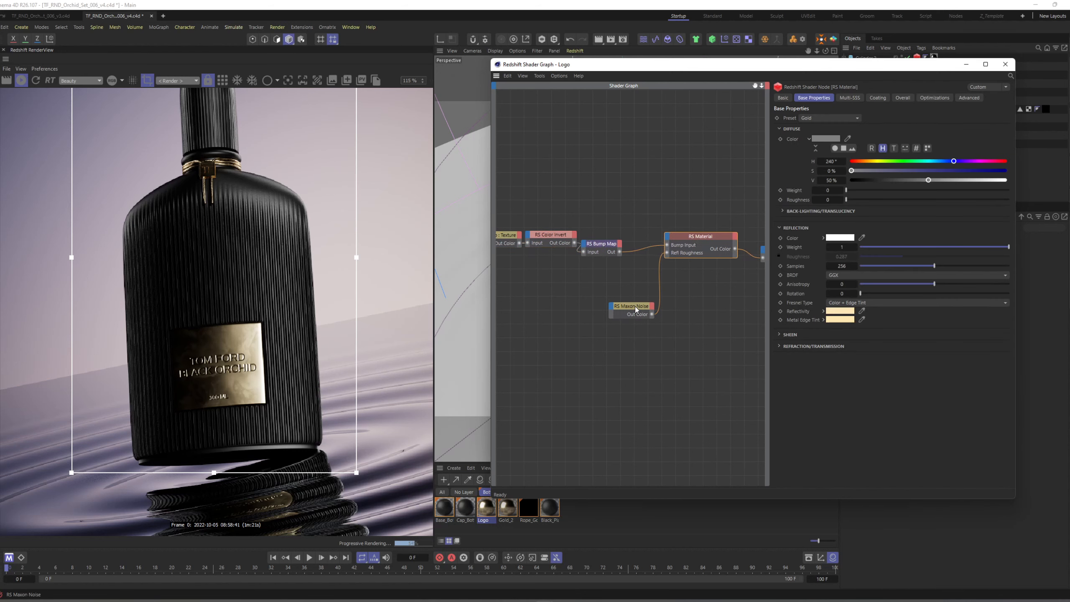
drag(636, 306, 602, 303)
Set the saturation of the Logo RS Material's Reflectivity color to 44%.
click(682, 244)
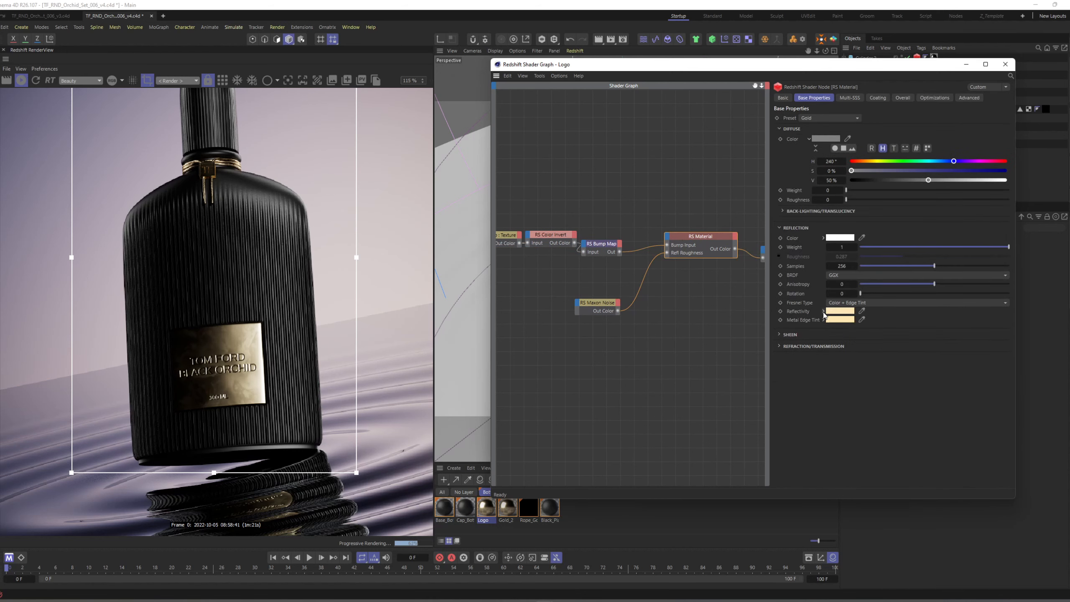
click(824, 312)
drag(919, 344, 933, 347)
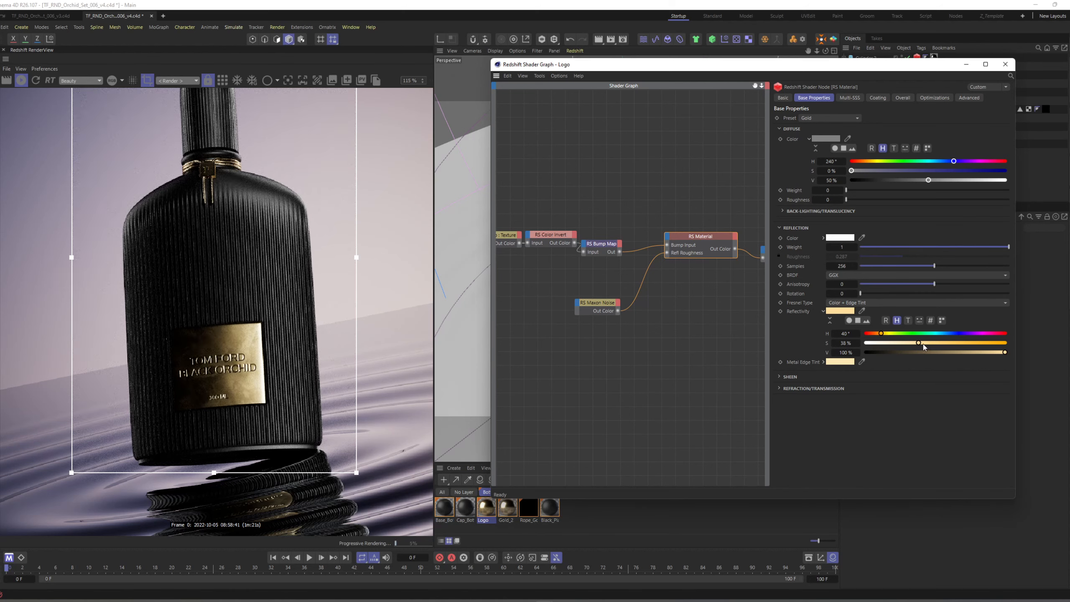
click(926, 343)
Make room in the Logo graph and add an RS Bump Blender node between the Bump Map and RS Material.
drag(602, 304, 554, 308)
middle_drag(565, 262, 613, 272)
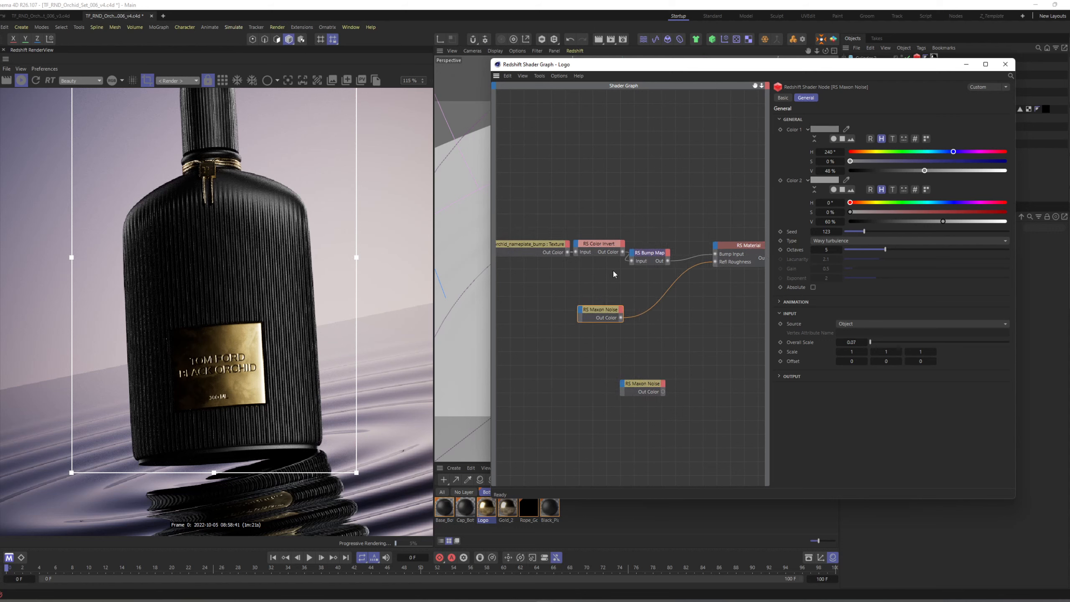
drag(649, 253, 659, 262)
drag(543, 227, 652, 221)
click(622, 229)
key(Tab)
text(bump)
key(Return)
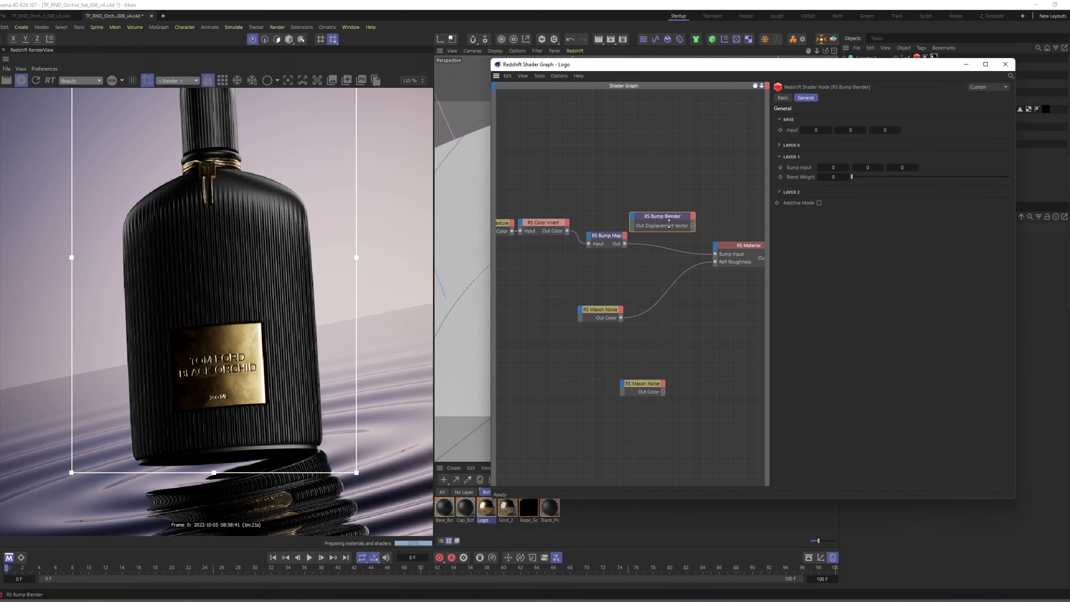
drag(652, 220, 652, 277)
Duplicate the RS Bump Map below the original and connect the Maxon Noise to the copy's input.
drag(601, 311, 528, 299)
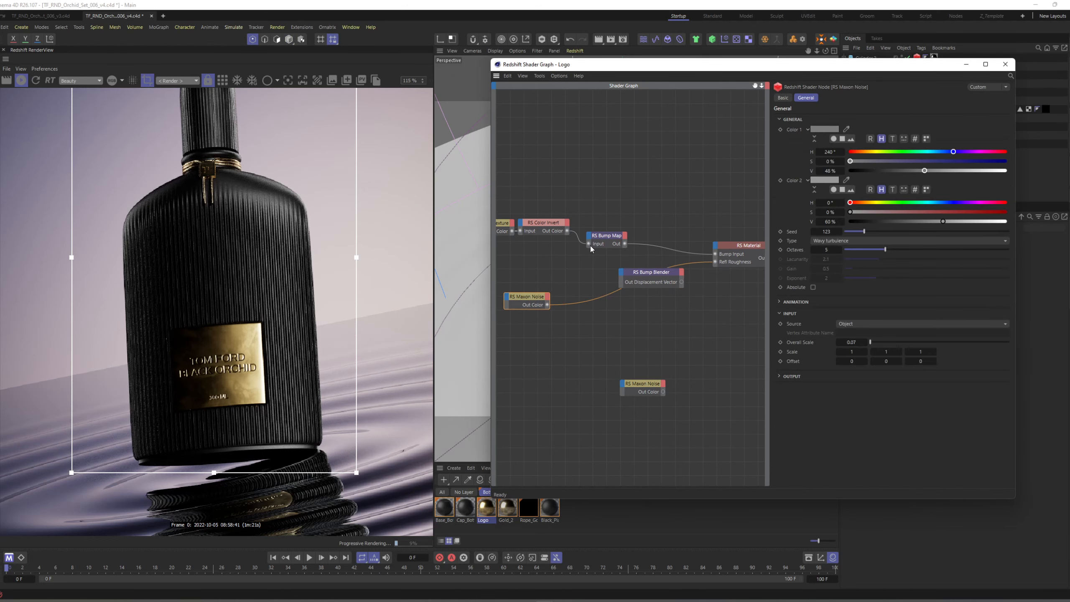
click(605, 237)
ctrl+drag(605, 237, 579, 290)
drag(562, 297, 548, 305)
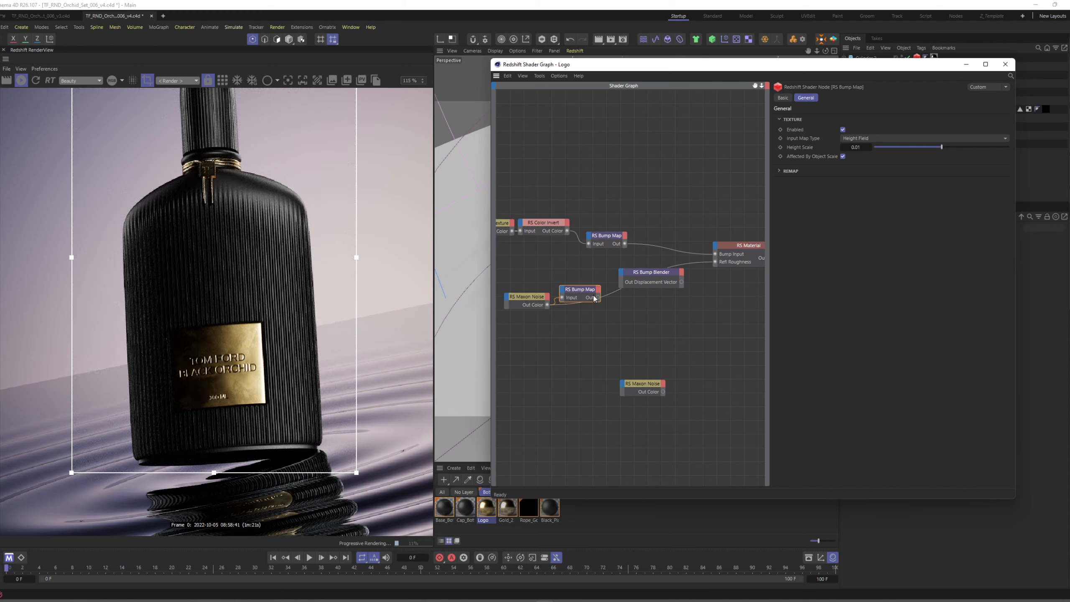
double_click(856, 147)
Connect the nameplate Bump Map to the Bump Blender's Base Input and the noise Bump Map to Bump Input 0.
click(622, 246)
drag(625, 244, 622, 279)
click(670, 283)
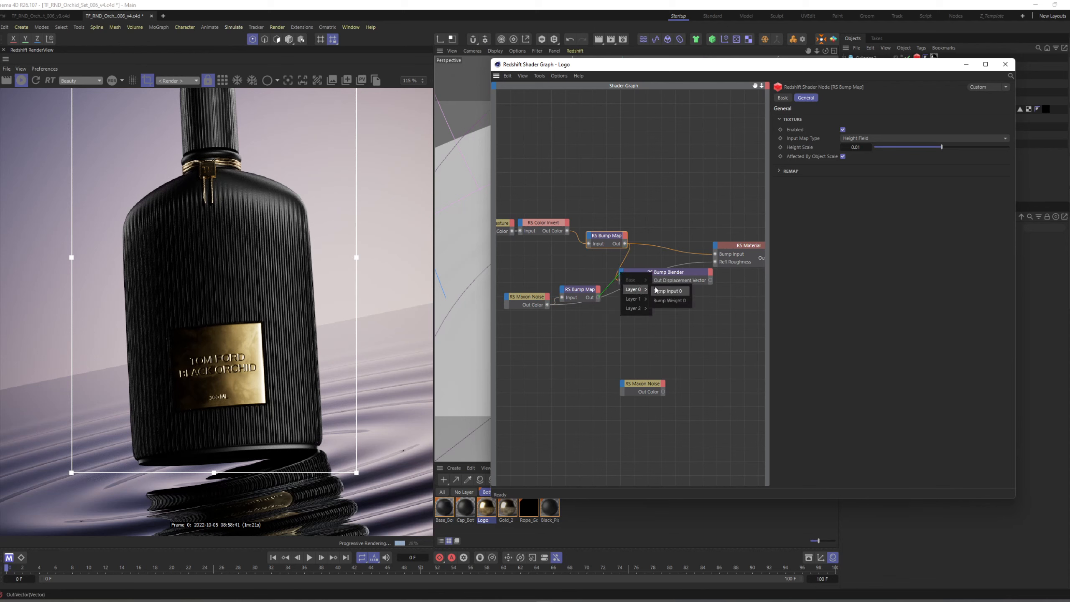
click(680, 280)
Feed the Bump Blender's output into the RS Material's Bump Input and realign the material and output nodes.
click(715, 287)
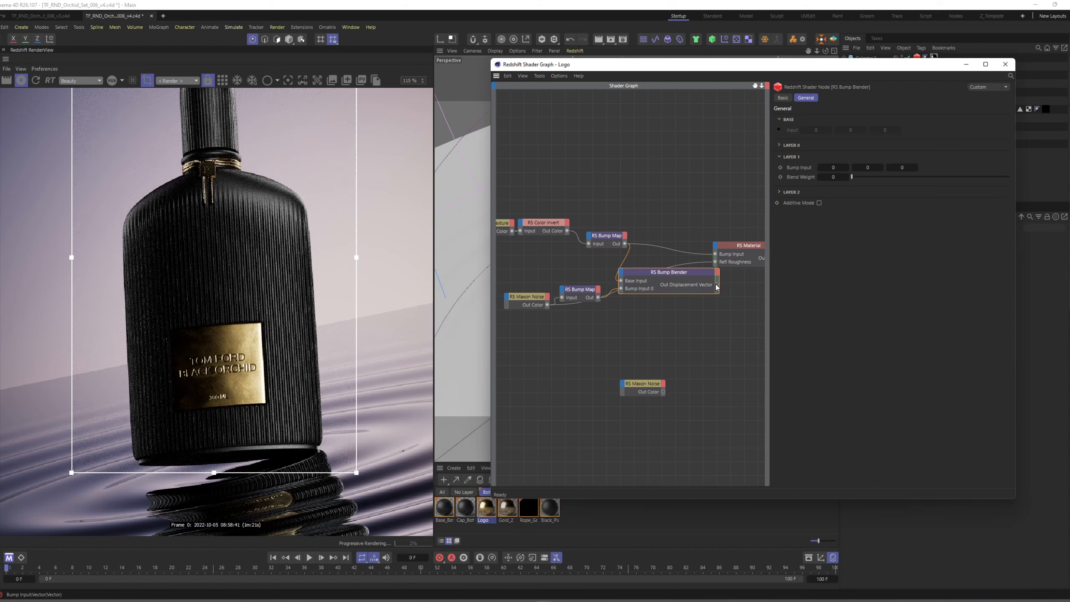
drag(718, 284, 644, 234)
alt+middle_drag(675, 228, 578, 228)
drag(653, 221, 740, 282)
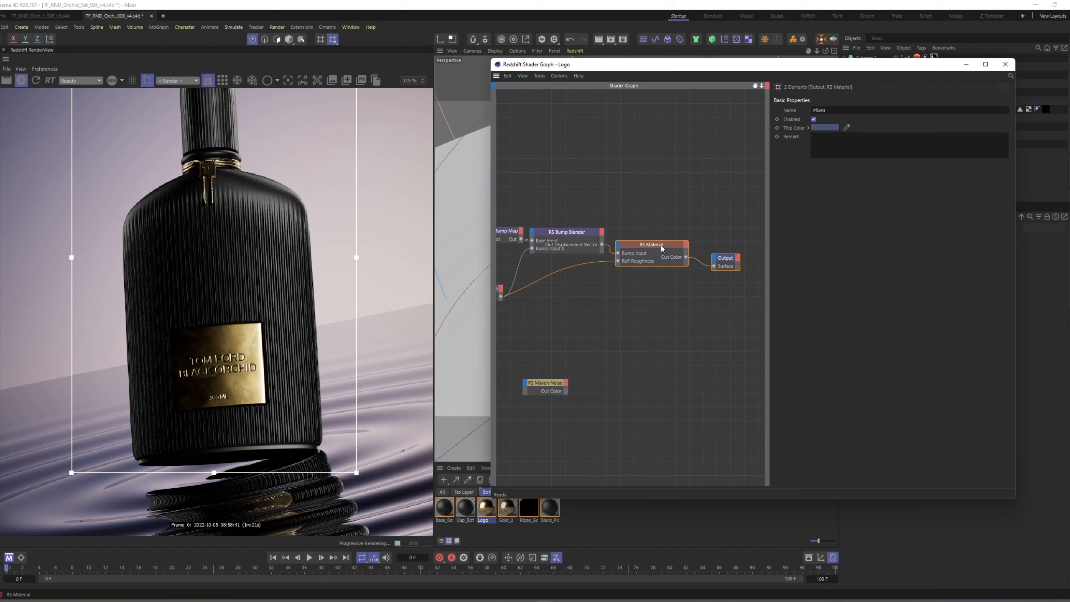
drag(661, 246, 681, 234)
click(667, 206)
Set the noise Bump Map's Height Scale to 0.1 and position it below the nameplate Bump Map.
alt+middle_drag(597, 286, 683, 283)
drag(574, 284, 572, 261)
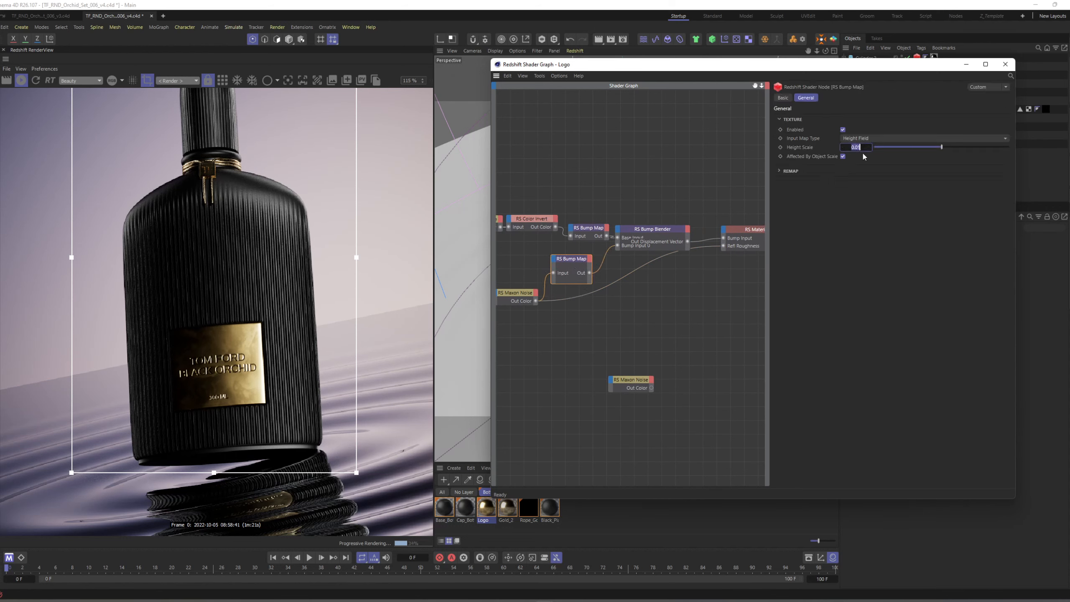
text(0.1)
key(Return)
drag(567, 255, 564, 267)
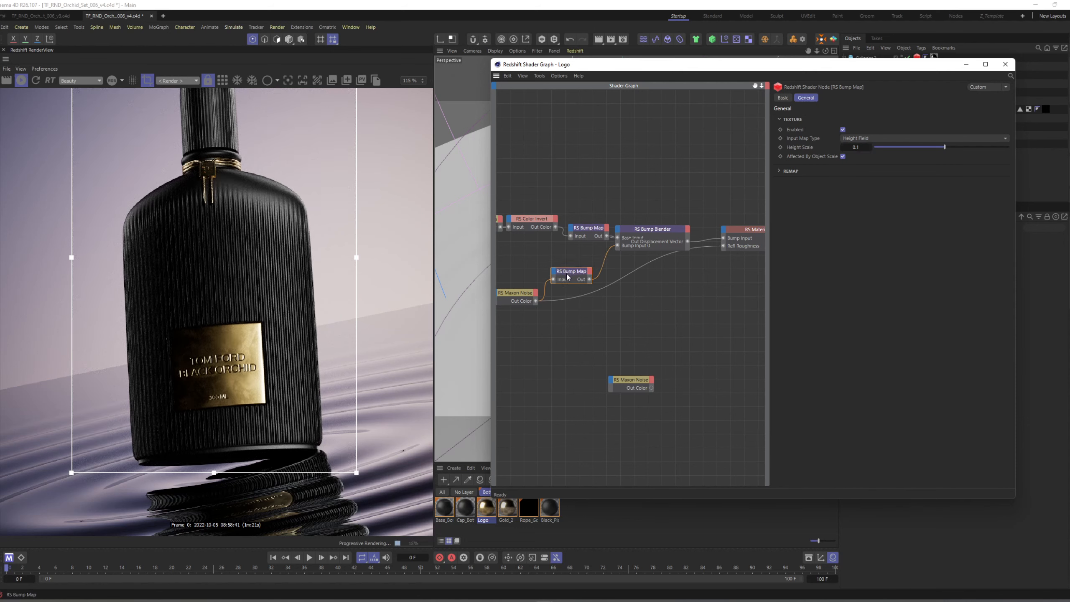
Change the connected Maxon Noise type to Turbulence.
click(525, 294)
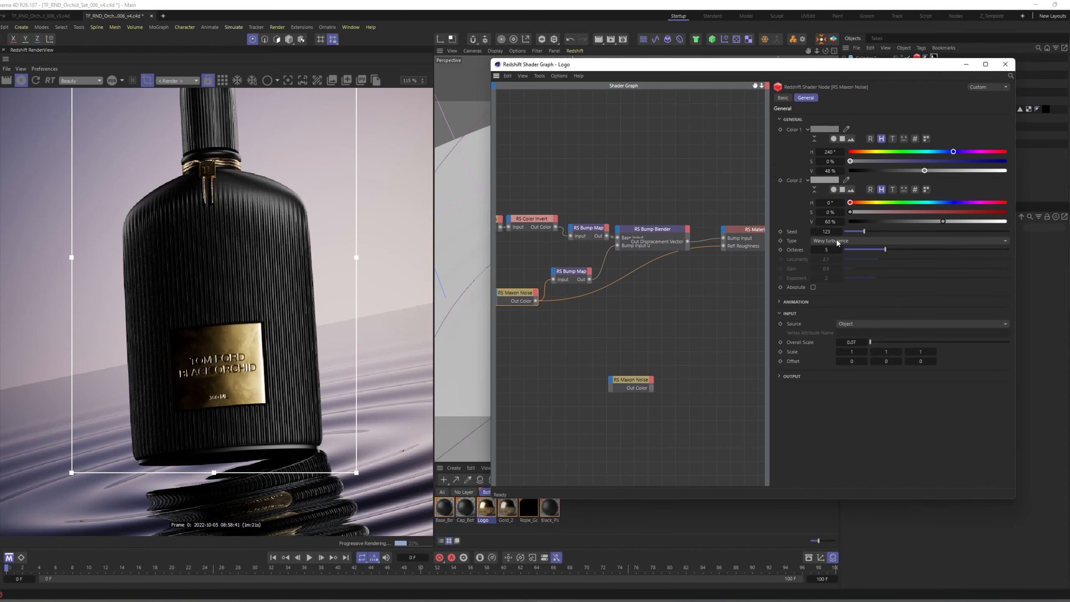
click(835, 240)
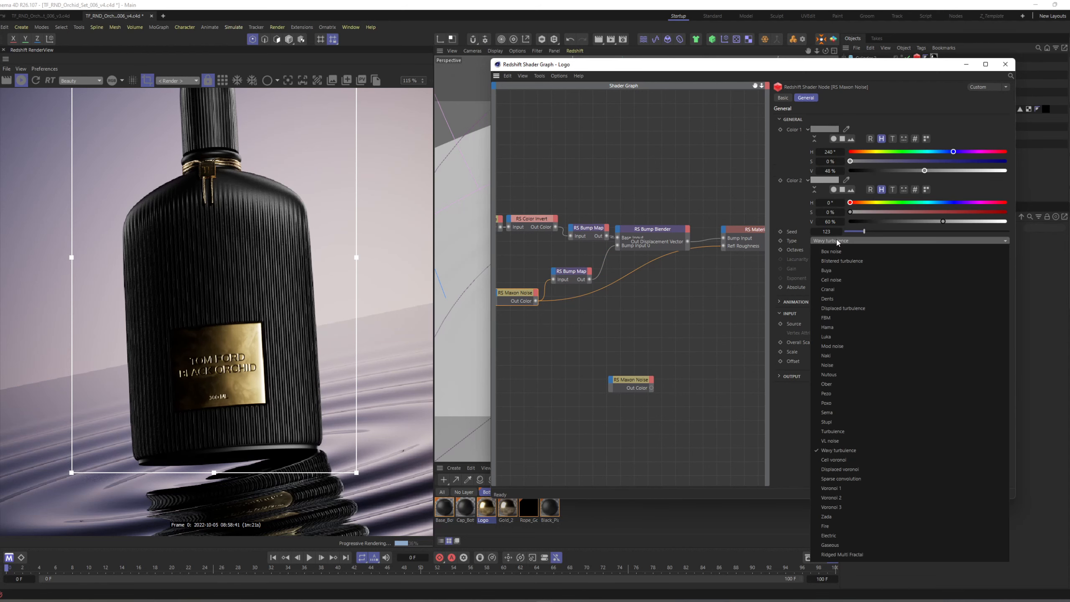
click(847, 430)
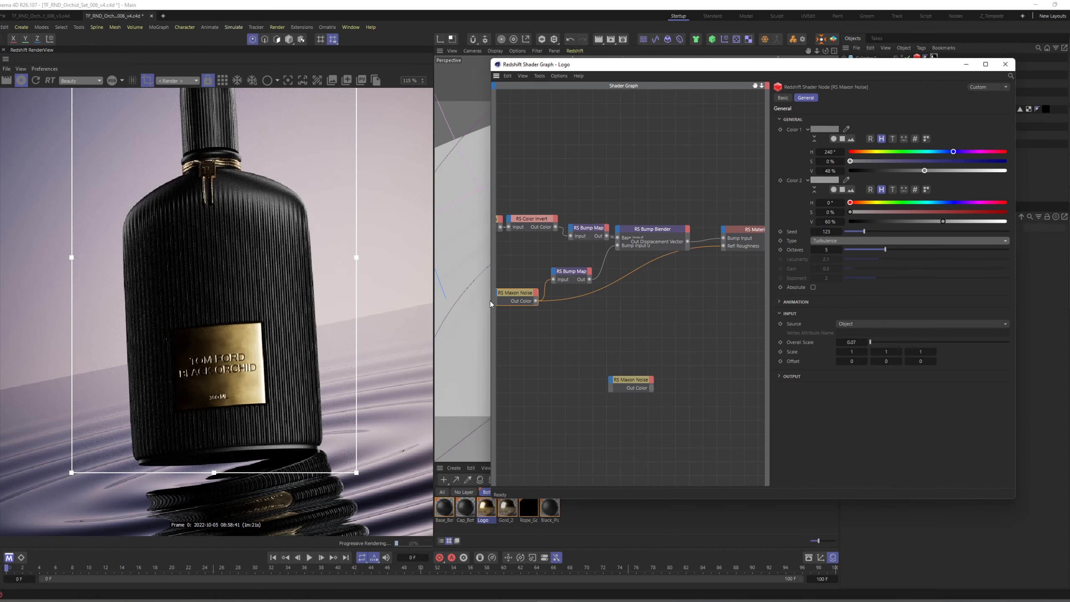
Try several Overall Scale values on the Turbulence Maxon Noise and settle on 0.122.
click(854, 344)
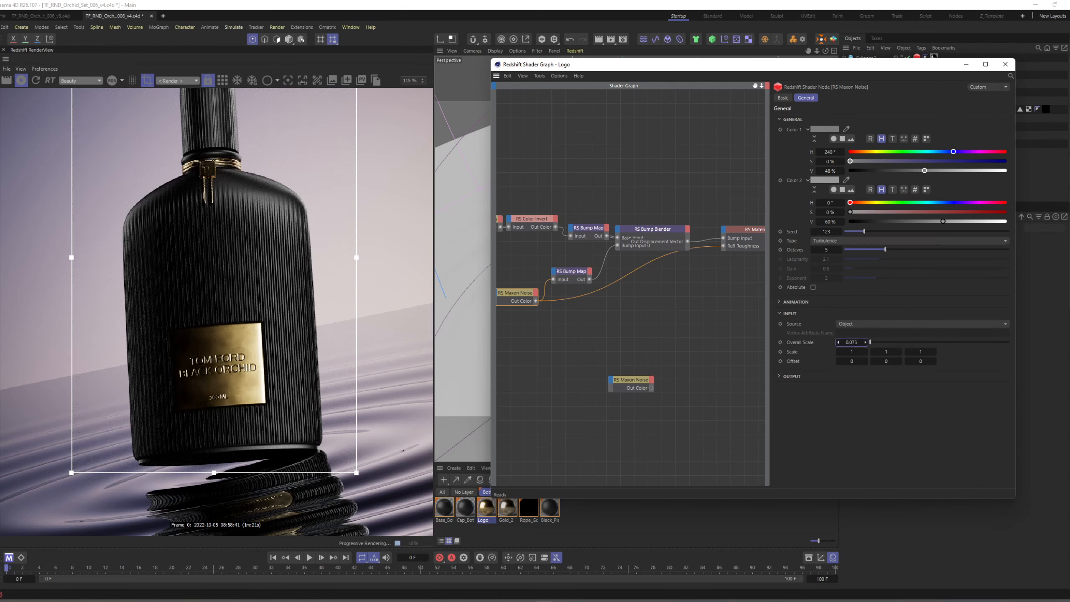
text(0.2)
key(Return)
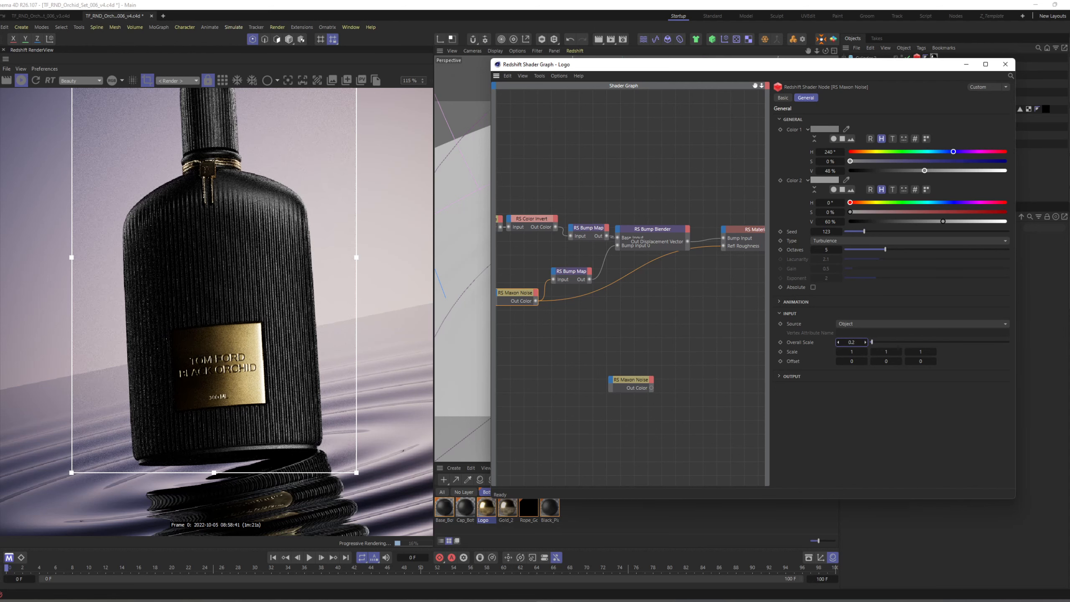
text(0.155)
key(Return)
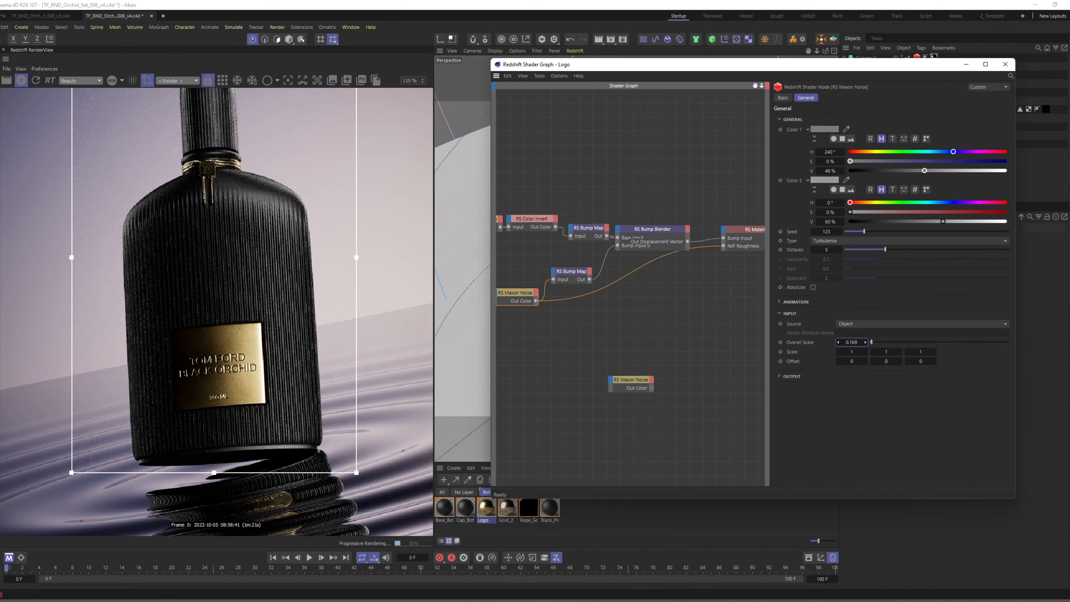
text(0.133)
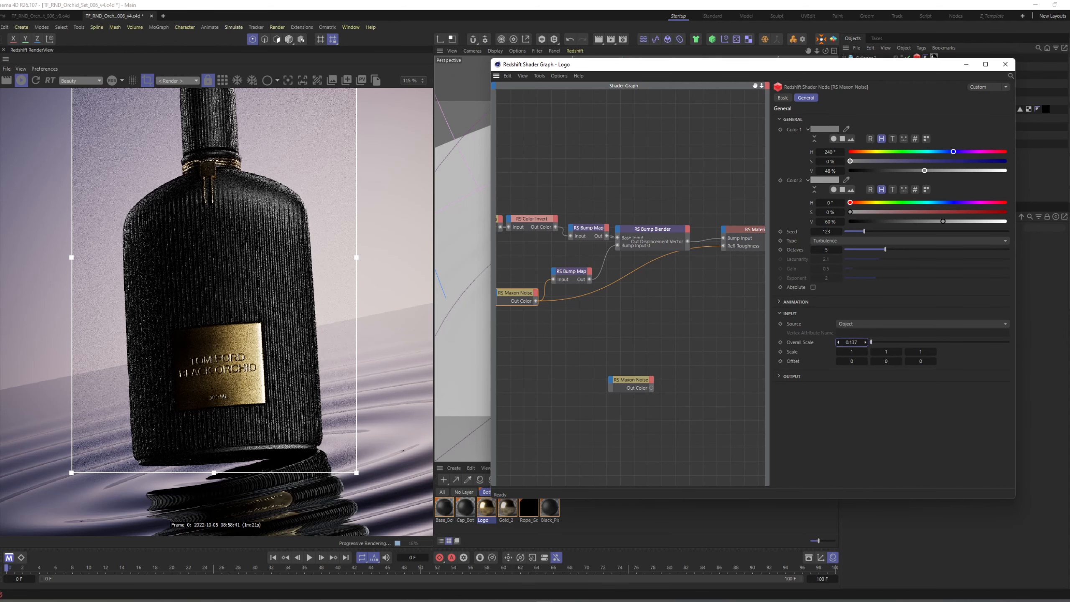
key(Return)
text(0.122)
key(Return)
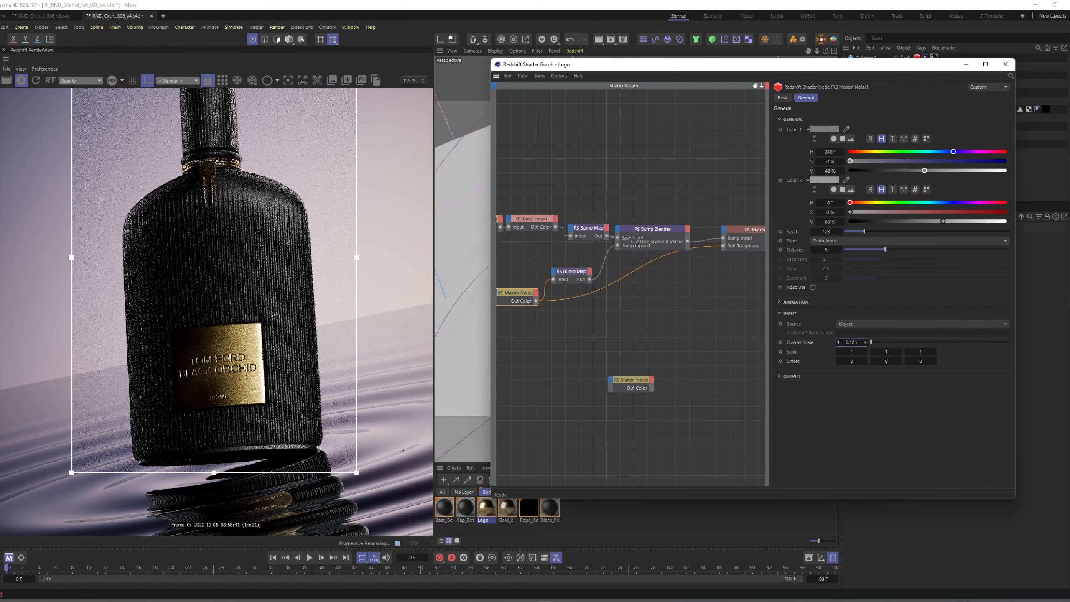
Duplicate the Turbulence Maxon Noise and its Bump Map, then connect the duplicated noise to the duplicated Bump Map.
middle_drag(516, 298, 584, 296)
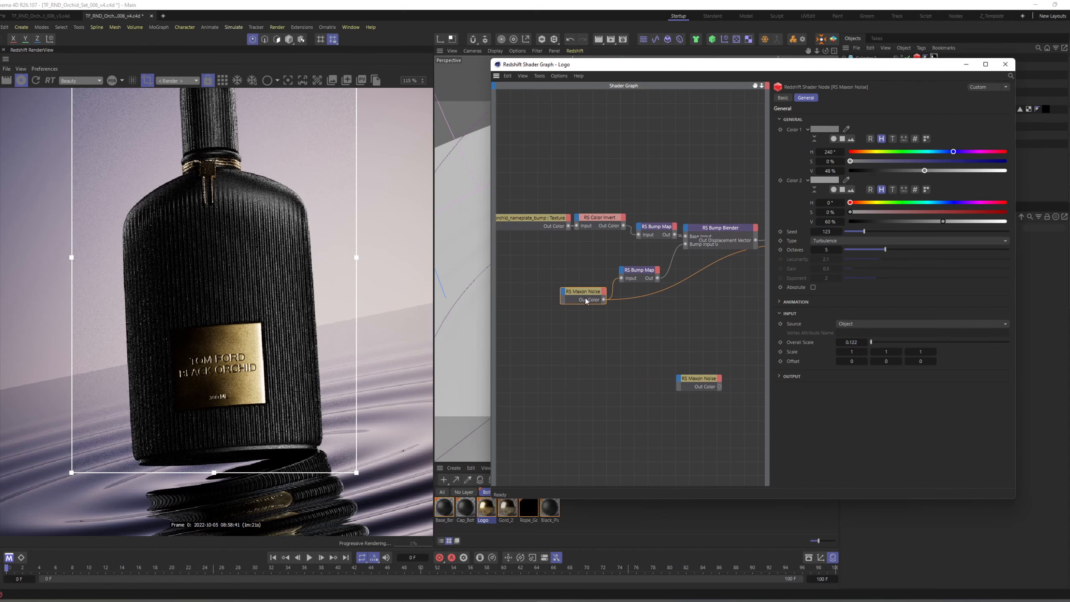
drag(580, 292, 536, 337)
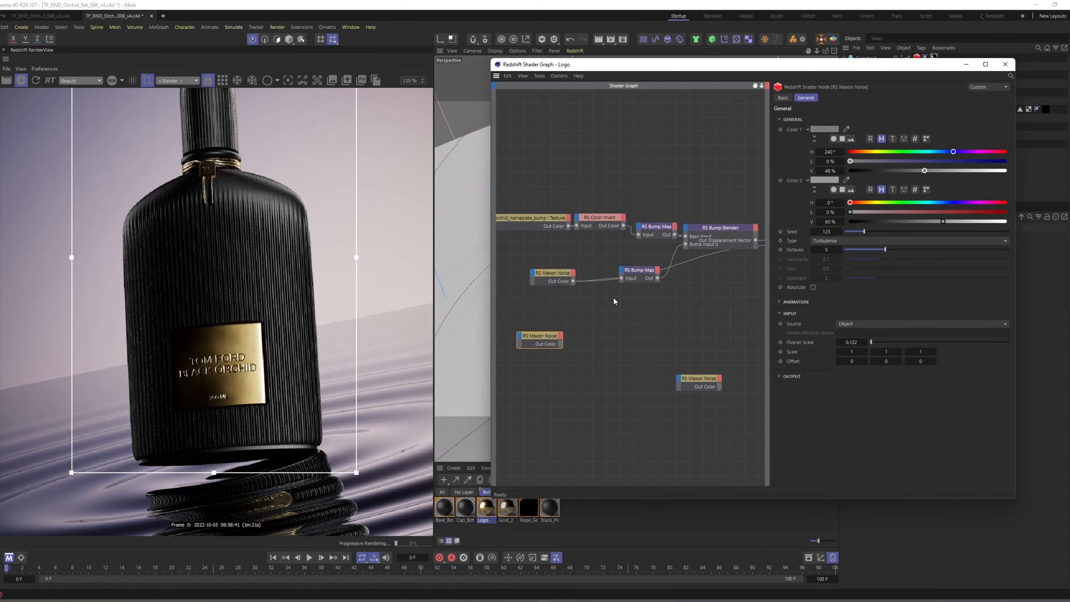
drag(636, 277, 625, 311)
drag(555, 342, 559, 327)
drag(621, 306, 620, 269)
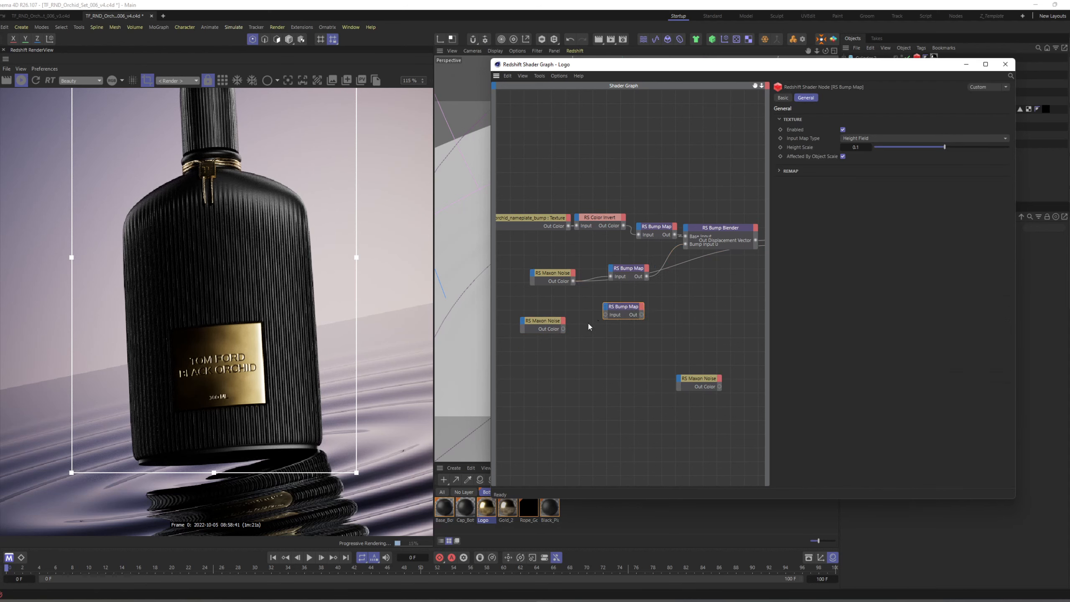
drag(606, 314, 605, 315)
Preview the duplicated Maxon Noise through the material output and set its Overall Scale to 0.01.
click(550, 321)
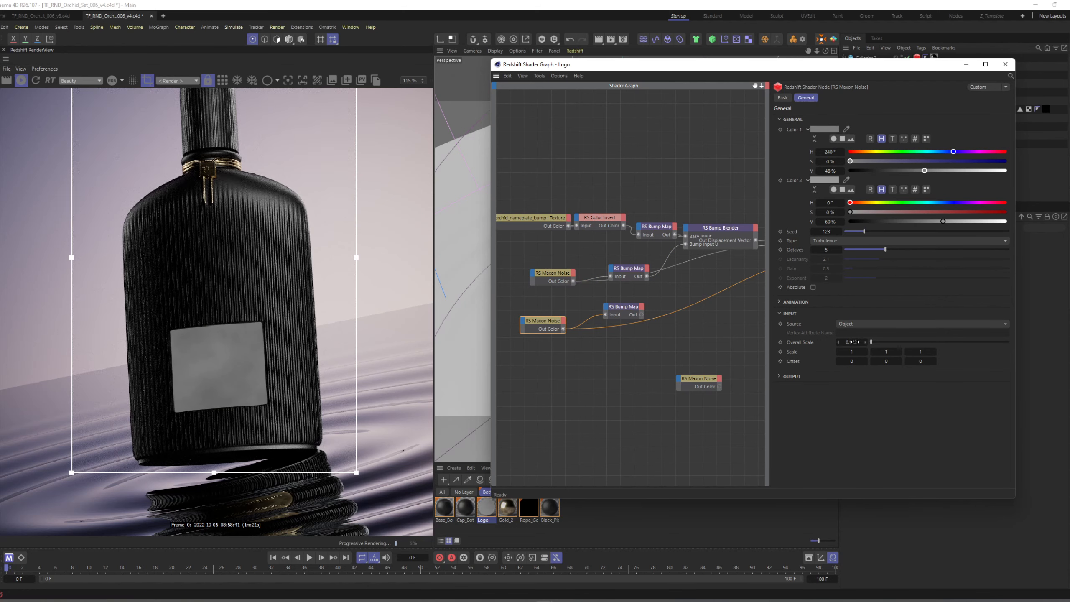
drag(854, 341, 838, 342)
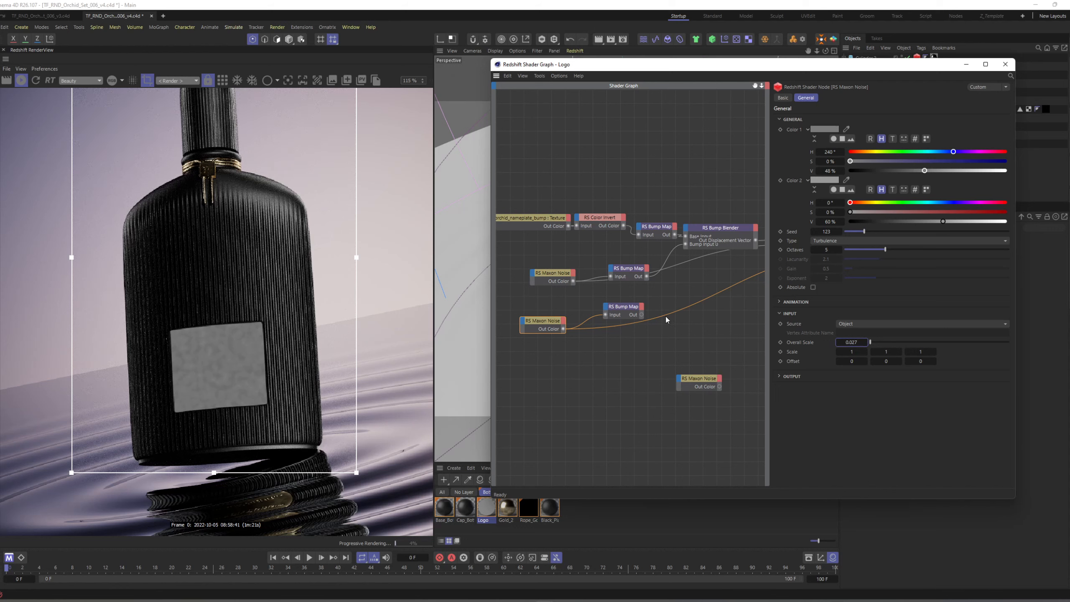
alt+middle_drag(709, 293, 652, 299)
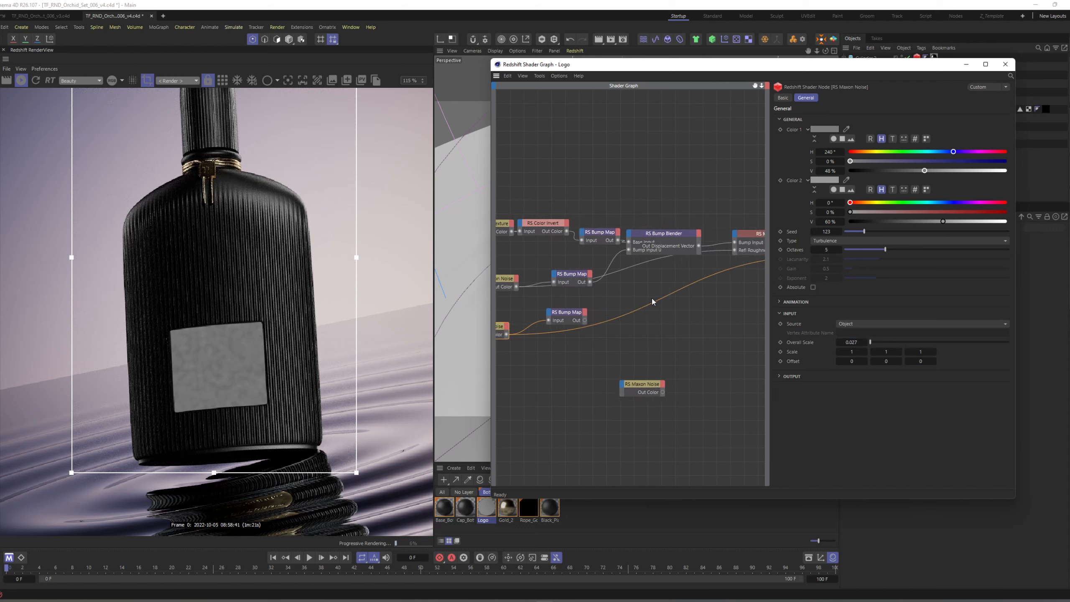
click(853, 342)
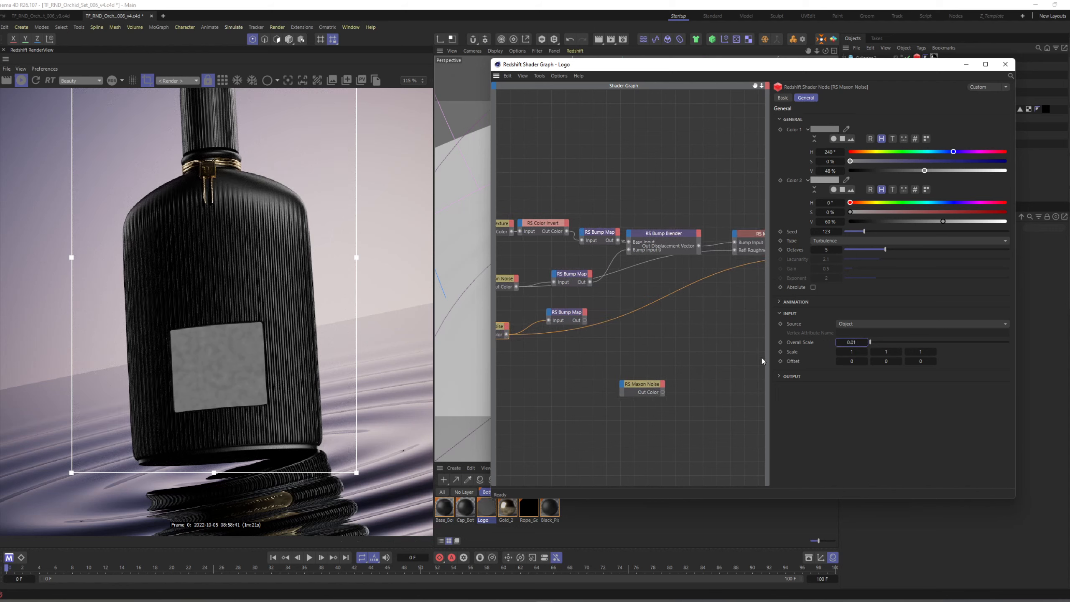
key(Return)
Connect the duplicated Bump Map to the Bump Blender's Layer 1 Bump Input.
alt+middle_drag(665, 354, 704, 353)
drag(622, 320, 666, 241)
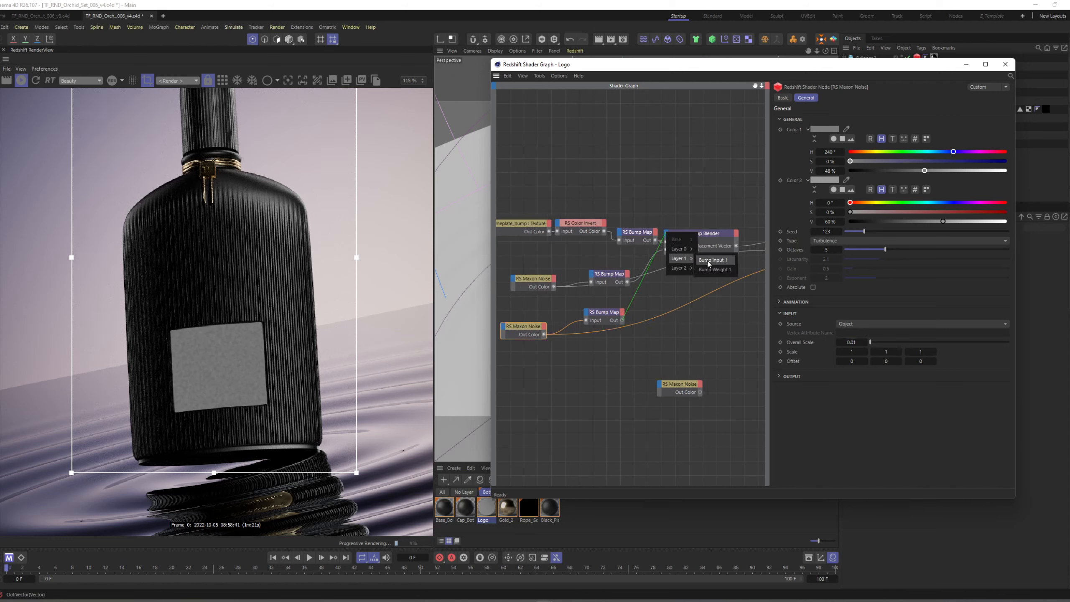
click(707, 261)
Reconnect the RS Material's Out Color to the Output node's Surface.
alt+middle_drag(712, 275, 580, 298)
click(703, 253)
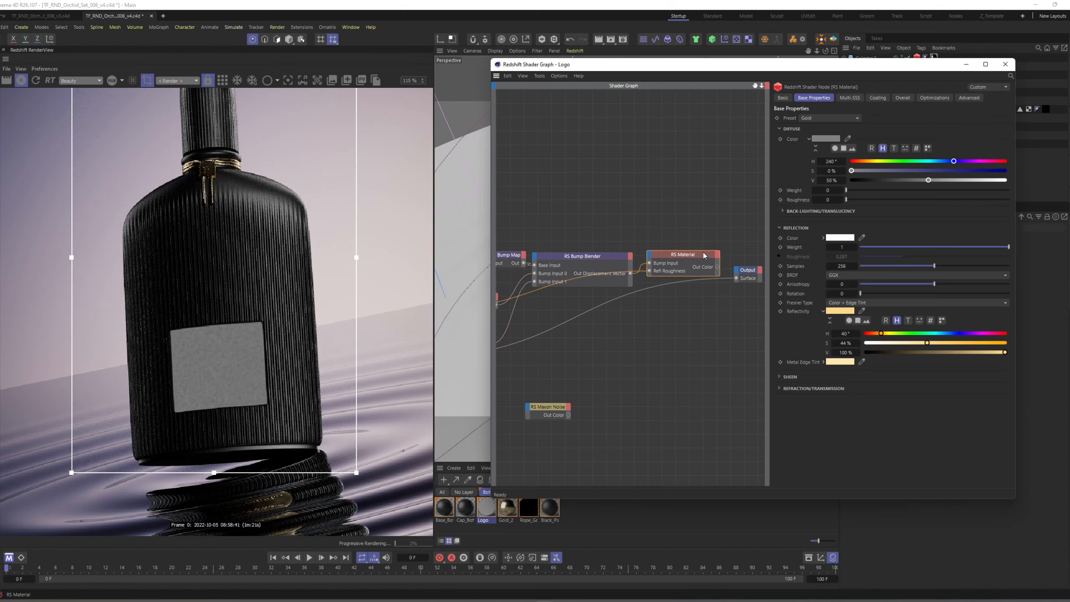
alt+middle_drag(647, 252, 776, 237)
drag(523, 210, 570, 242)
Enable Additive Mode on the Bump Blender and set the Layer 0 and Layer 1 Blend Weights to 1.
click(683, 259)
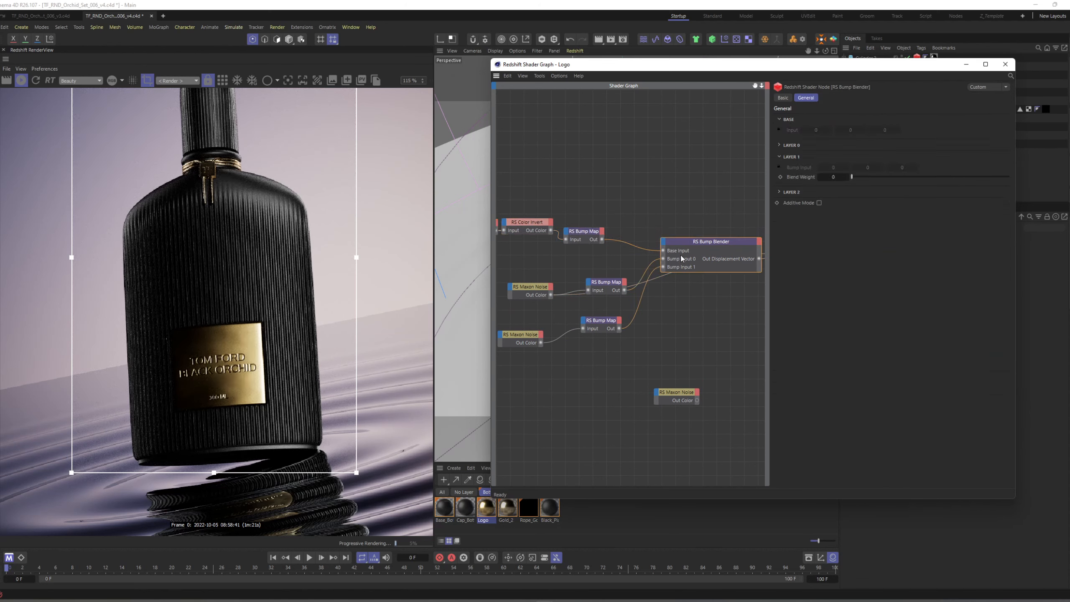
drag(603, 283, 596, 265)
click(678, 246)
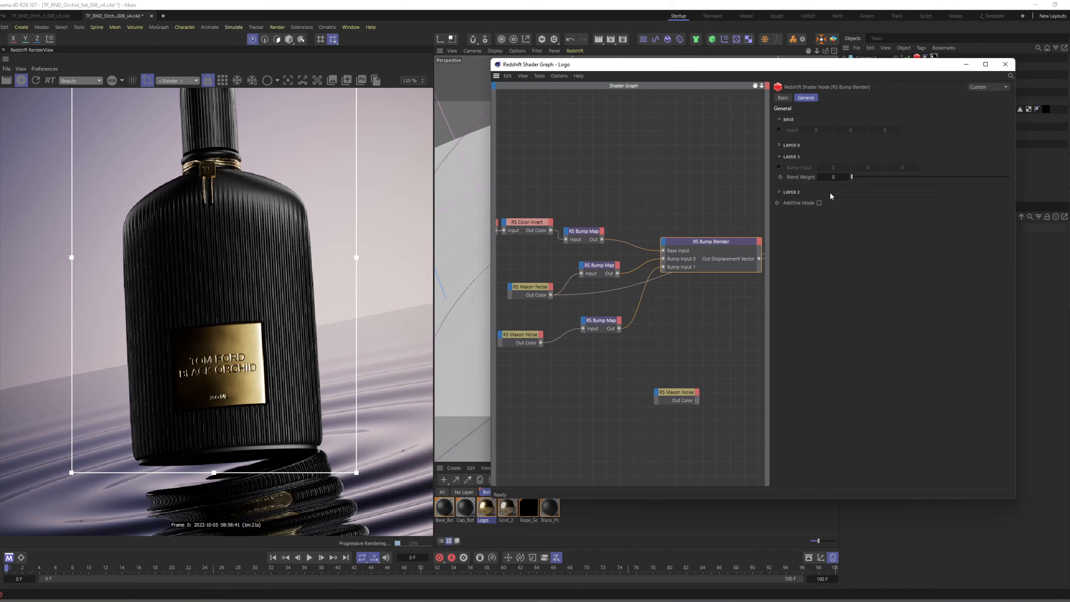
click(780, 146)
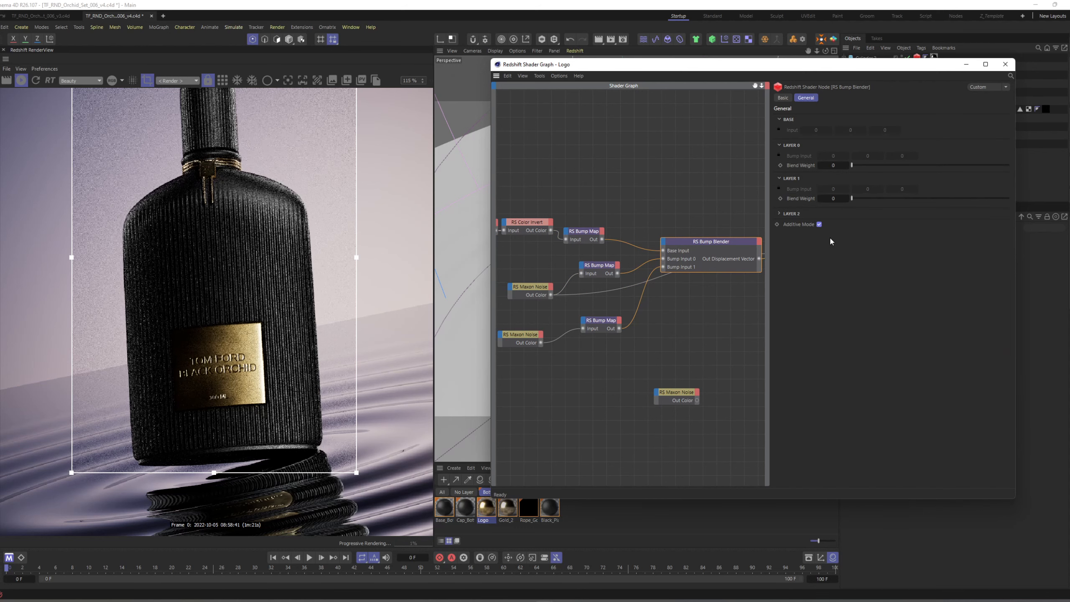
drag(853, 165, 1044, 174)
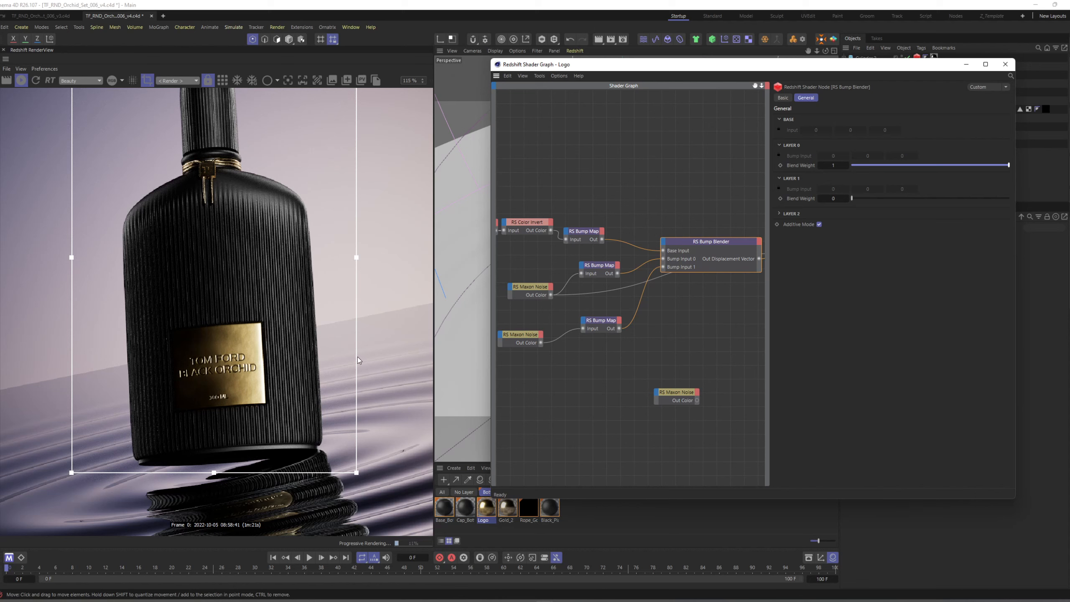
drag(862, 198, 1048, 202)
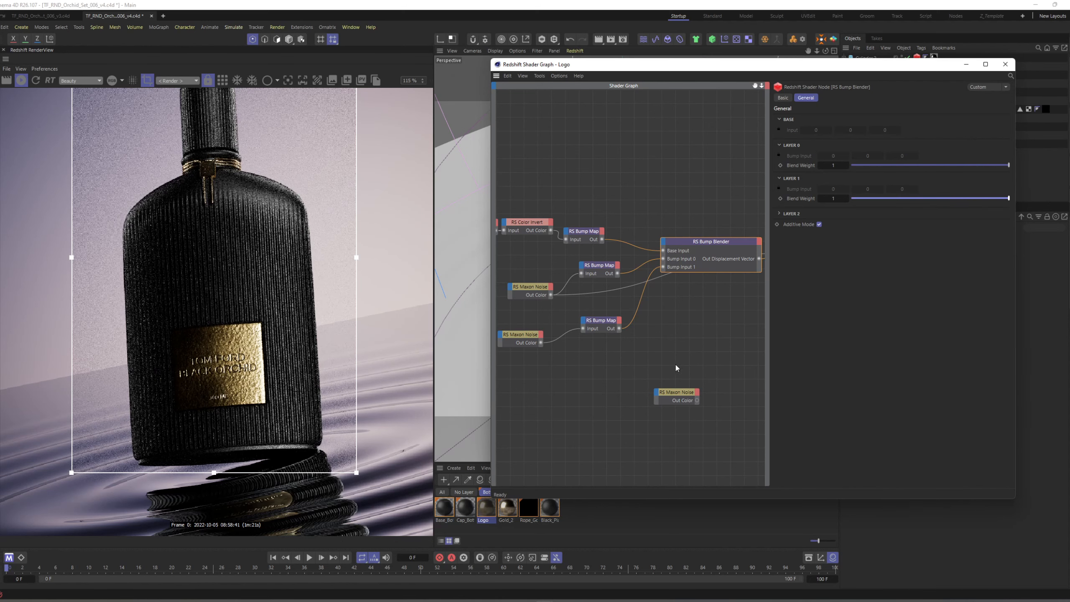
Set the Color 1 brightness of the Maxon Noise feeding Bump Input 1 to 55%.
drag(599, 325, 588, 331)
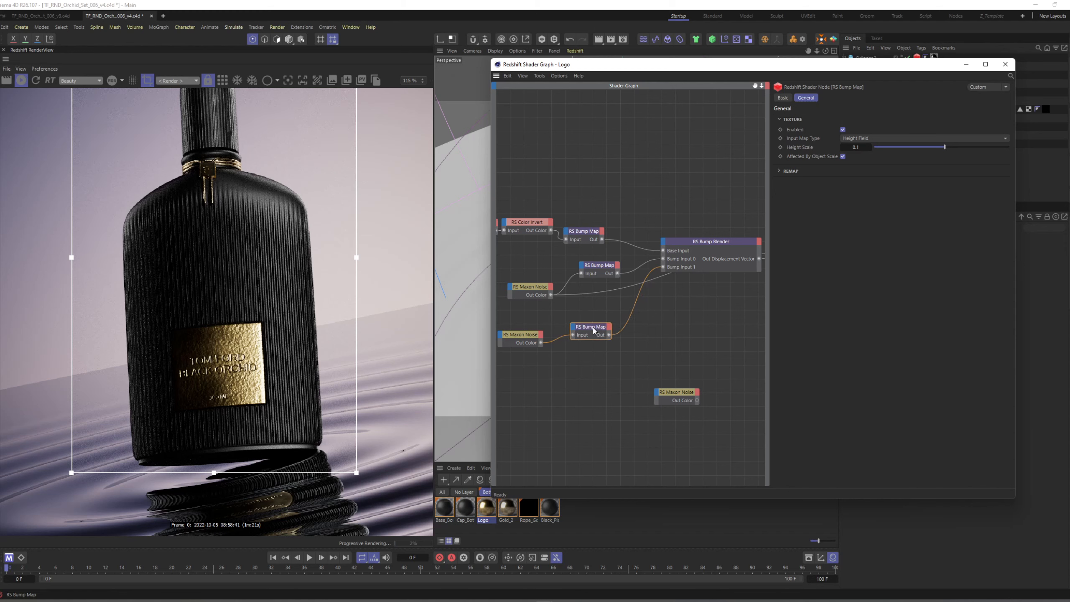
middle_drag(592, 327, 571, 335)
click(574, 333)
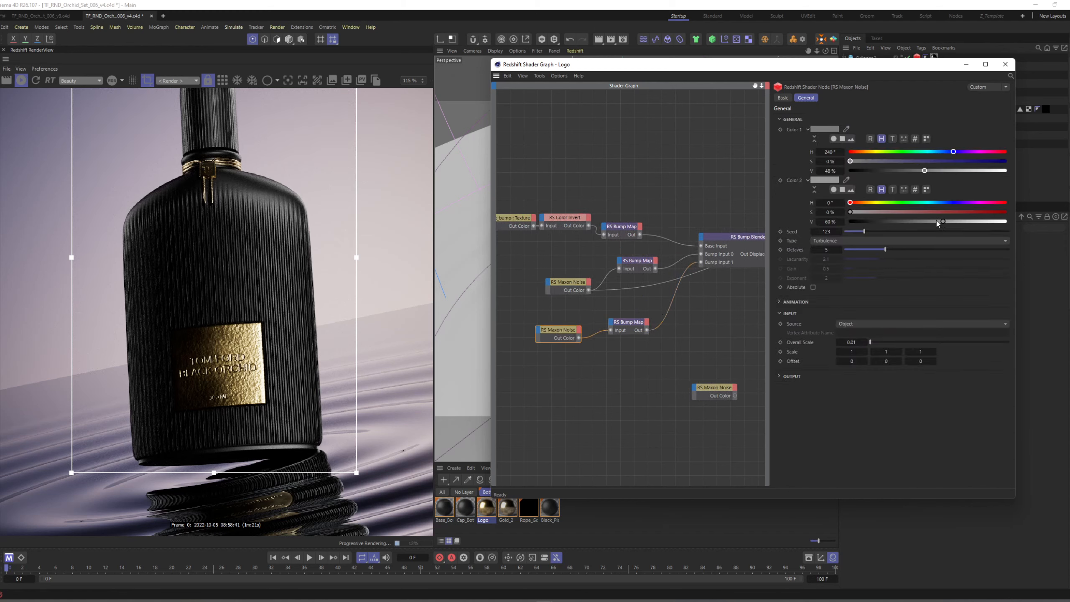
click(932, 171)
click(936, 170)
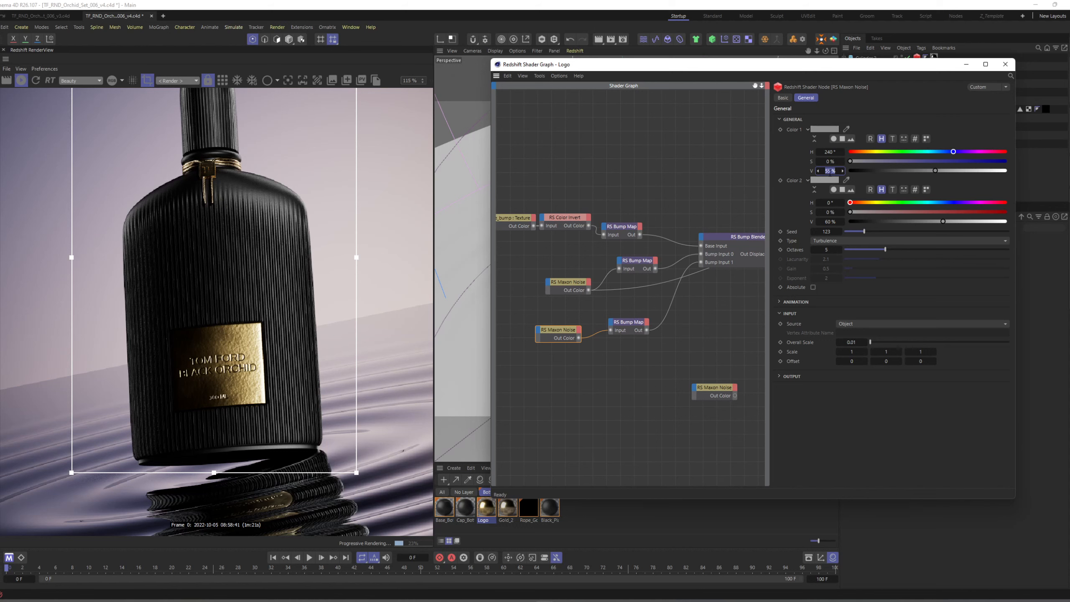
drag(831, 171, 832, 170)
Set the Maxon Noise feeding Bump Input 0 to Color 1 brightness 20% and Color 2 brightness 62%, and close the shader graph.
alt+middle_drag(669, 309, 627, 317)
drag(675, 254, 671, 224)
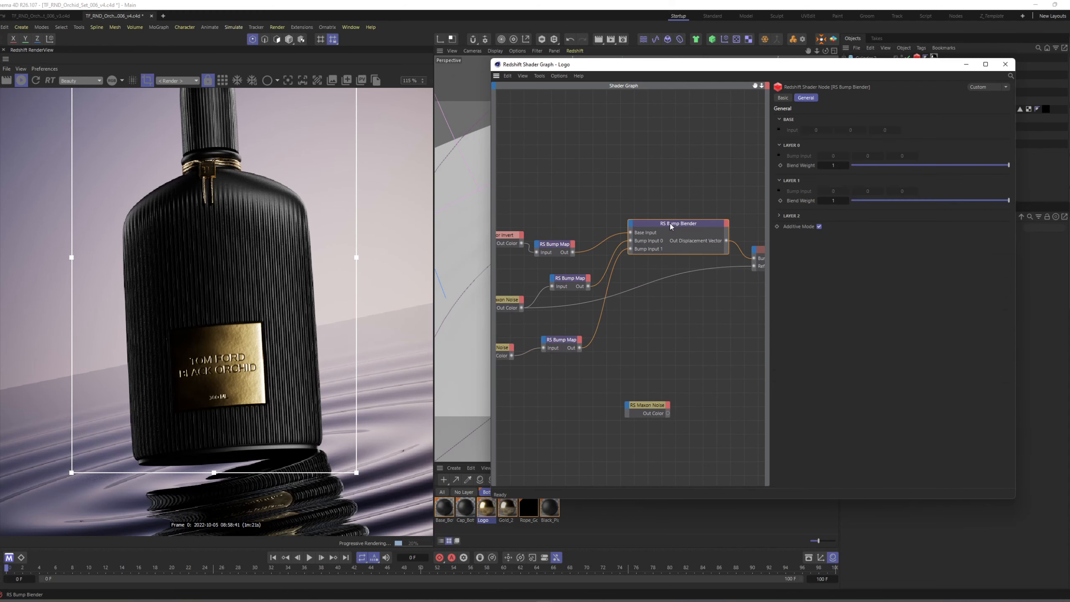
alt+middle_drag(532, 302, 564, 289)
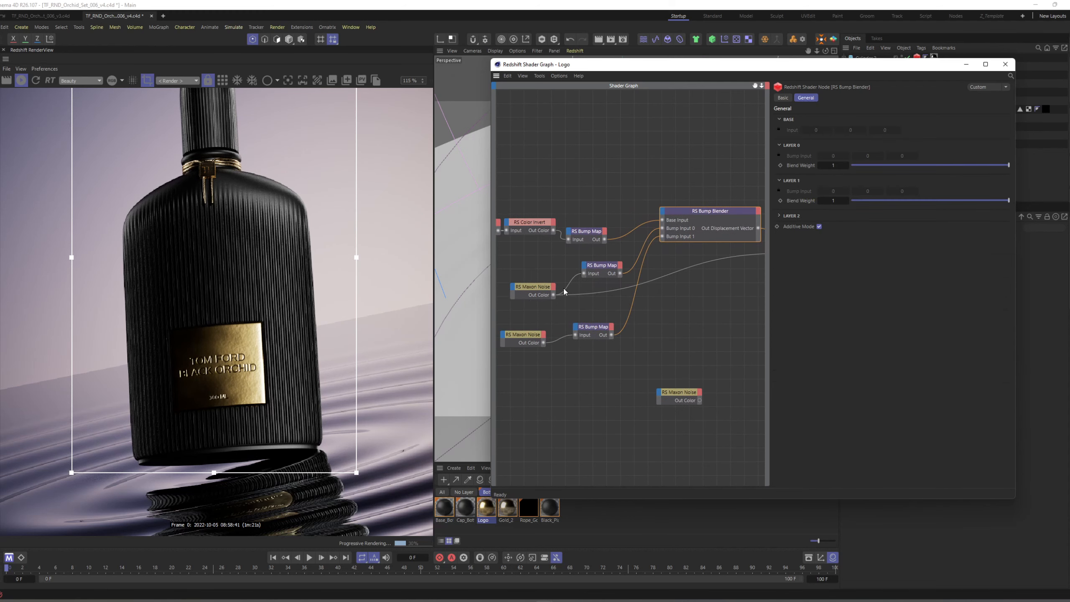
click(528, 286)
alt+middle_drag(653, 294, 623, 308)
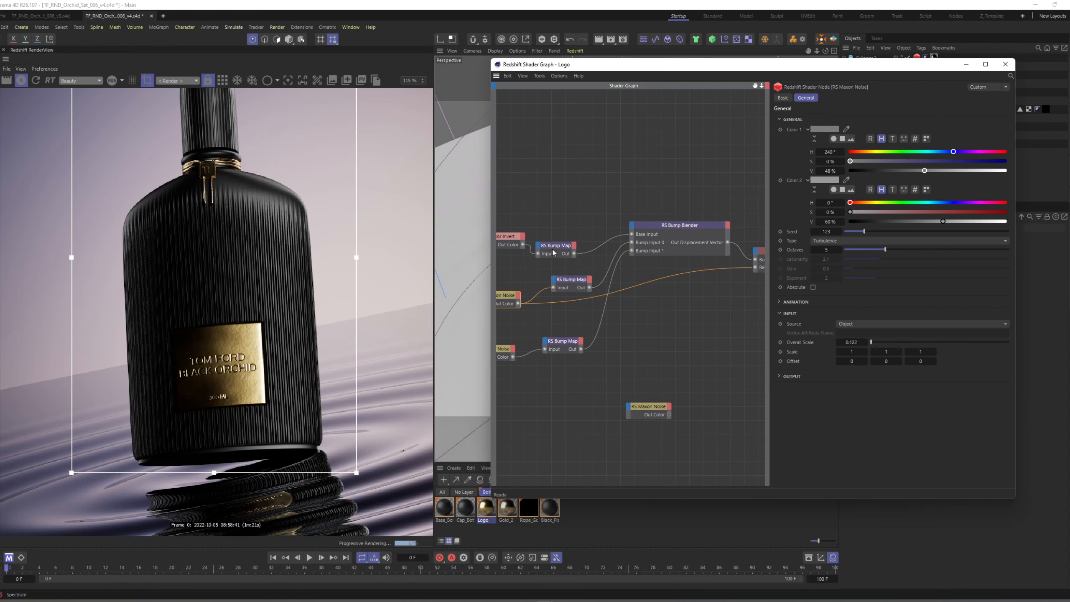
drag(916, 172, 881, 175)
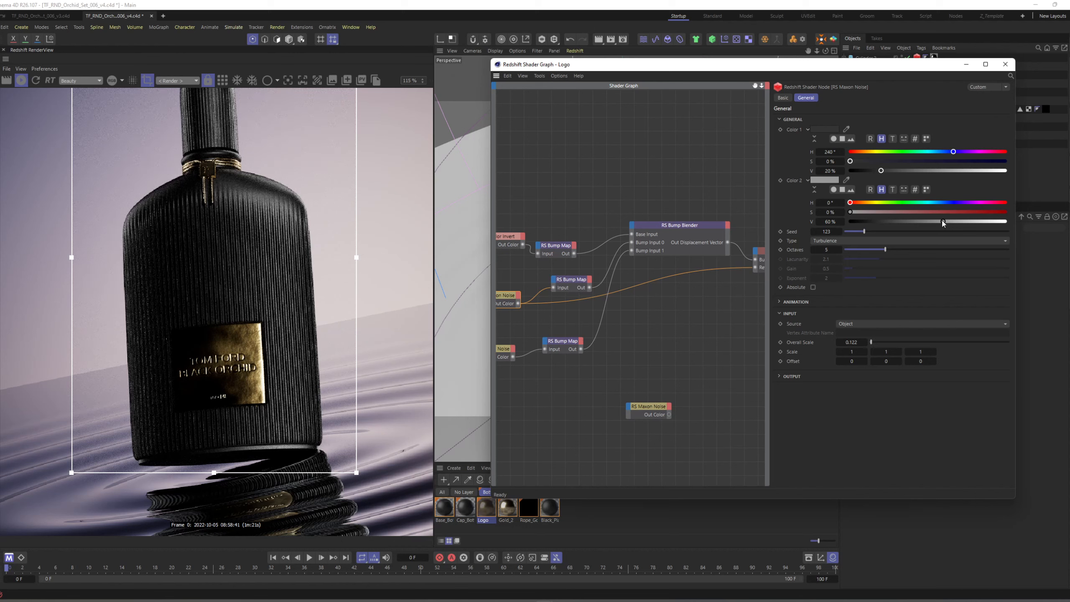
mouse_move(943, 221)
mouse_down()
mouse_move(899, 219)
mouse_move(960, 215)
mouse_up()
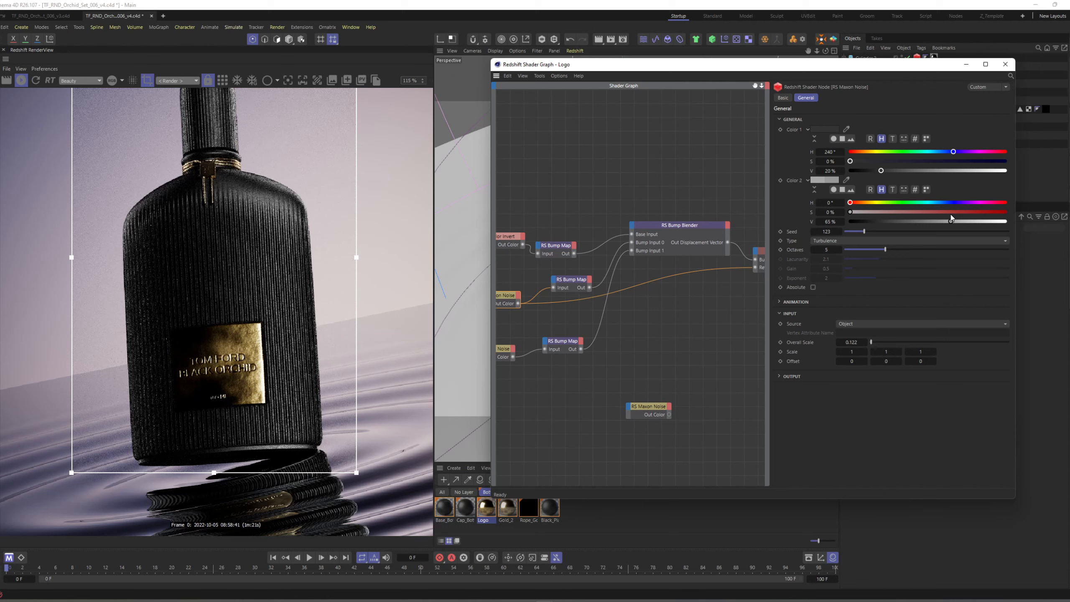
drag(951, 216, 949, 216)
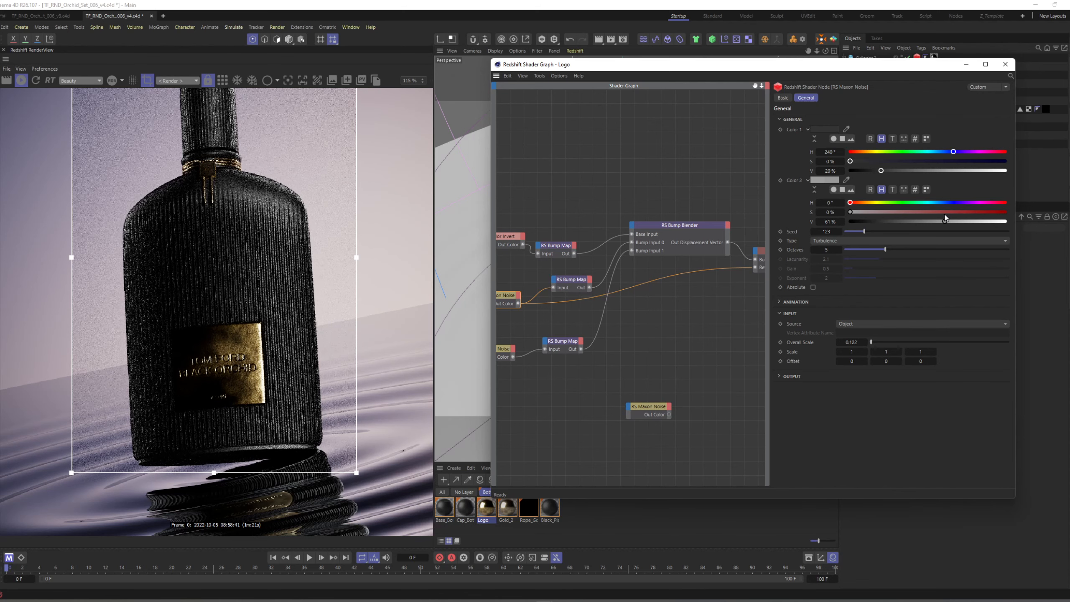
drag(945, 218, 943, 219)
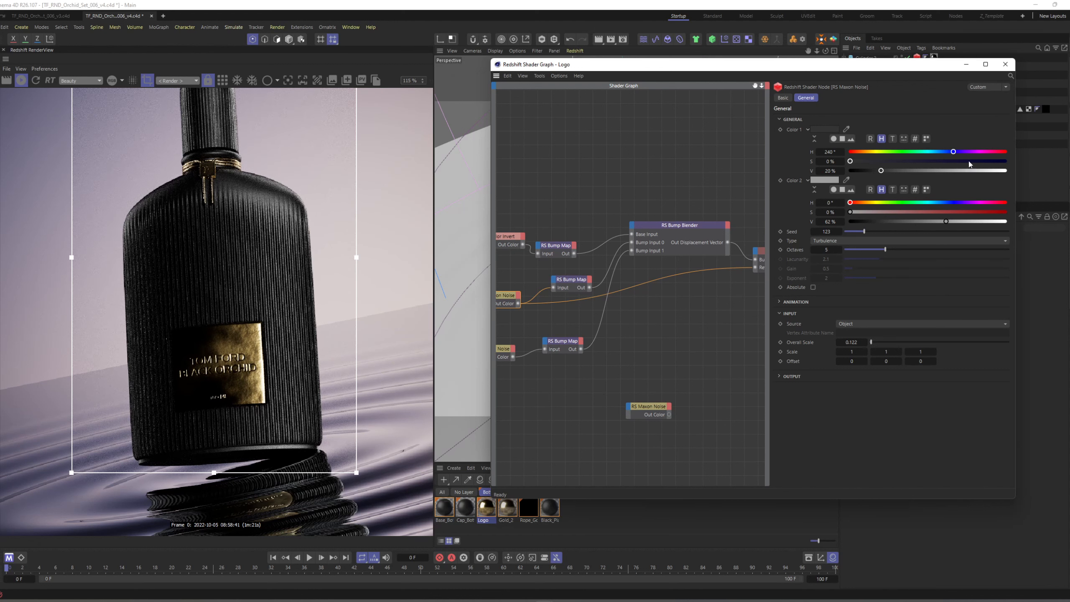
click(1005, 64)
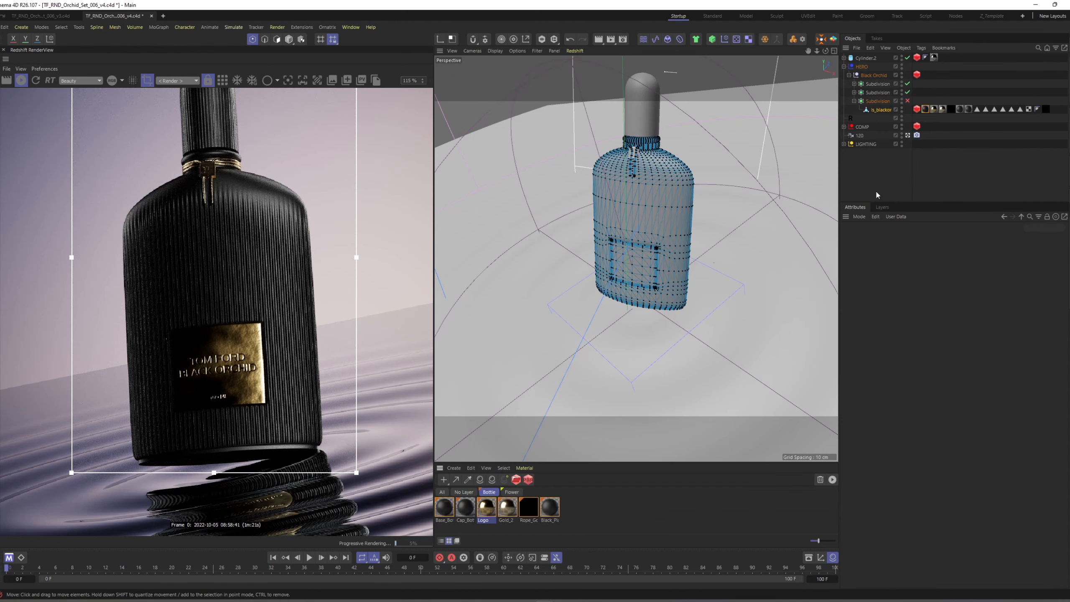
Split the gold nameplate polygon selection into a separate object and delete those polygons from the original bottle mesh.
key(Return)
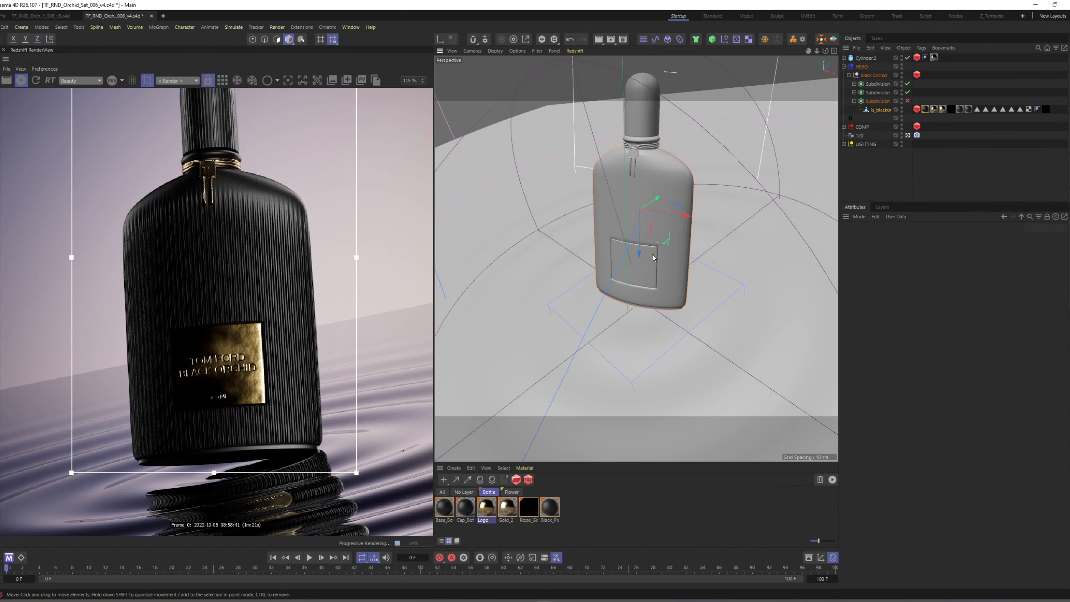
double_click(985, 108)
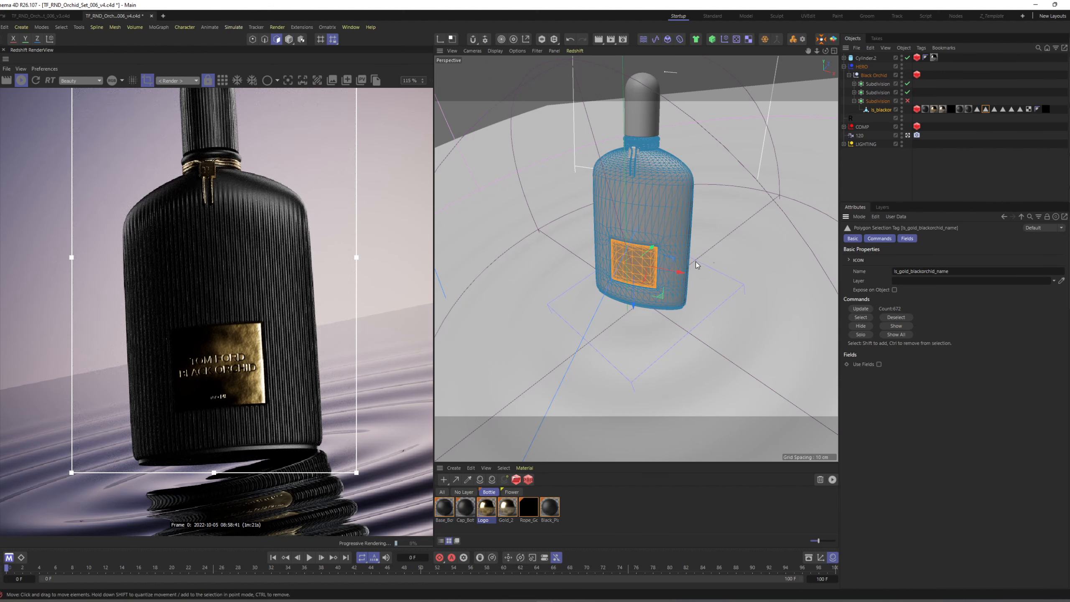
key(u)
key(p)
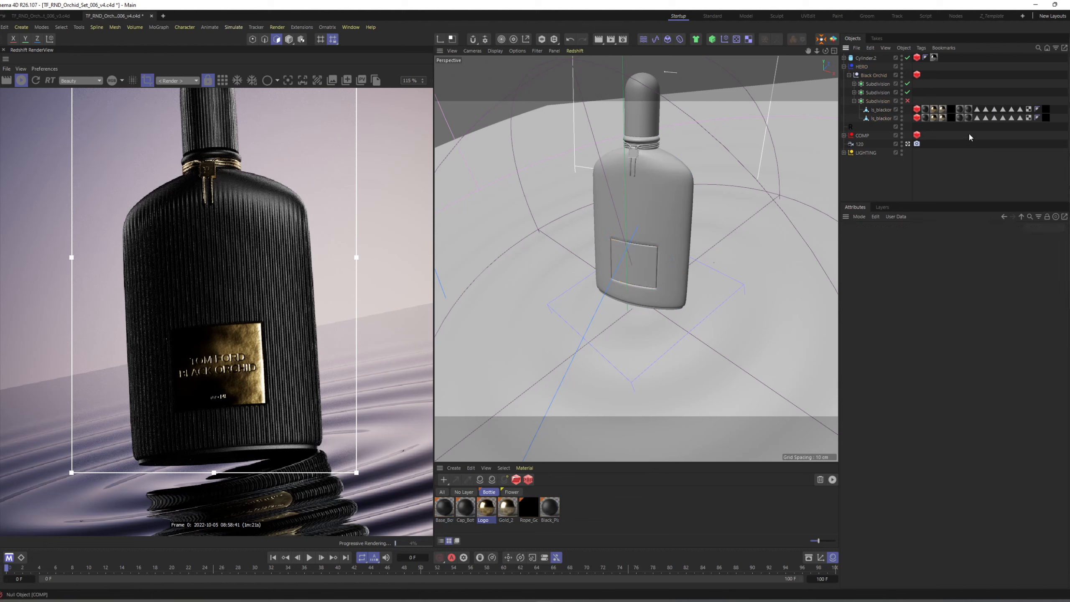
click(879, 110)
key(Delete)
key(Return)
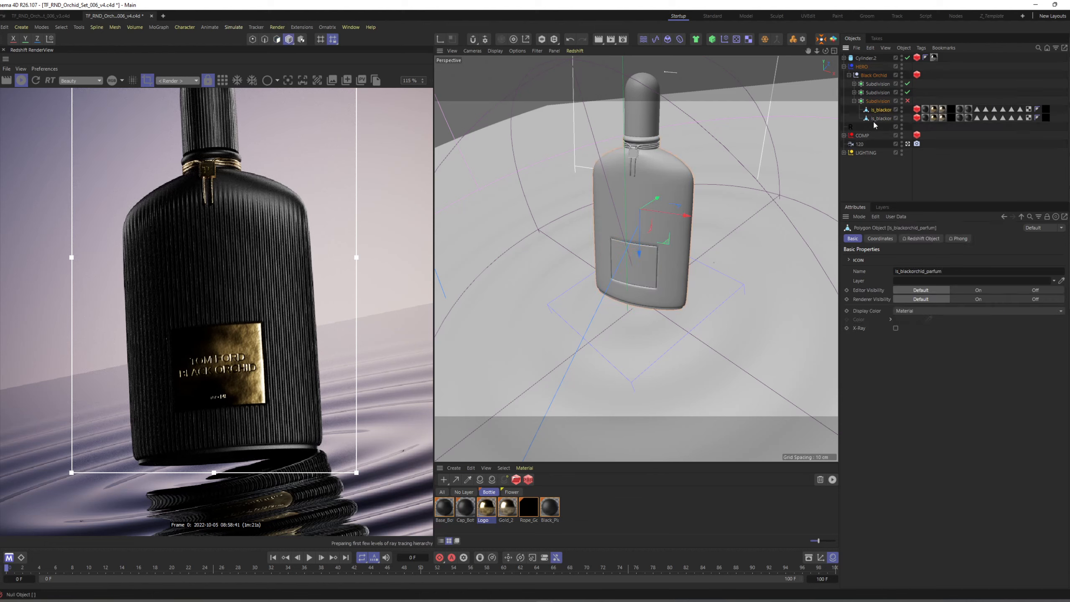
Rename the split nameplate object as label.
click(874, 118)
alt+drag(706, 262, 656, 230)
click(821, 39)
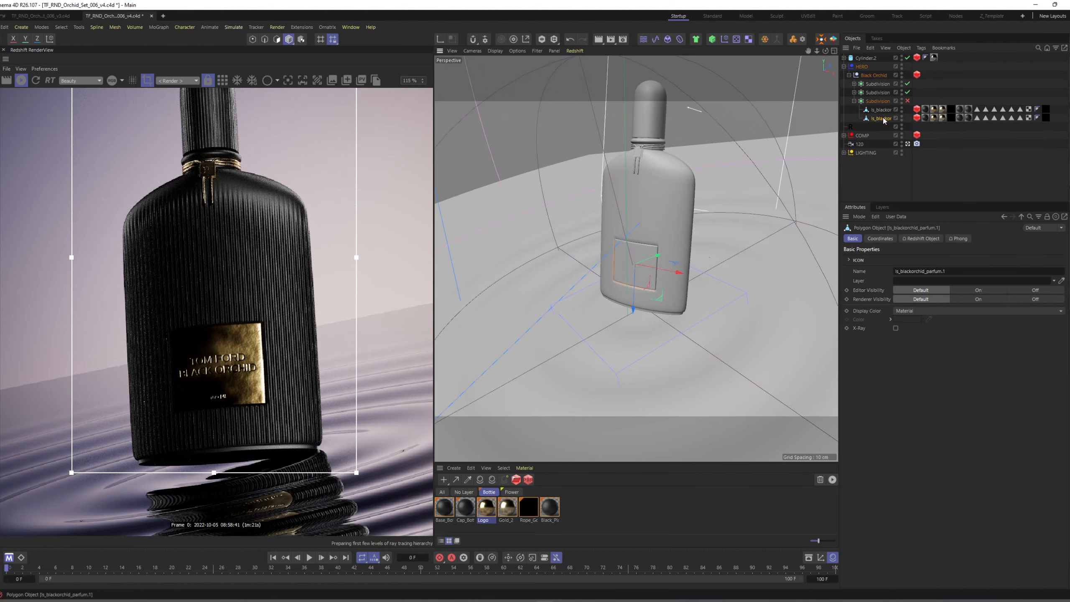
double_click(881, 118)
key(BackSpace)
key(Return)
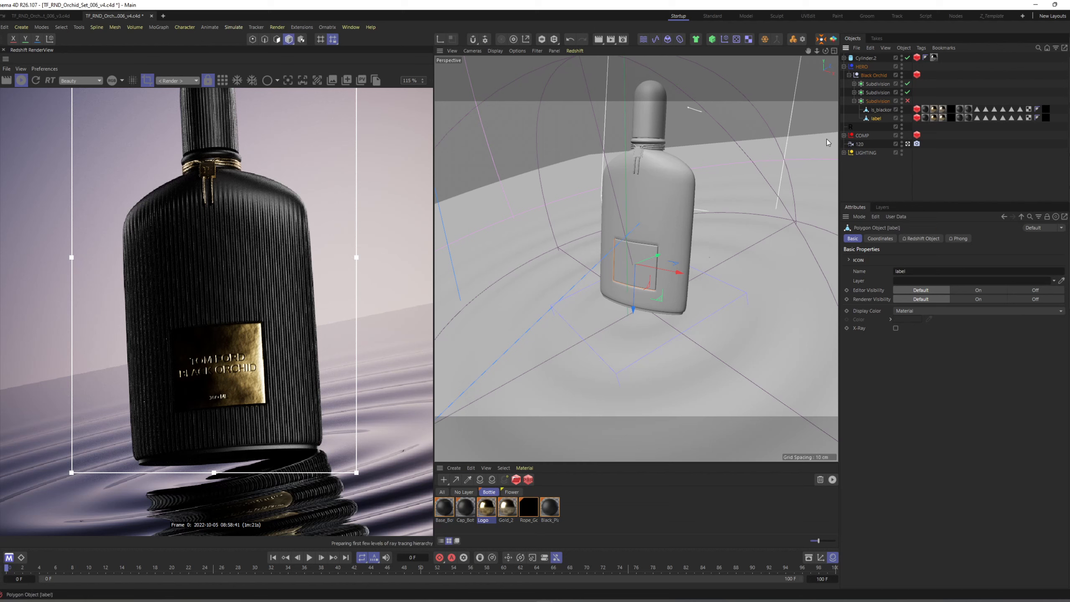
Duplicate the Key light and replace Black Orchid with the label object in the copy's Project include list.
click(844, 152)
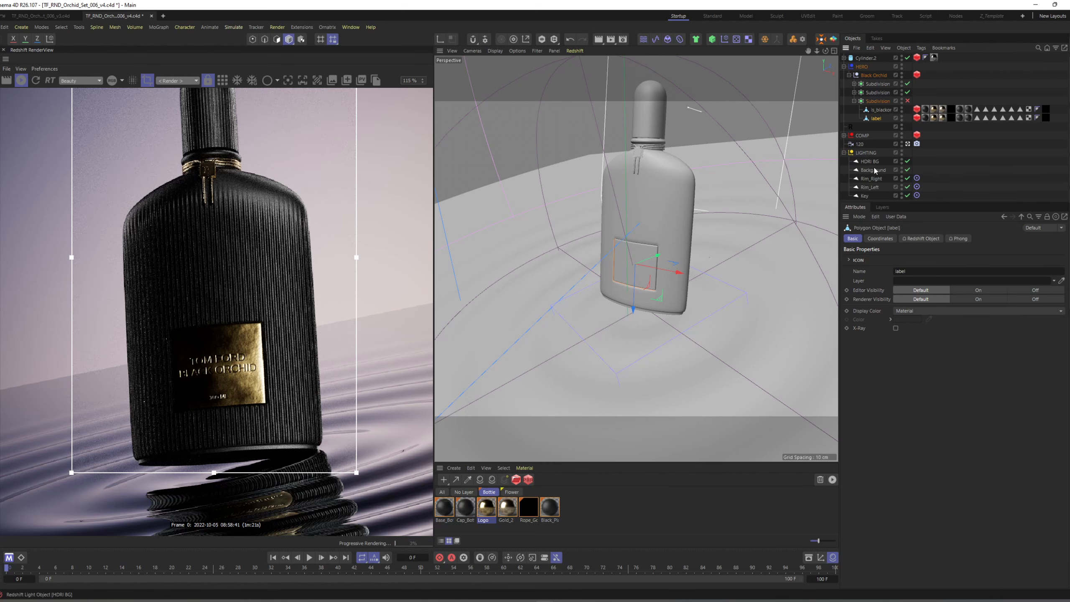
click(865, 196)
click(956, 238)
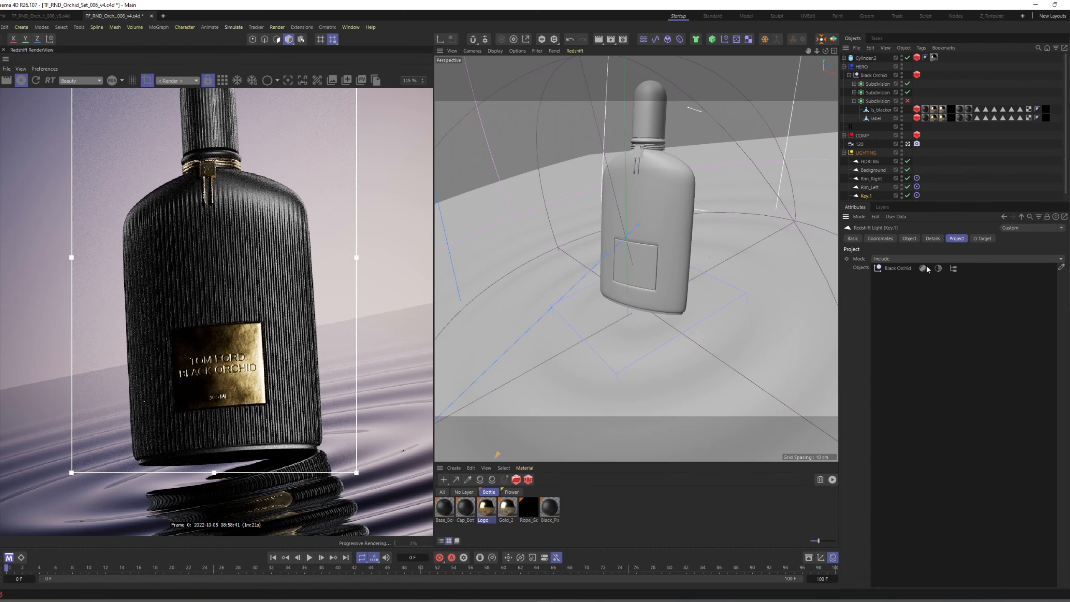
click(908, 267)
key(Delete)
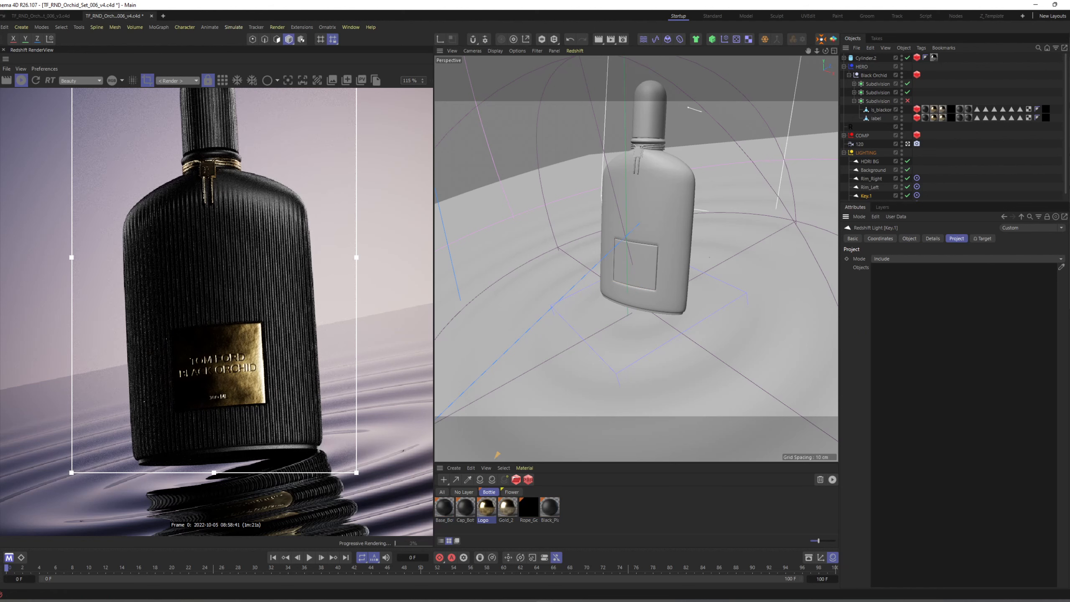
click(1061, 267)
click(880, 119)
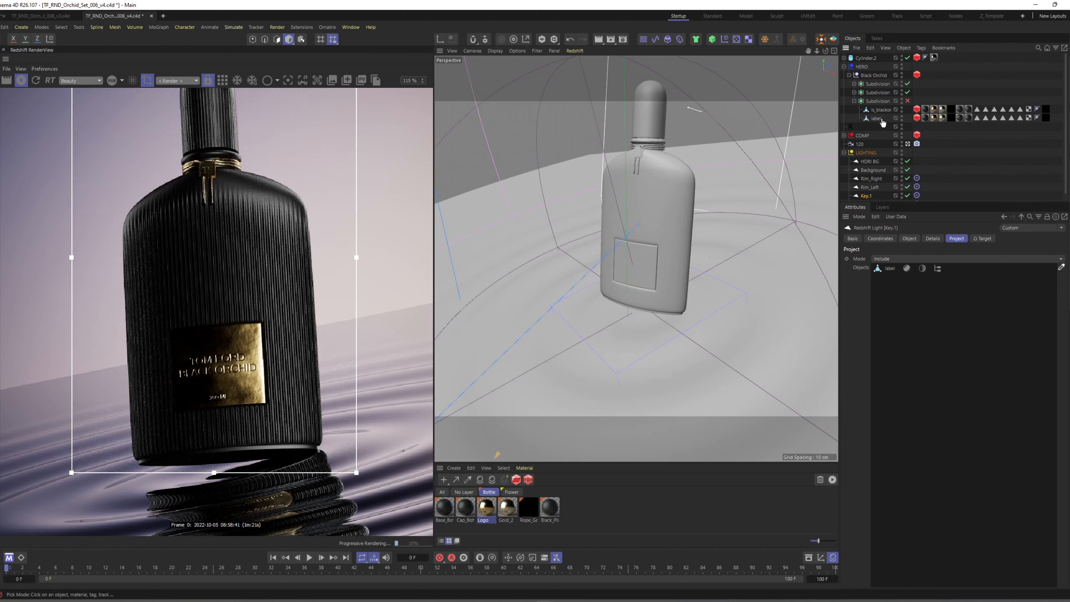
Assign the label object as the duplicated key light's target and rename the light Label.
click(694, 254)
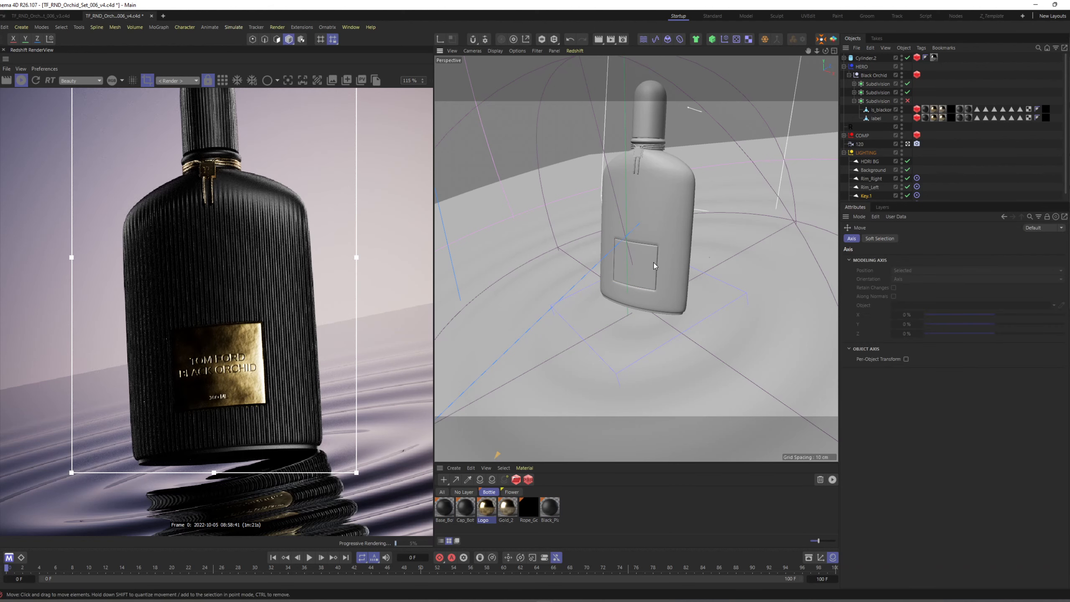
mouse_move(667, 264)
alt+mouse_down()
mouse_move(711, 258)
mouse_move(669, 259)
alt+mouse_up()
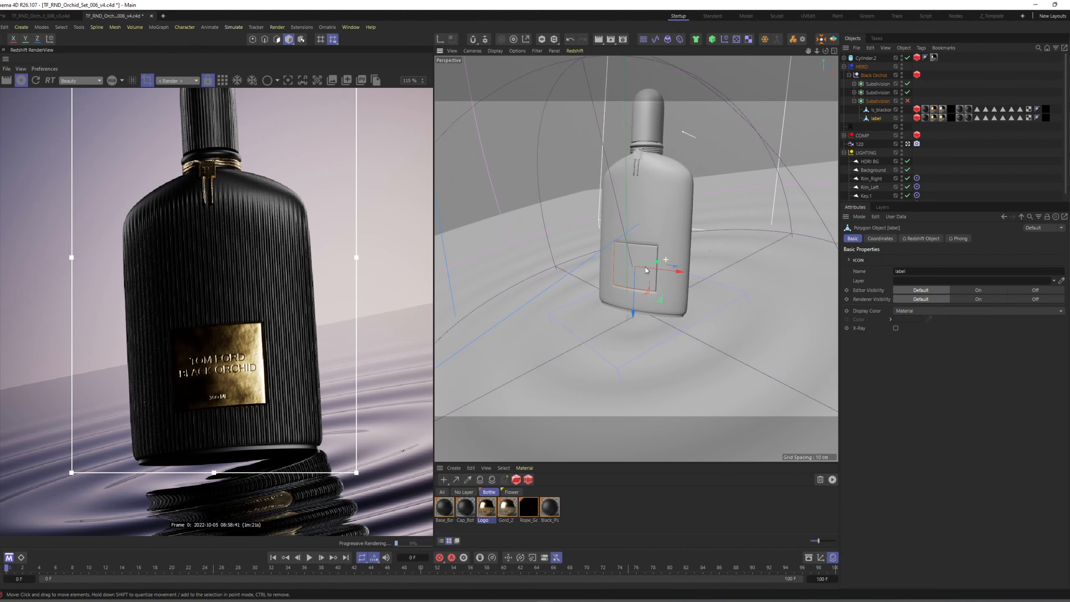
scroll(878, 194, down, 1)
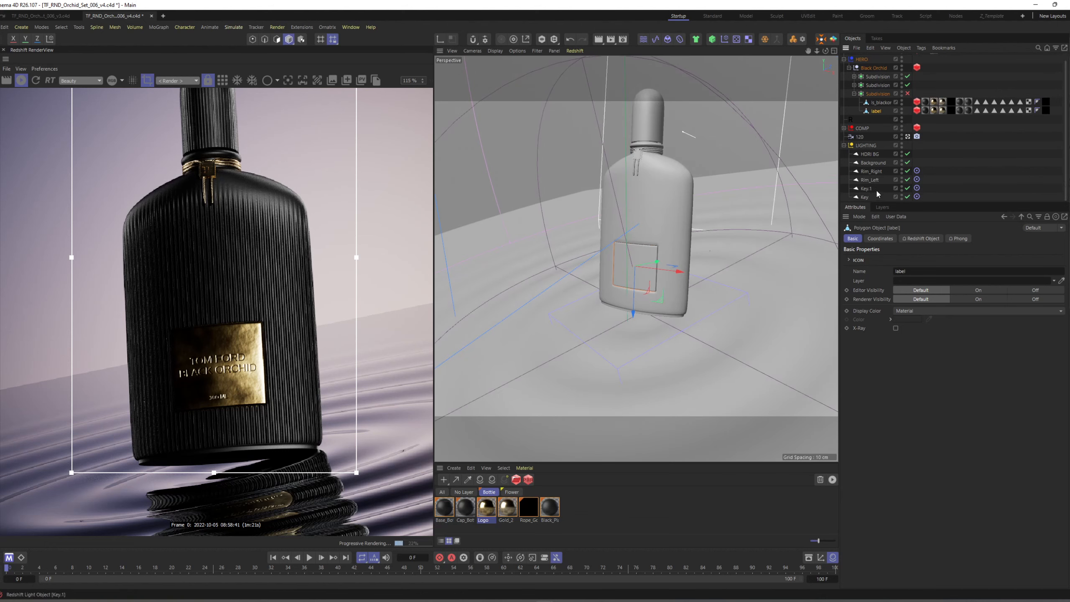
click(916, 188)
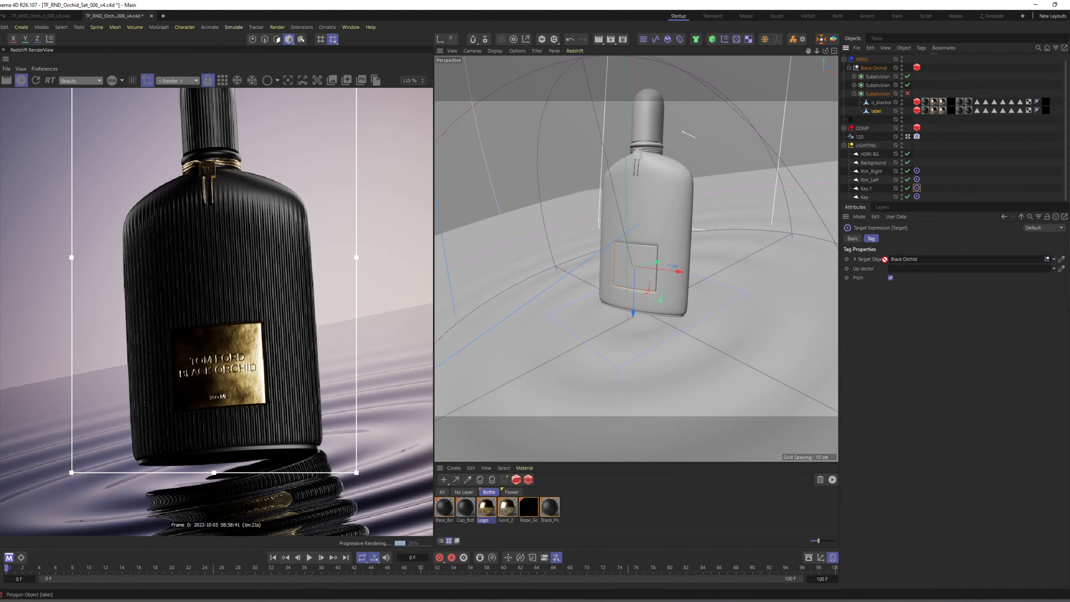
double_click(870, 188)
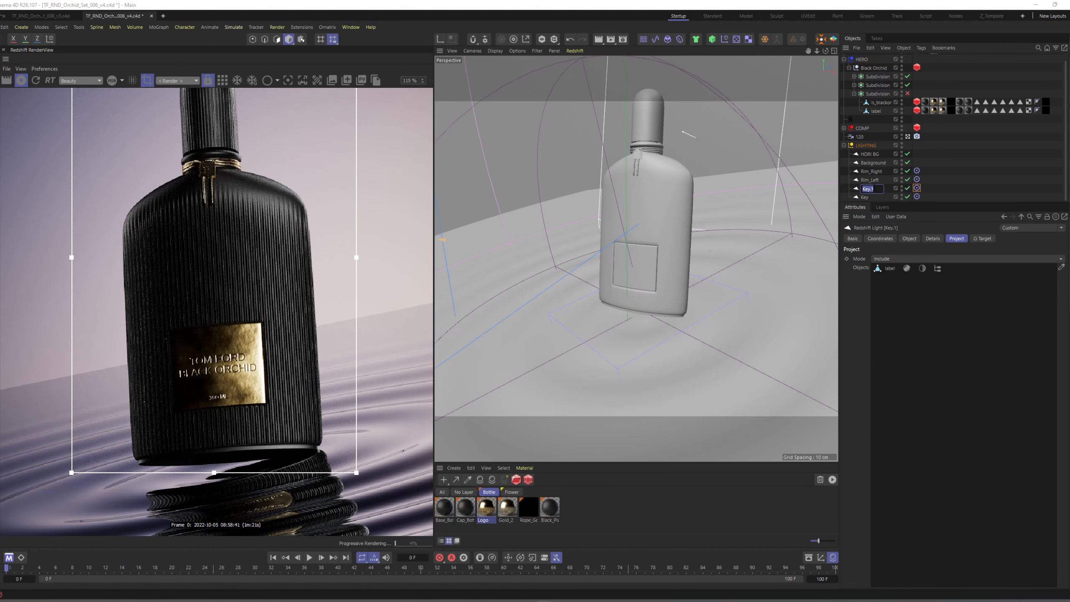
text(Label)
key(Return)
Reposition the Label light relative to the bottle and set its Intensity to 5.
scroll(234, 272, down, 4)
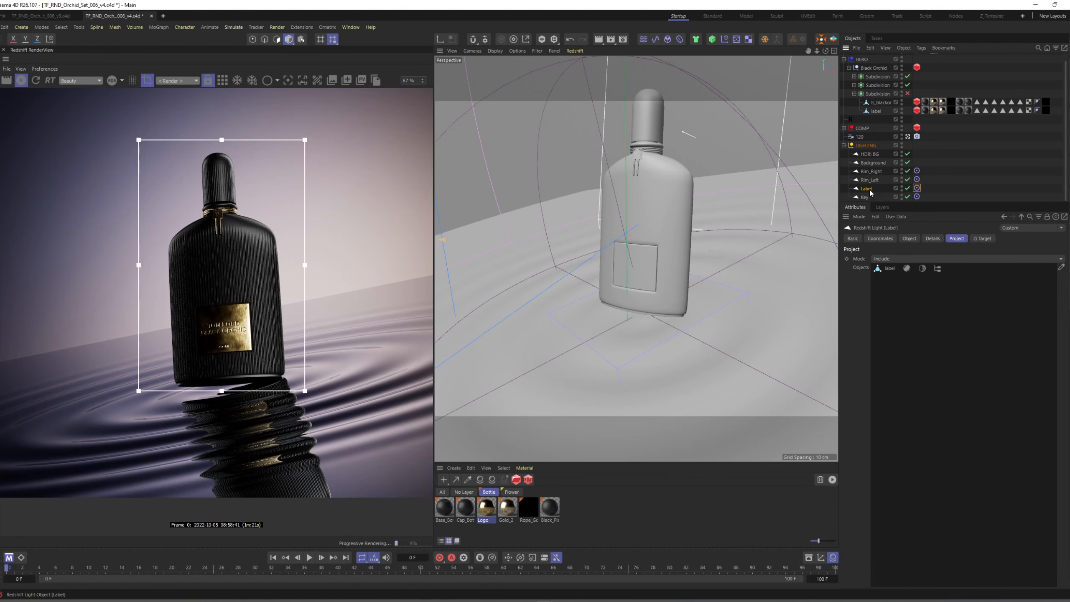
alt+right_drag(720, 261, 644, 306)
alt+drag(645, 306, 706, 264)
click(902, 239)
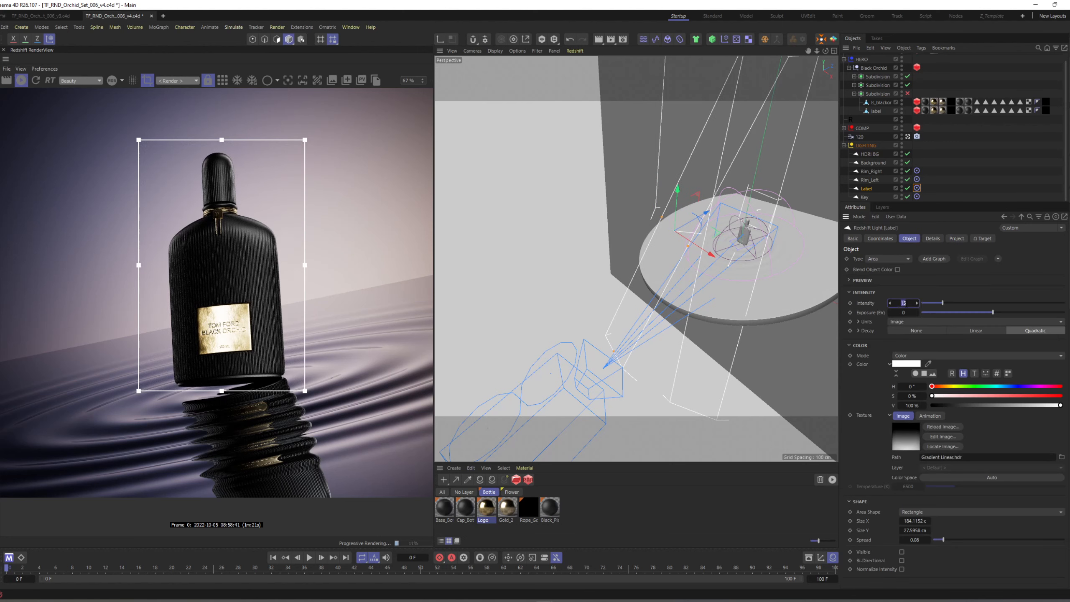
text(5)
key(Return)
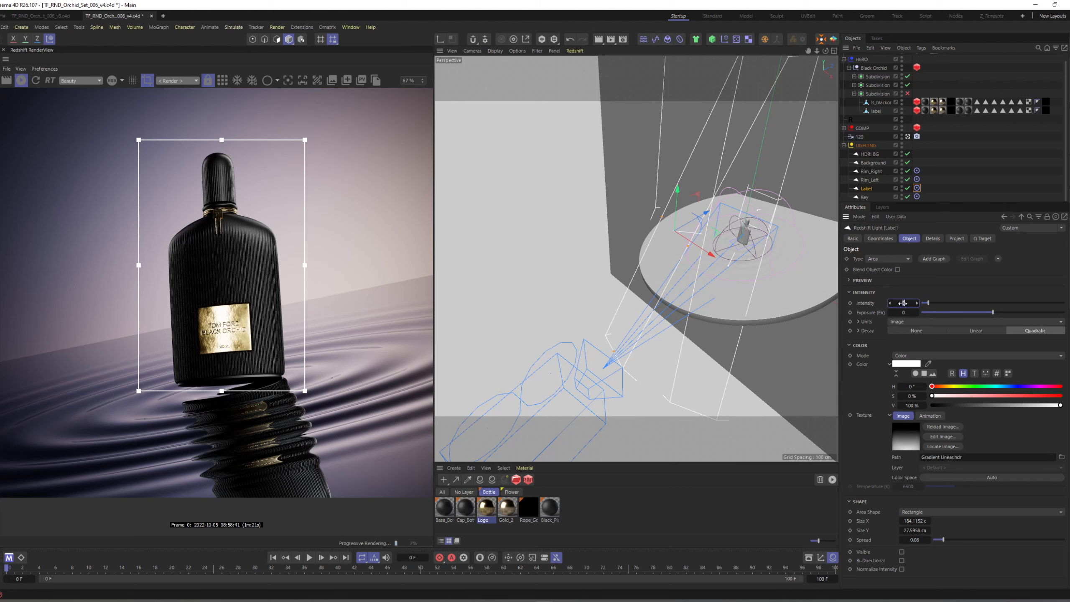
Set the Label light's Intensity to 2 and shrink its area shape along Size Y.
text(2)
key(Return)
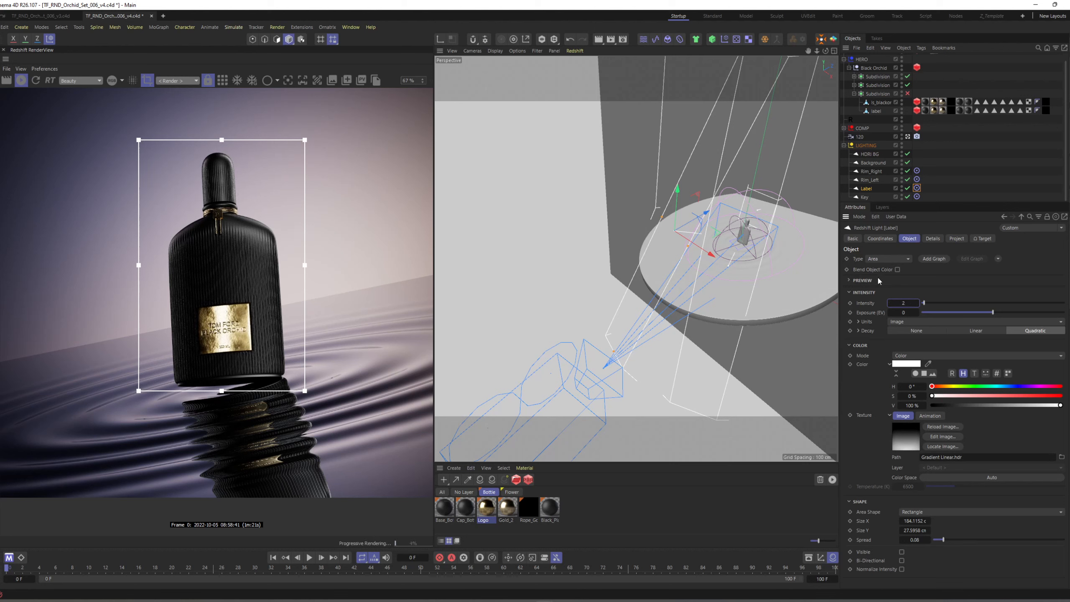
alt+drag(763, 273, 811, 293)
drag(703, 256, 686, 268)
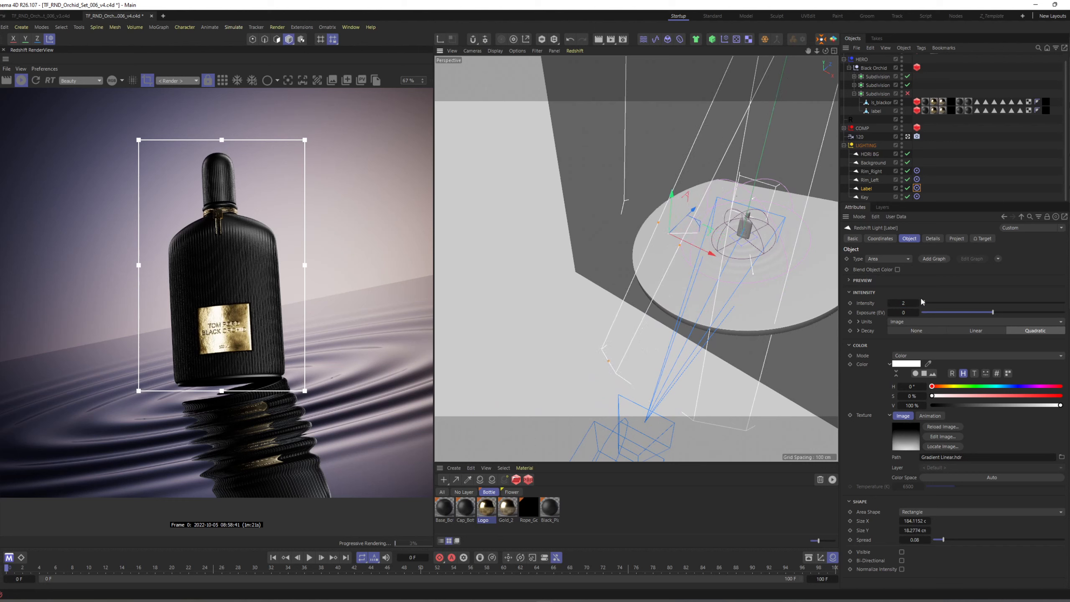
Lower the Label light's Exposure (EV) to -2.5.
click(907, 312)
drag(905, 311, 906, 312)
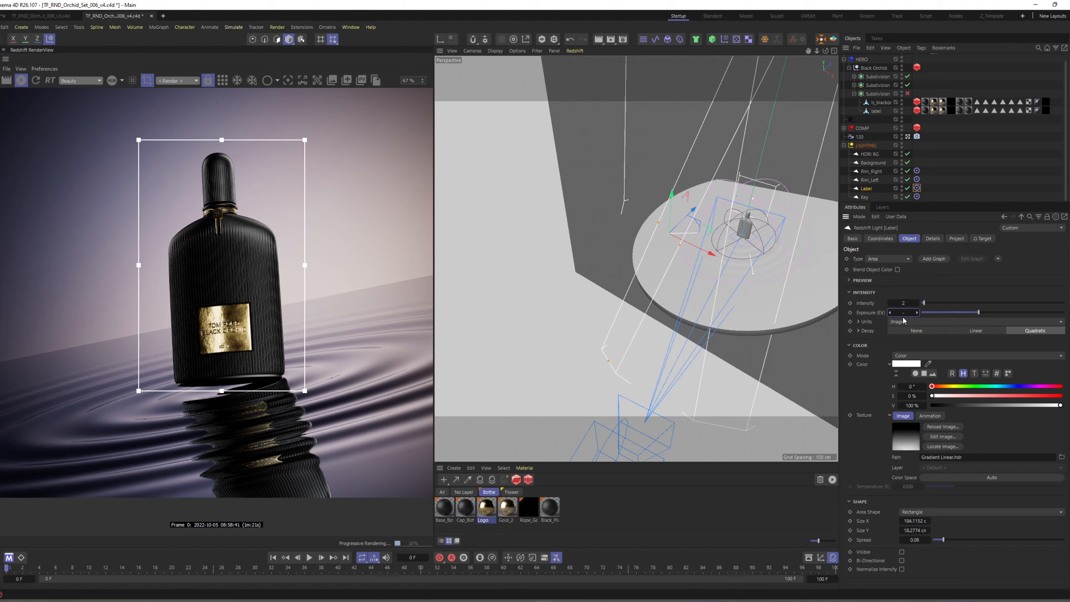
text(.5)
key(Return)
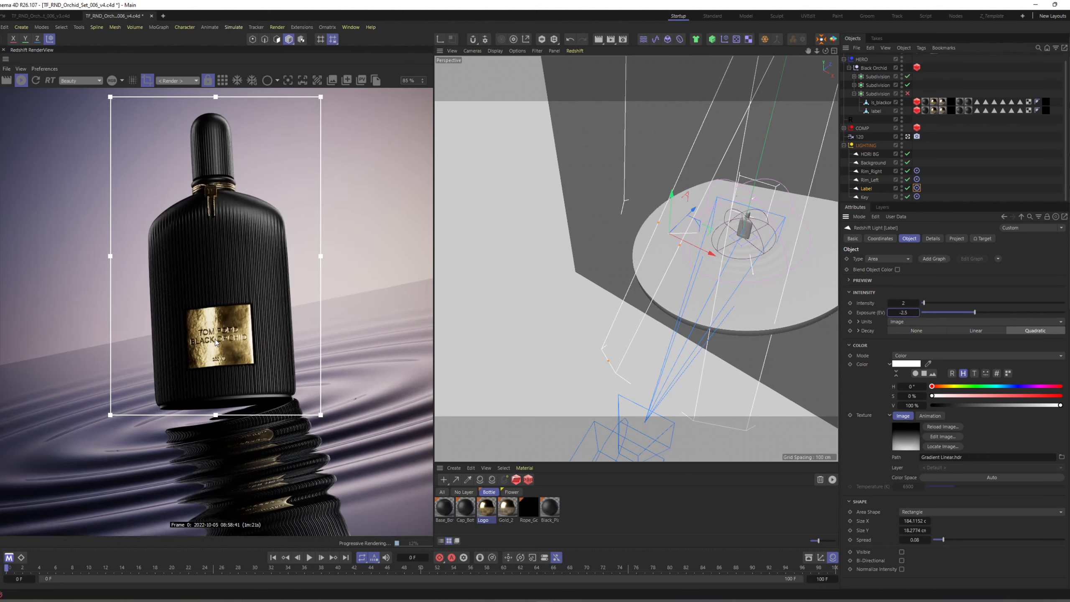
scroll(219, 341, up, 5)
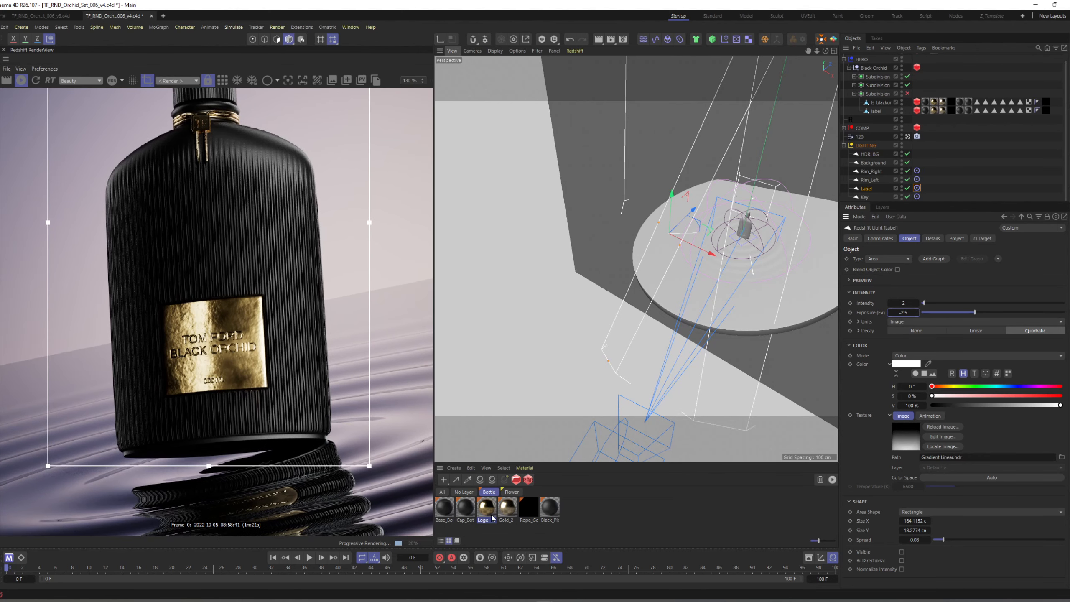
Open the Logo material's shader graph and set the Height Scale of the Bump Map feeding Bump Input 1 to 0.03.
double_click(487, 510)
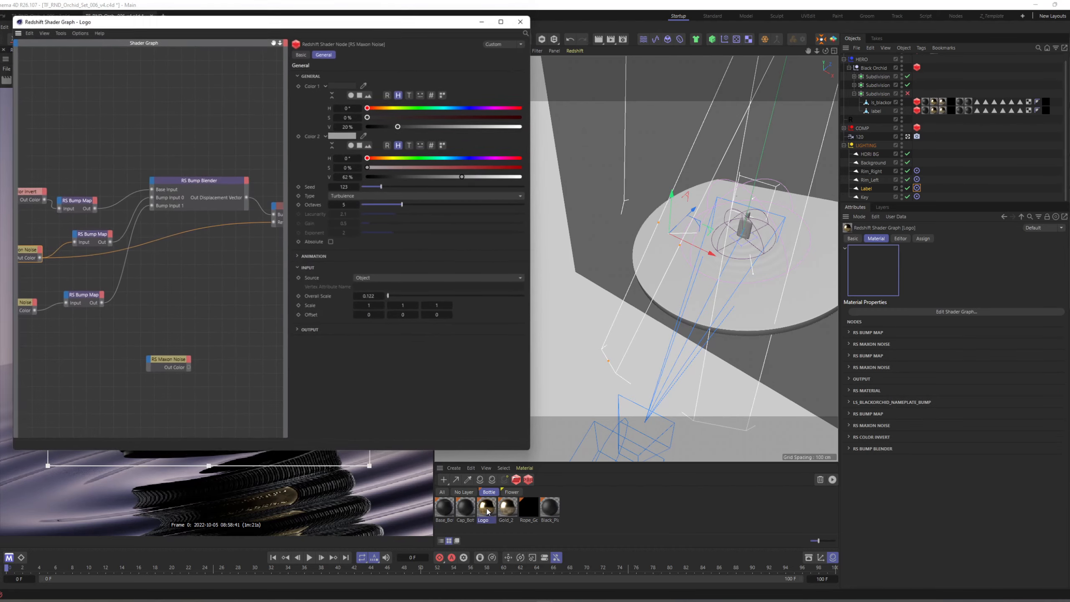
drag(253, 19, 650, 28)
click(478, 306)
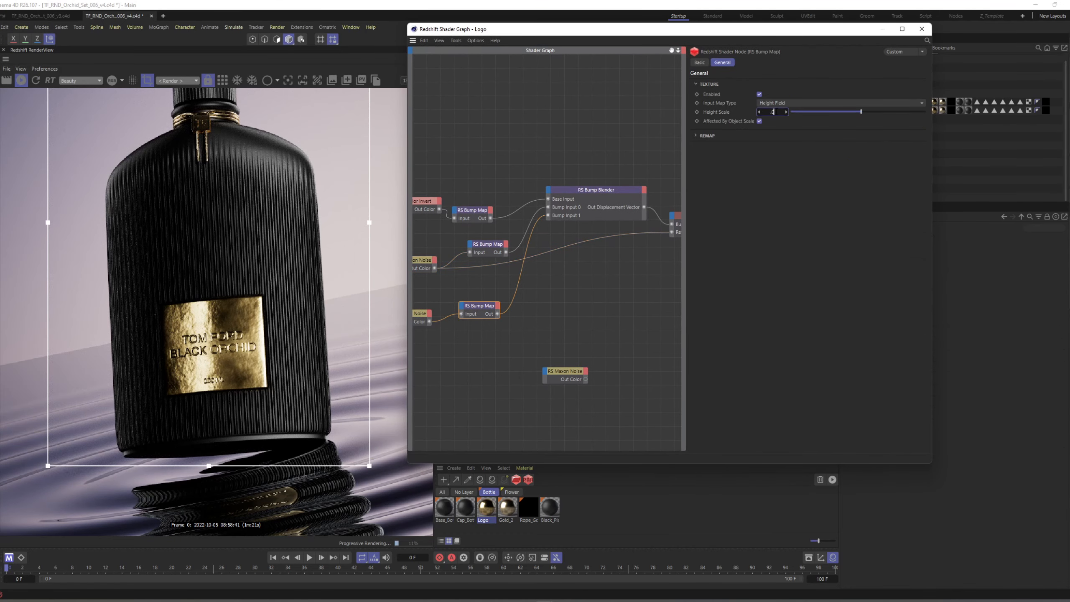
click(777, 112)
text(.03)
key(Return)
Set the Height Scale of the Bump Map feeding Bump Input 0 to 0.05.
middle_drag(570, 319, 586, 318)
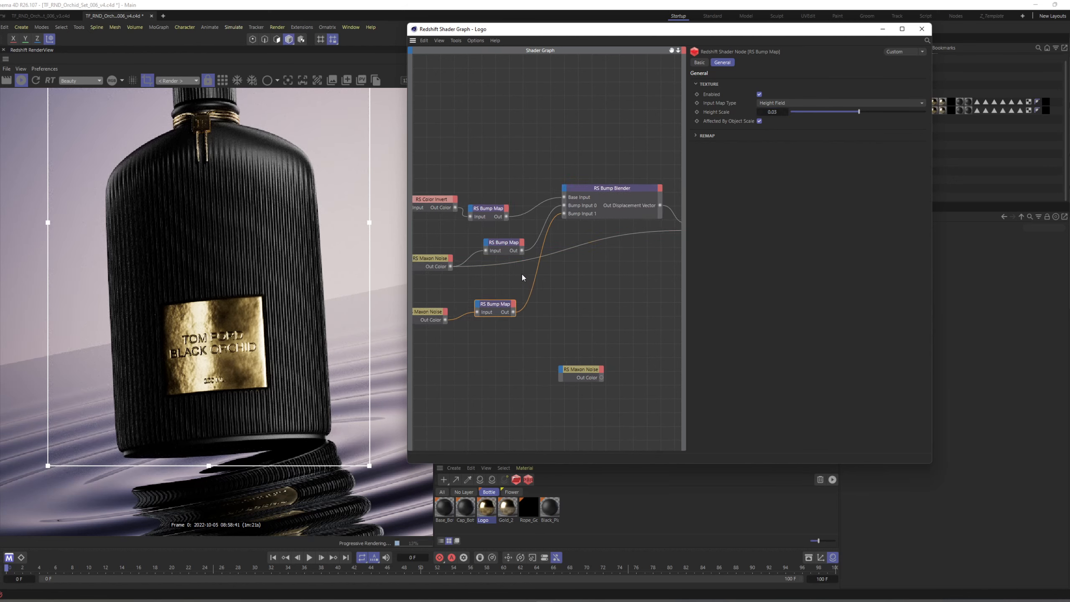
click(504, 248)
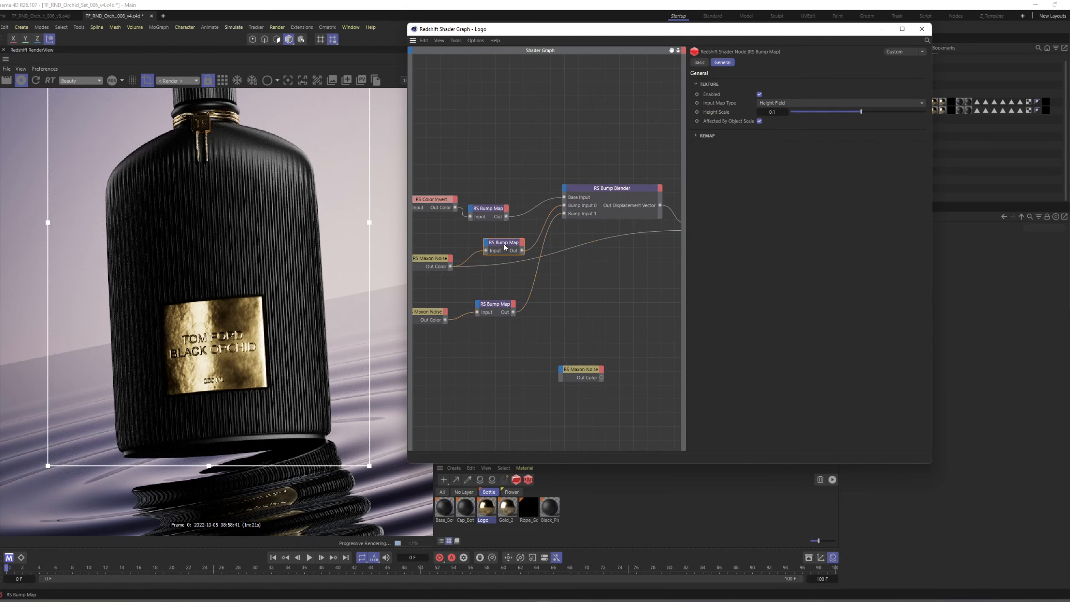
click(772, 111)
text(.05)
key(Return)
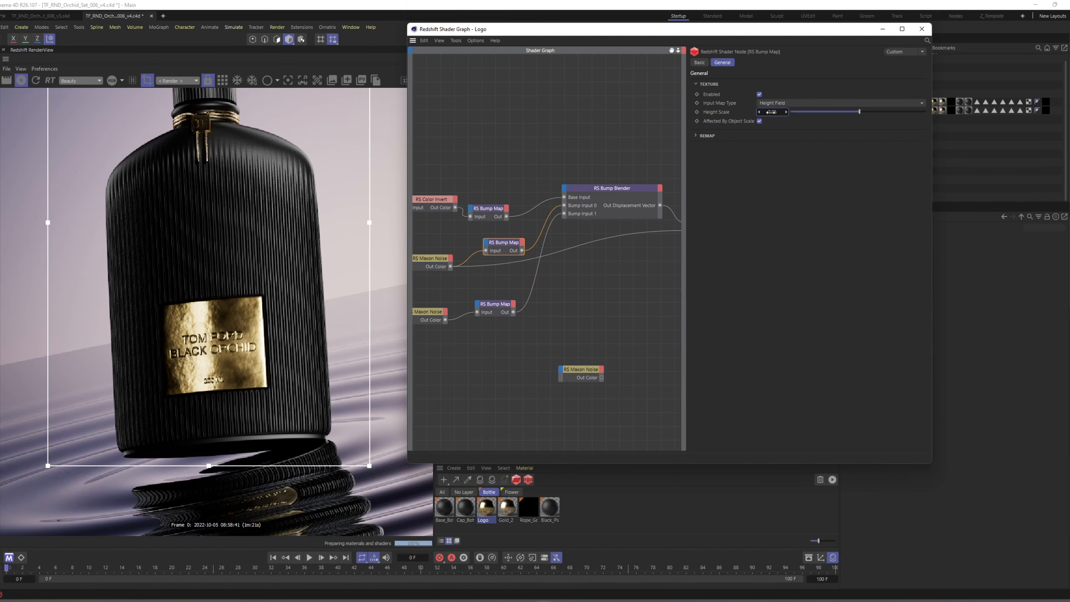
Set the Overall Scale of the Maxon Noise feeding the middle Bump Map to 0.185 and close the shader graph.
scroll(241, 310, down, 2)
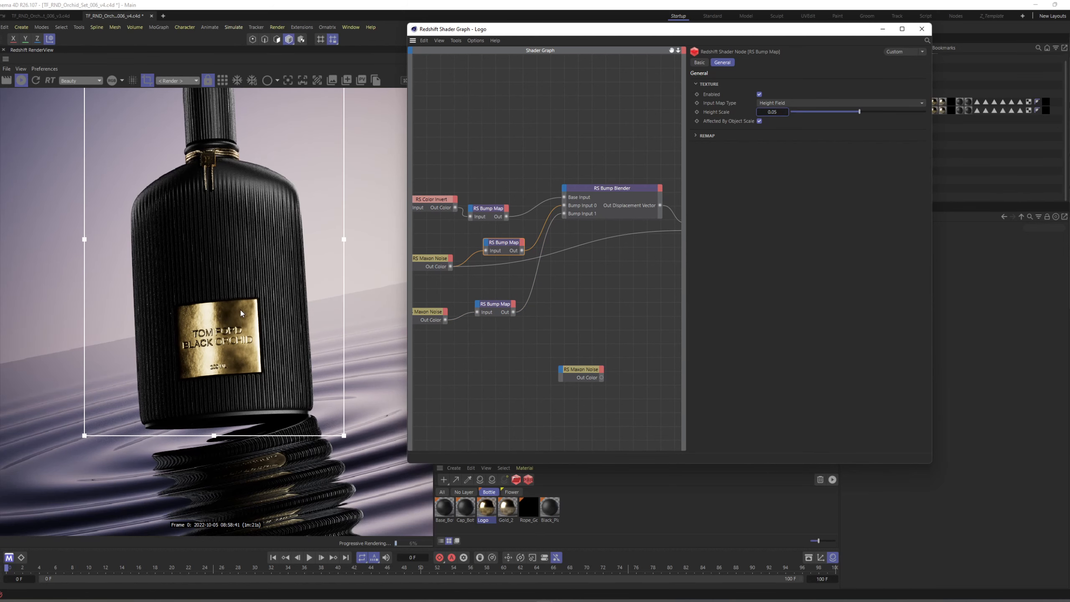
middle_drag(243, 338, 236, 341)
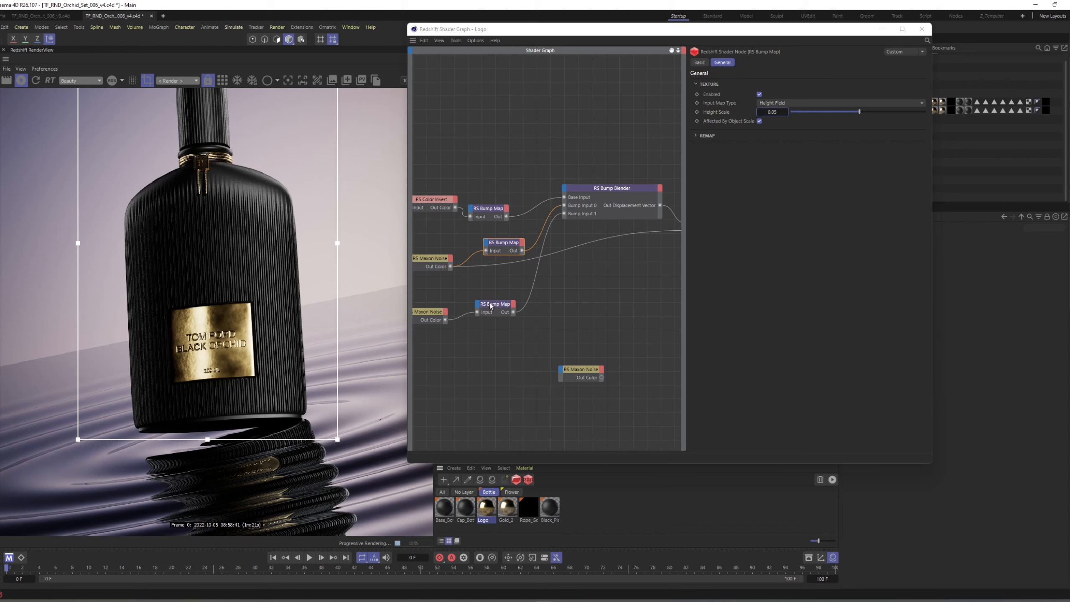
click(433, 259)
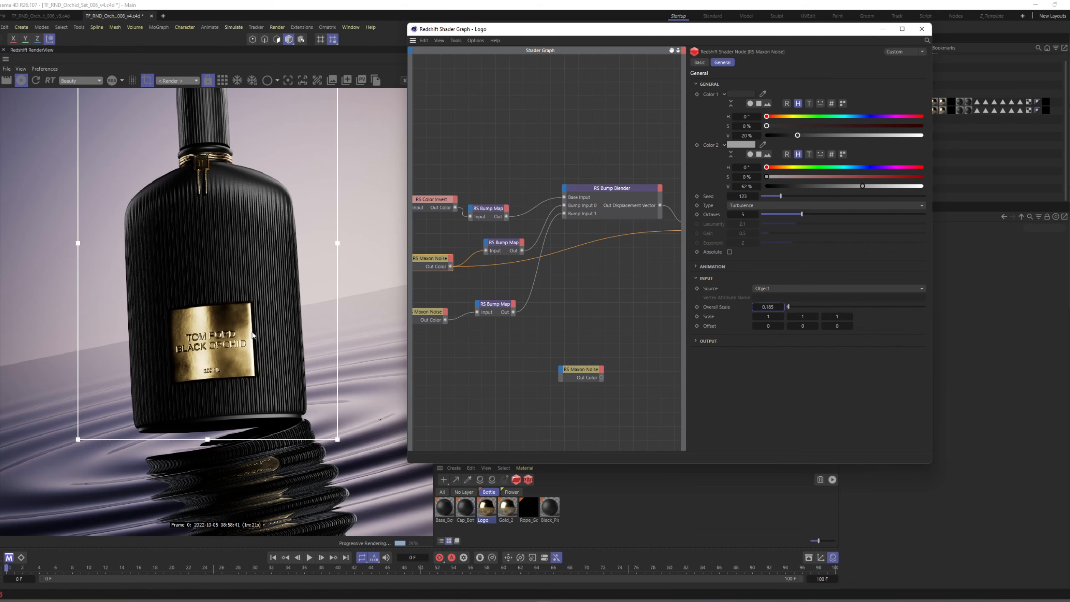
click(922, 28)
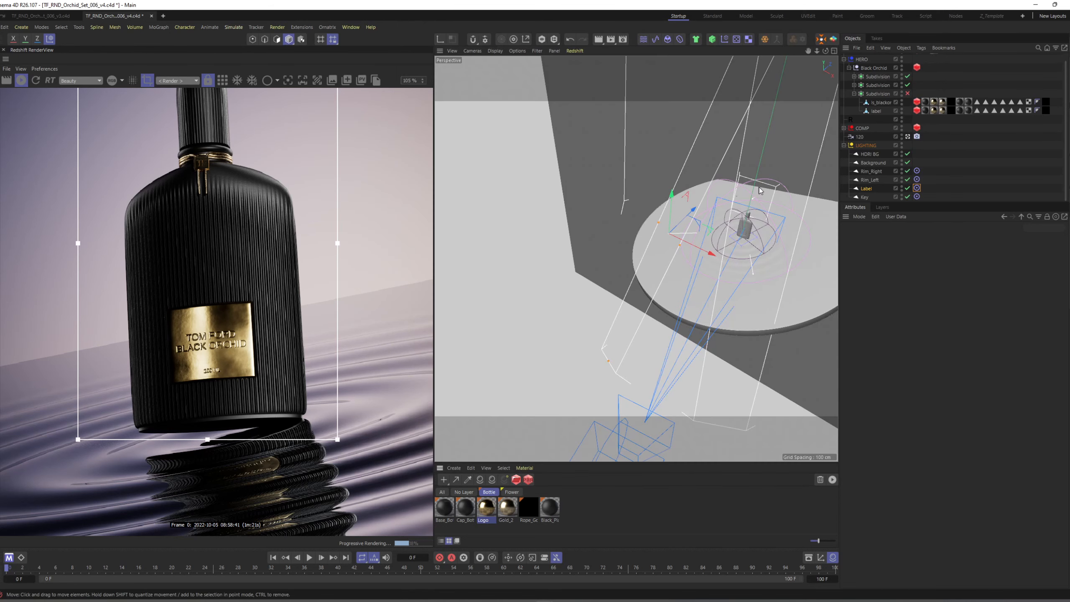
Replace Black Orchid in the Key light's Project include list with ls_blackorchid_parfum, Subdivision Surface and Subdivision Surface.1.
alt+middle_drag(749, 224, 714, 237)
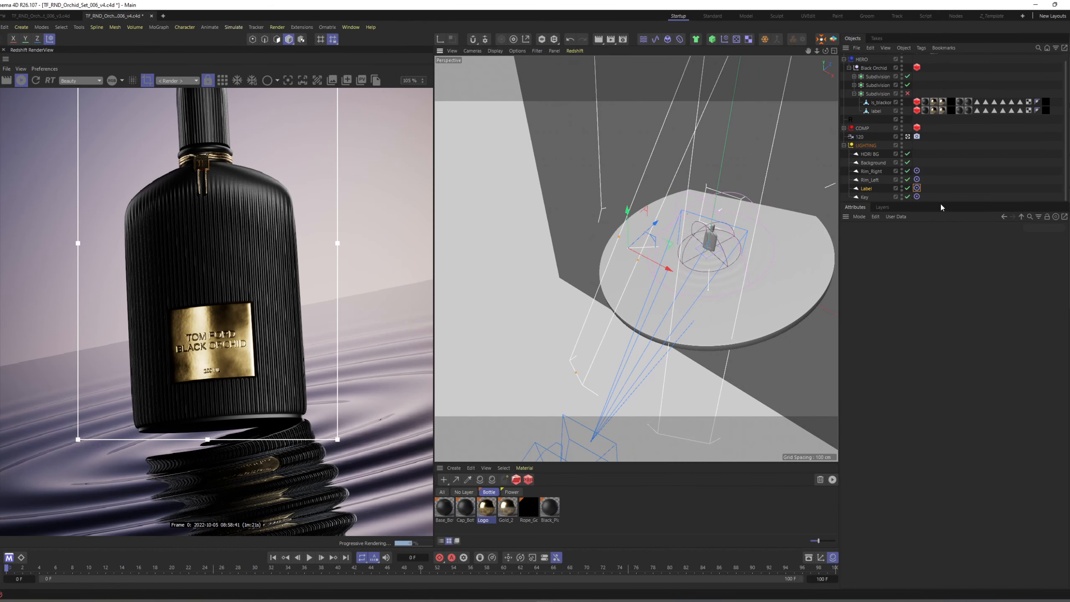
drag(943, 204, 939, 254)
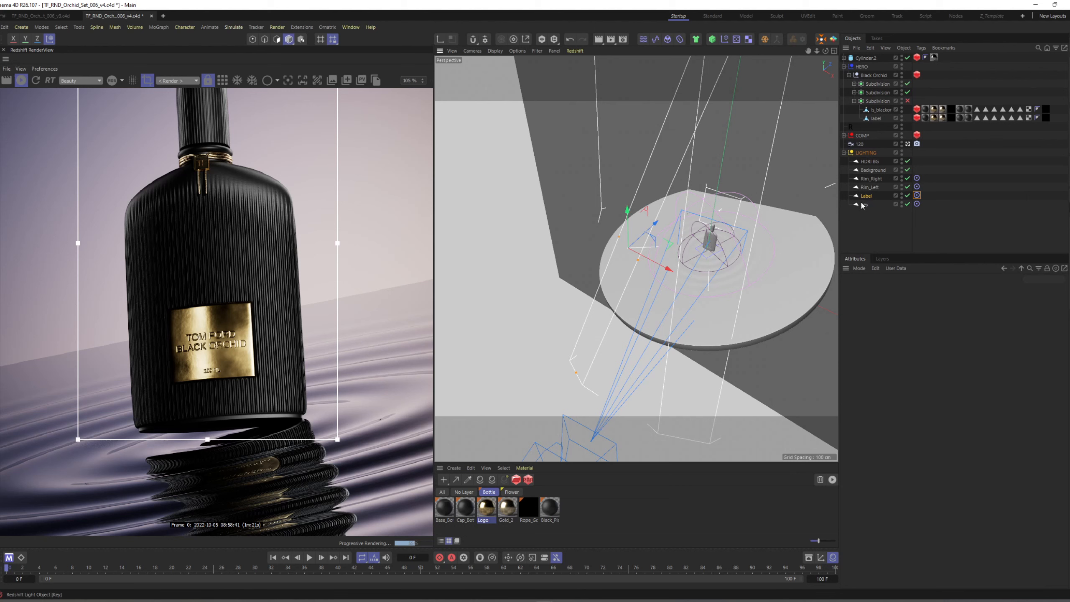
click(863, 204)
click(956, 290)
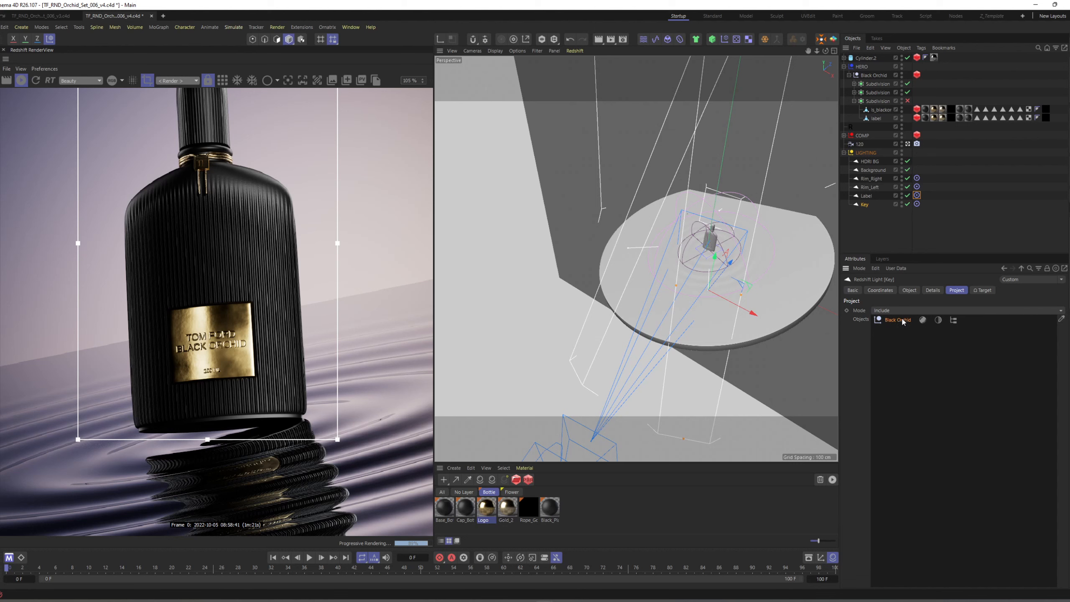
key(Delete)
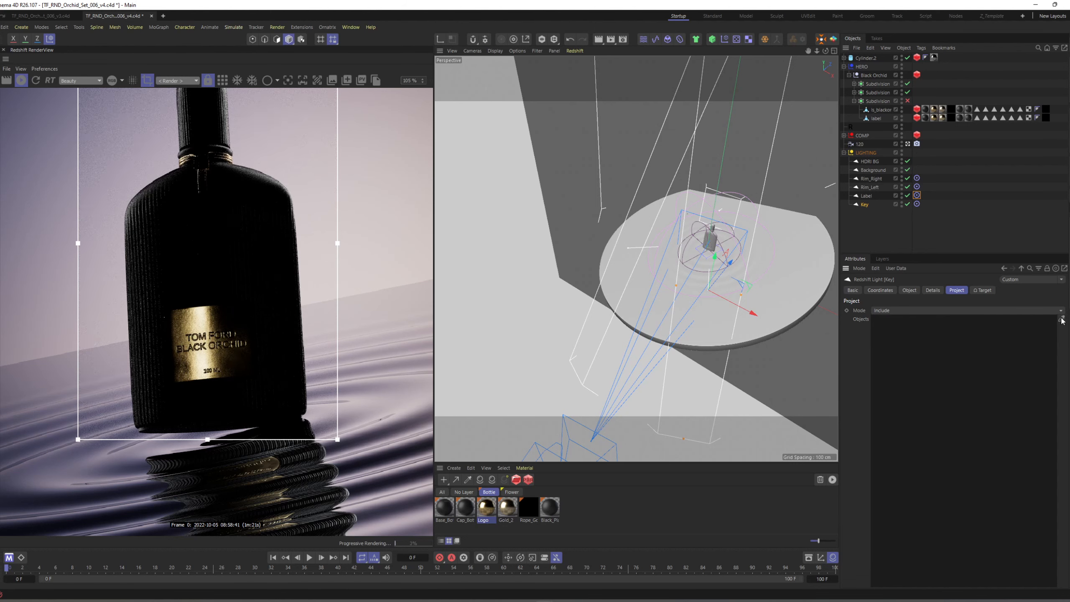
click(882, 111)
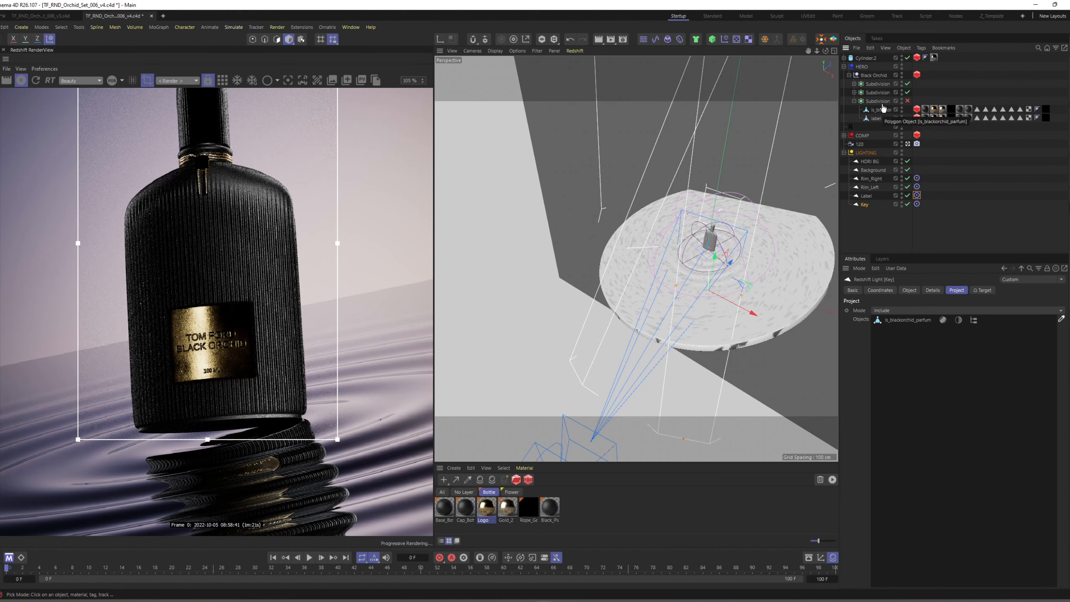
click(883, 93)
click(884, 85)
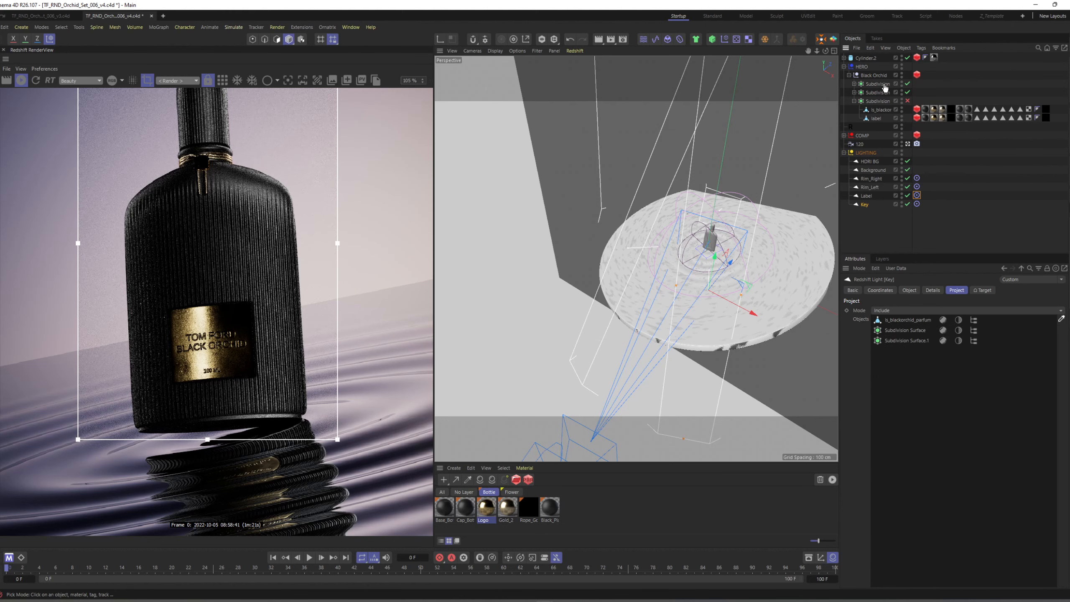
key(Escape)
Move the ls_blackorchid_parfum and label objects out of the disabled Subdivision Surface, directly under Black Orchid.
click(877, 119)
shift+click(881, 111)
drag(882, 110, 887, 100)
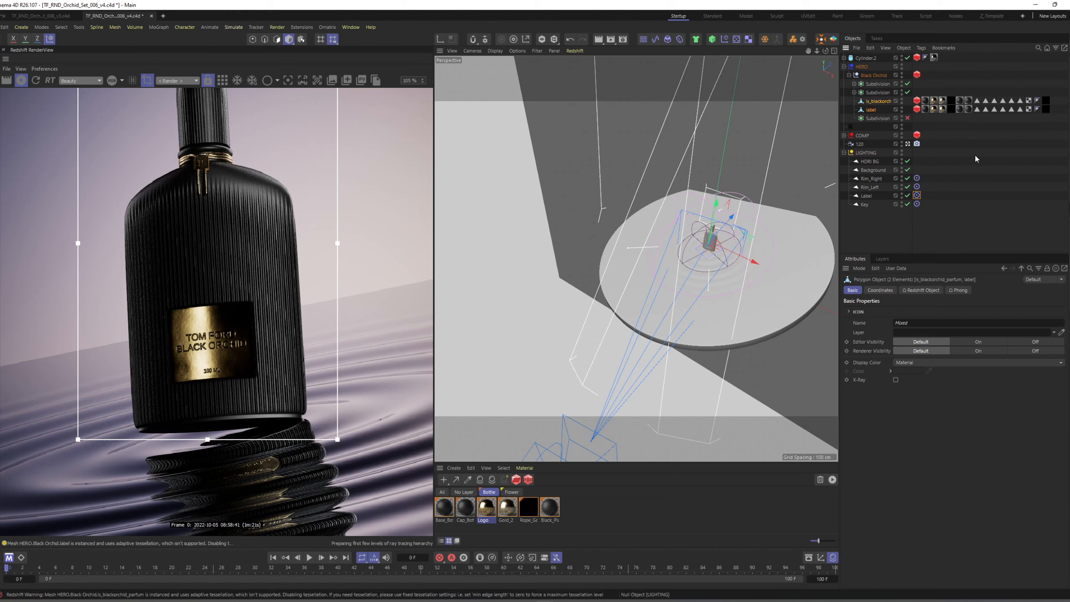
click(871, 110)
Duplicate the Label light, move the copy to the other side of the bottle, and save the scene.
ctrl+drag(868, 197, 864, 202)
alt+drag(649, 270, 752, 255)
alt+middle_drag(723, 248, 666, 257)
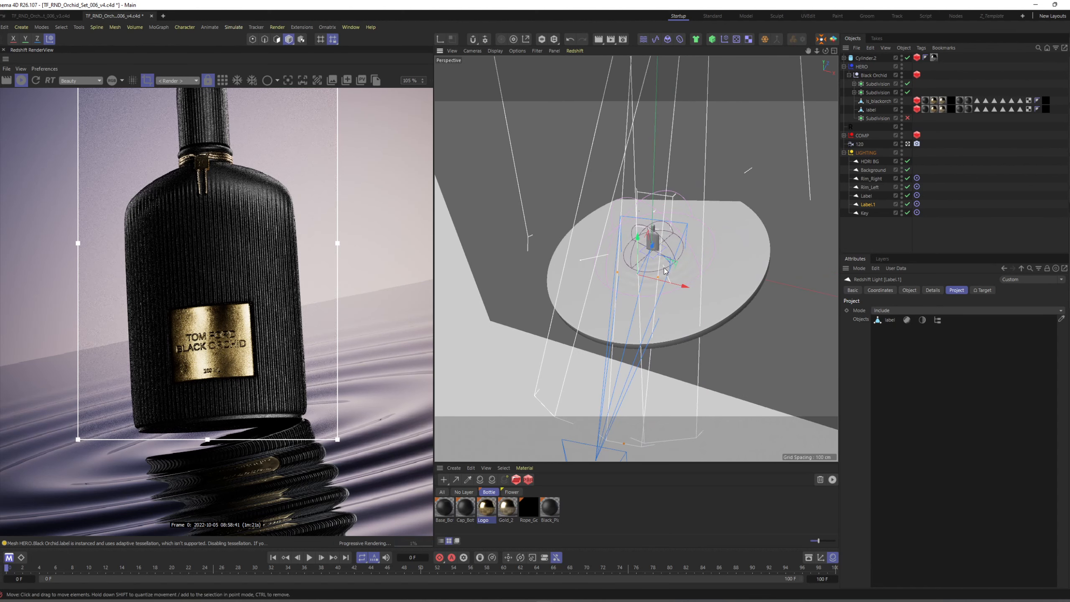
alt+drag(666, 257, 755, 309)
key(w)
key(ctrl+s)
Try raising the duplicated label light's Spread to 0.753.
click(909, 290)
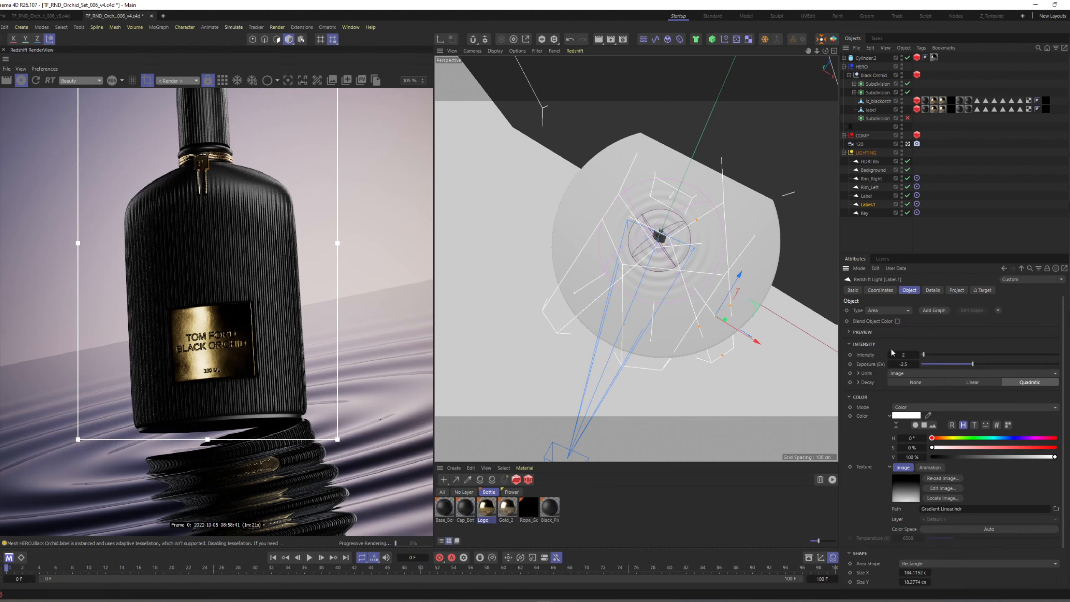
scroll(881, 444, down, 2)
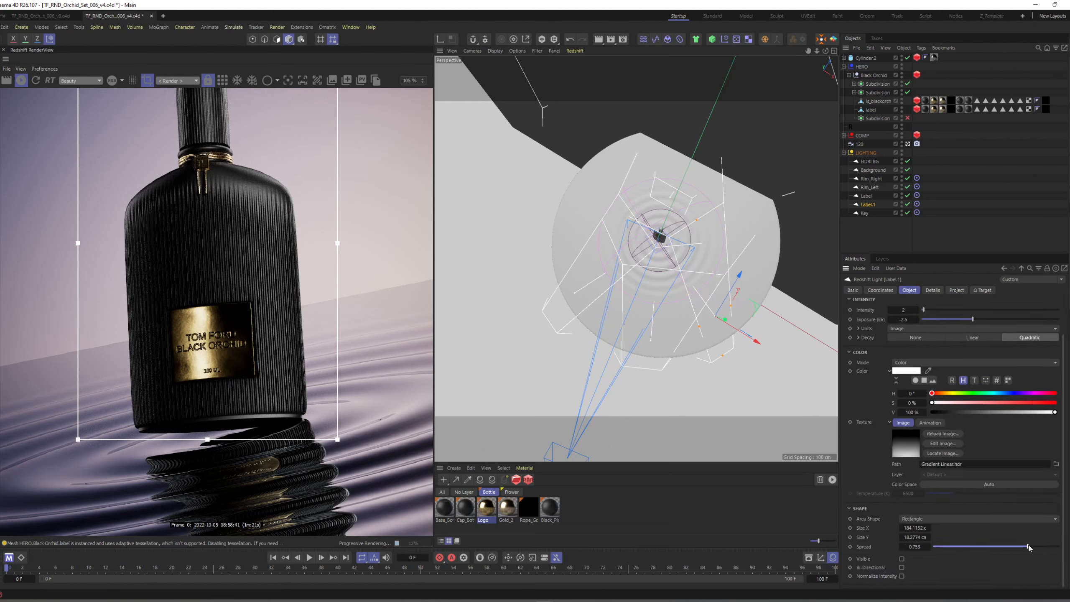
drag(1029, 547, 1027, 547)
alt+drag(733, 343, 698, 292)
key(ctrl+z)
Reposition the duplicated label light in front of the bottle so it lights the nameplate, and show its Project include list.
key(w)
scroll(737, 298, up, 5)
drag(689, 298, 590, 298)
alt+middle_drag(637, 283, 720, 327)
alt+drag(720, 327, 724, 329)
key(w)
drag(753, 382, 707, 367)
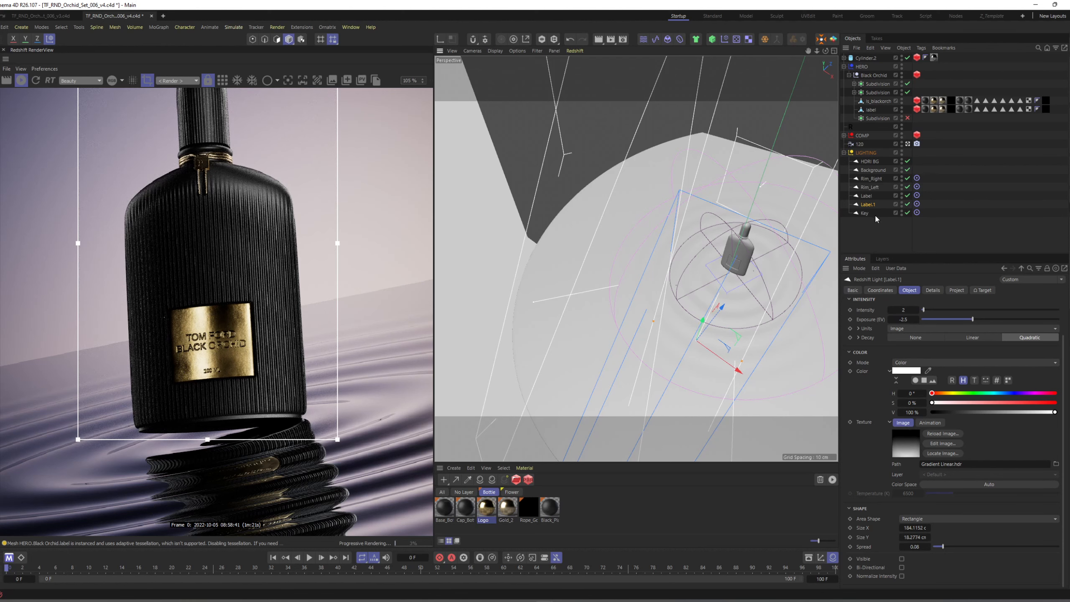
click(957, 290)
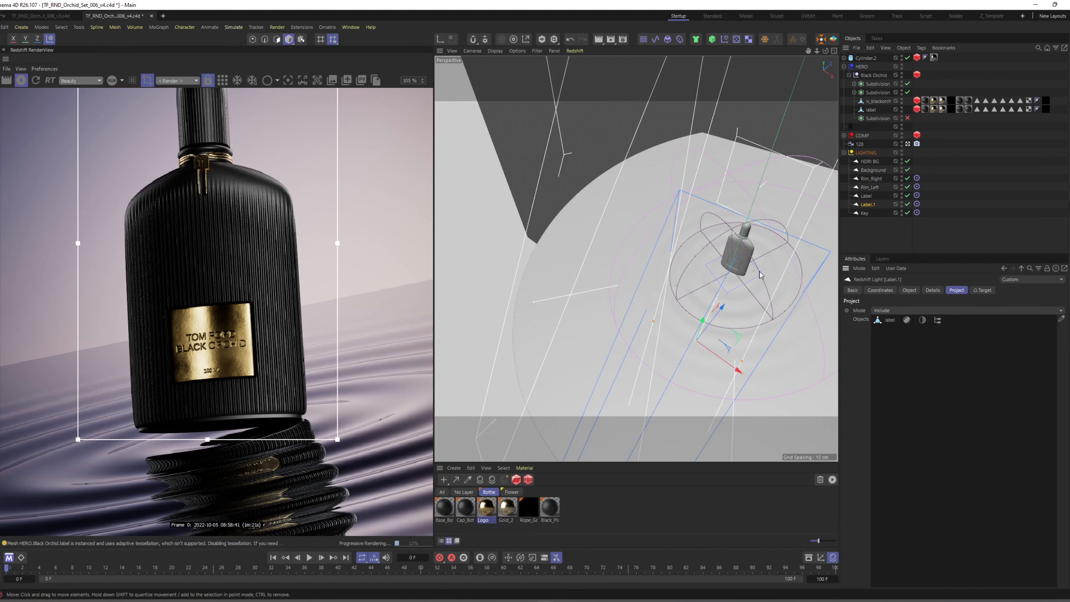
Lower the original Label light's Exposure (EV) to -3.
scroll(298, 272, down, 4)
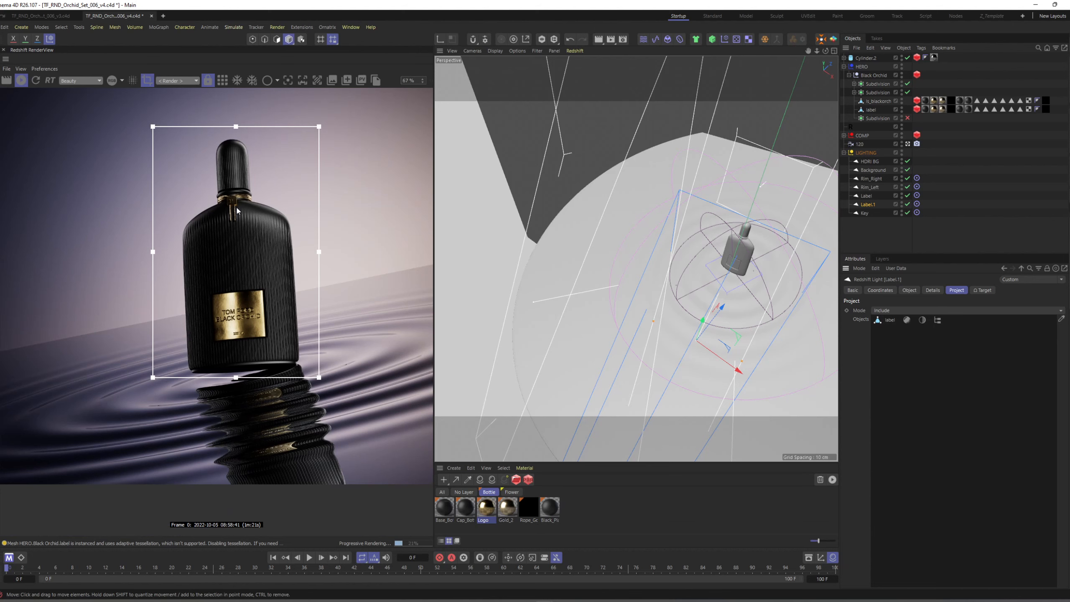
scroll(234, 274, down, 3)
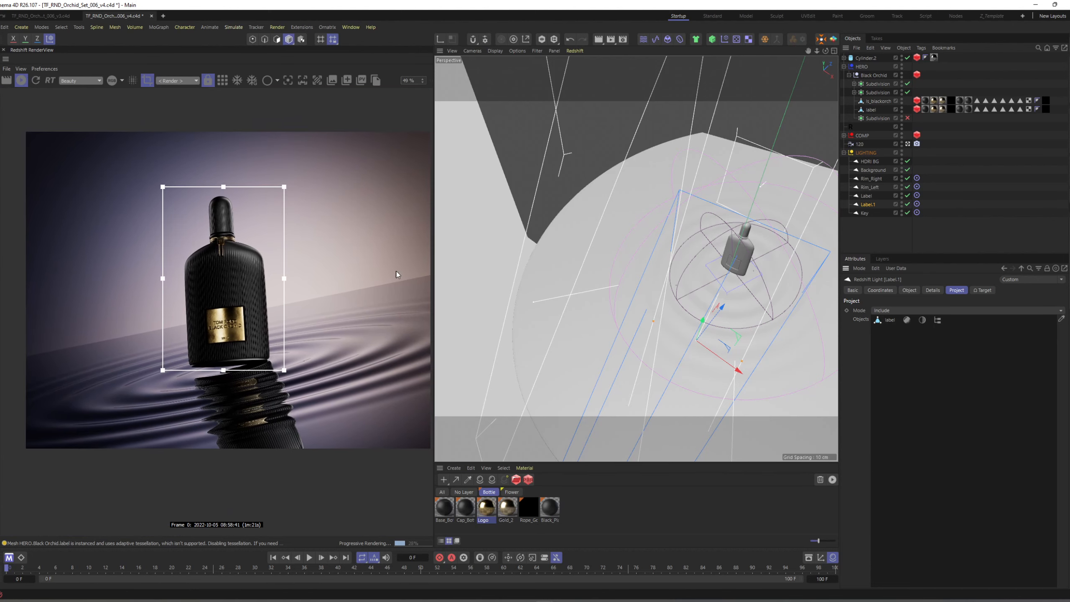
click(866, 196)
click(909, 290)
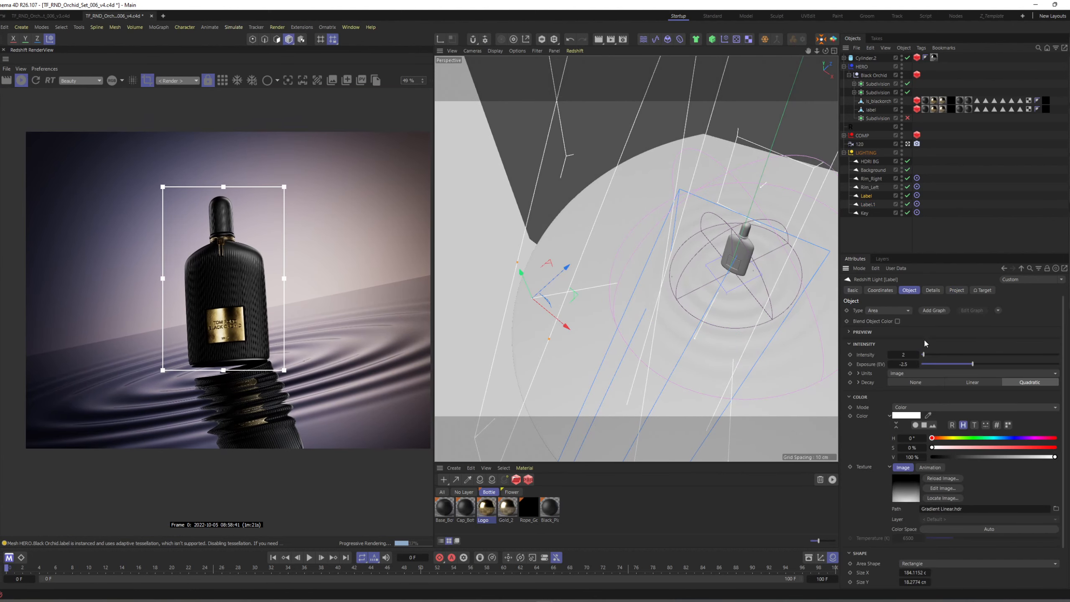
click(905, 364)
text(-3)
key(Return)
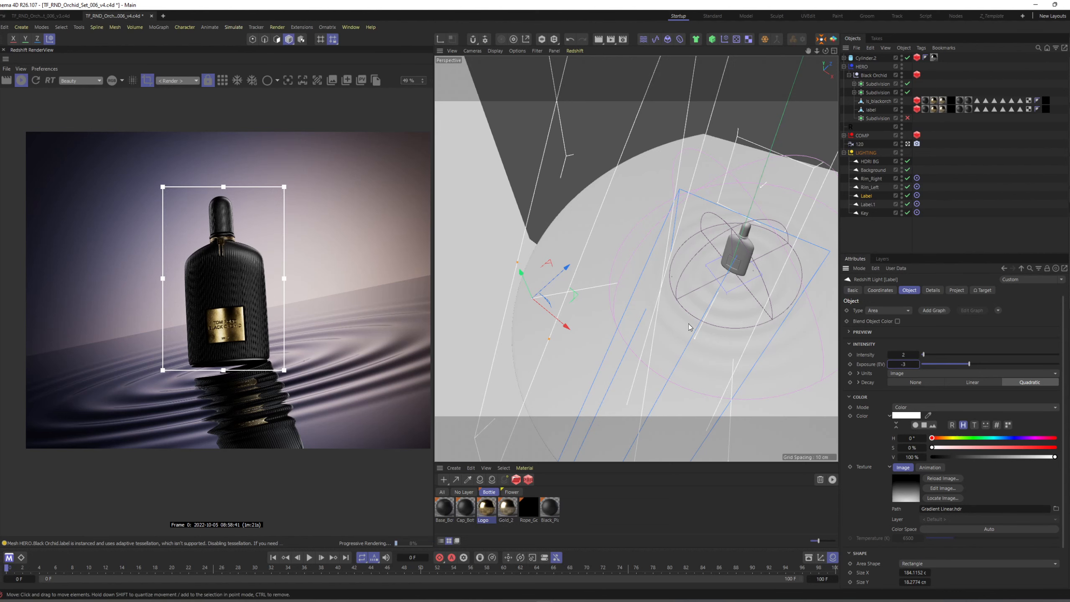
Clear the selection, examine the bottle's collar and nameplate in the render, and save the scene.
scroll(244, 320, up, 3)
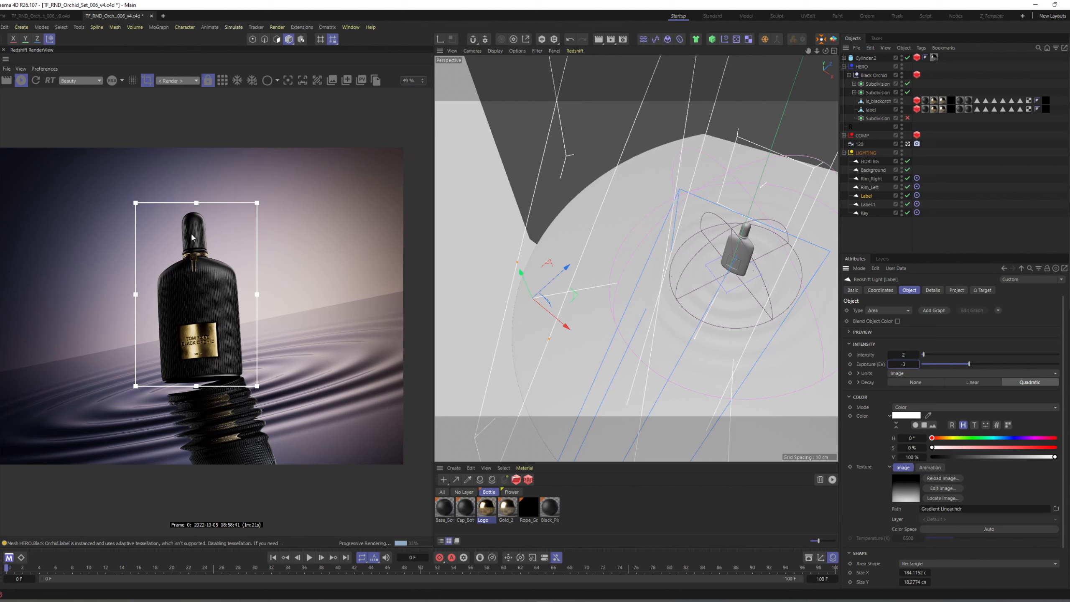
click(885, 236)
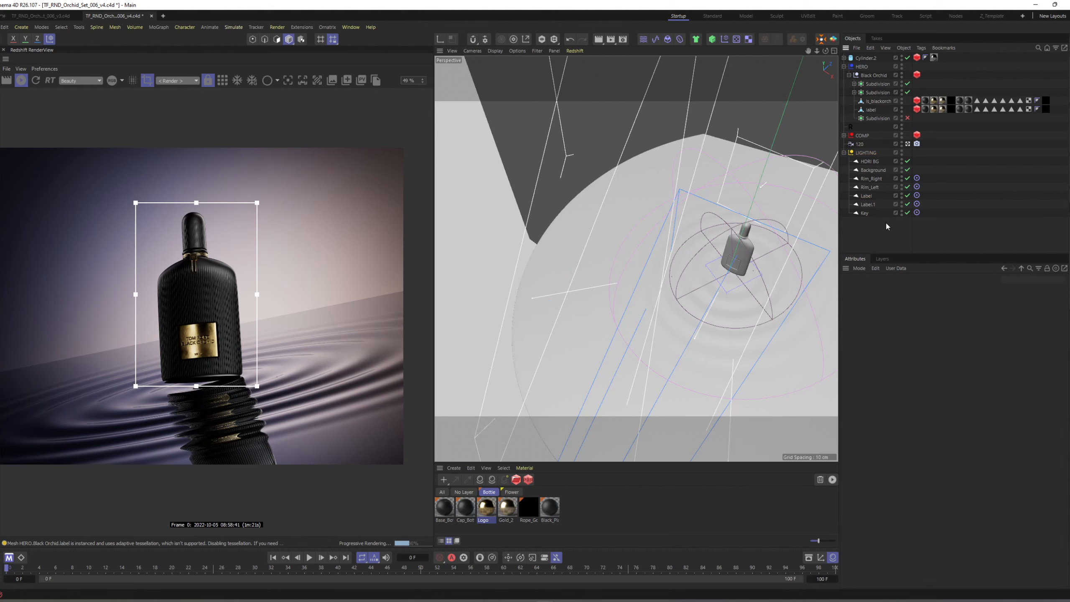
scroll(779, 243, up, 5)
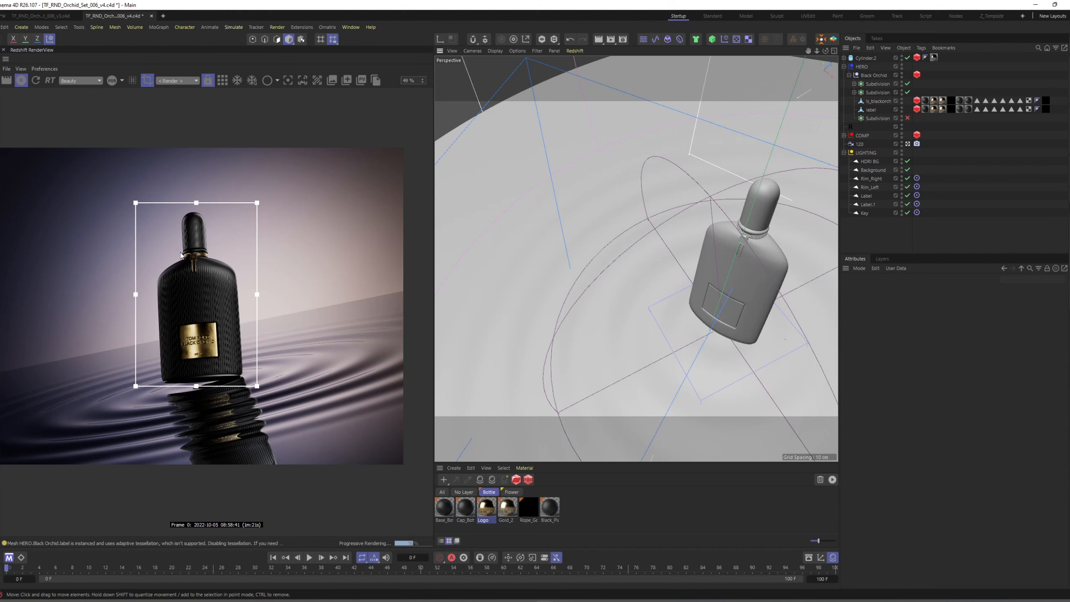
scroll(181, 255, up, 5)
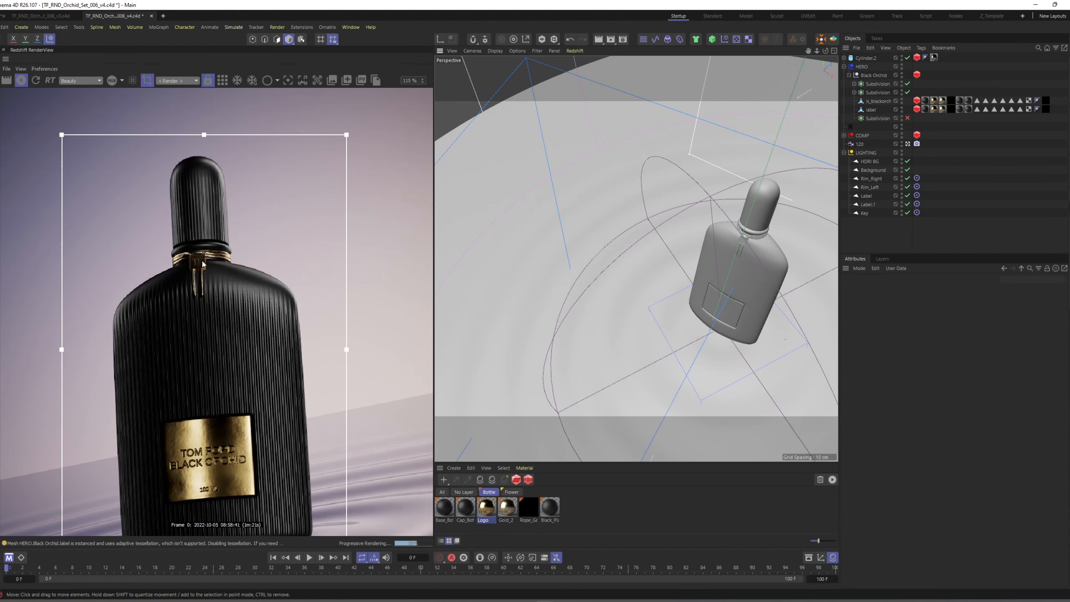
scroll(195, 267, down, 5)
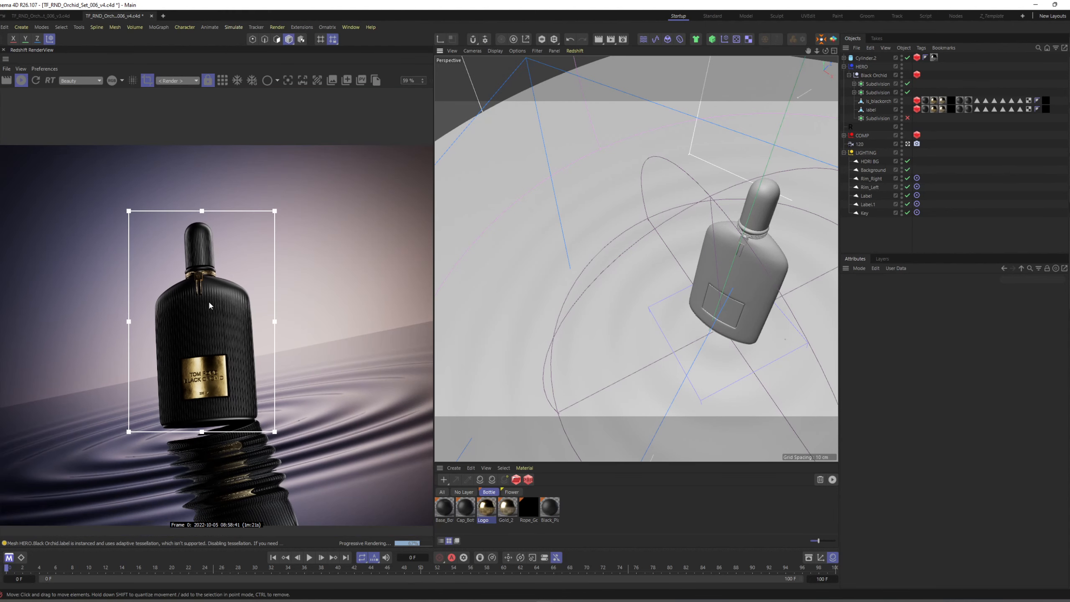
key(ctrl+s)
middle_drag(209, 302, 207, 290)
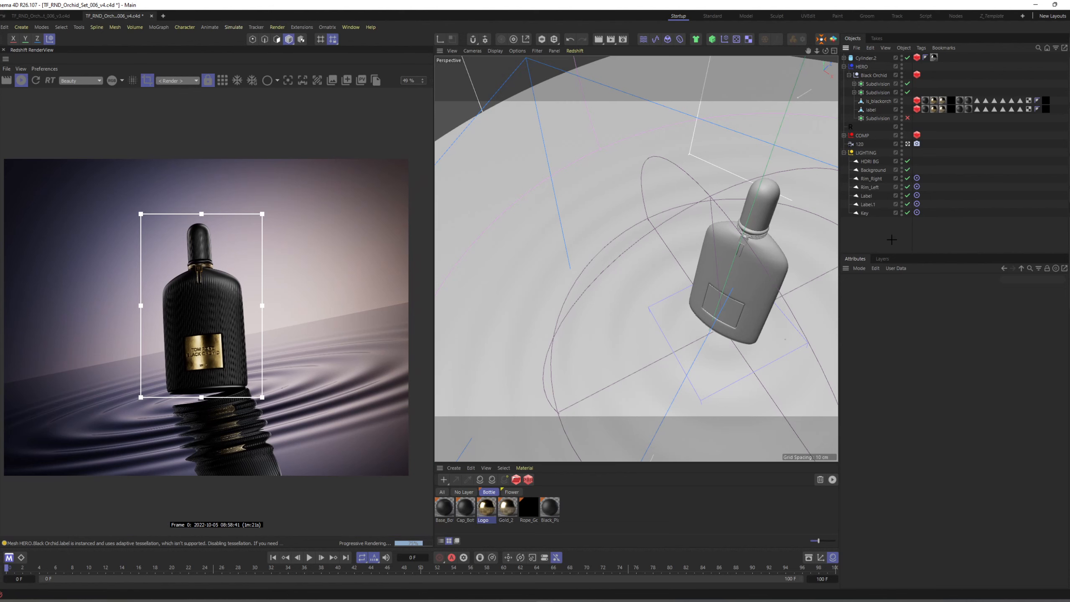
Duplicate the label light in the LIGHTING group and rename the copy Label_Box.
click(766, 236)
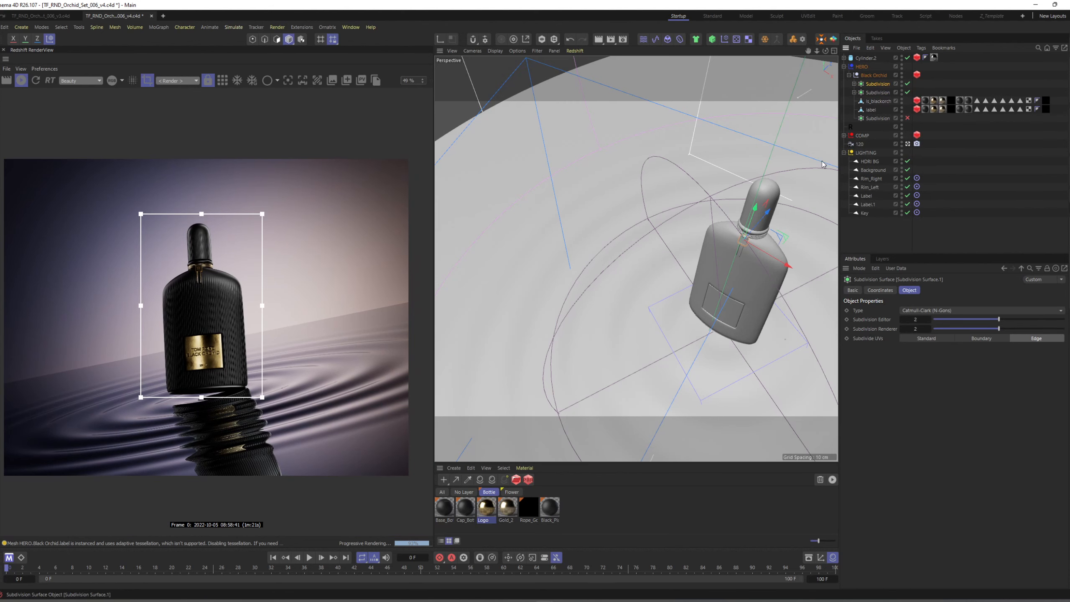
alt+drag(771, 215, 735, 190)
alt+right_drag(733, 214, 766, 211)
alt+middle_drag(713, 135, 707, 234)
alt+right_drag(707, 235, 740, 228)
mouse_move(718, 195)
mouse_down()
mouse_move(694, 202)
mouse_move(722, 201)
mouse_up()
ctrl+drag(869, 205, 873, 209)
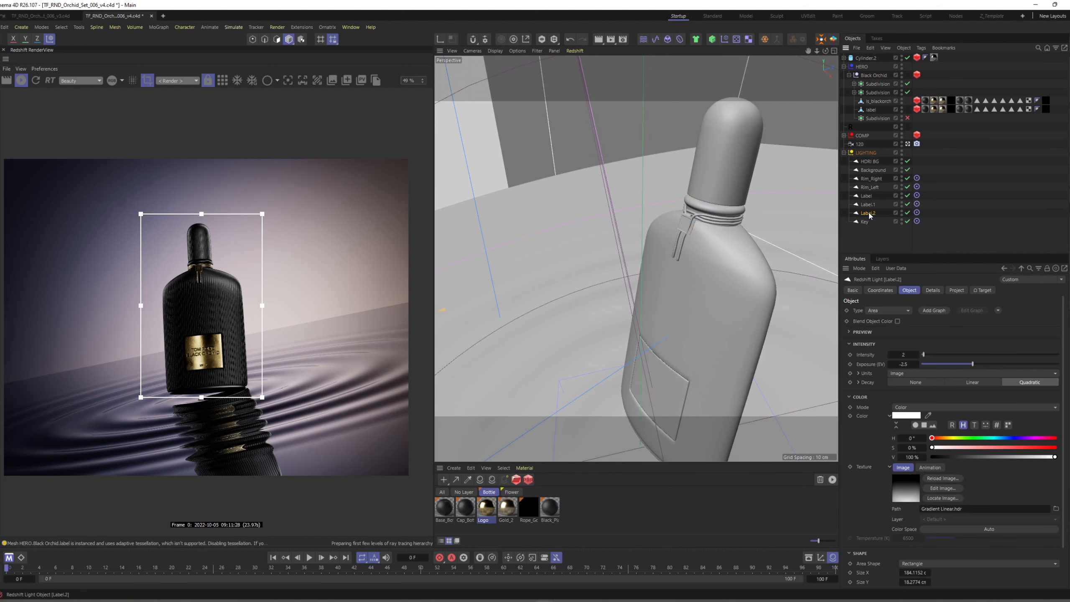
double_click(869, 213)
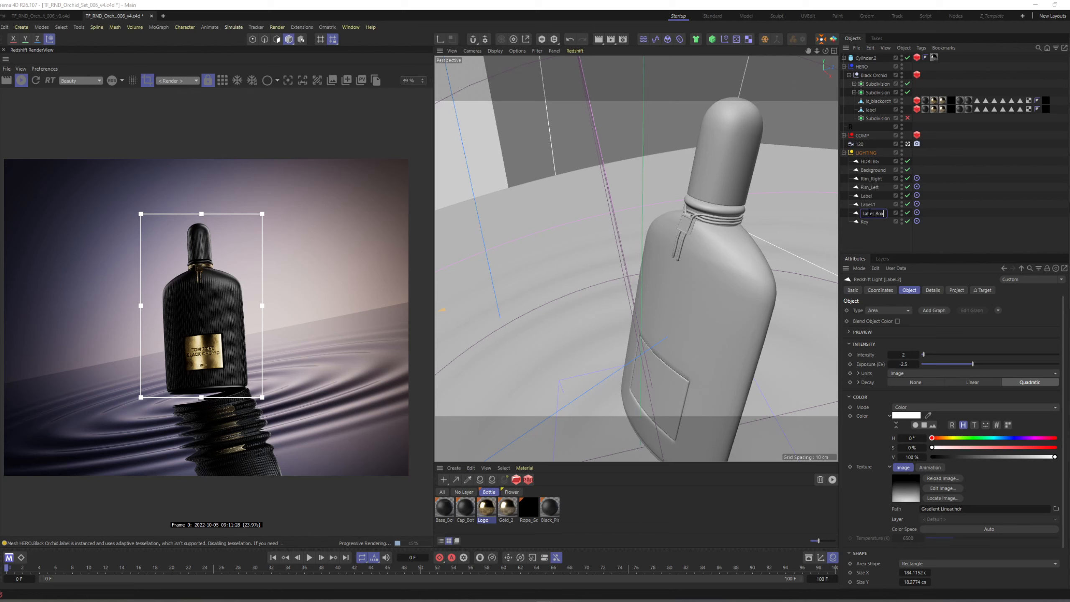
text(Label_Box)
key(Return)
Remove the label object from the Label_Box light's include list and rename the bottle's two active Subdivision objects Box and Cap.
click(956, 290)
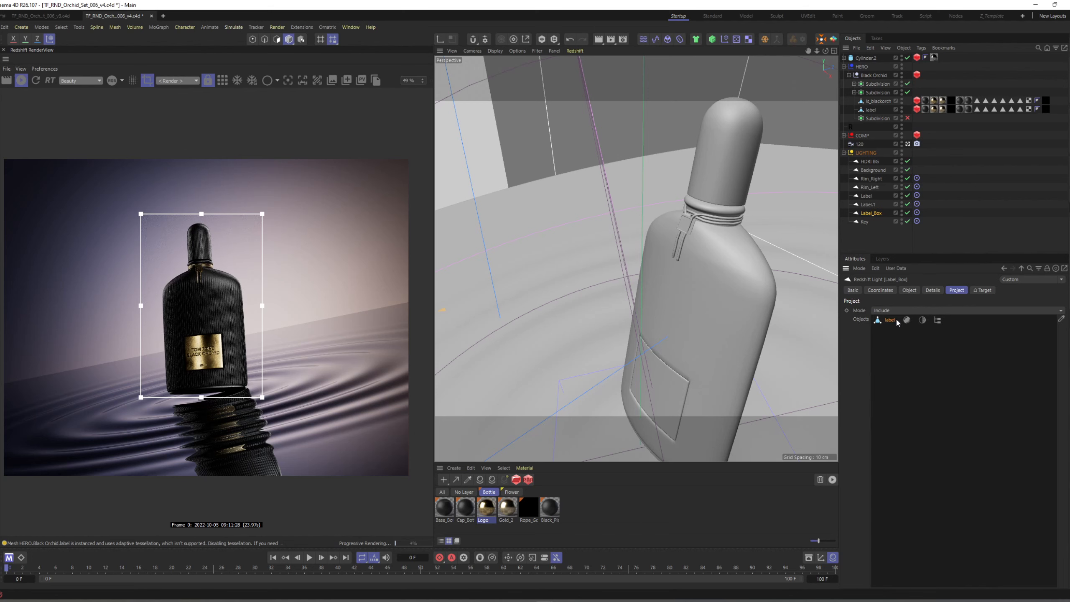
click(1061, 318)
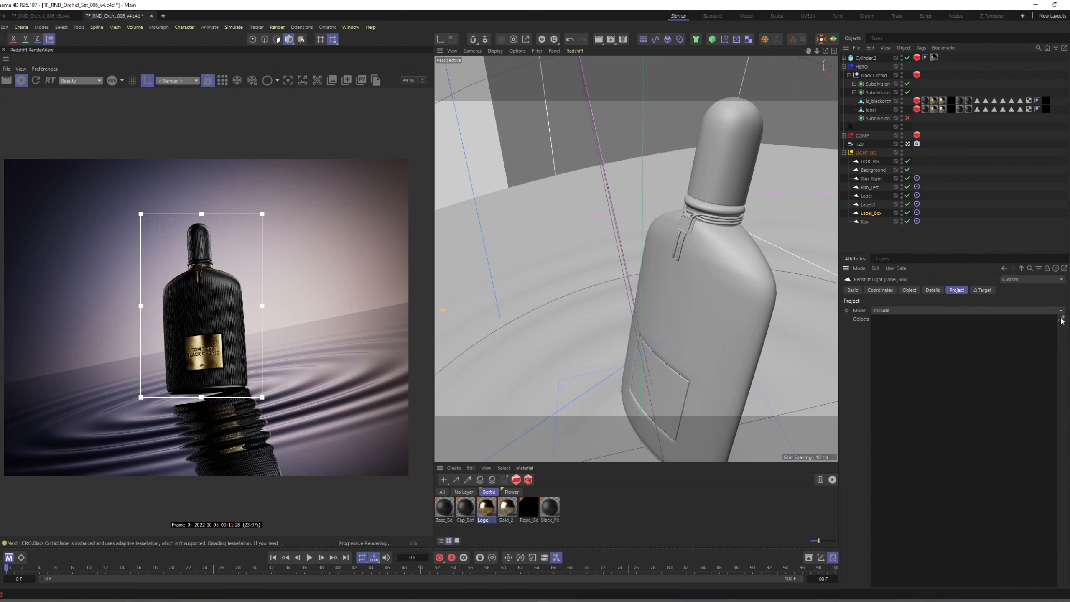
double_click(881, 85)
text(Box)
key(Return)
click(855, 92)
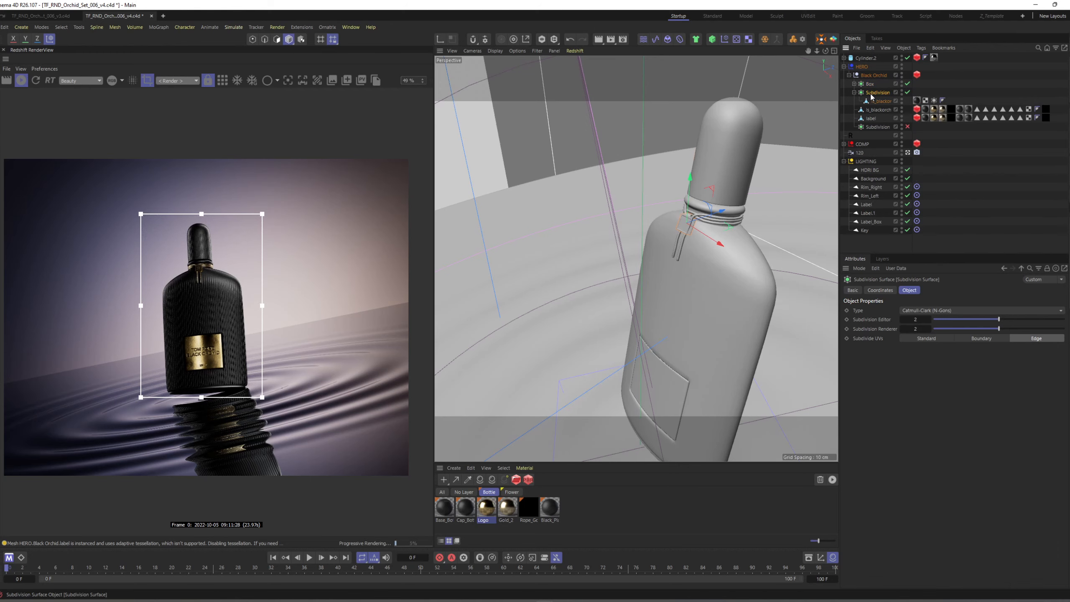
double_click(871, 93)
text(Cap)
key(Return)
click(854, 92)
Include the Box object in the Label_Box light's Project list and scale the light down.
click(916, 212)
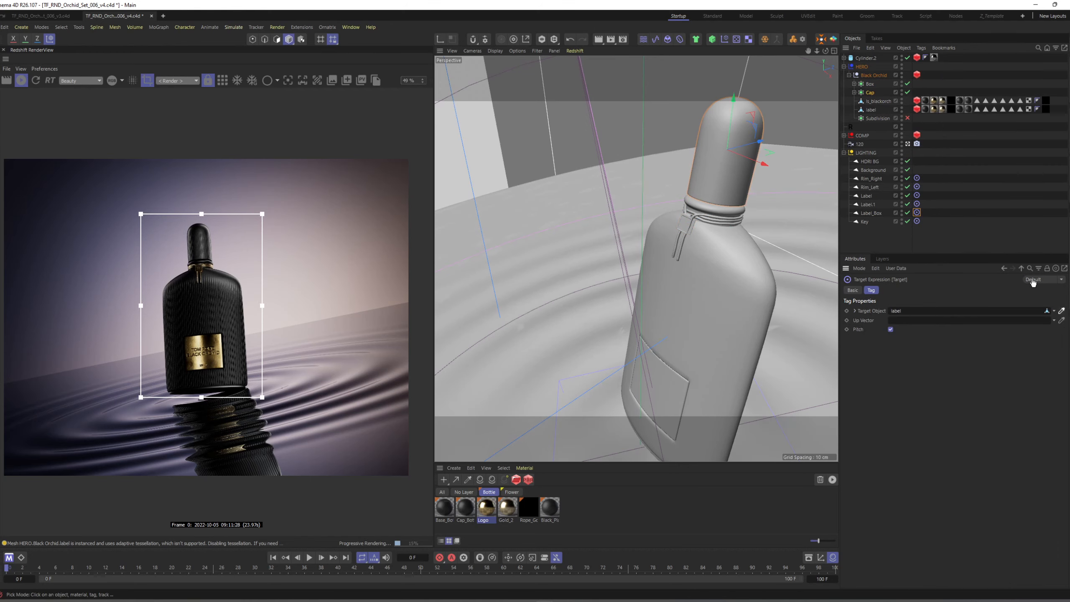
click(870, 214)
scroll(691, 261, down, 8)
alt+drag(657, 270, 716, 252)
key(w)
click(870, 84)
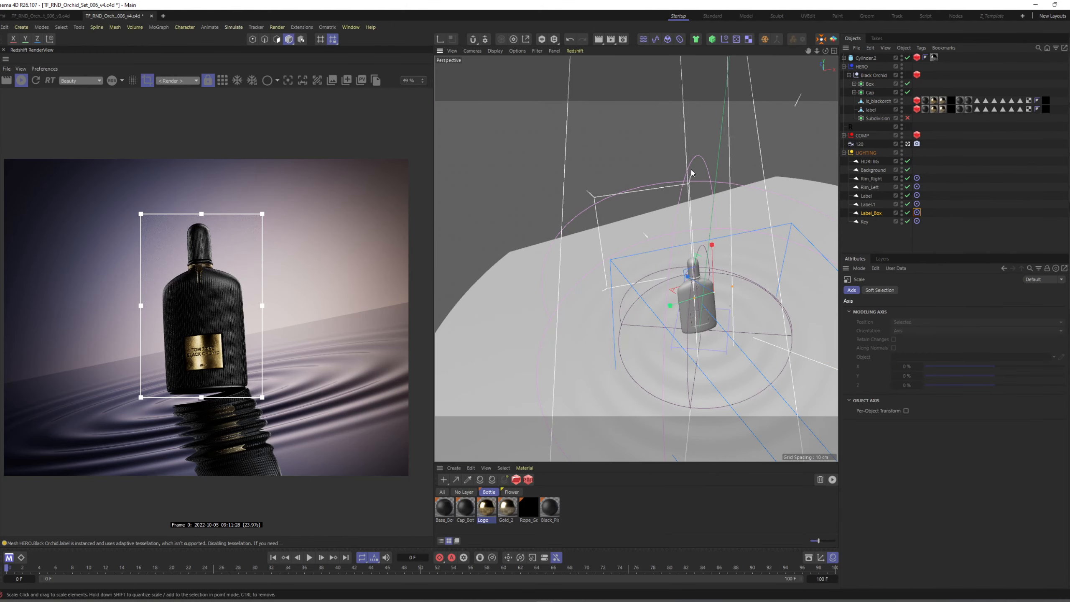
scroll(691, 269, up, 8)
click(917, 212)
click(872, 212)
Move the Label_Box light close to the bottle's collar and check the small gold box in the render.
alt+drag(709, 343, 667, 305)
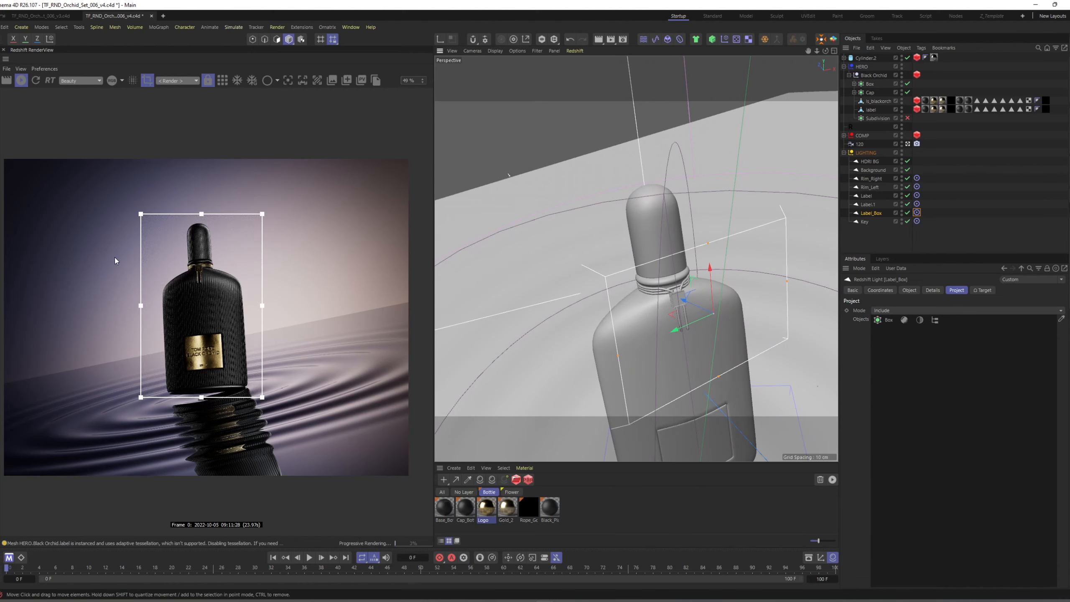
scroll(181, 265, up, 5)
scroll(238, 275, up, 8)
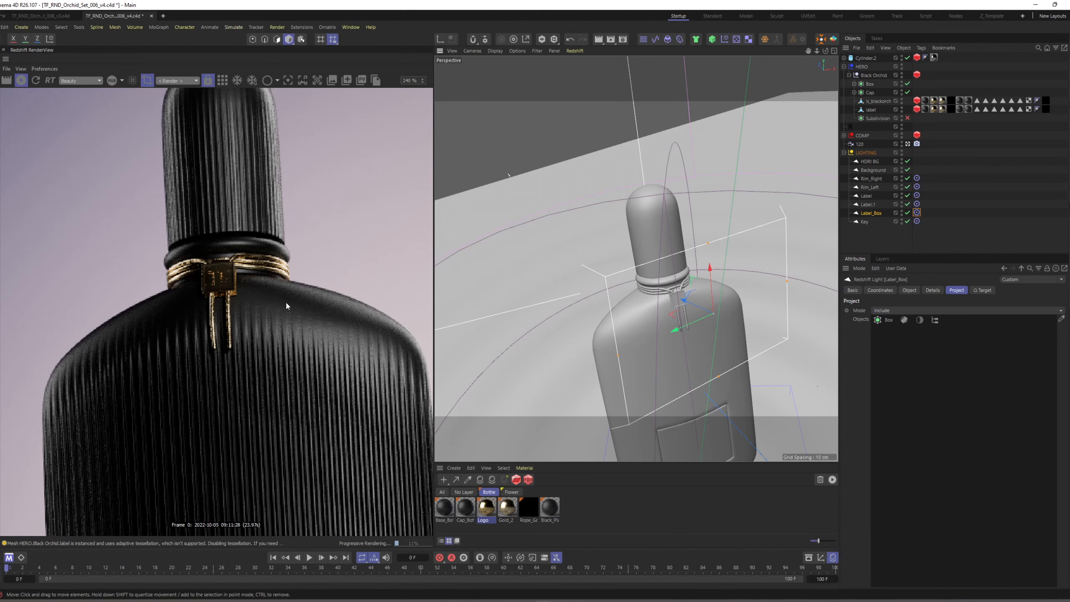
scroll(286, 306, down, 2)
drag(711, 285, 685, 301)
Set the Label_Box light's Exposure (EV) to -1 and narrow its Size Y to about 0.21 cm.
click(909, 290)
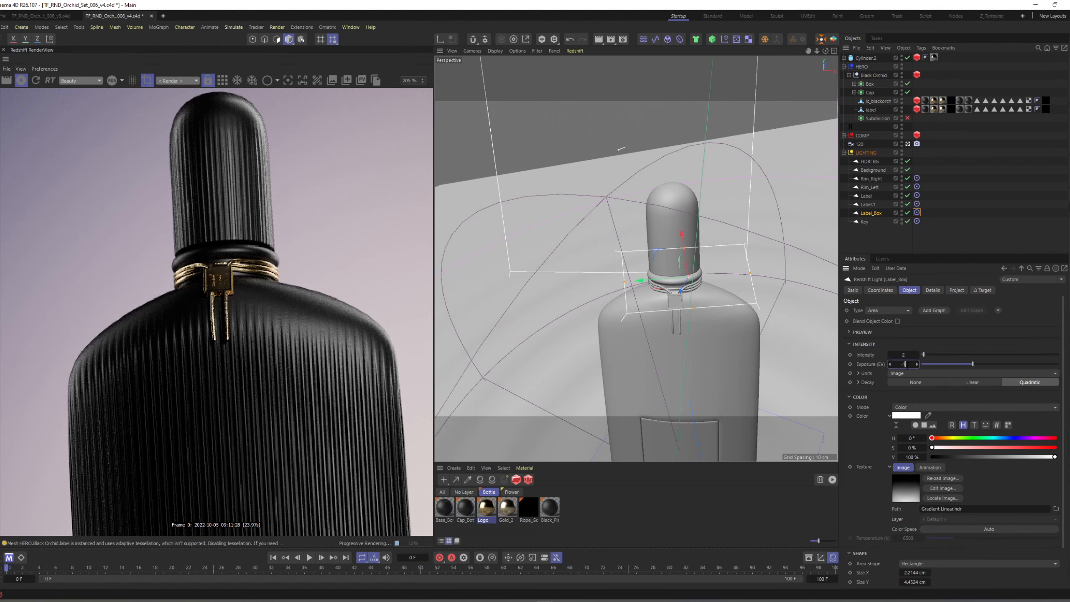
key(Return)
alt+drag(626, 278, 676, 305)
drag(684, 302, 656, 302)
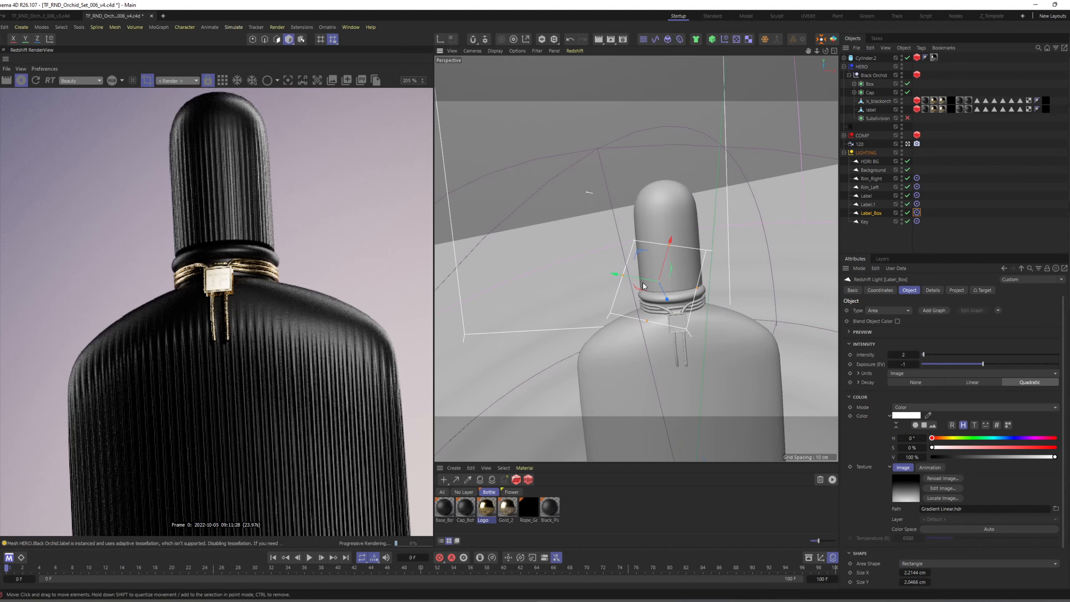
click(627, 277)
drag(628, 277, 649, 280)
scroll(881, 477, down, 3)
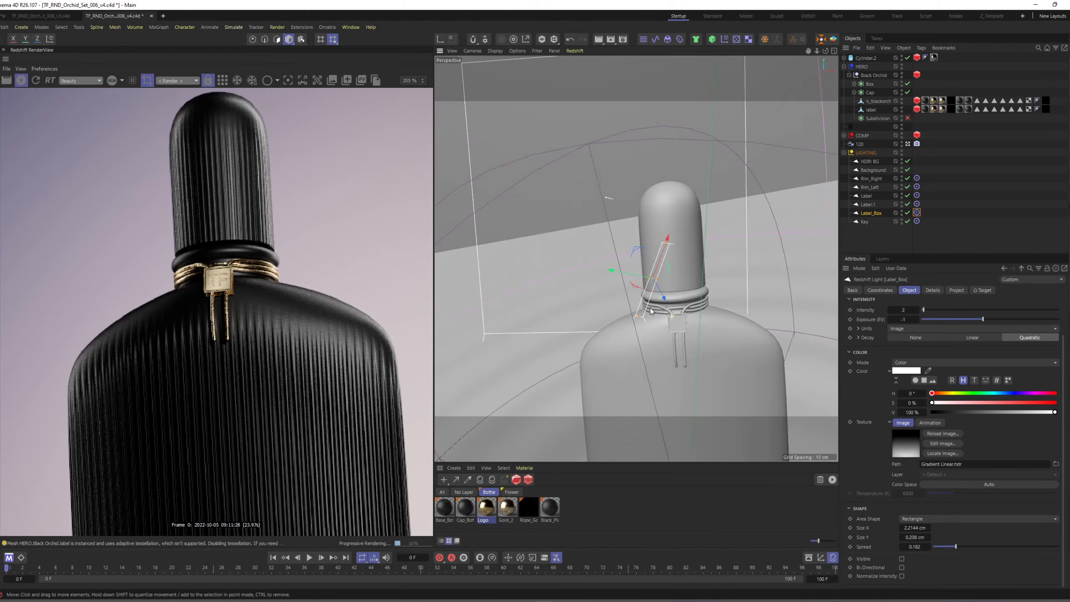
Narrow the Label_Box light's Size Y to about 0.14 cm and examine the collar box's highlight in the render.
alt+drag(650, 308, 610, 325)
drag(657, 306, 690, 351)
alt+right_drag(690, 351, 737, 337)
drag(658, 298, 651, 298)
scroll(221, 341, down, 8)
middle_drag(225, 340, 224, 316)
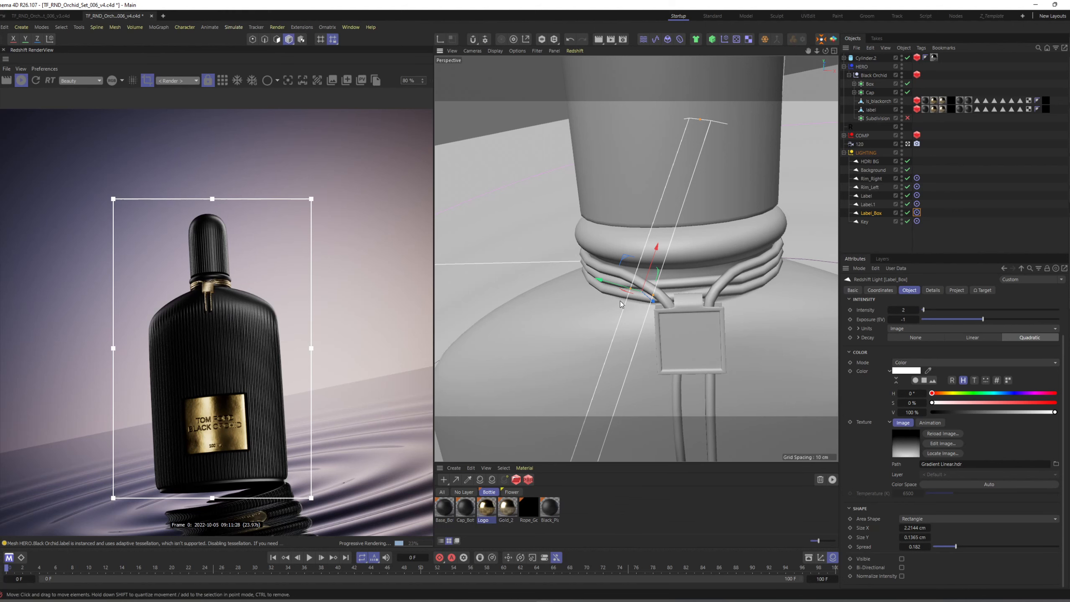
scroll(205, 285, up, 2)
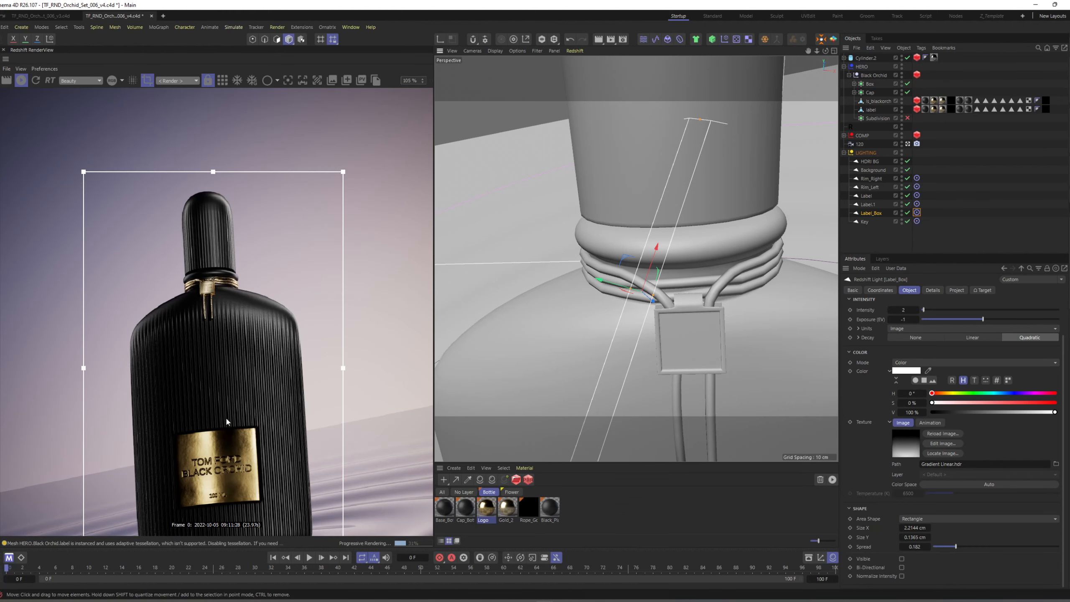
scroll(221, 277, up, 4)
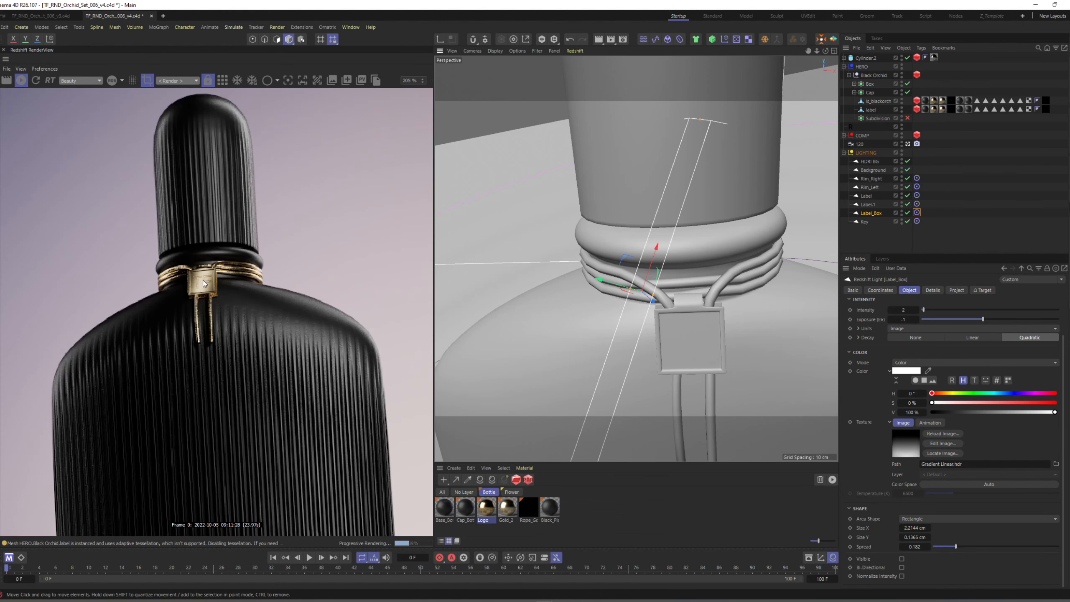
scroll(204, 290, down, 3)
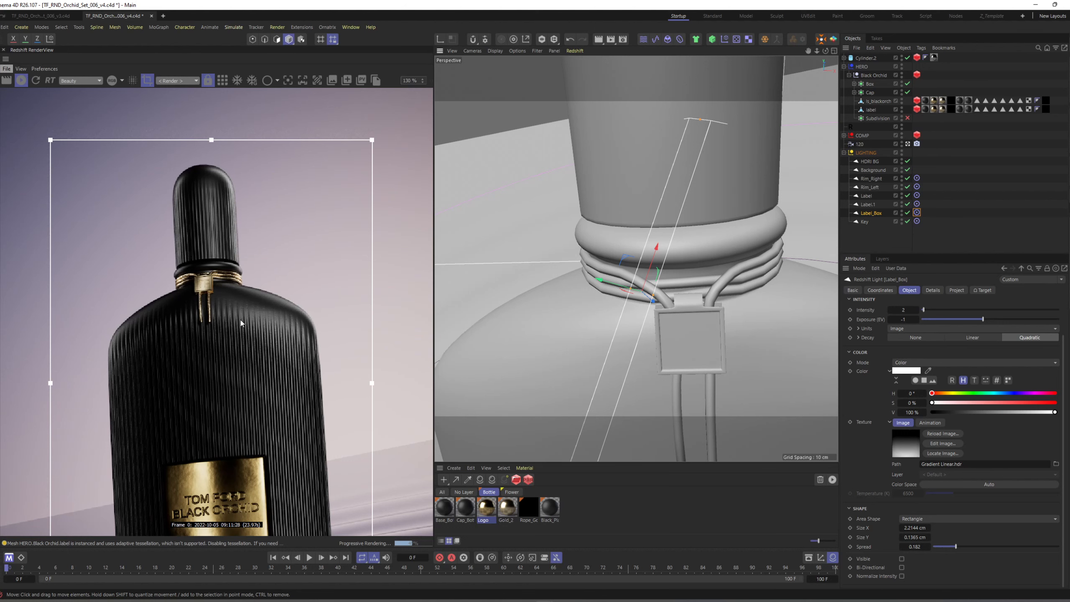
scroll(213, 333, down, 2)
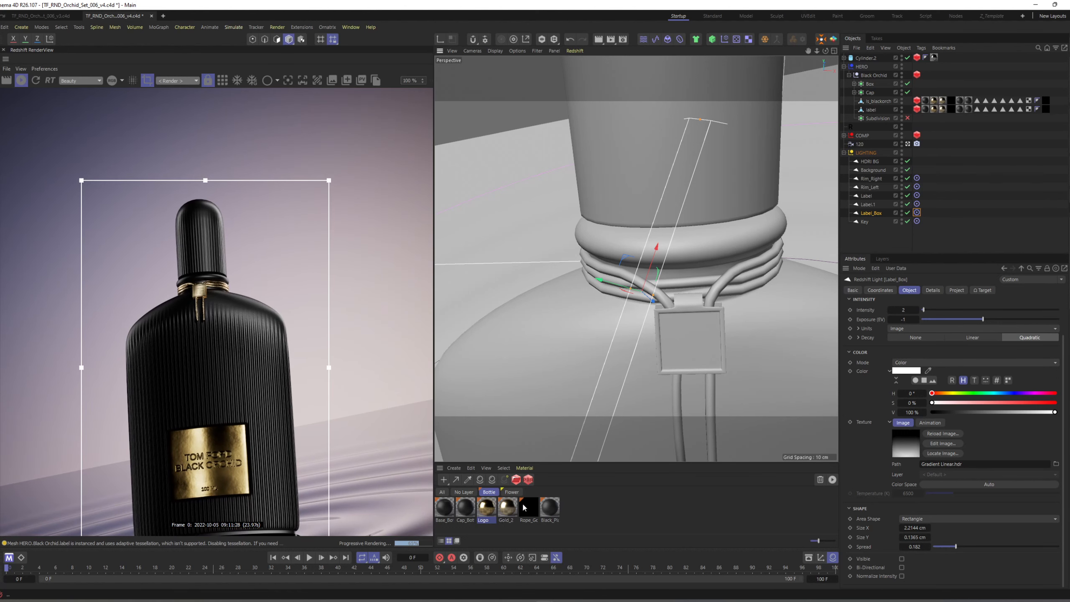
Duplicate the Logo material and rename the copy Box.
click(507, 508)
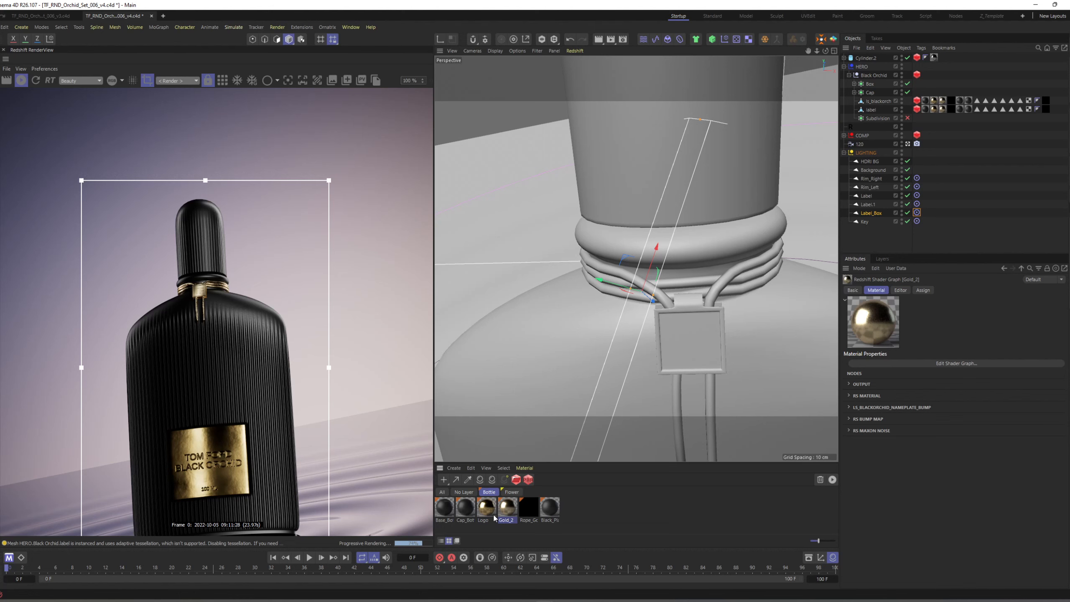
ctrl+drag(486, 508, 509, 520)
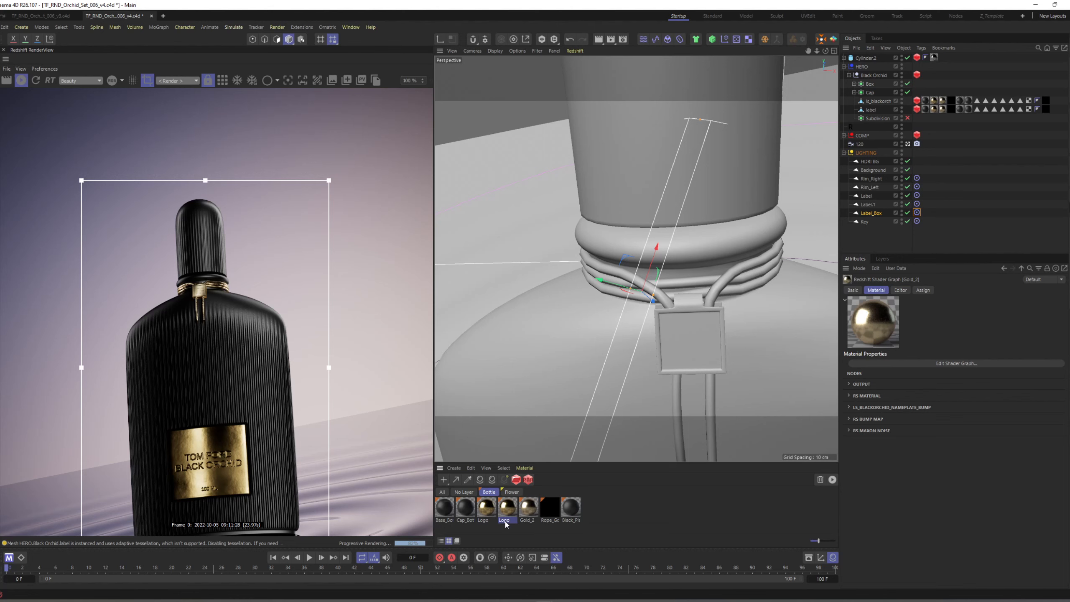
double_click(504, 520)
text(Box)
key(Return)
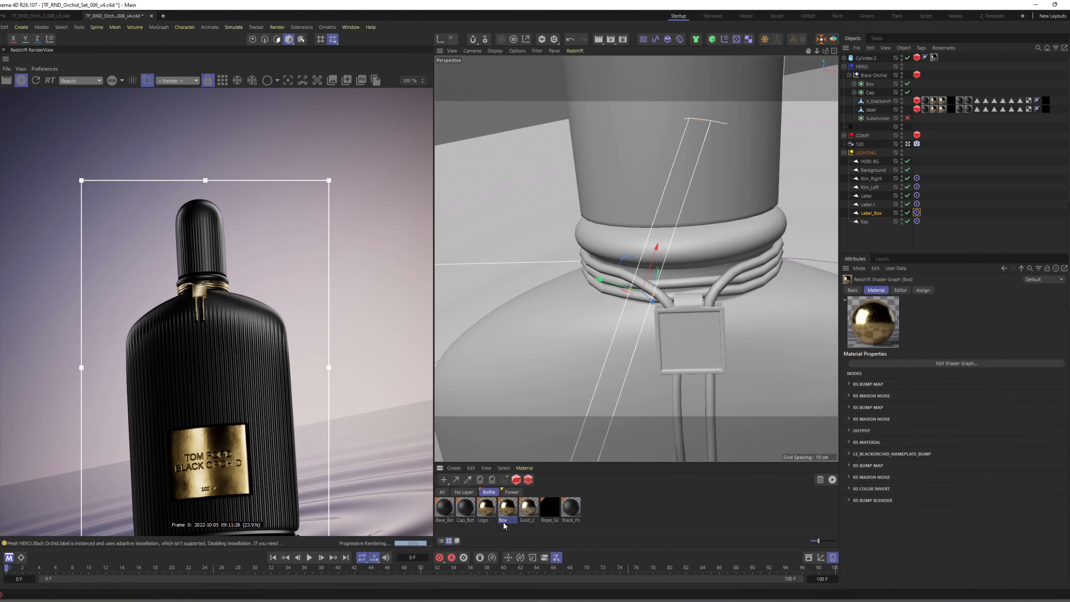
Copy the bump texture path from the Gold_2 material and use ls_blackorchid_logo_bump.jpg as the Box material's bump texture.
double_click(536, 510)
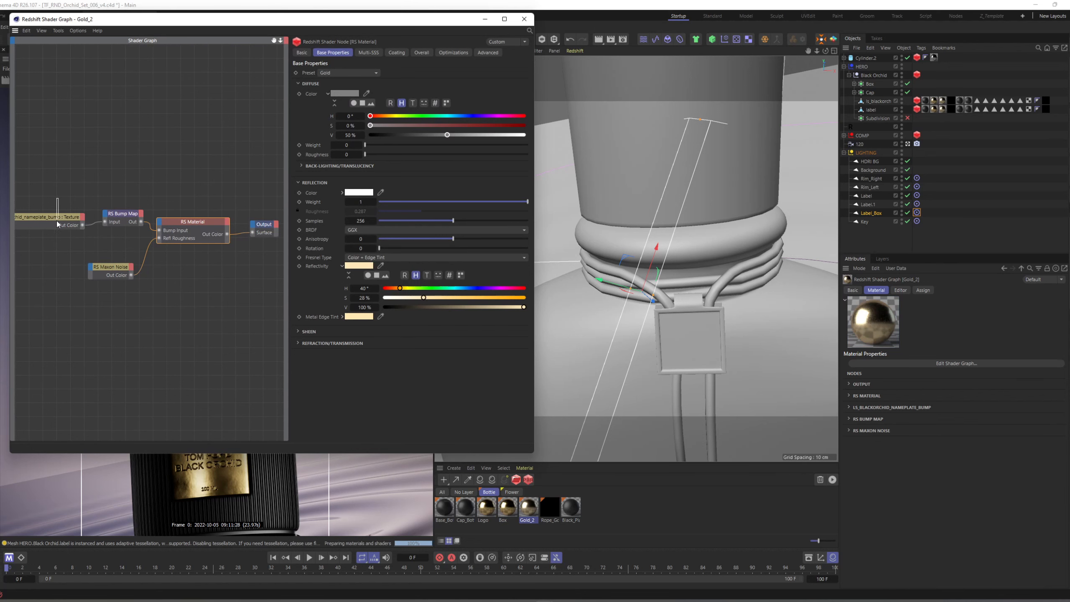
double_click(427, 127)
key(ctrl+c)
click(524, 19)
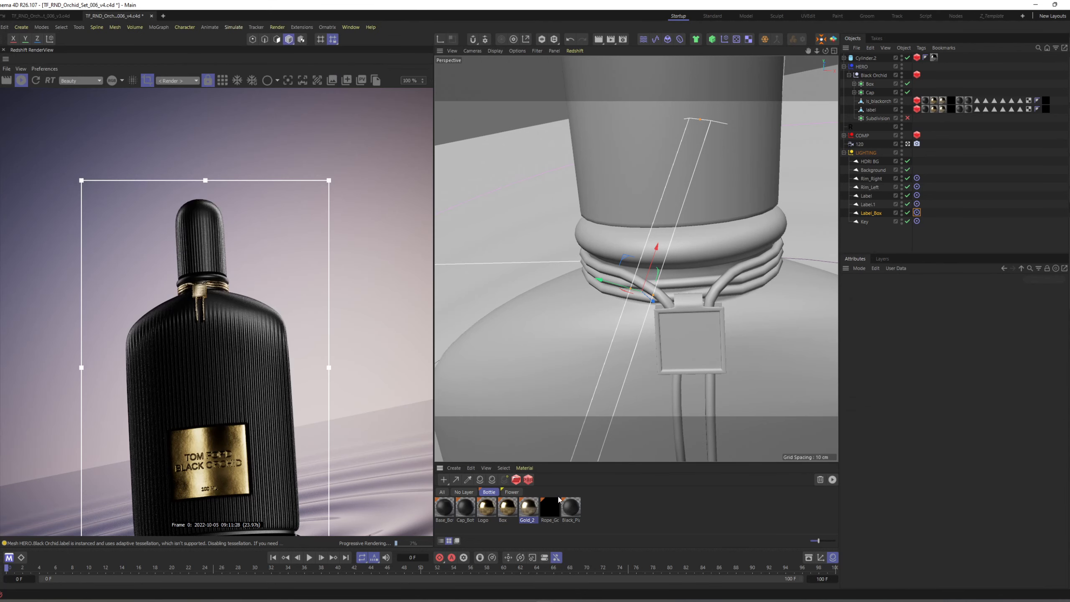
click(511, 512)
click(926, 364)
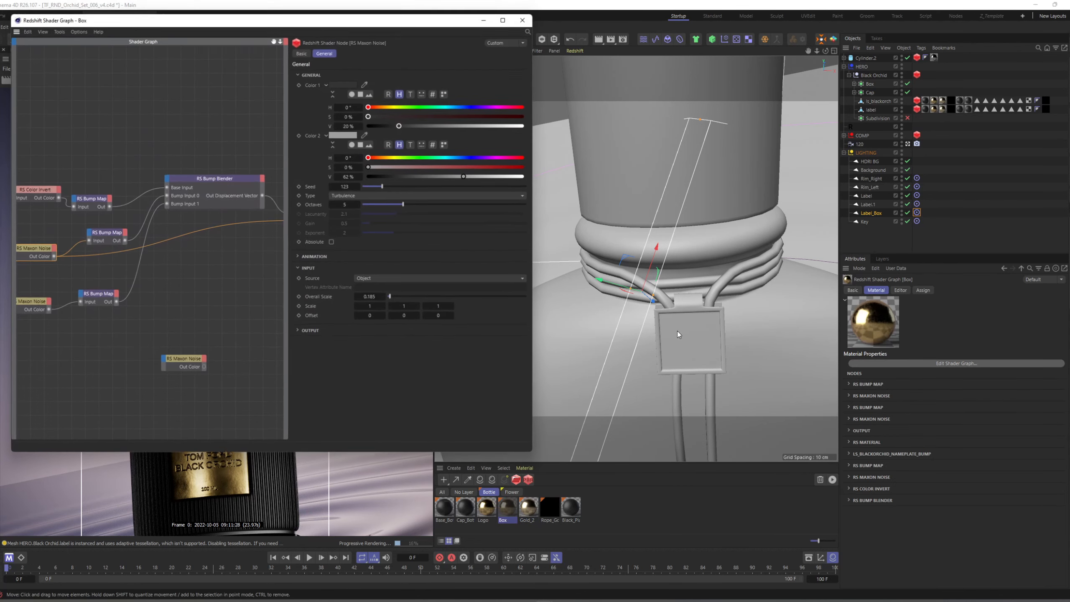
click(63, 203)
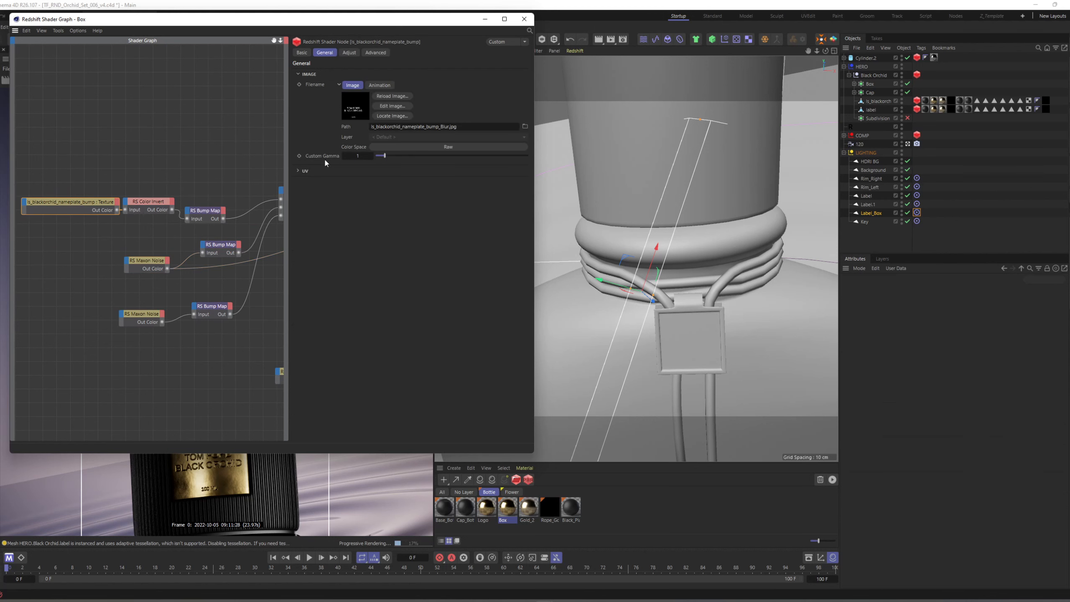
text(is_blackorchid_logo_bump.jpg)
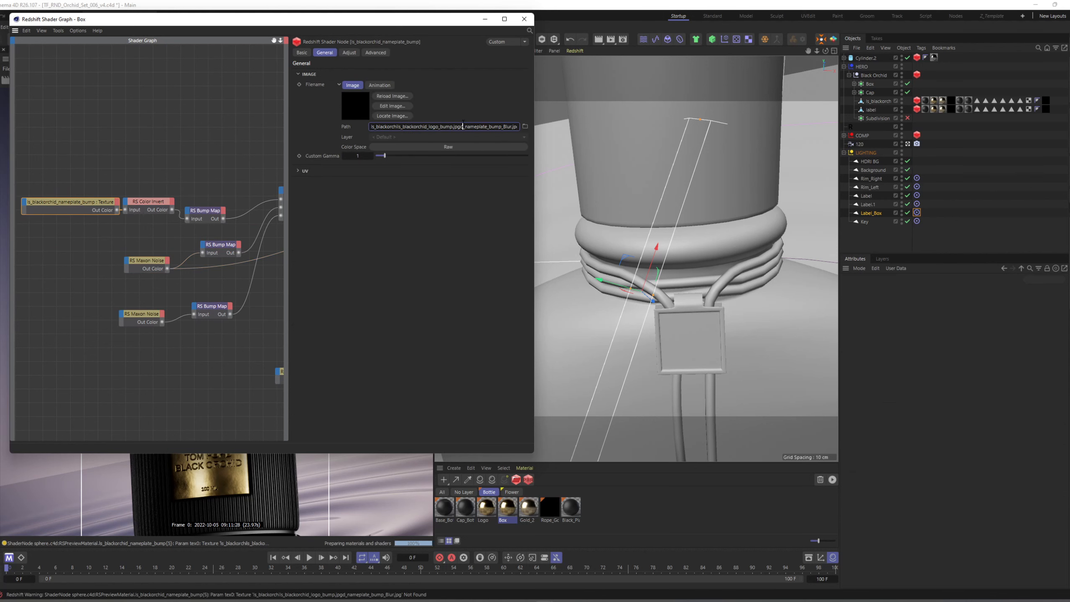
key(ctrl+a)
key(ctrl+v)
click(524, 19)
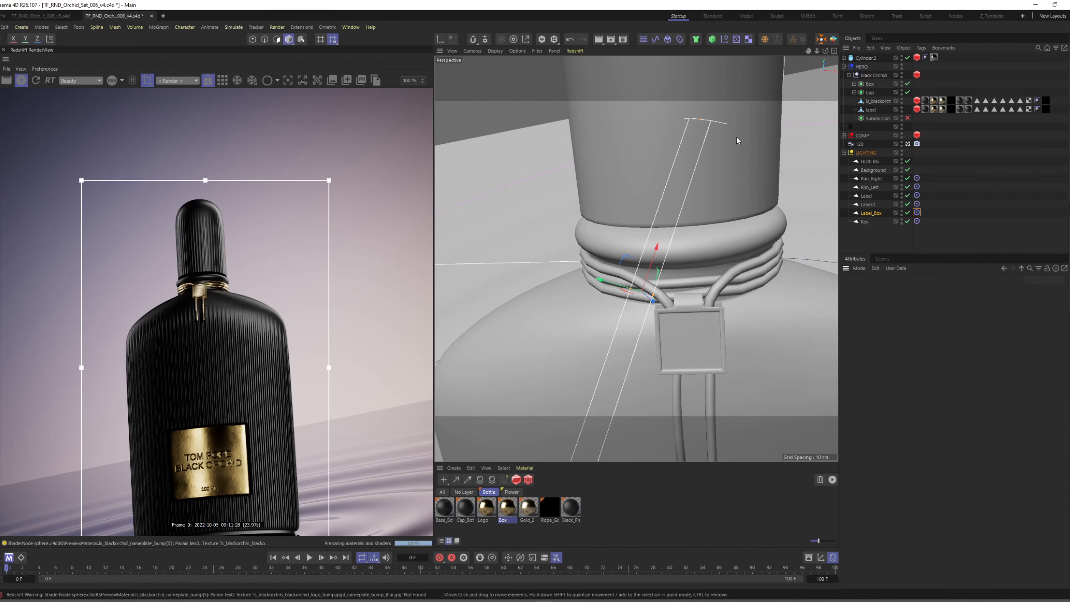
Expand the Box object's hierarchy and rotate the Label_Box light at the collar to adjust the highlight on the box.
click(854, 84)
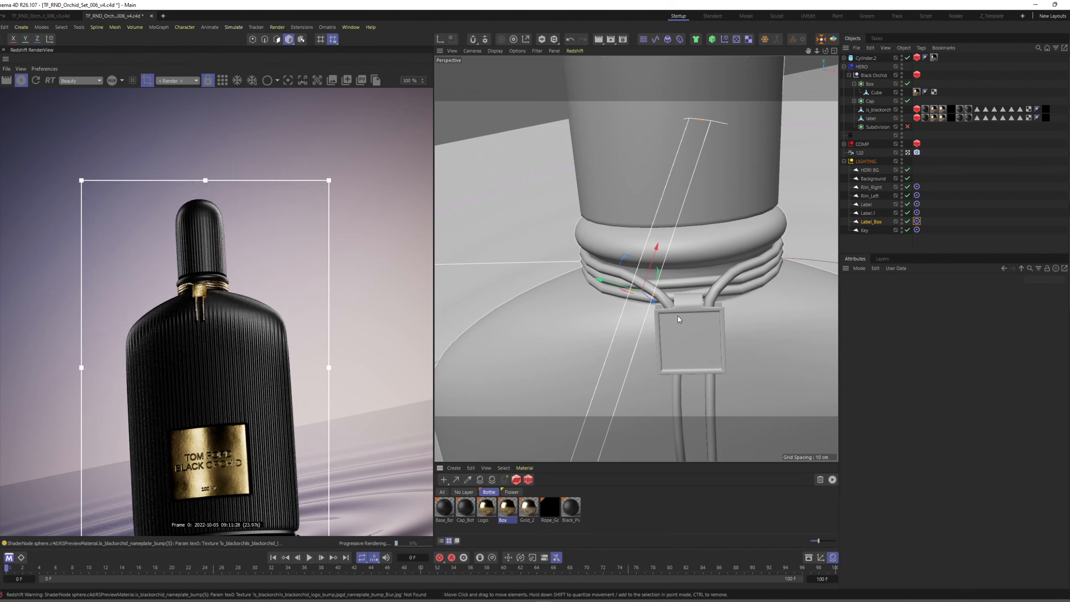
alt+drag(678, 316, 666, 298)
drag(590, 257, 620, 300)
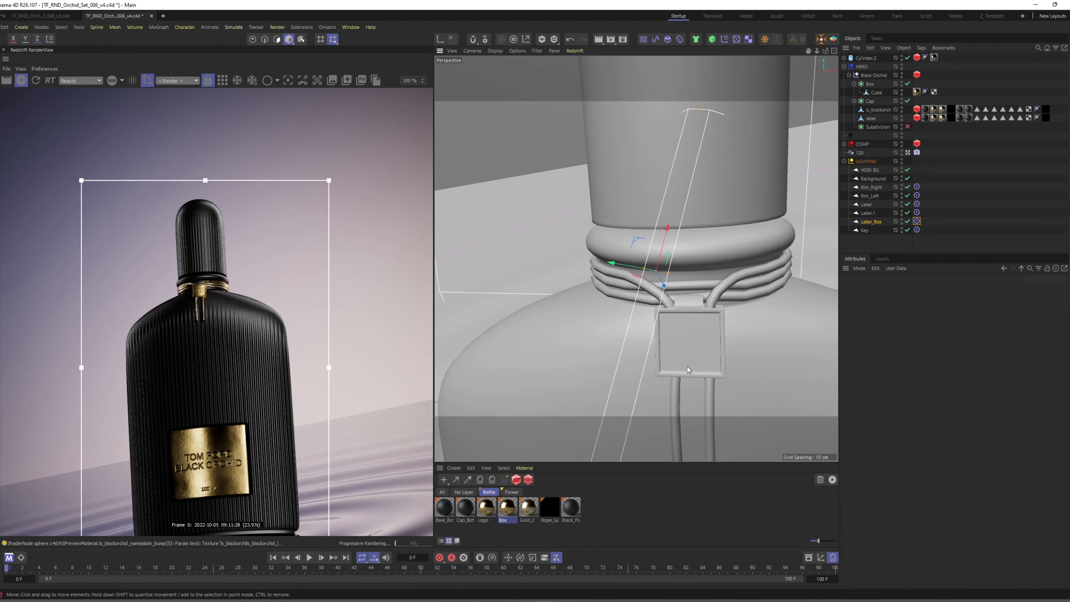
alt+drag(687, 366, 471, 363)
alt+drag(678, 279, 677, 263)
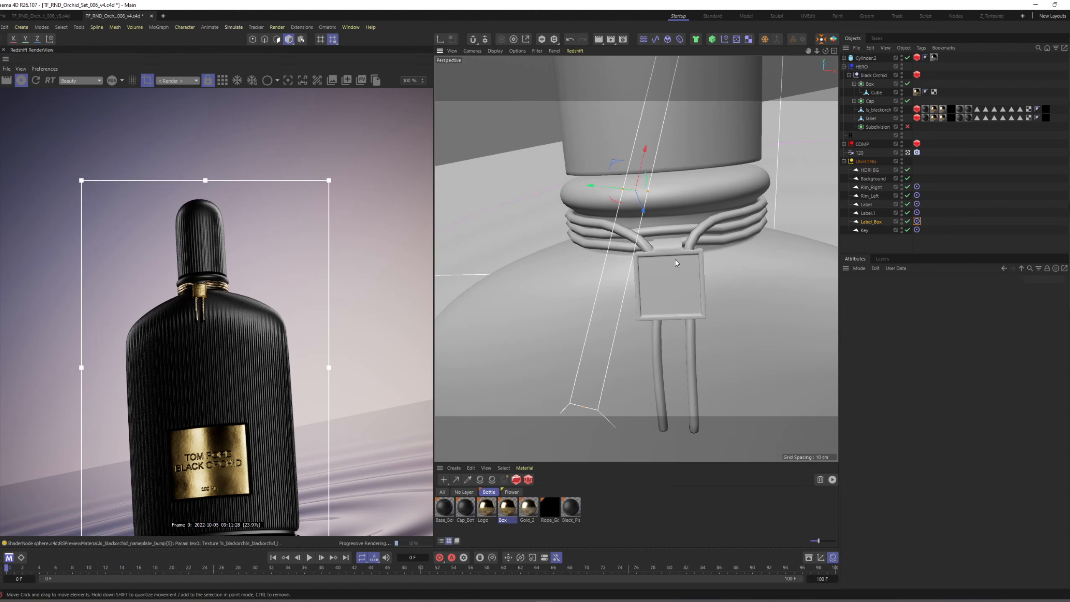
key(r)
drag(645, 218, 652, 218)
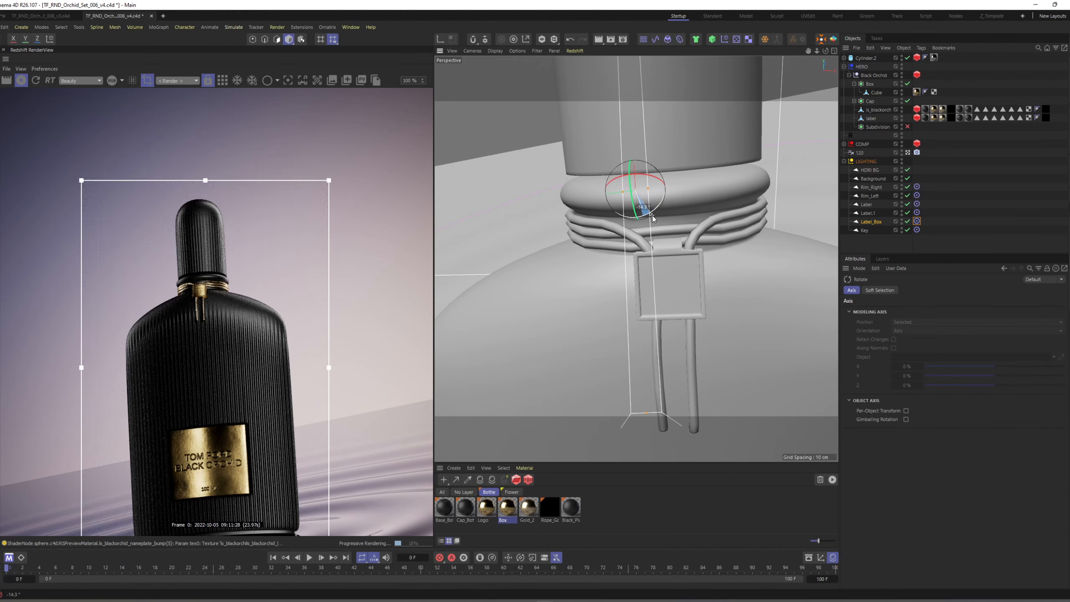
scroll(238, 371, down, 2)
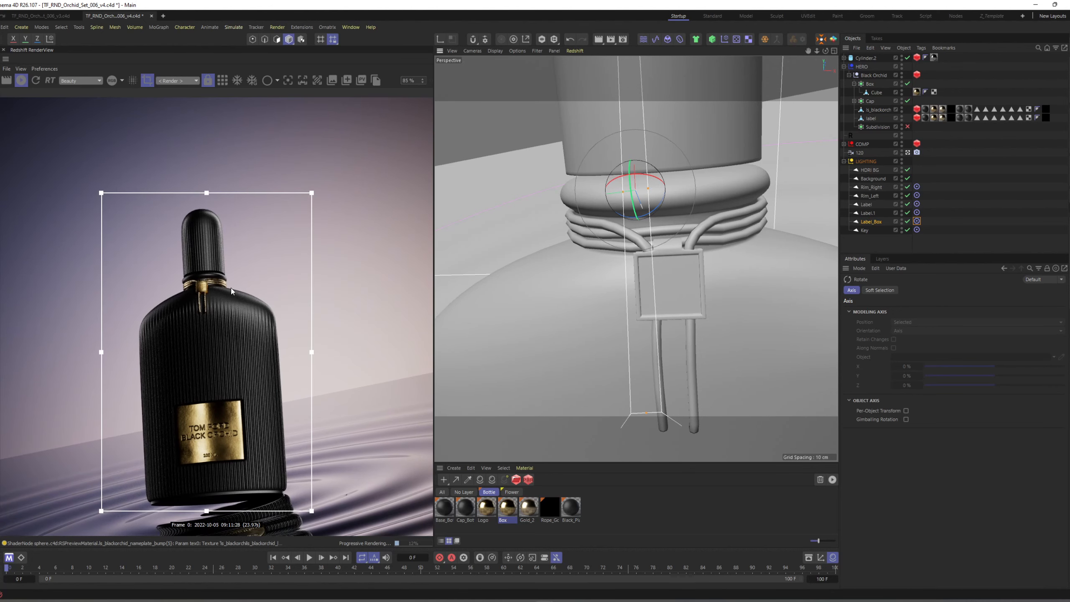
alt+drag(708, 268, 675, 279)
drag(627, 235, 609, 240)
Place a rotated copy of the Label_Box light out to the side of the collar with its Exposure (EV) at 0.
key(e)
drag(582, 205, 520, 174)
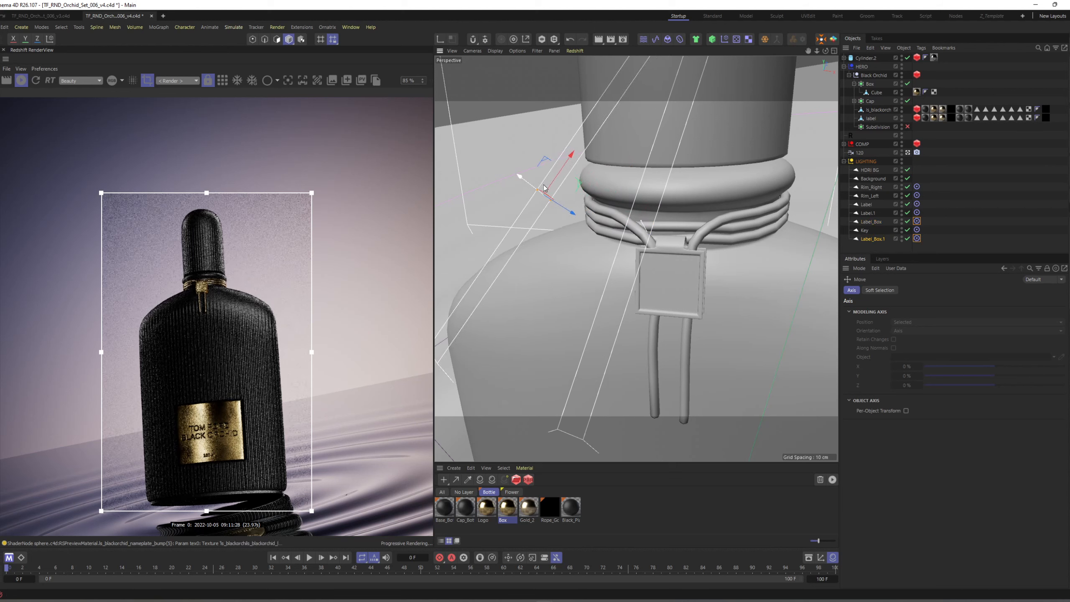
key(r)
drag(546, 215, 564, 213)
scroll(244, 361, up, 2)
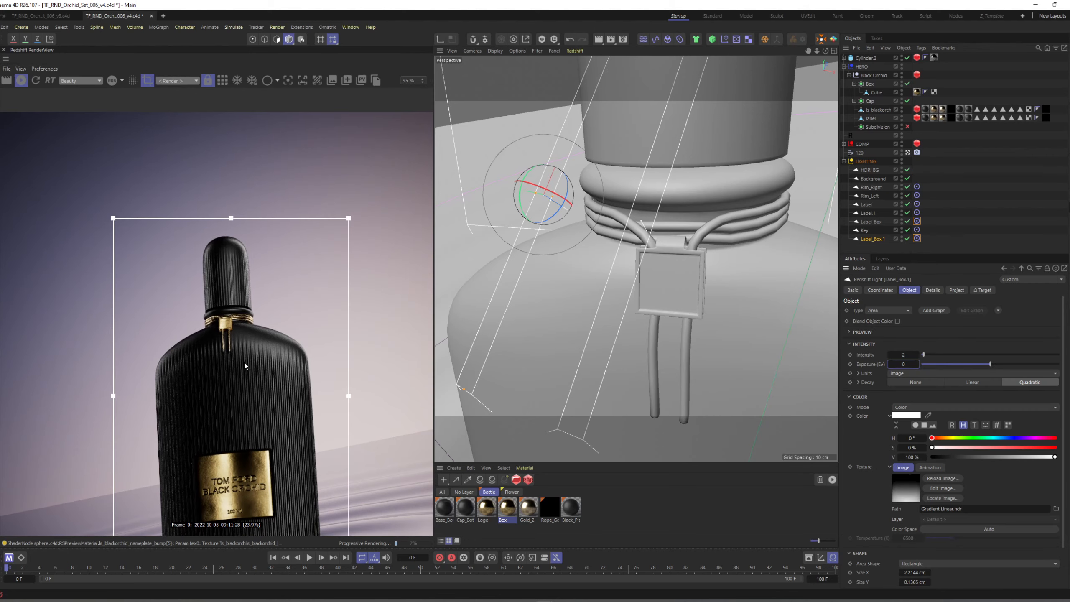
middle_drag(244, 362, 233, 321)
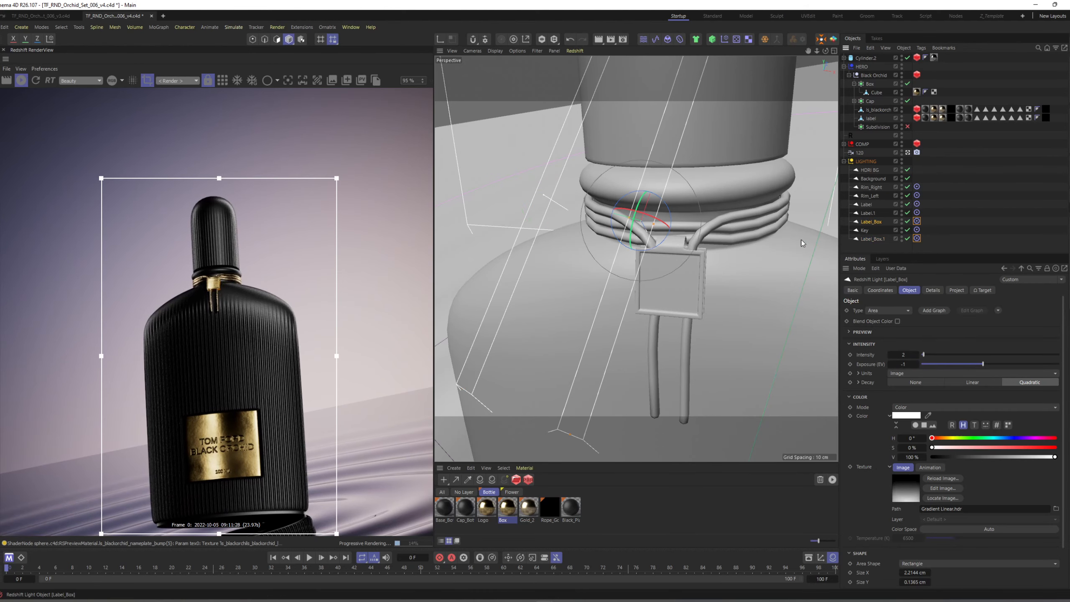
Disable the Label_Box light and remove the target tag from the Label_Box.1 light.
click(875, 222)
key(o)
click(908, 221)
click(889, 239)
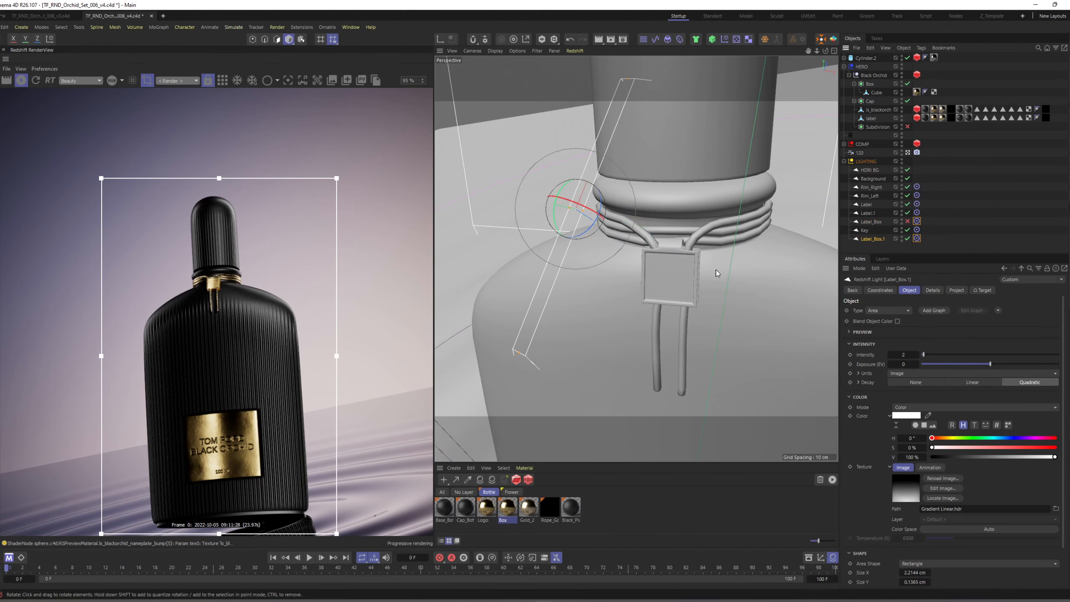
click(916, 239)
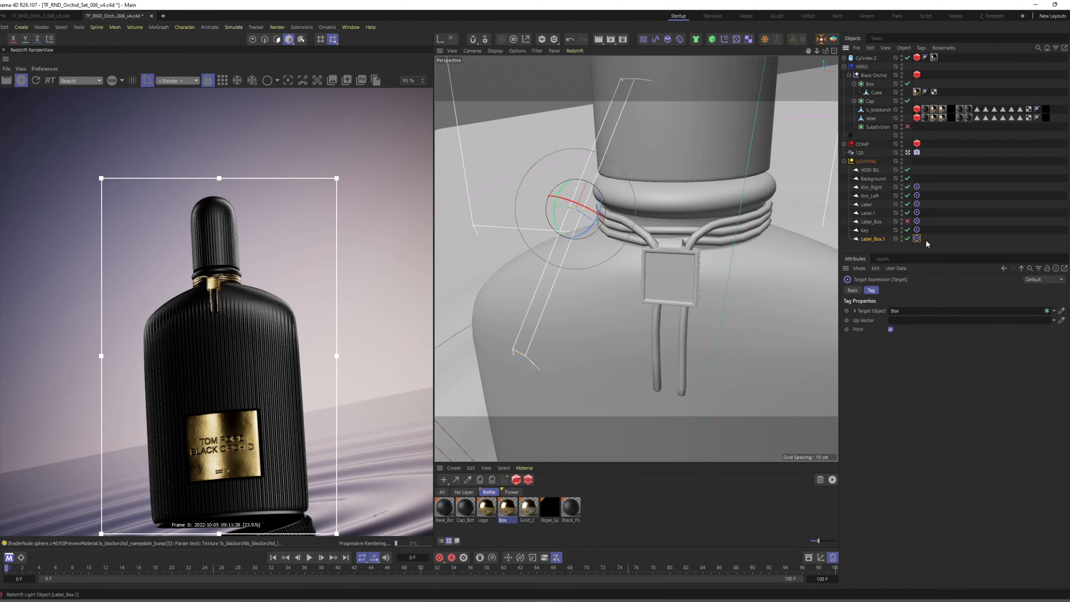
key(Delete)
Move and rotate the Label_Box.1 light toward the front of the collar box with its Exposure (EV) at 2.
click(877, 239)
alt+drag(651, 265, 668, 236)
key(e)
drag(655, 143, 661, 227)
alt+drag(655, 290, 723, 279)
key(r)
alt+drag(721, 280, 612, 264)
key(e)
drag(677, 253, 569, 231)
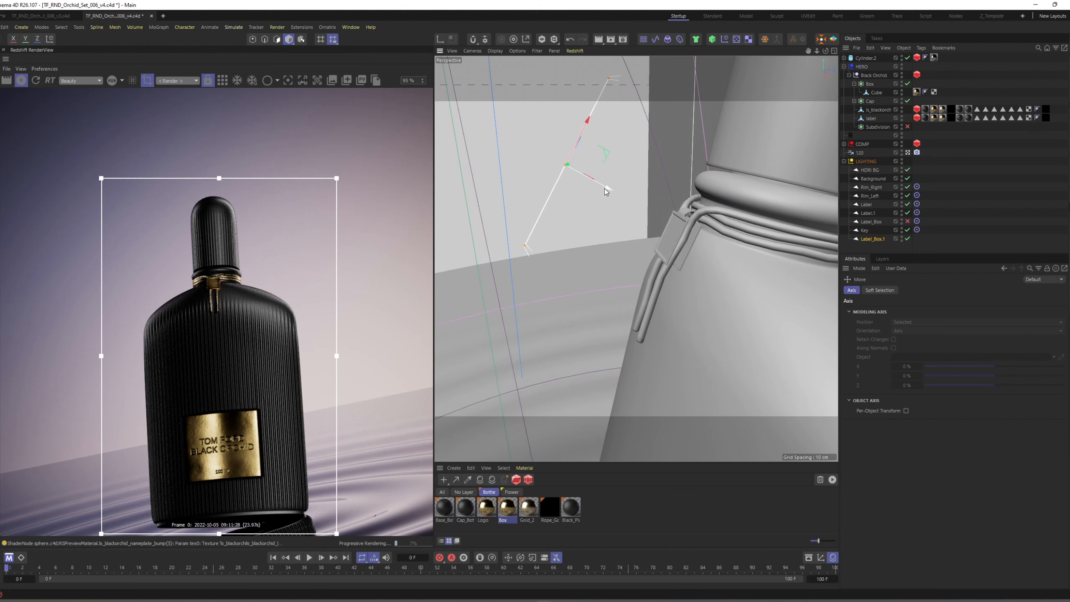
drag(604, 188, 758, 258)
click(874, 239)
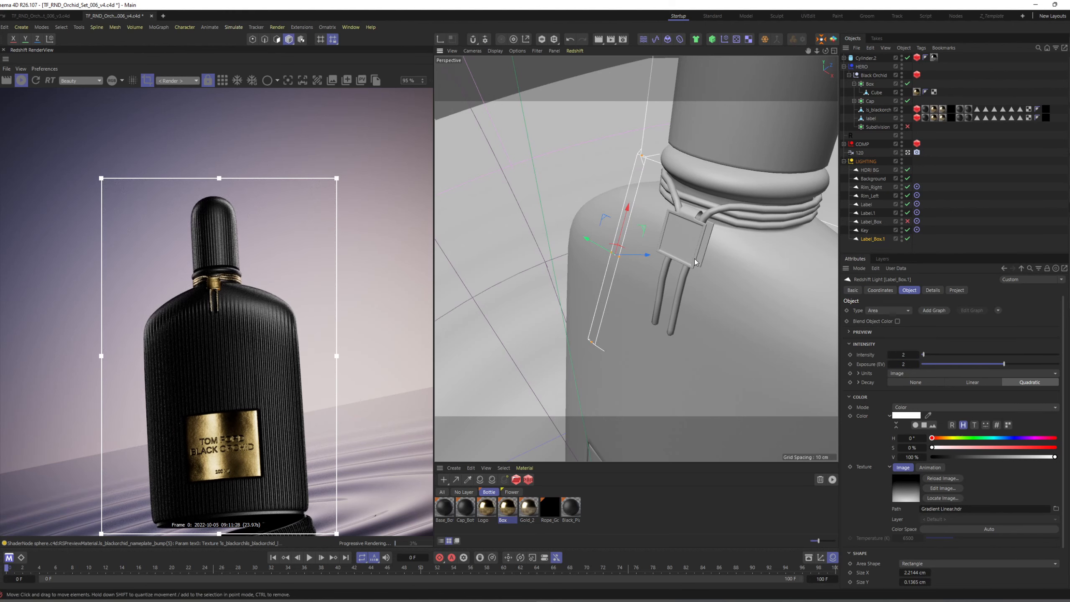
Place a copy of the Label_Box.1 light beside it in front of the collar box, and delete the disabled Label_Box light.
alt+drag(693, 236, 681, 266)
key(r)
key(e)
ctrl+drag(742, 254, 702, 236)
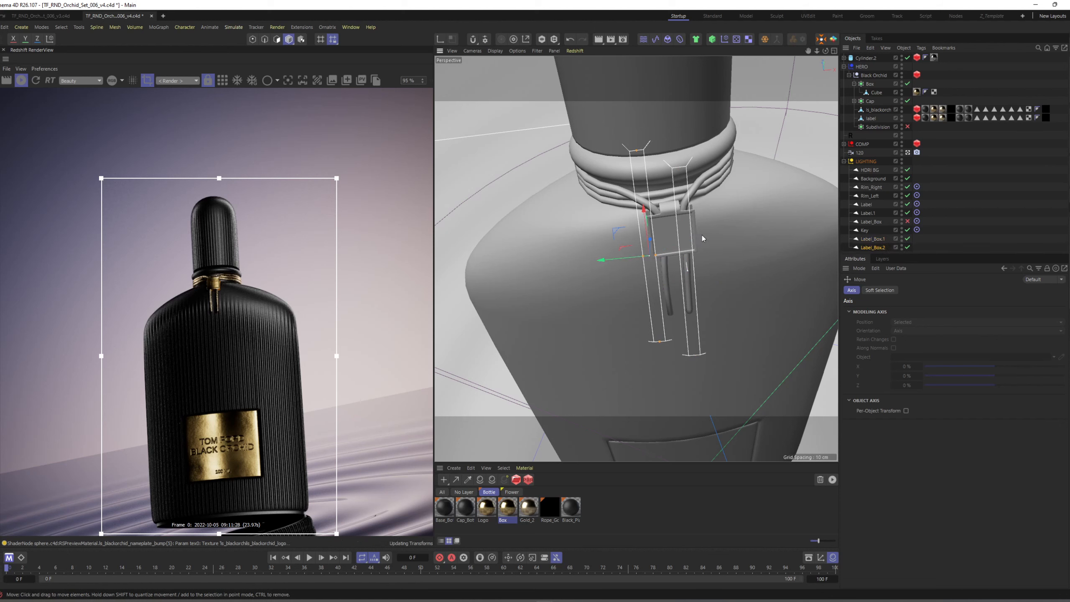
click(873, 222)
key(Delete)
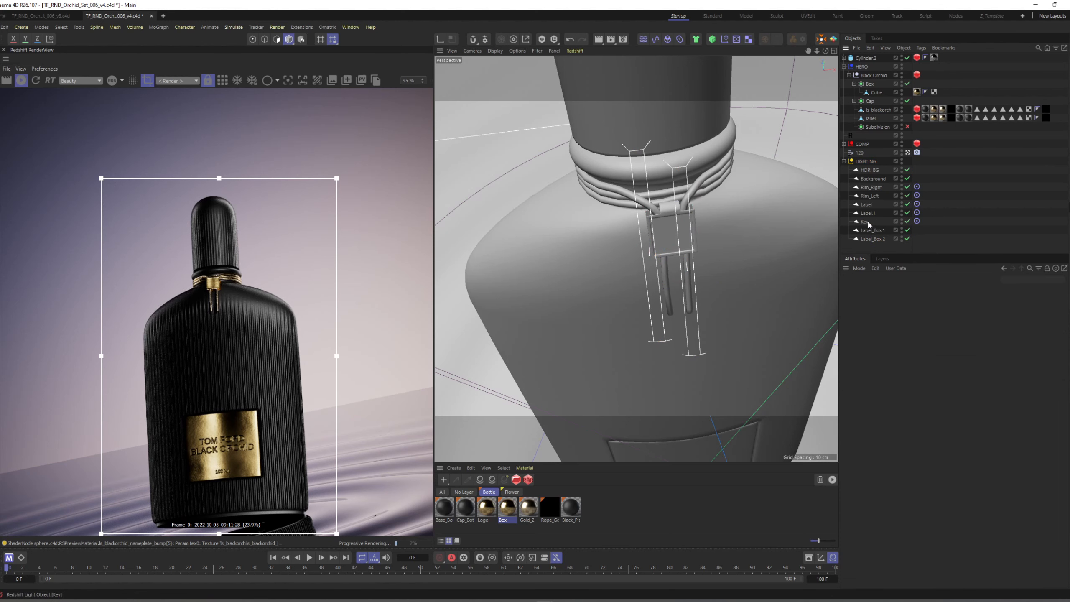
Set the Label_Box.2 light's Exposure (EV) to 1 and check the collar box in the render.
click(868, 239)
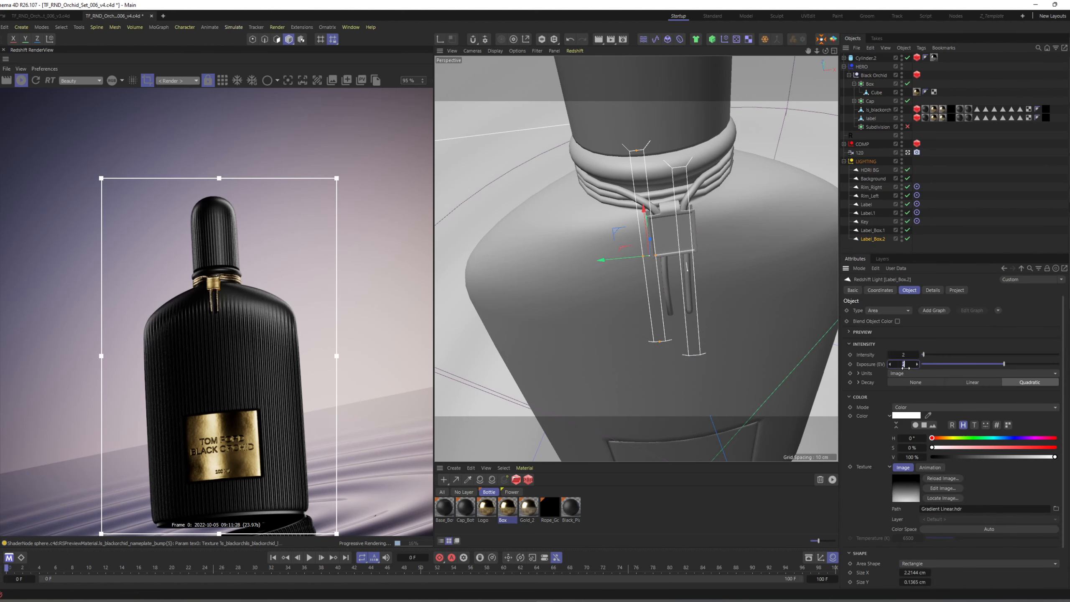
key(Return)
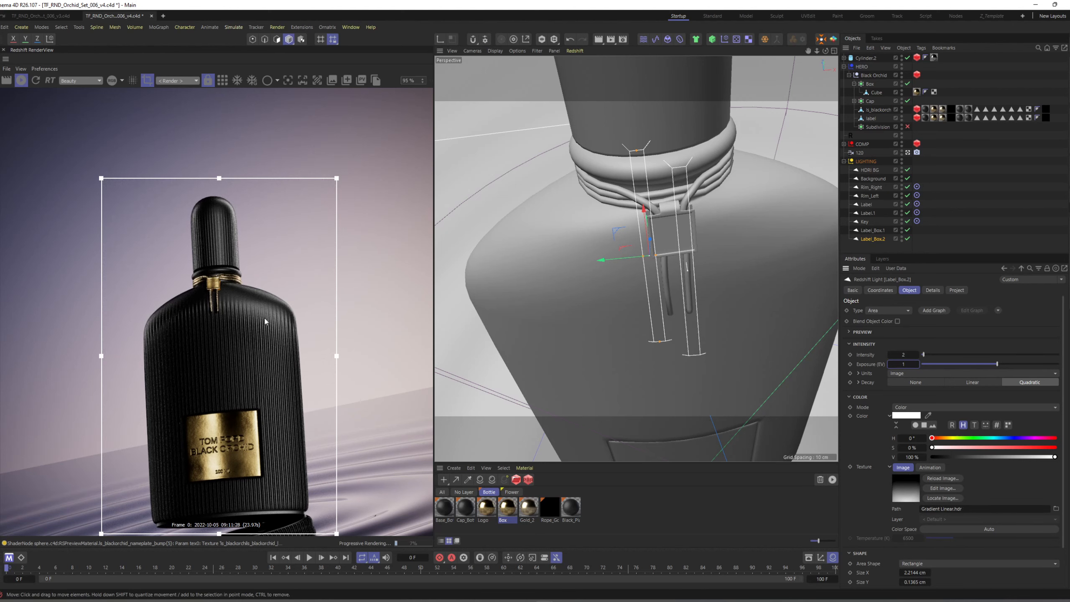
scroll(214, 293, up, 3)
scroll(222, 314, down, 5)
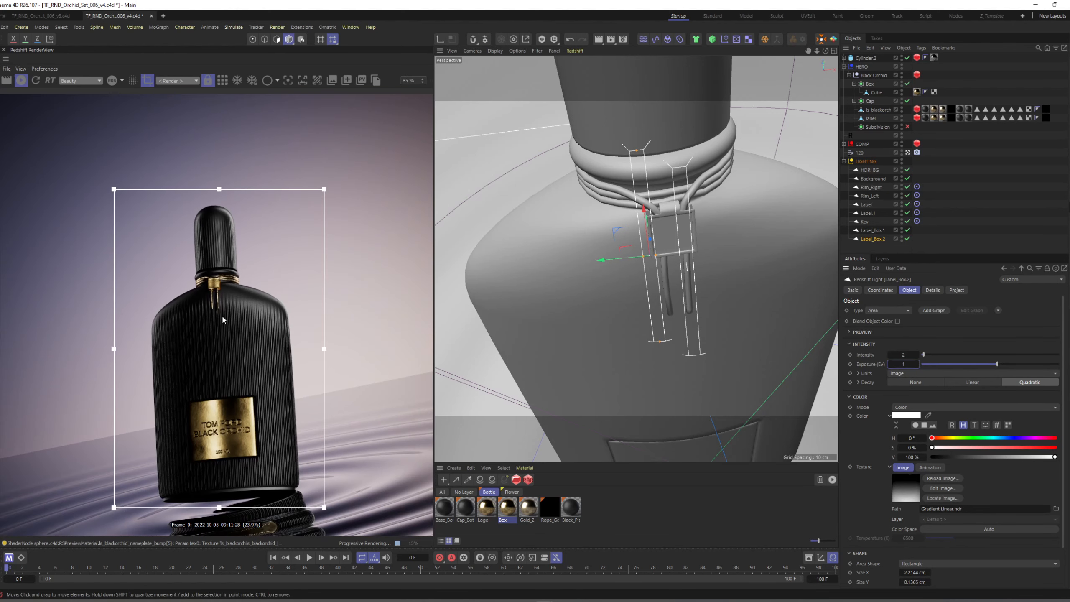
Set the Height Scale of the logo texture's bump map in the Box material to 0.1 and check the rendered collar box.
double_click(517, 511)
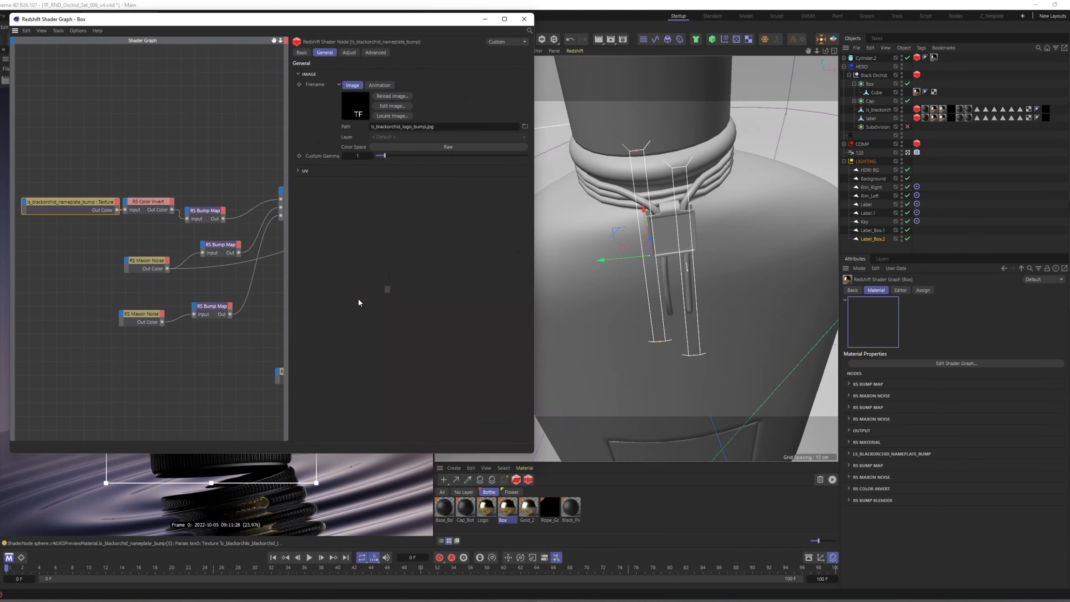
drag(320, 26, 681, 73)
drag(569, 255, 584, 240)
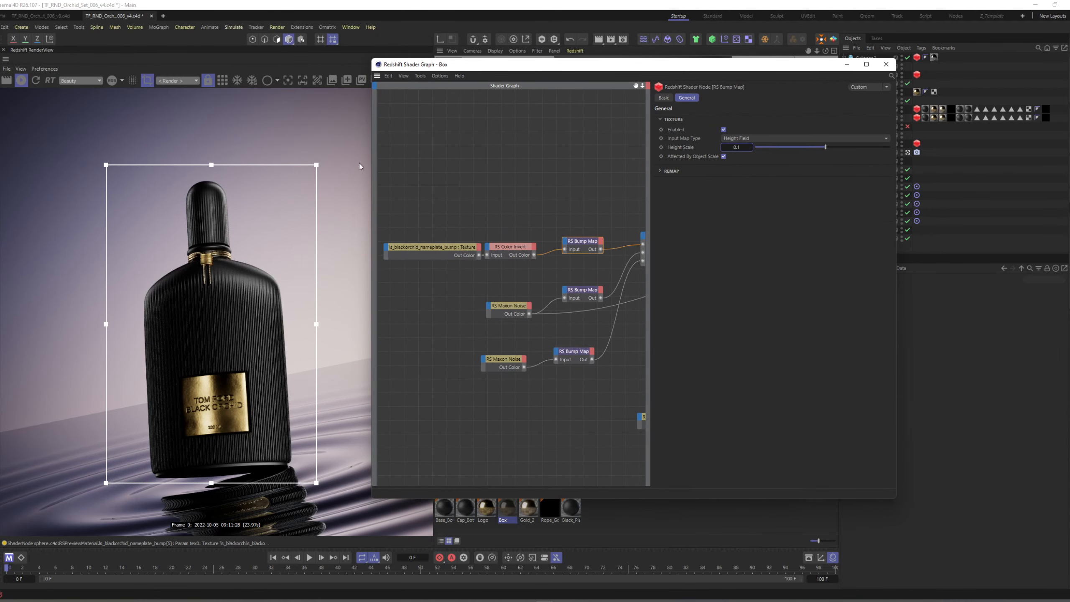
scroll(207, 264, up, 3)
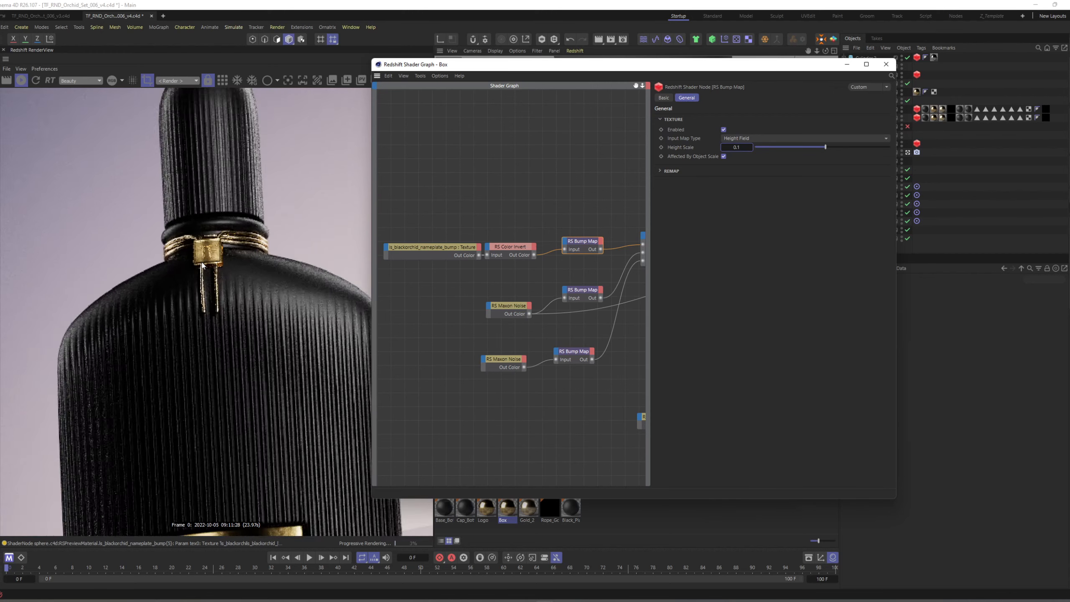
scroll(204, 265, down, 3)
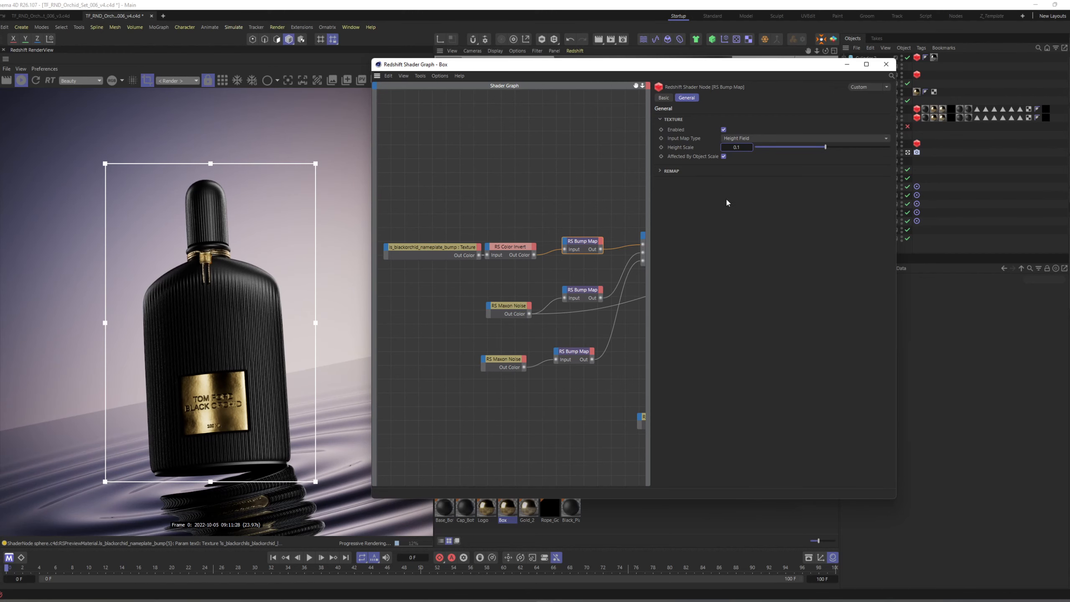
key(Return)
scroll(215, 317, down, 2)
click(880, 68)
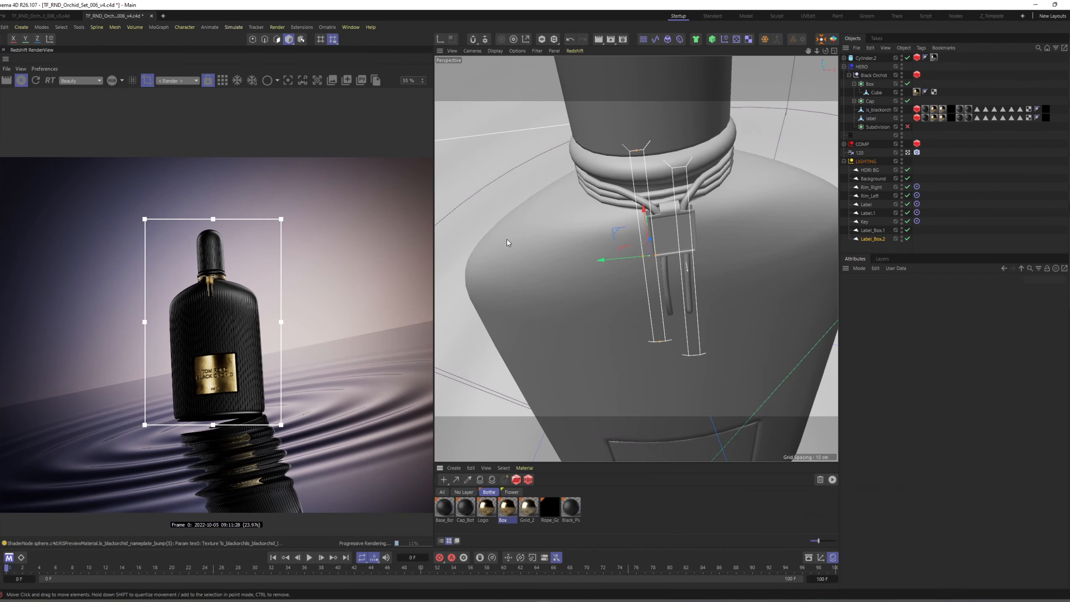
Turn off the render region so the whole frame renders.
scroll(242, 298, down, 1)
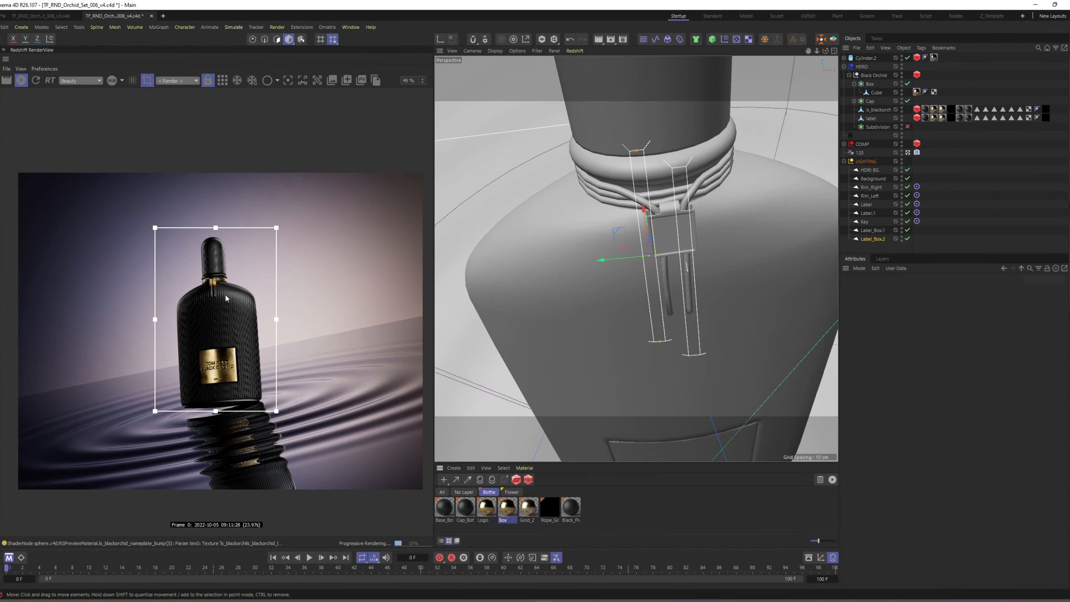
middle_drag(231, 297, 225, 277)
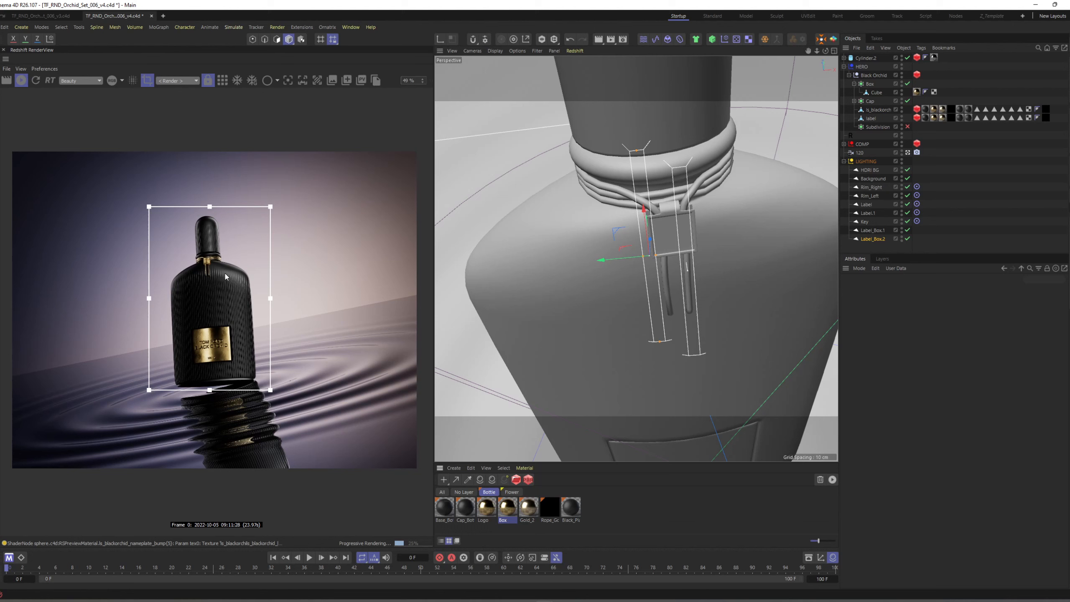
click(148, 82)
Reorder the LIGHTING group so the Key light sits between HDRI BG and Background.
click(670, 329)
alt+drag(670, 329, 650, 287)
alt+right_drag(679, 287, 635, 328)
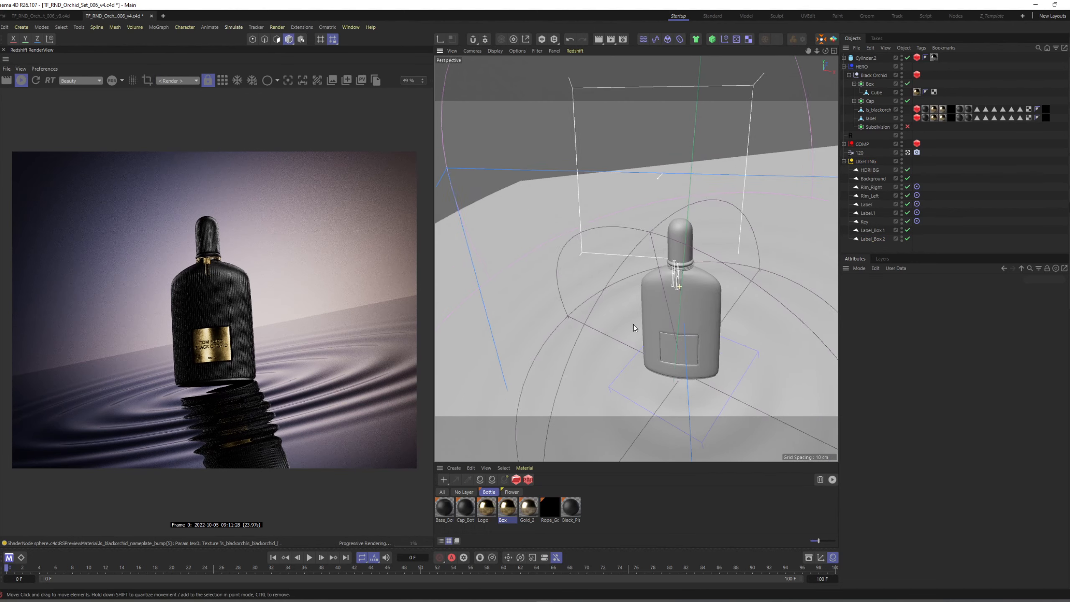
scroll(636, 330, down, 5)
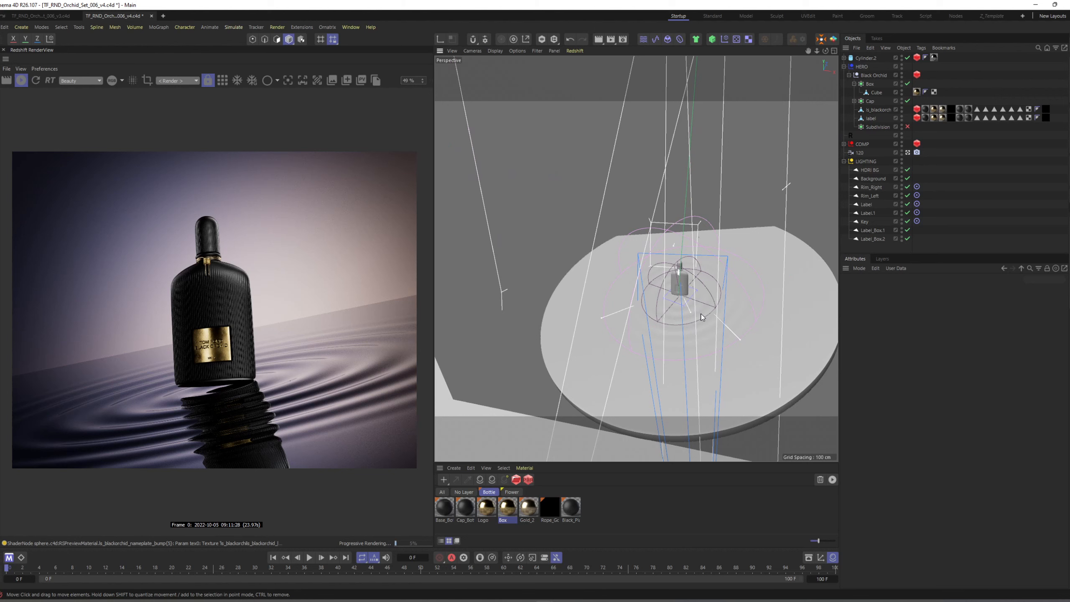
click(869, 213)
shift+click(867, 205)
drag(867, 214, 870, 227)
click(866, 205)
drag(879, 173, 880, 173)
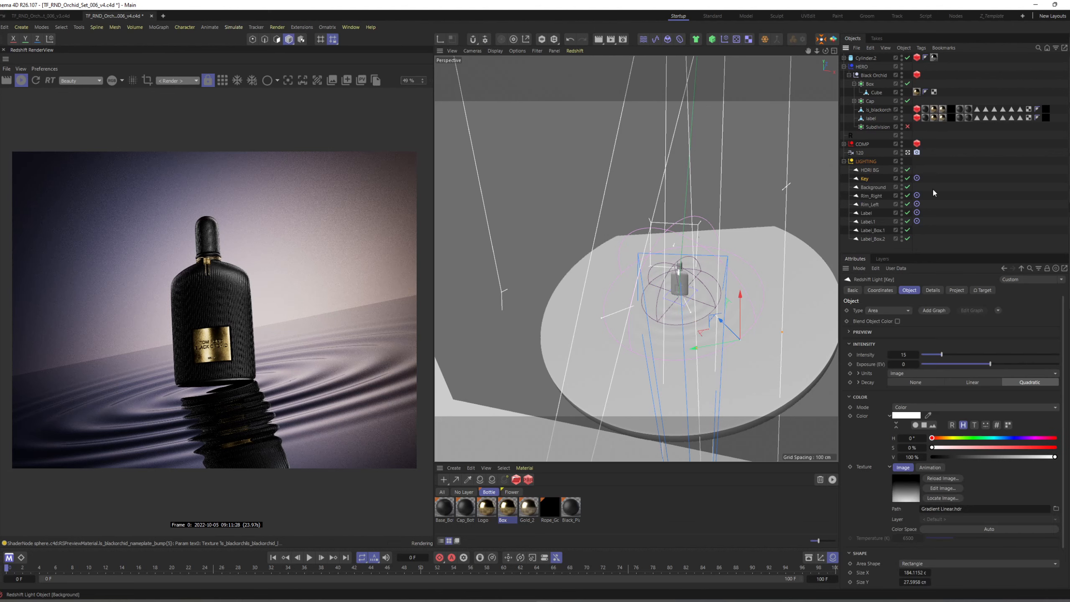
click(930, 191)
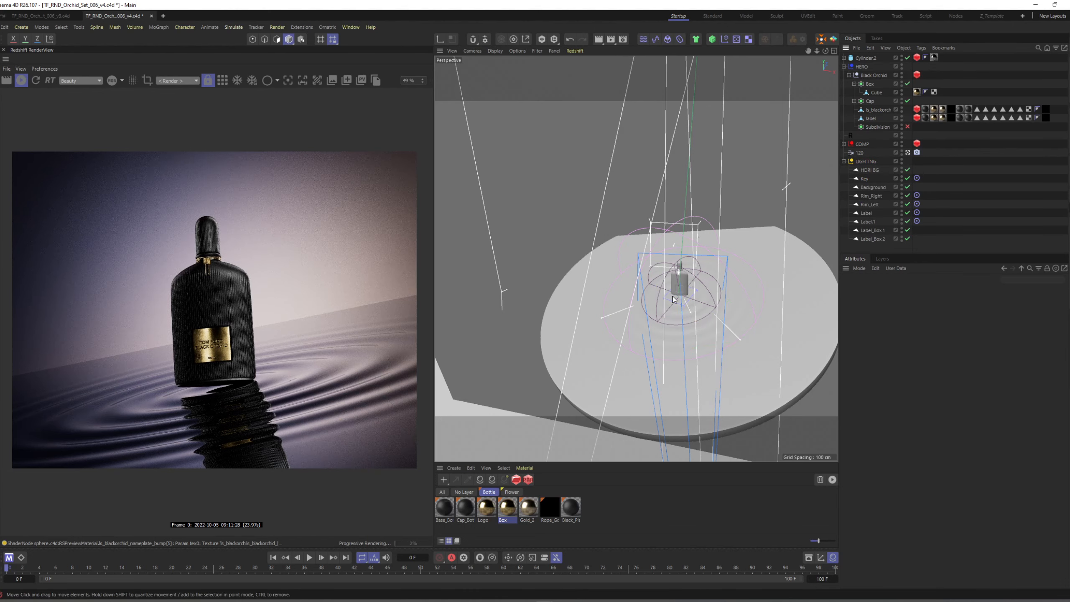
Limit the render to a region around the nameplate and switch off the Label light to isolate Label.1.
scroll(217, 341, up, 5)
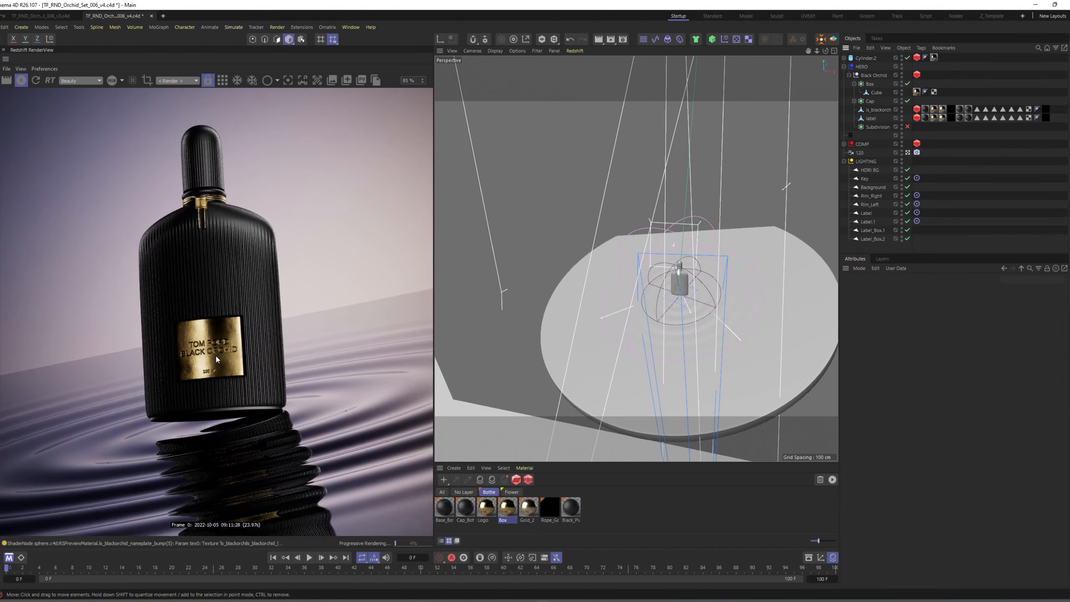
mouse_move(139, 298)
ctrl+mouse_down()
mouse_move(273, 399)
mouse_move(267, 405)
ctrl+mouse_up()
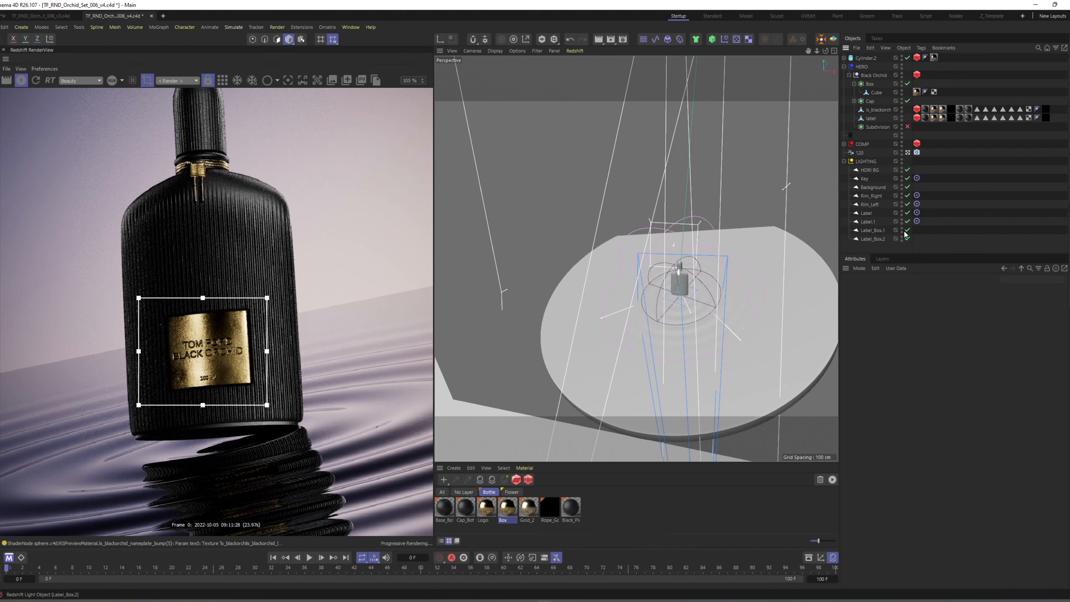
click(901, 231)
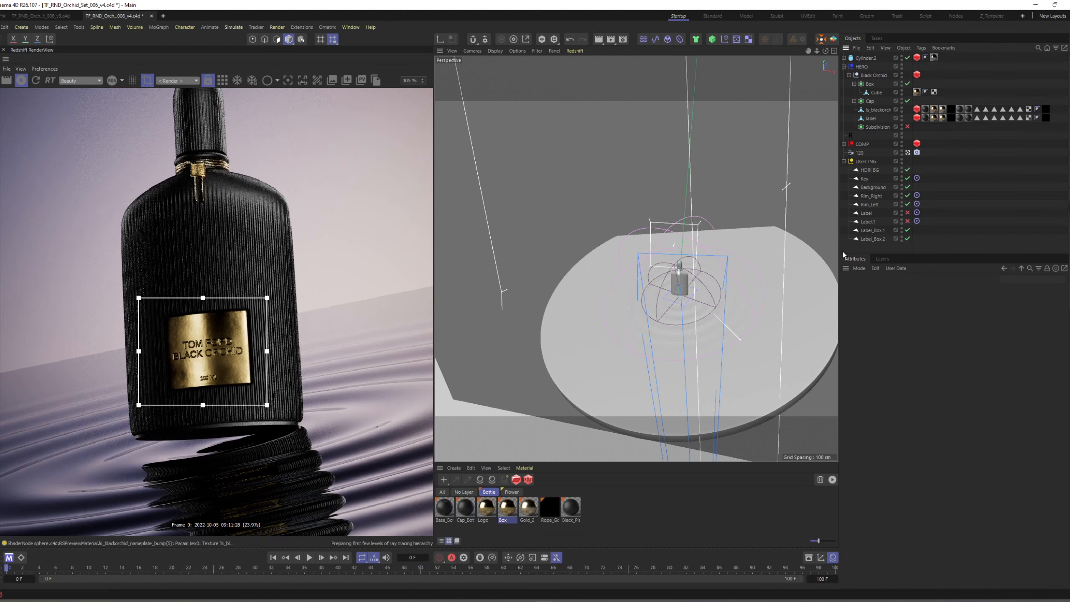
click(908, 222)
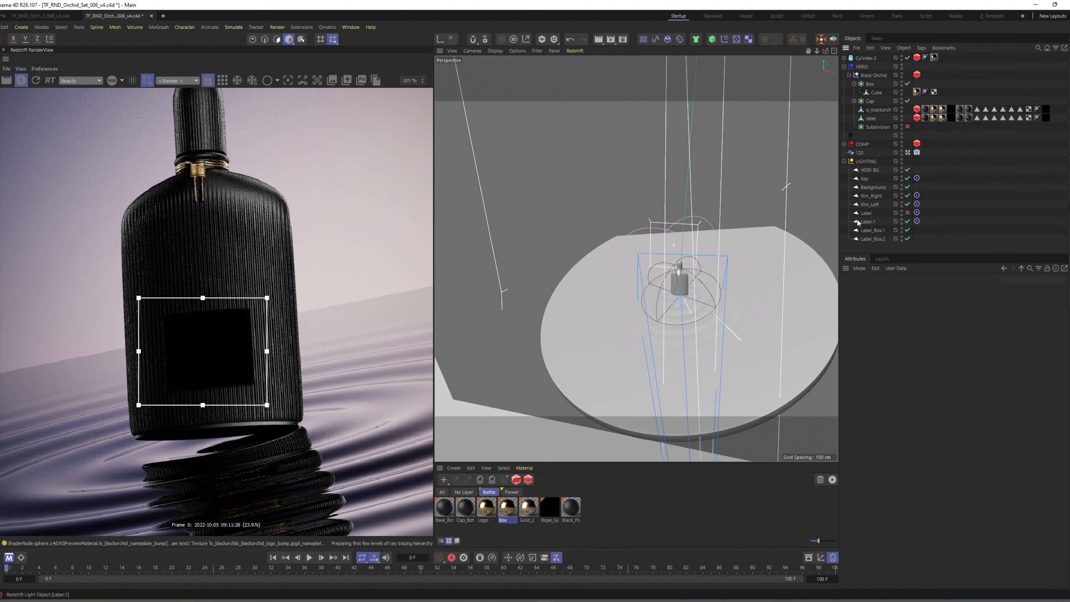
With both label lights on, narrow the Label.1 light's Size Y to about 1.73 cm and set its Exposure (EV) to -3.
click(864, 222)
alt+drag(710, 314, 675, 336)
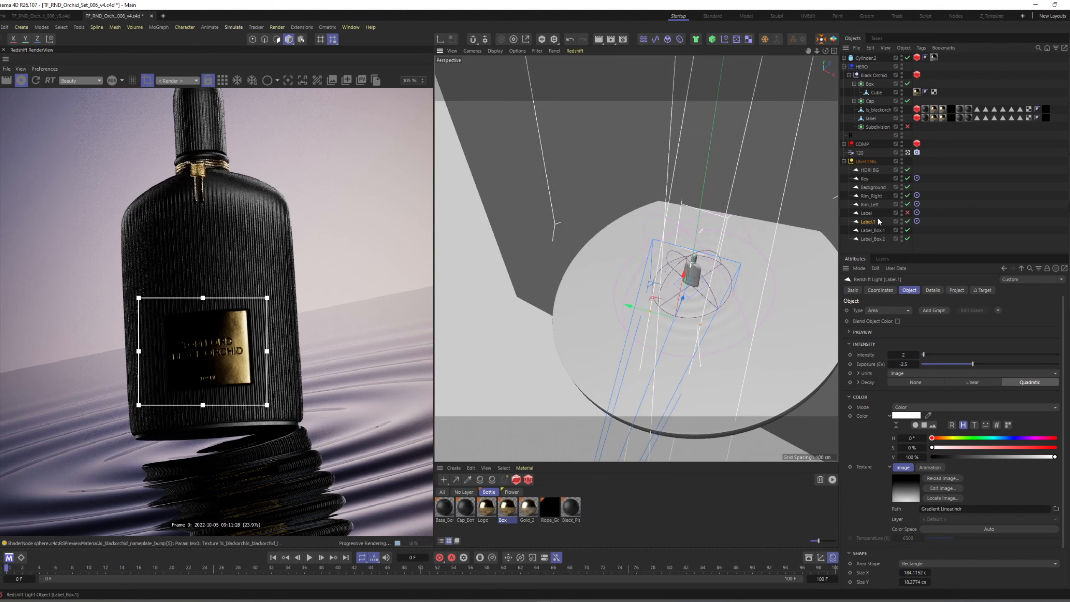
click(908, 222)
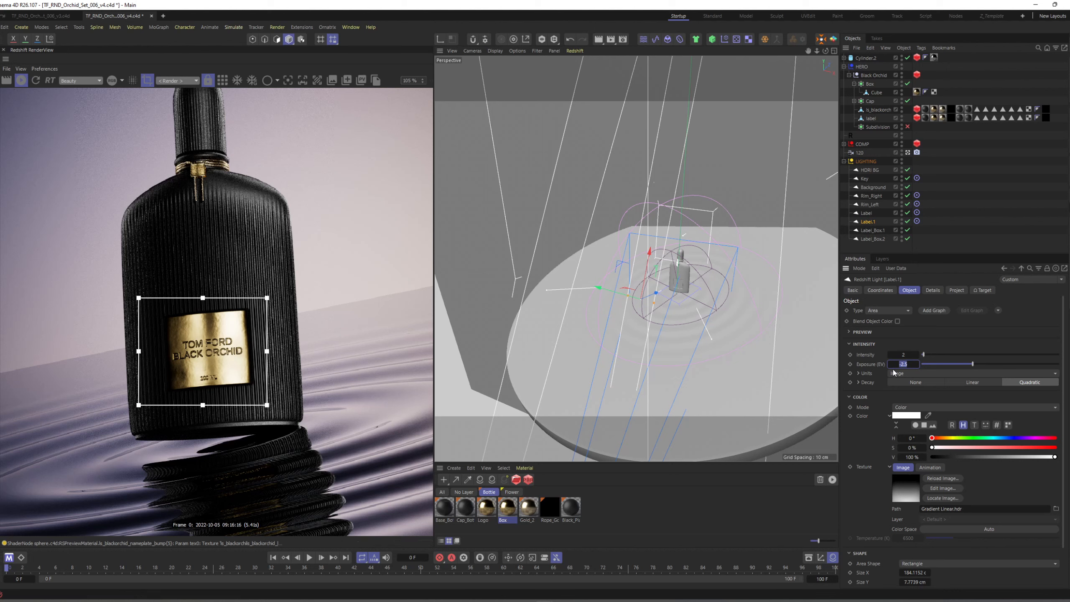
text(-3)
key(Return)
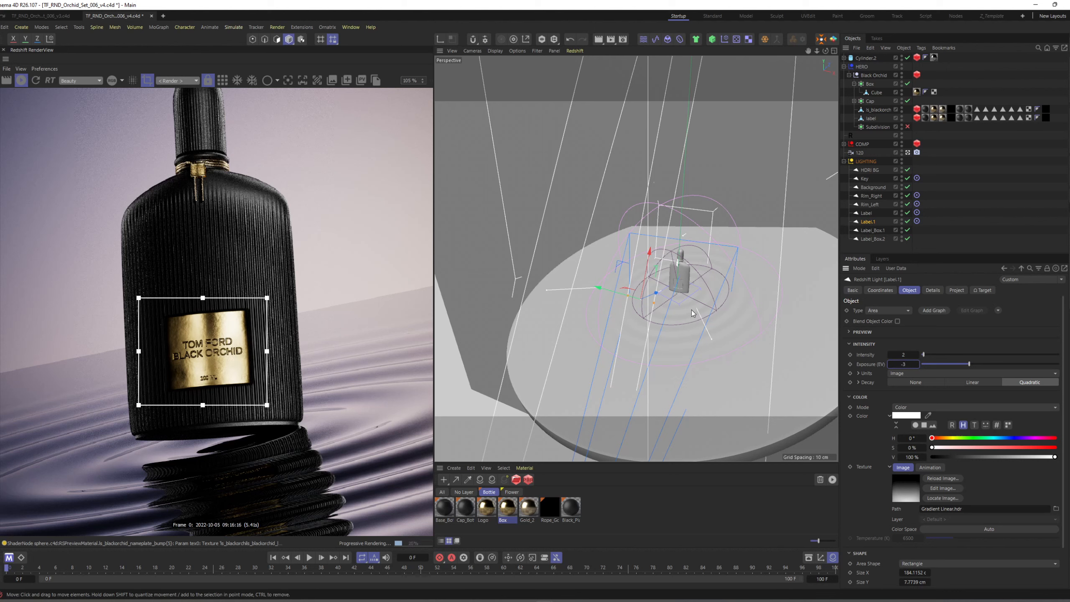
mouse_move(626, 299)
mouse_down()
mouse_move(635, 308)
mouse_move(626, 304)
mouse_up()
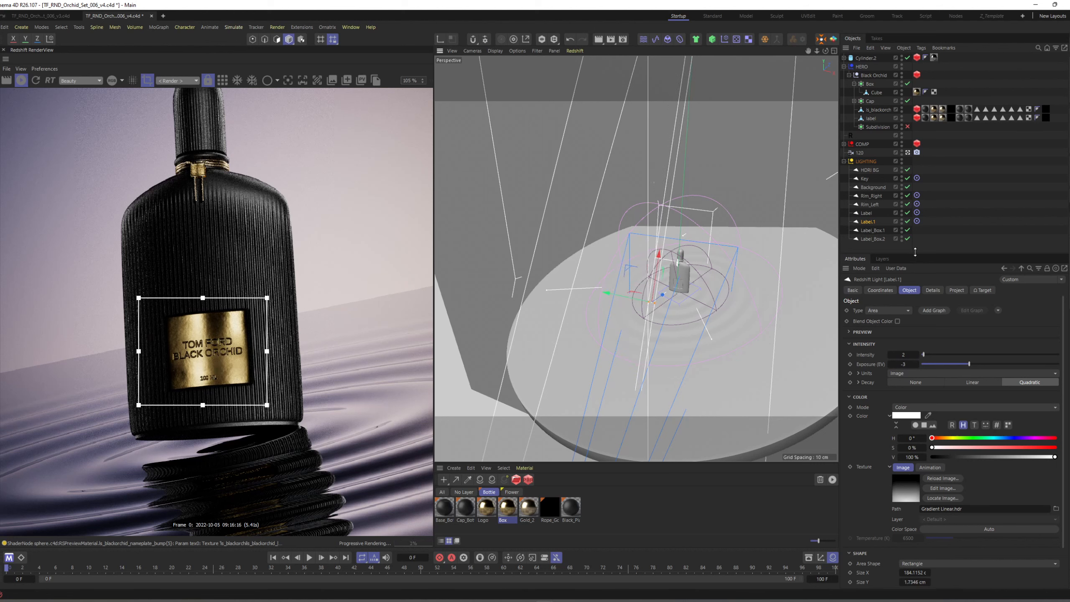
Set the Exposure (EV) of both the Label and Label.1 lights to -2.
click(867, 213)
text(-2)
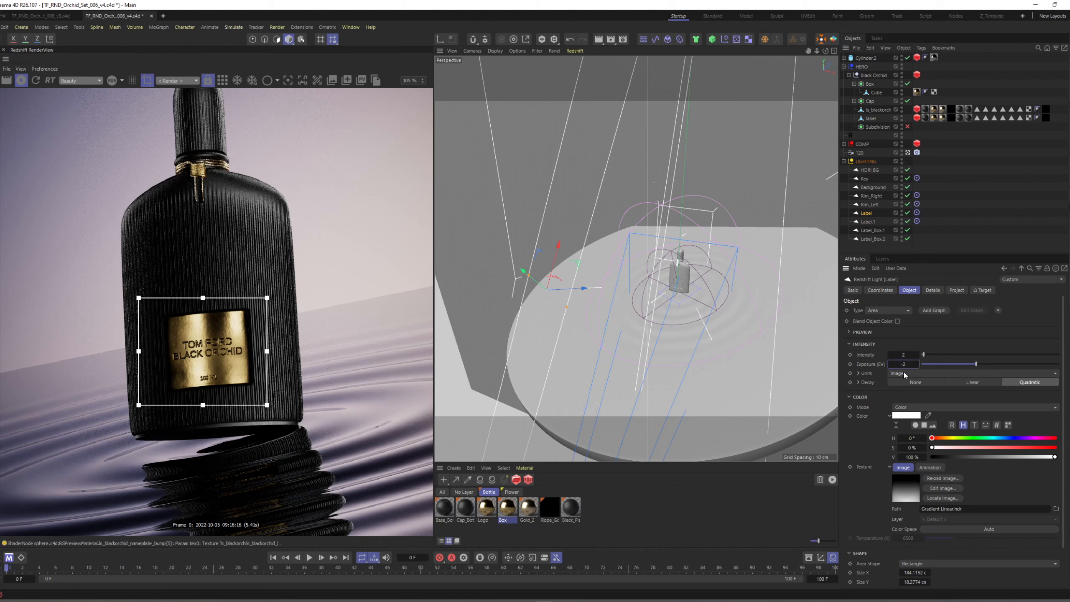
key(Return)
click(867, 221)
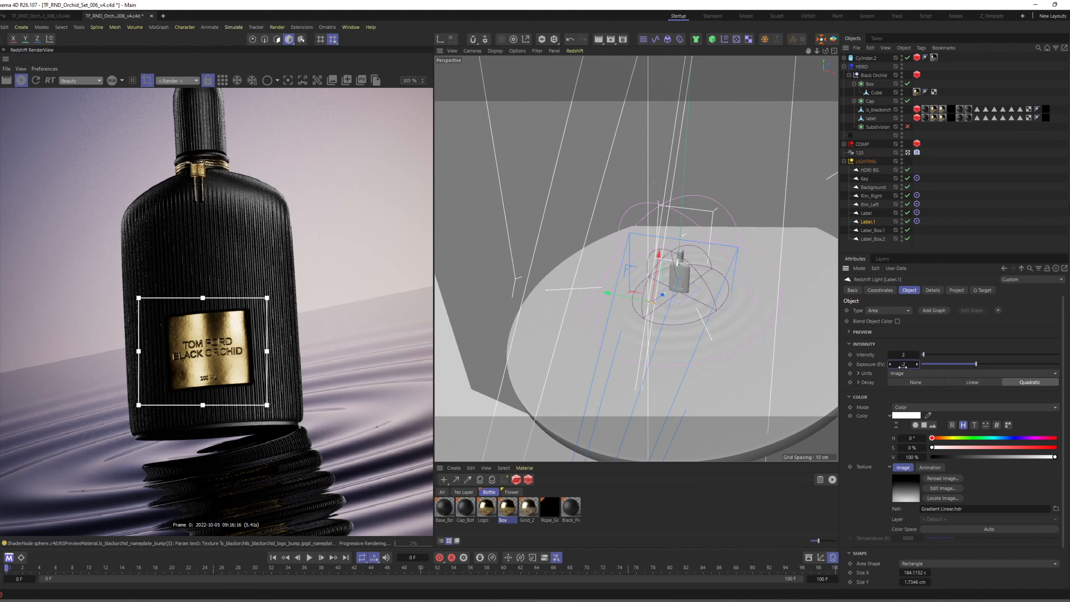
click(870, 213)
click(904, 364)
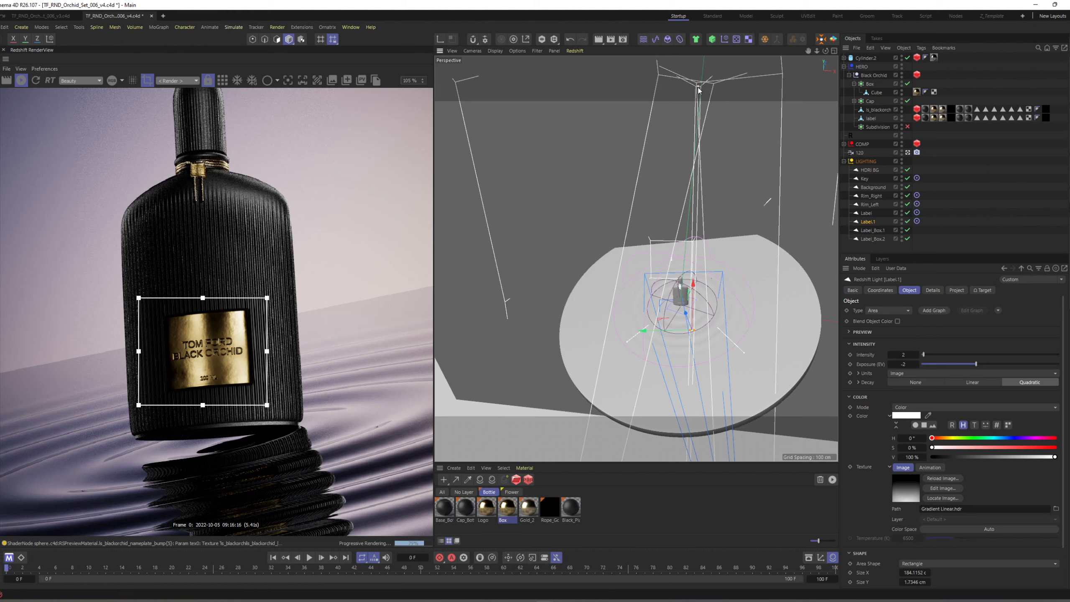
Resize the Label.1 light to about 11.6 by 6.2 cm and rotate it in front of the bottle's nameplate.
drag(699, 87, 686, 334)
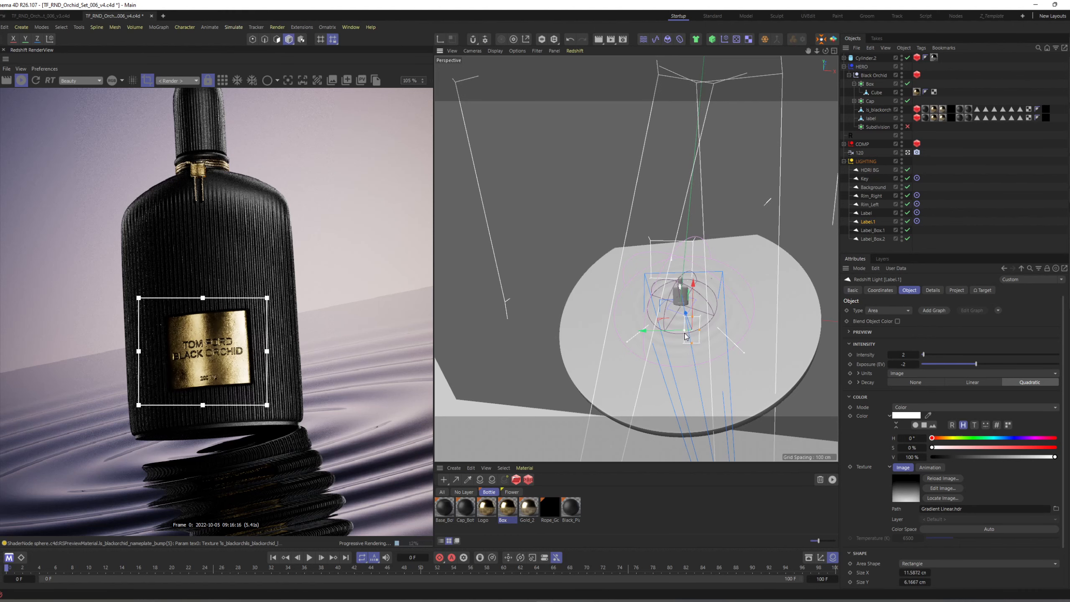
key(r)
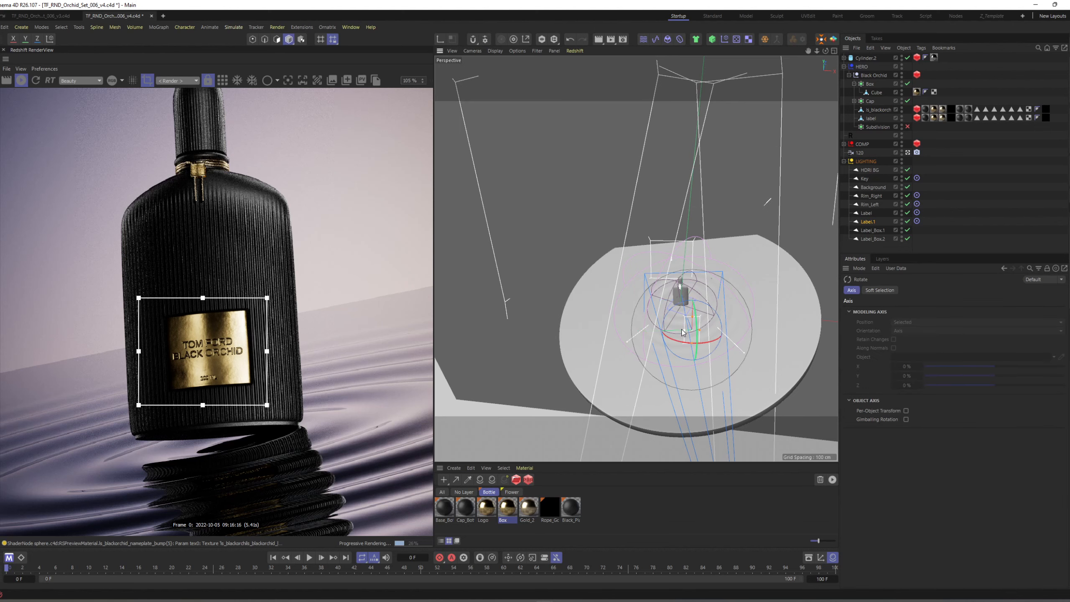
scroll(689, 320, up, 6)
alt+middle_drag(710, 311, 682, 212)
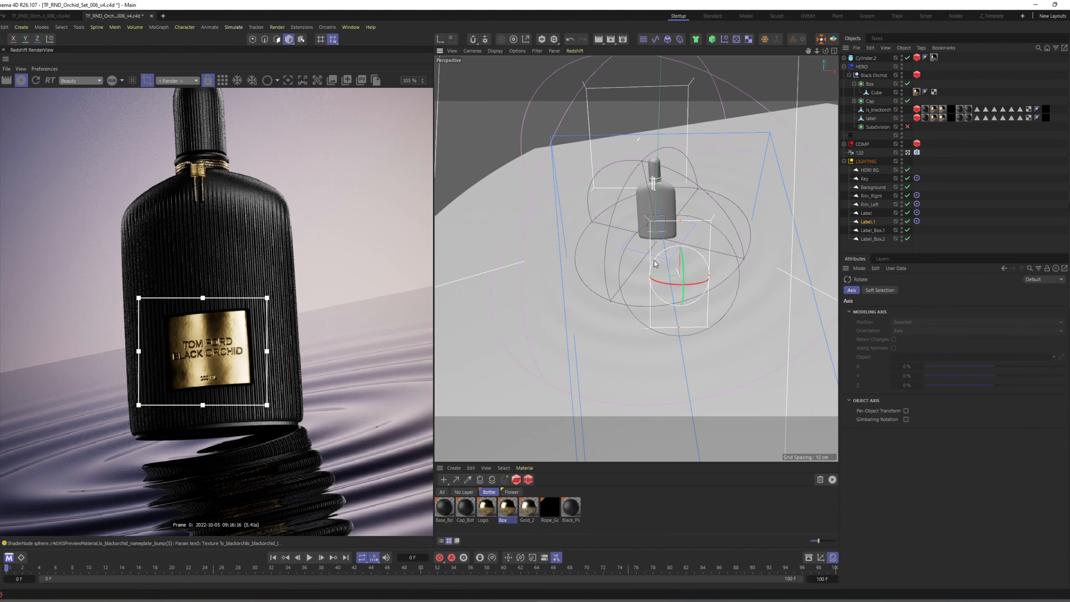
drag(654, 264, 648, 345)
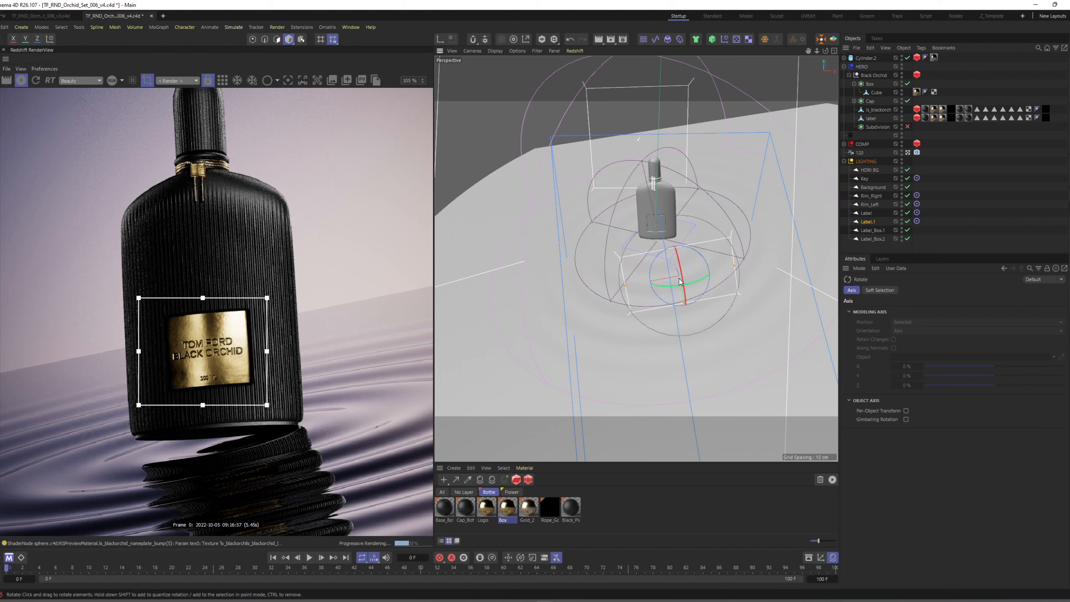
Undo the last rotation of the Label.1 light and delete its Target tag.
key(ctrl+z)
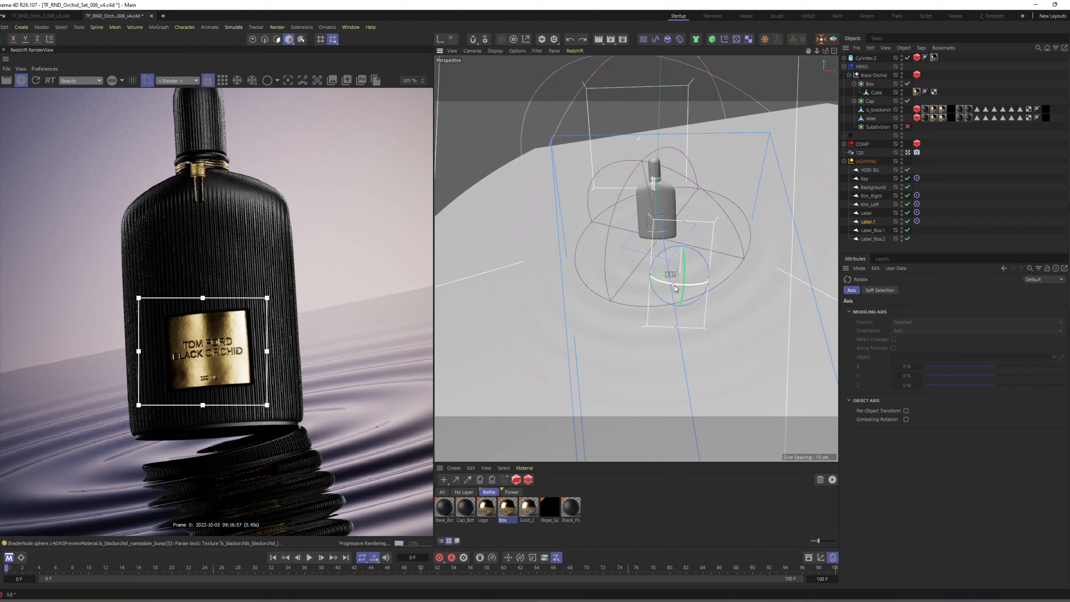
click(917, 221)
key(Delete)
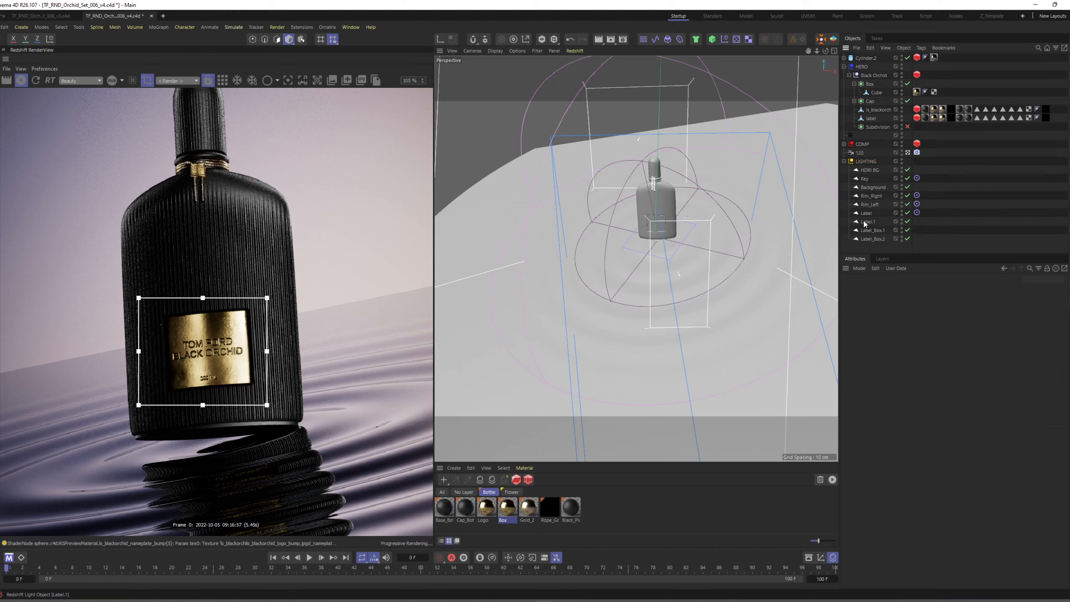
Reposition and rotate the Label.1 light freely in front of the bottle, angled towards the nameplate.
click(867, 221)
key(e)
alt+drag(662, 263, 611, 198)
alt+right_drag(611, 198, 709, 178)
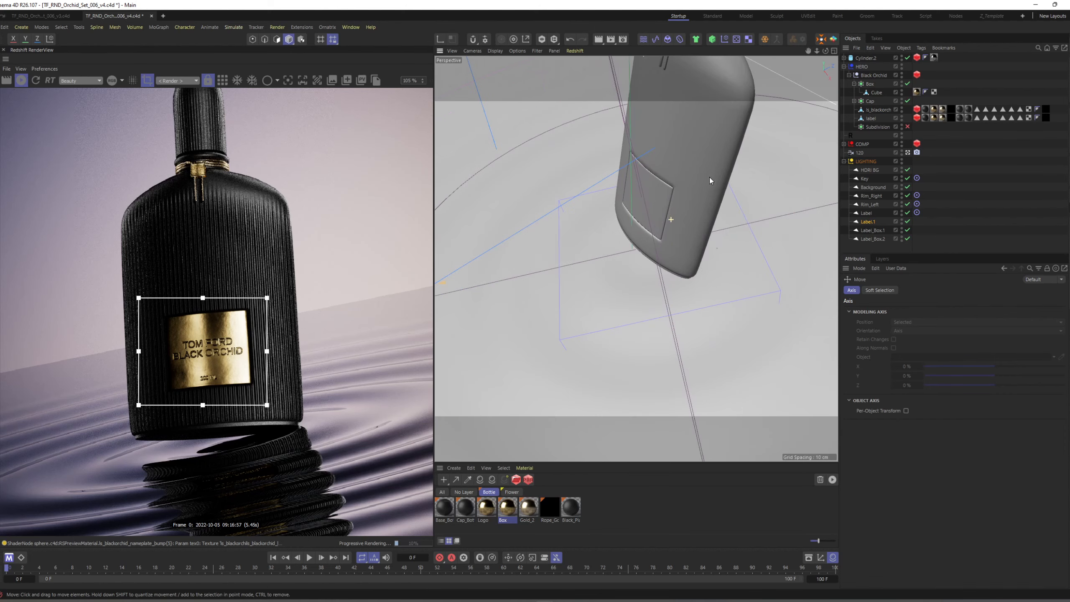
mouse_move(709, 178)
alt+mouse_down()
mouse_move(618, 150)
mouse_move(613, 168)
mouse_move(685, 200)
mouse_move(692, 186)
alt+mouse_up()
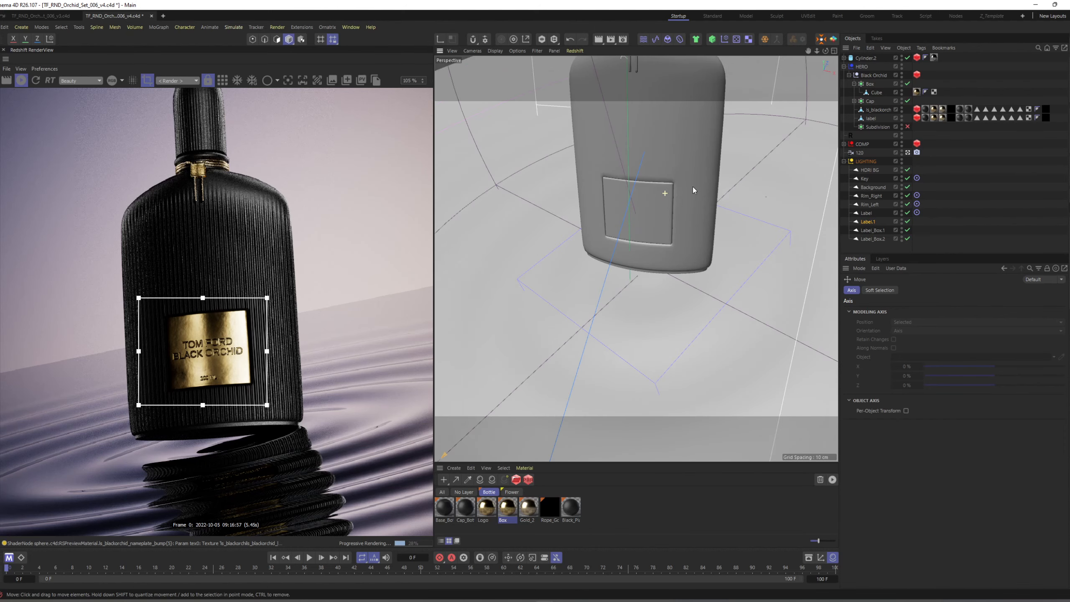
alt+right_drag(692, 187, 669, 233)
alt+drag(669, 233, 697, 312)
key(r)
key(e)
key(r)
key(e)
alt+drag(695, 273, 673, 290)
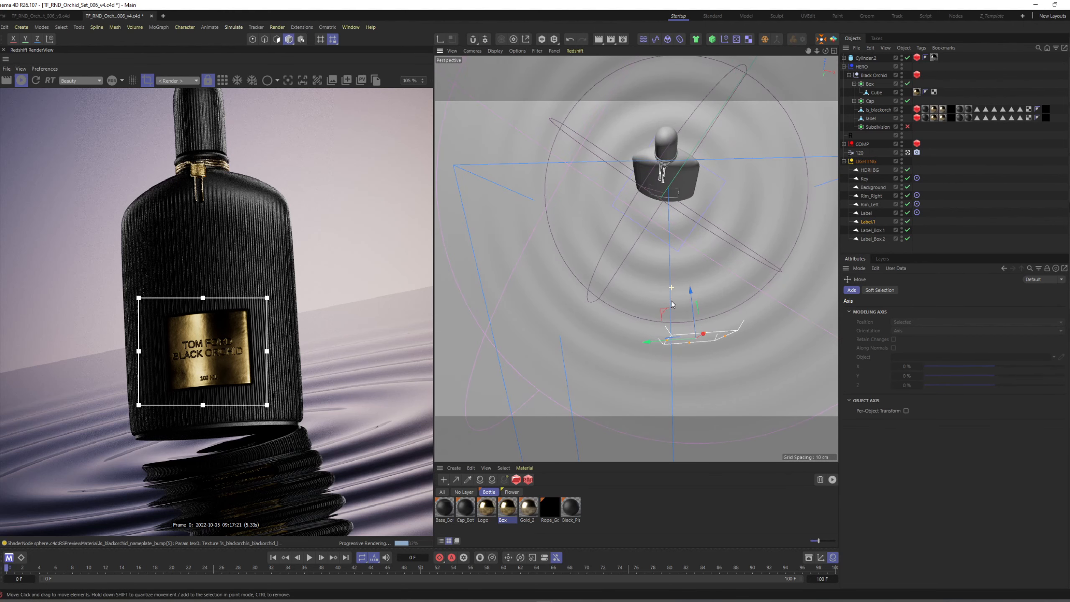
Place the Label.1 light low in front of the nameplate, widen it to about 19.7 cm and set its Exposure (EV) to -1.
alt+drag(673, 225, 670, 173)
scroll(670, 190, up, 8)
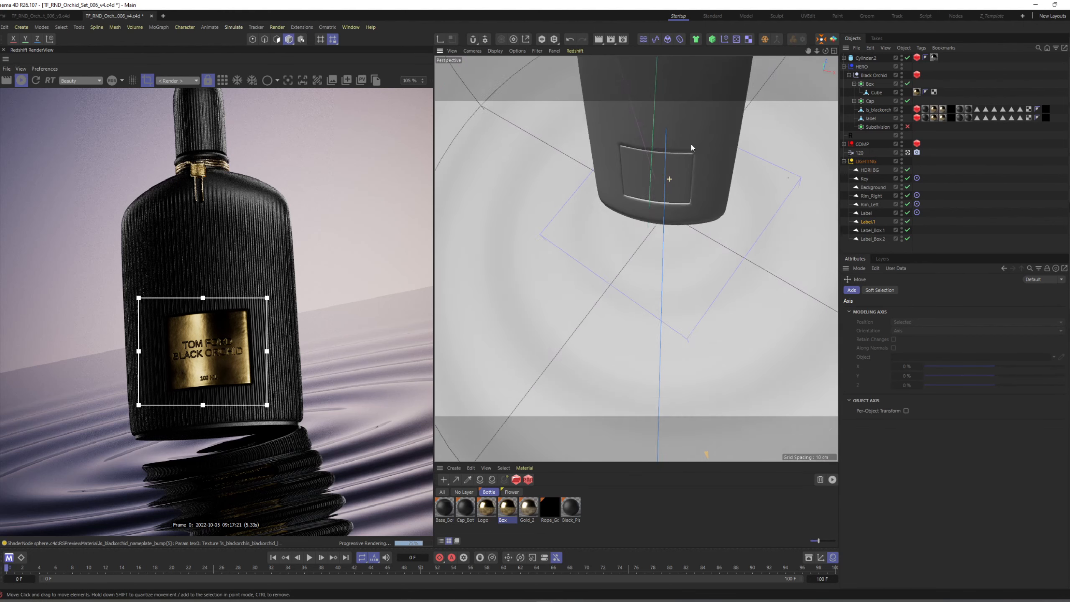
scroll(679, 181, down, 10)
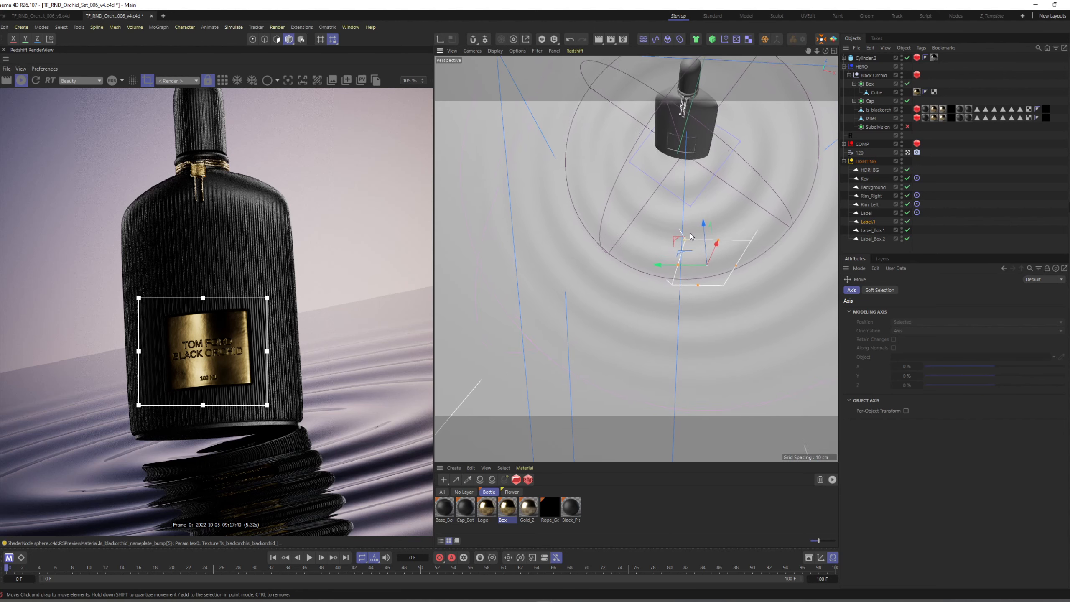
drag(670, 187, 687, 162)
click(677, 183)
scroll(677, 184, down, 5)
mouse_move(545, 304)
mouse_down()
mouse_move(524, 296)
mouse_move(551, 307)
mouse_up()
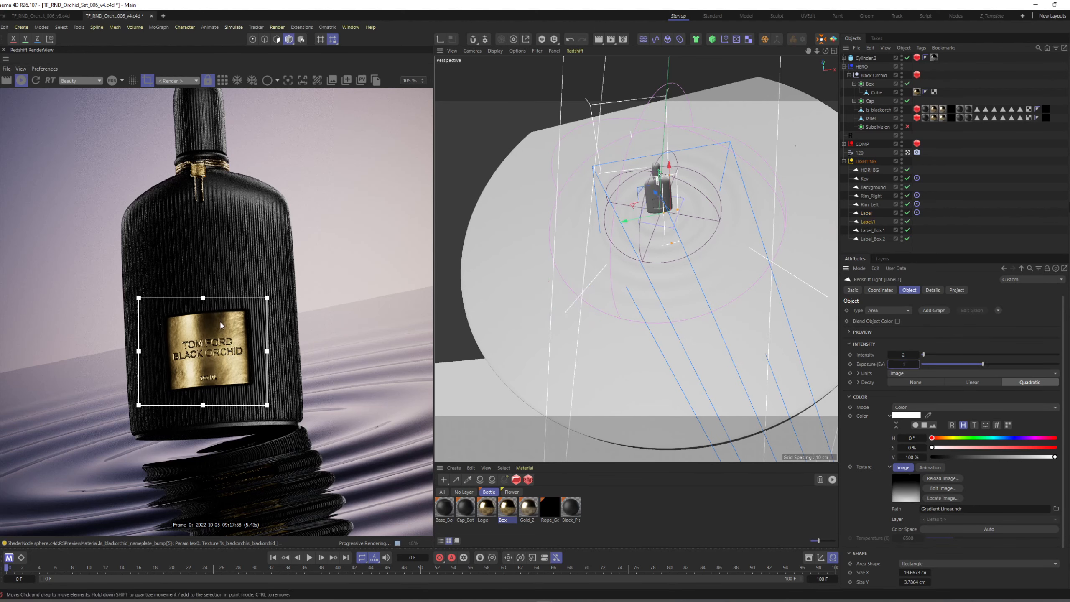
Restore the Target tag on Label.1, shift the light sideways in front of the bottle and set its Exposure (EV) to -2.
click(916, 221)
drag(665, 191, 667, 211)
alt+drag(667, 212, 646, 213)
click(867, 221)
drag(898, 364, 893, 364)
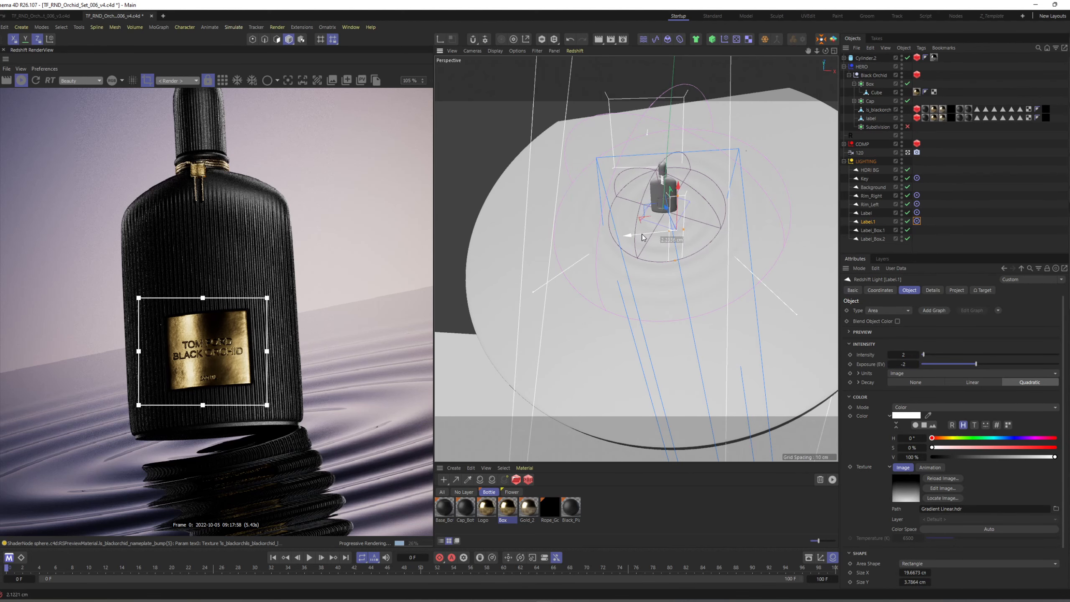
Turn off the render region, show the full frame in the render view and deselect the Label.1 light.
scroll(219, 295, down, 5)
click(147, 80)
scroll(192, 304, up, 2)
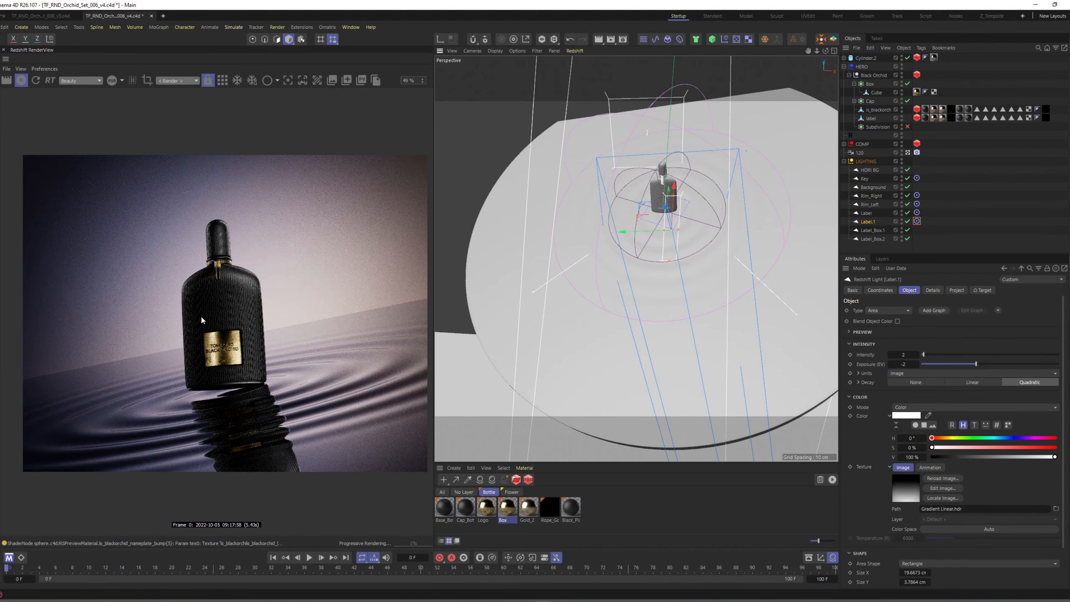
click(970, 224)
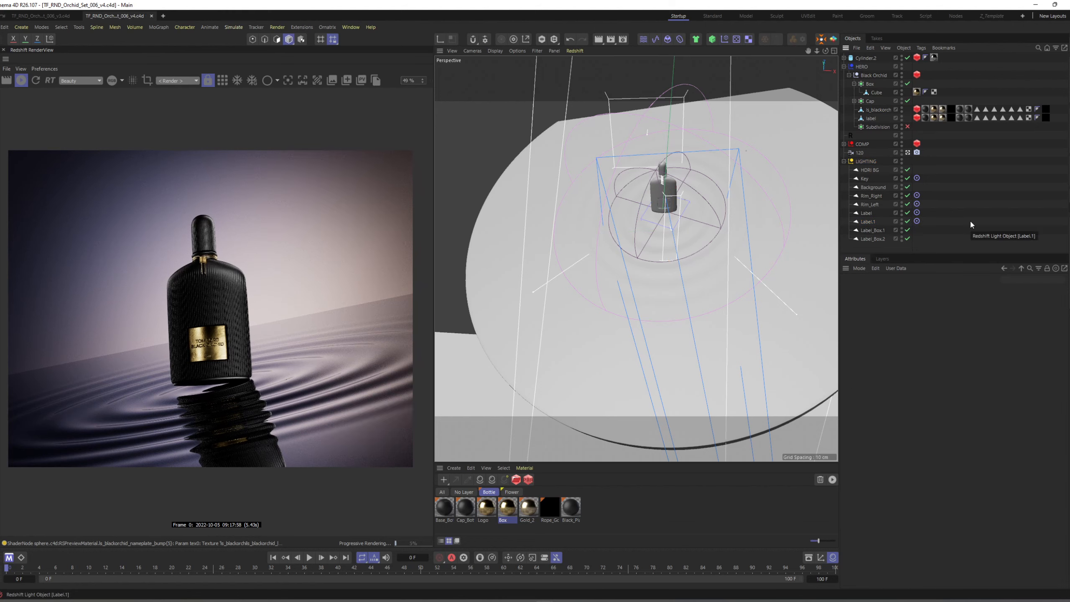
Set the Key light's Exposure (EV) to 0.5 and save the scene.
click(865, 179)
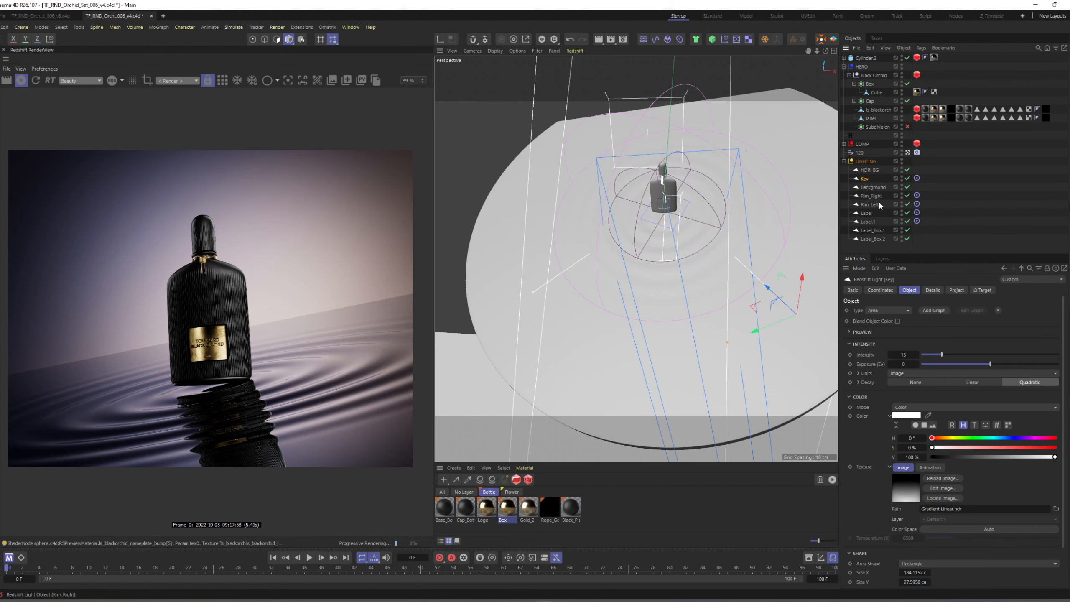
click(906, 364)
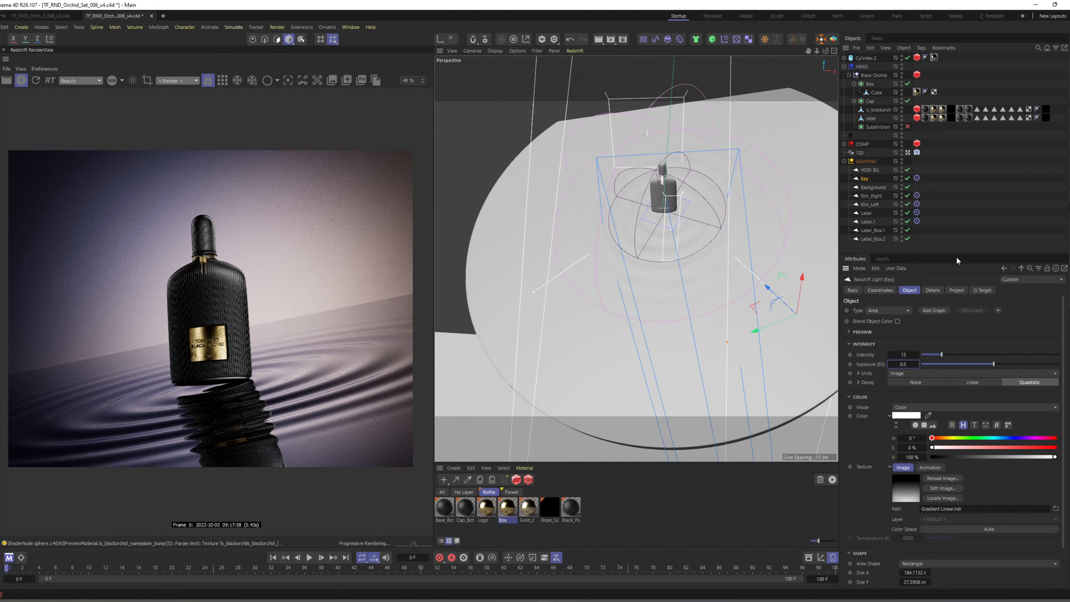
key(ctrl+s)
Remove the disabled Redshift Post-Effects entry from the render settings and add a fresh Redshift Post-Effects effect.
key(ctrl+b)
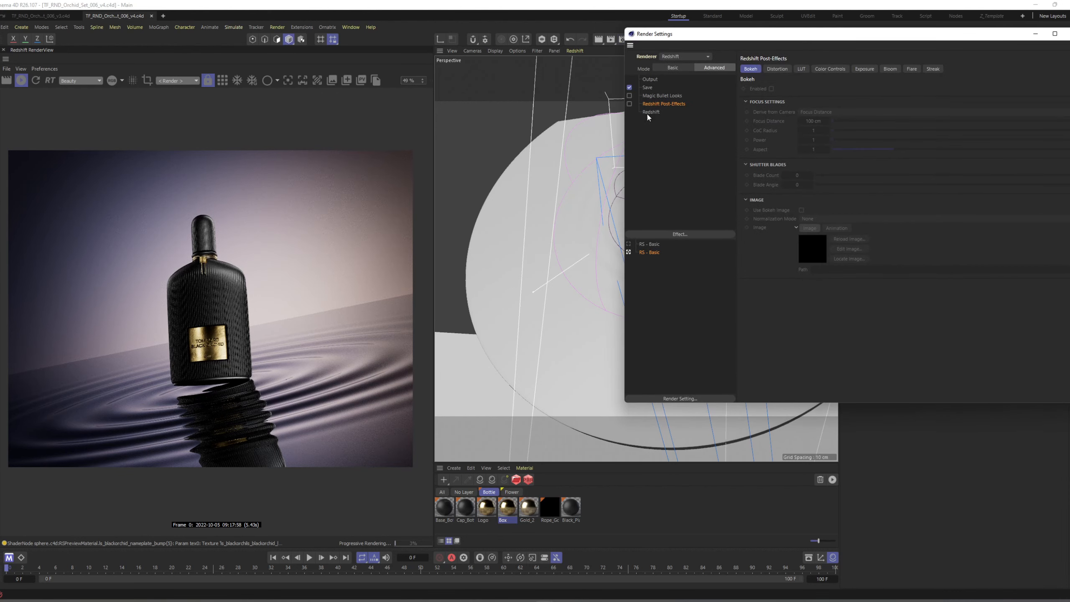
drag(670, 40, 572, 50)
right_click(556, 113)
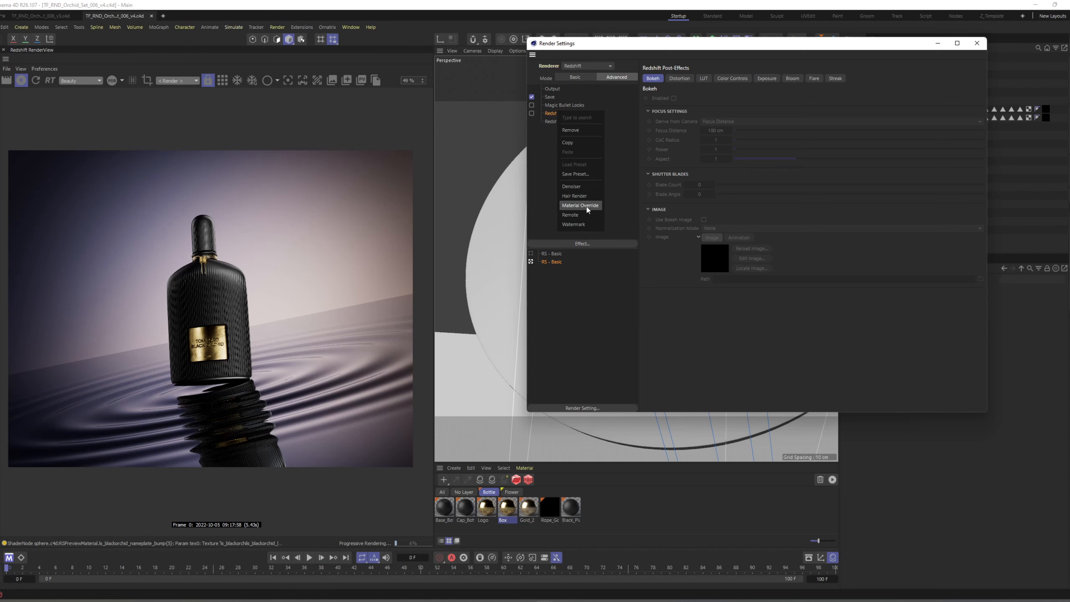
click(574, 132)
right_click(557, 132)
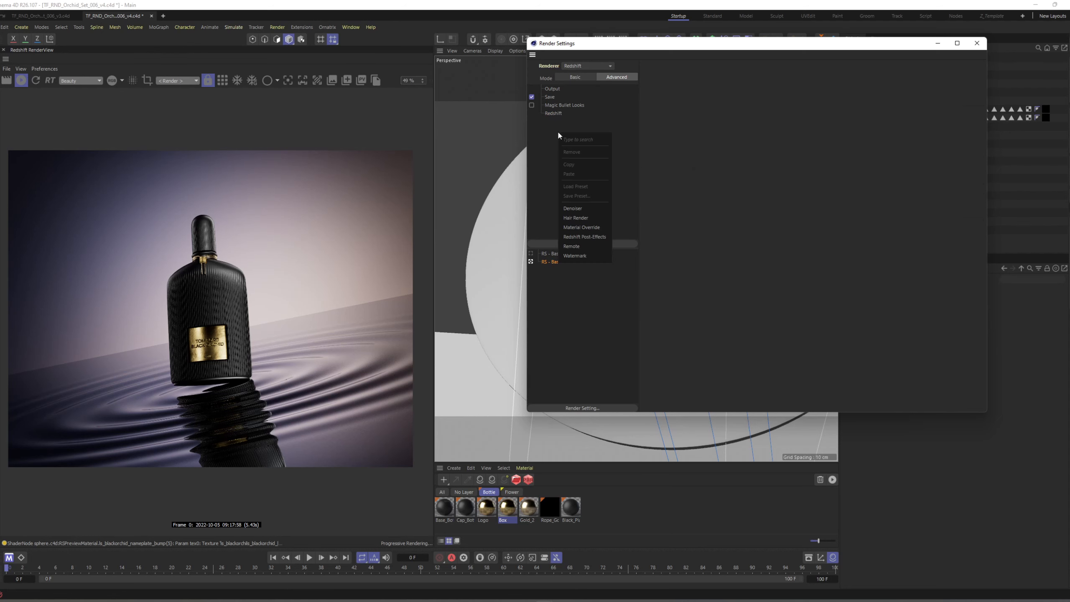
click(594, 236)
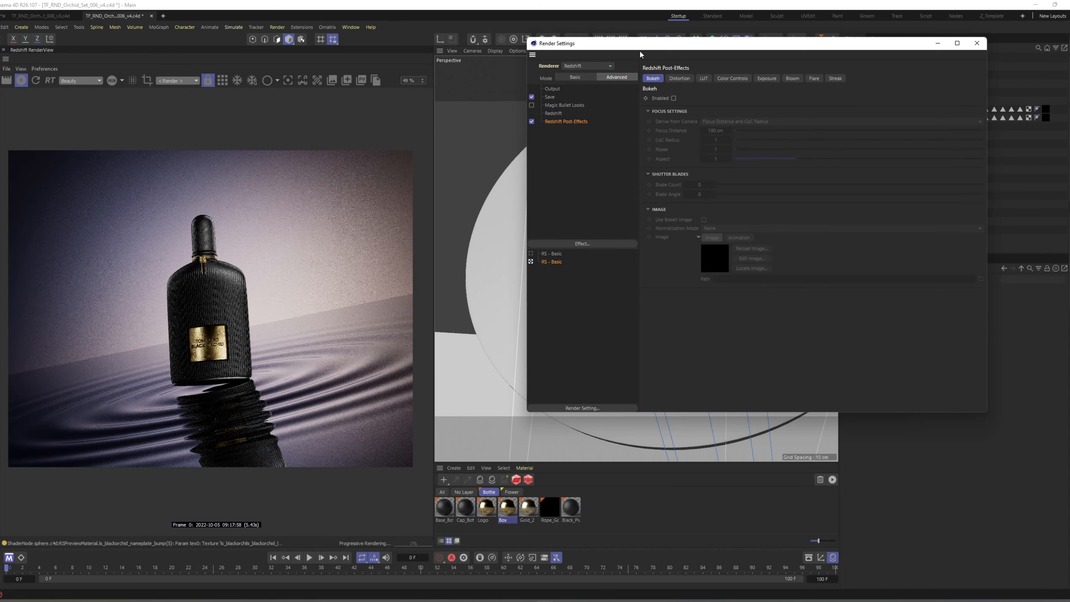
Enable Color Controls in the Redshift Post-Effects, keeping the render visible beside the render settings.
drag(640, 49, 553, 59)
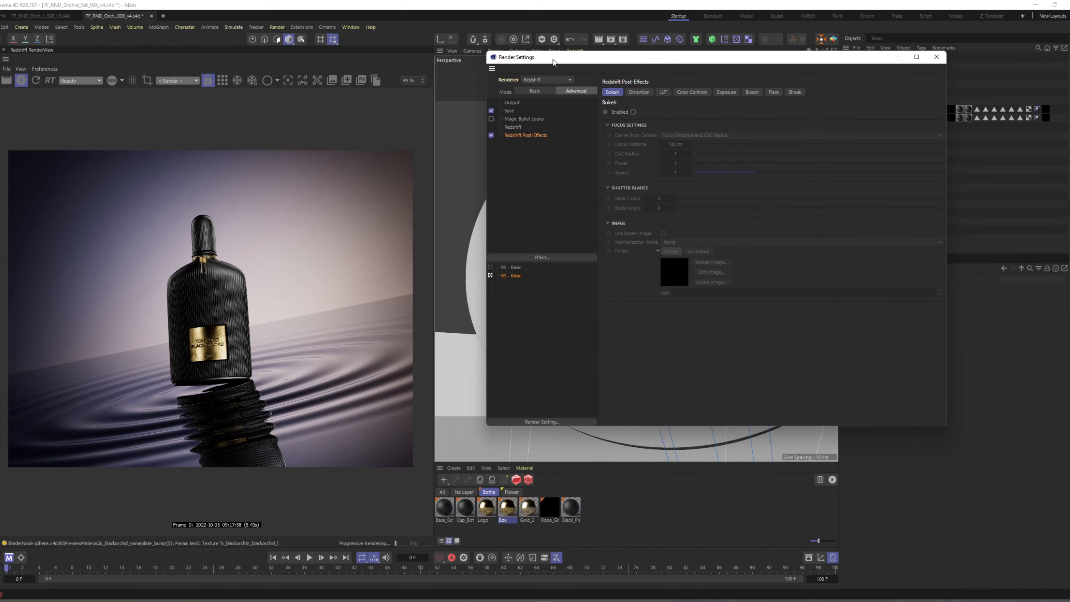
click(691, 92)
click(634, 112)
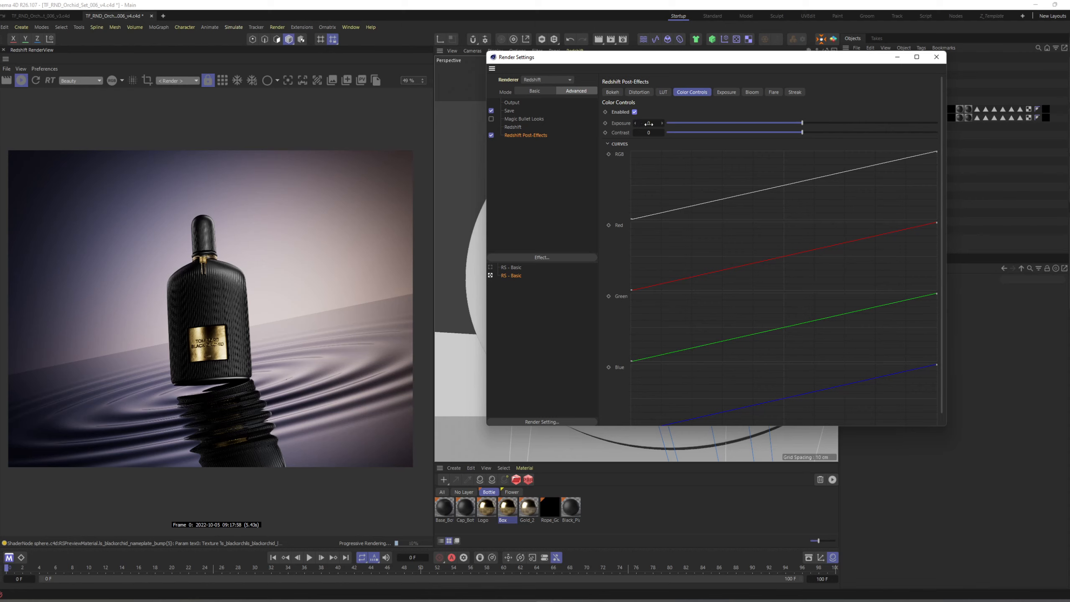
Review the LUT and Color Controls post-effect options and enable the Exposure effect.
click(721, 92)
click(681, 93)
click(715, 92)
click(676, 92)
click(666, 91)
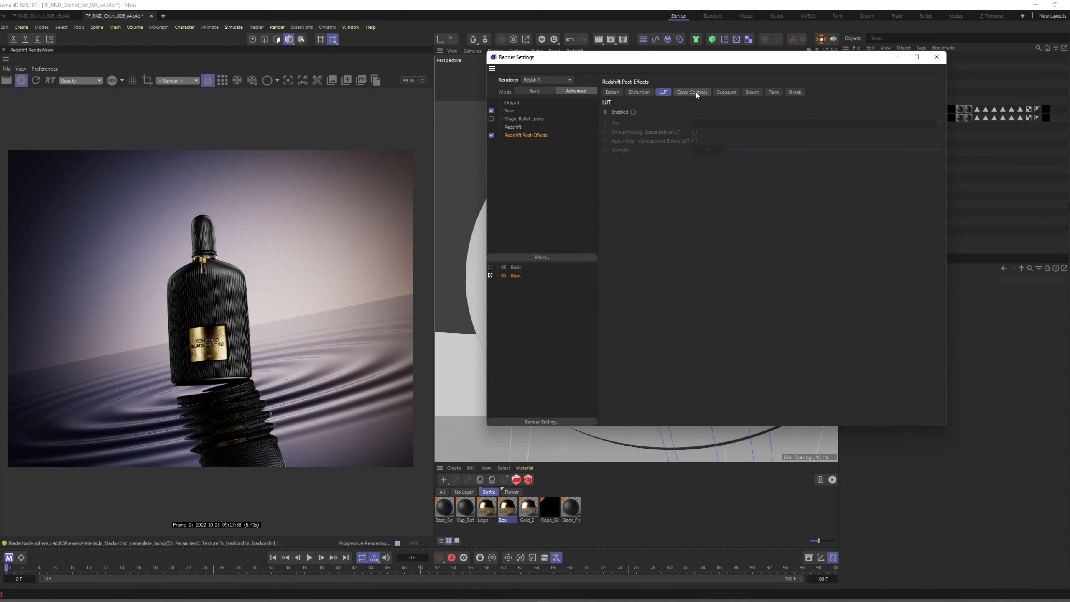
click(717, 91)
click(635, 112)
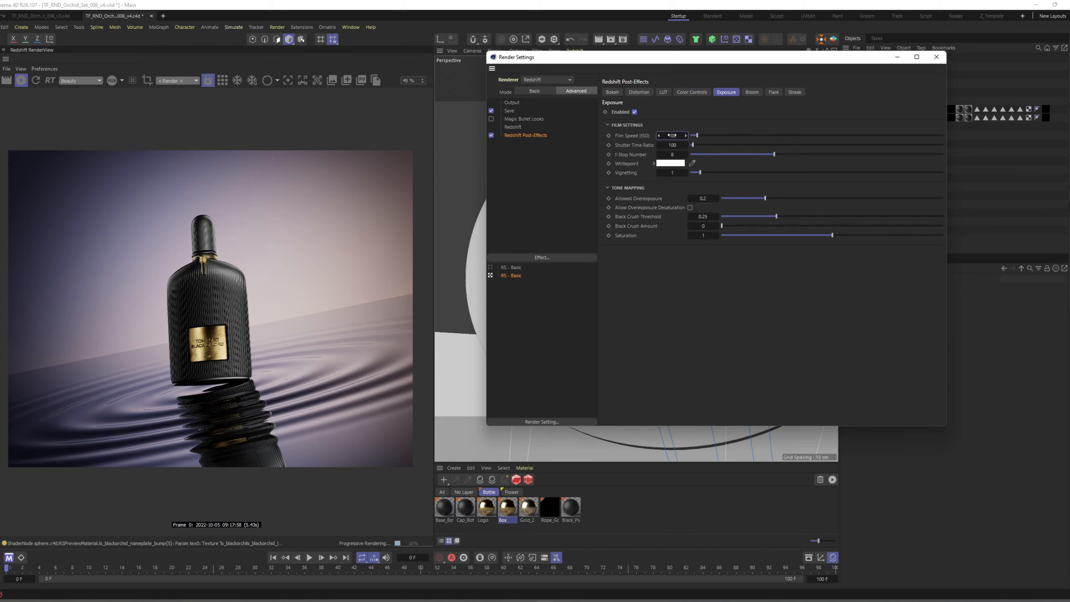
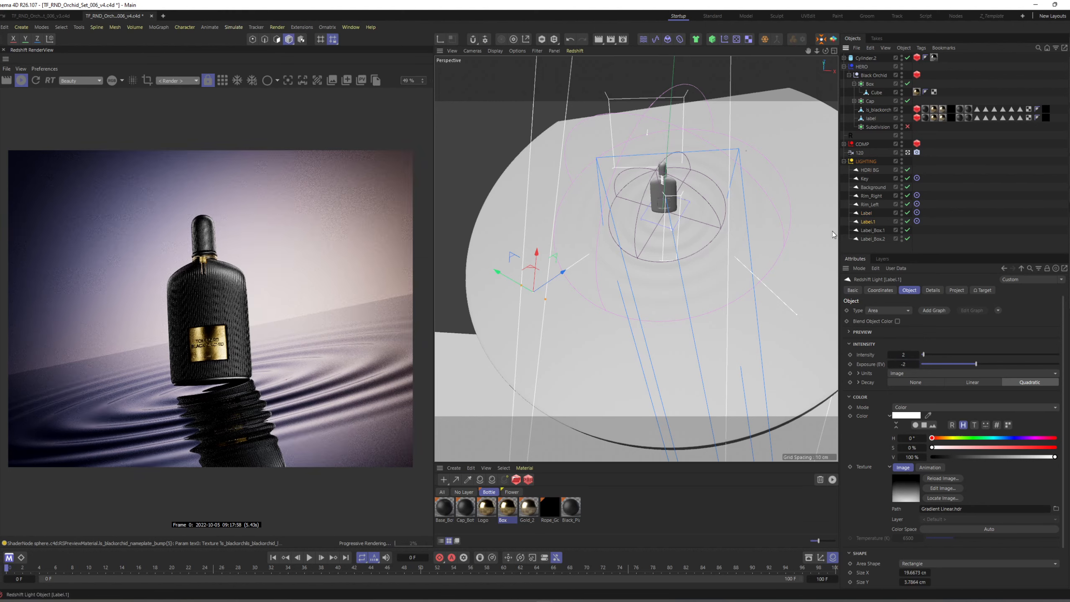
Move the Label.1 area light in front of the bottle and widen it to about 31.9 cm.
drag(640, 231, 630, 233)
scroll(235, 361, up, 3)
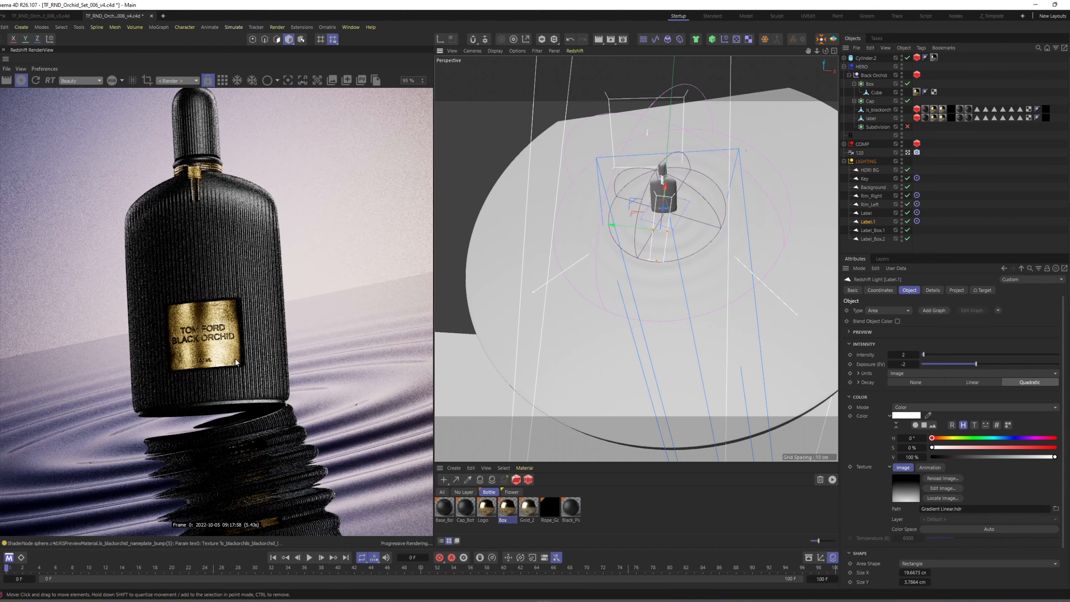
alt+drag(640, 259, 670, 172)
drag(628, 234, 639, 237)
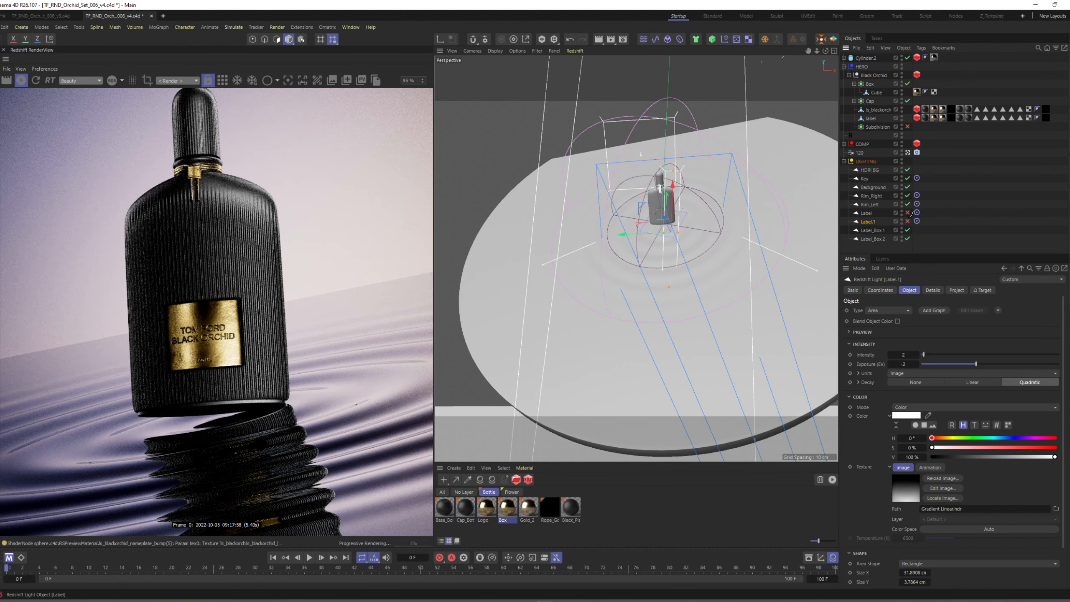
Duplicate the Label.1 light, enable only the duplicate, and rotate it toward the bottle's label.
ctrl+drag(868, 222, 882, 218)
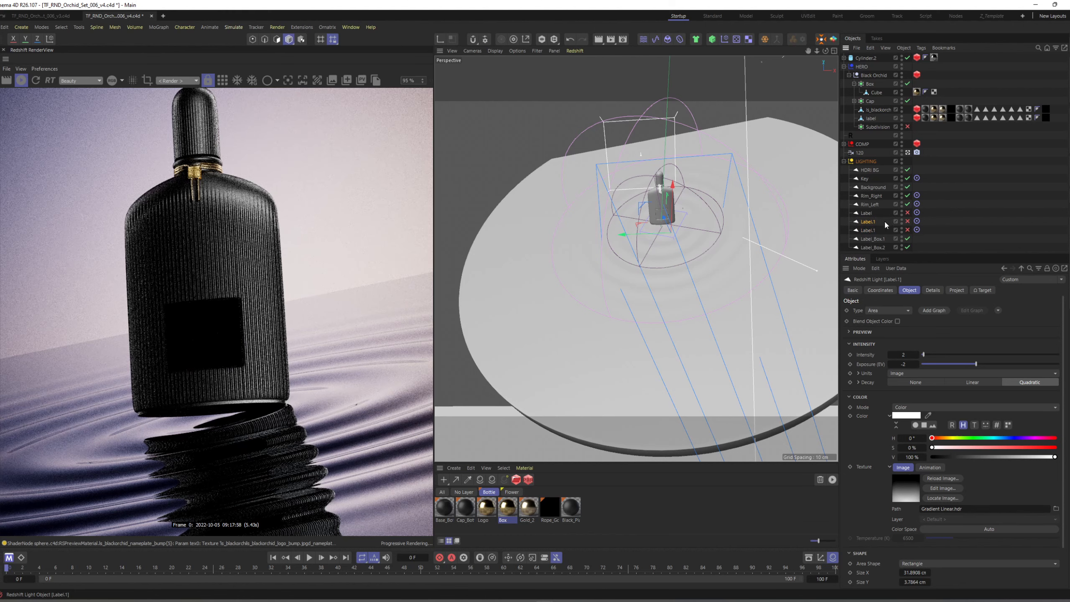
click(906, 221)
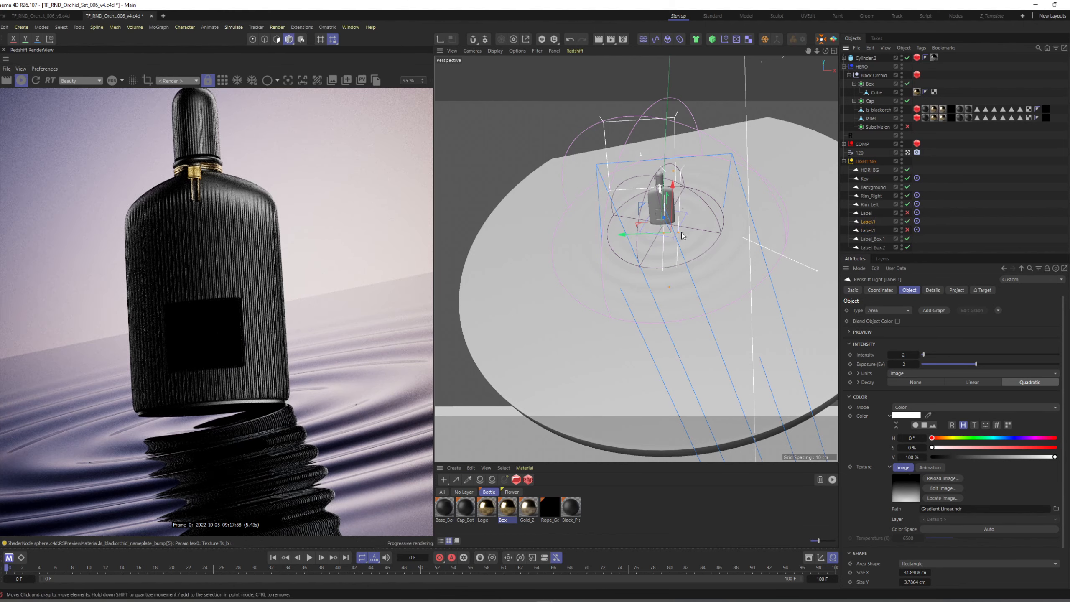
key(r)
drag(648, 219, 672, 200)
key(e)
Resize the duplicated label light to about 18.7 cm wide and 14.9 cm high.
scroll(674, 211, up, 3)
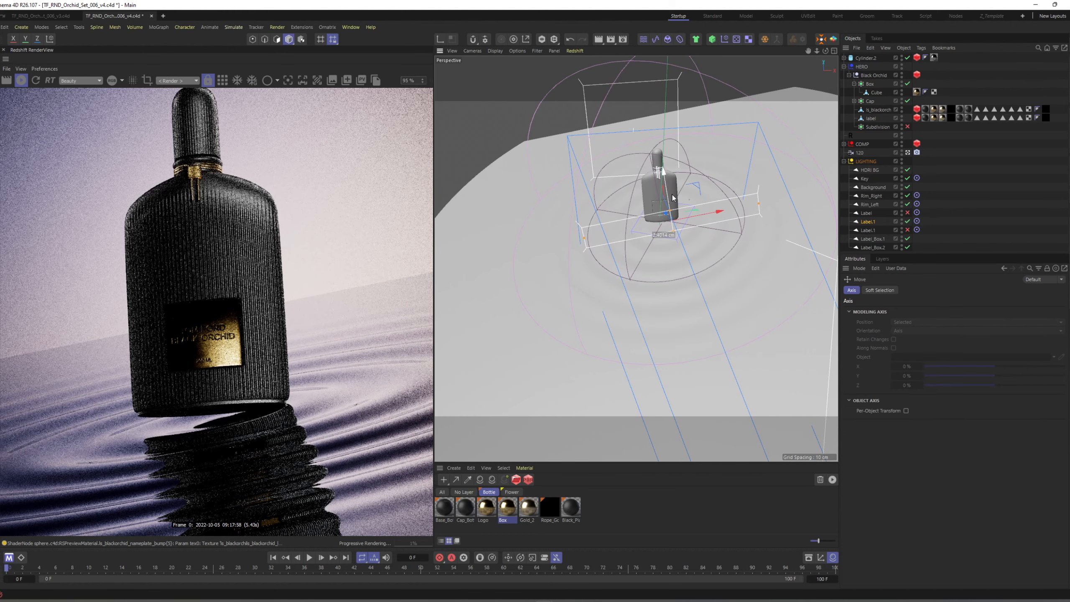
drag(585, 238, 612, 233)
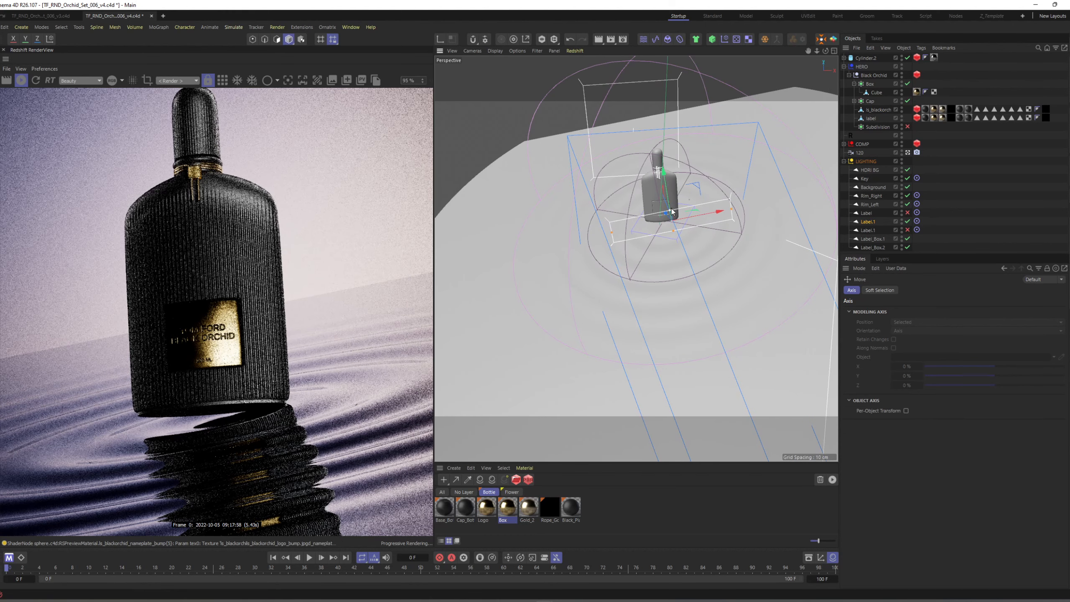
drag(670, 211, 676, 178)
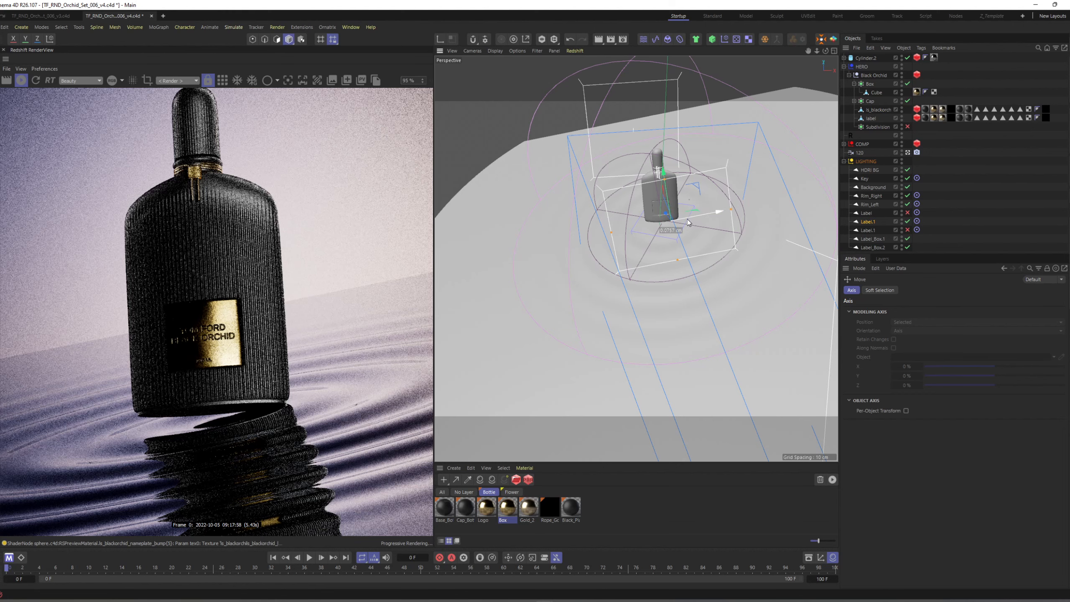
drag(688, 222, 651, 302)
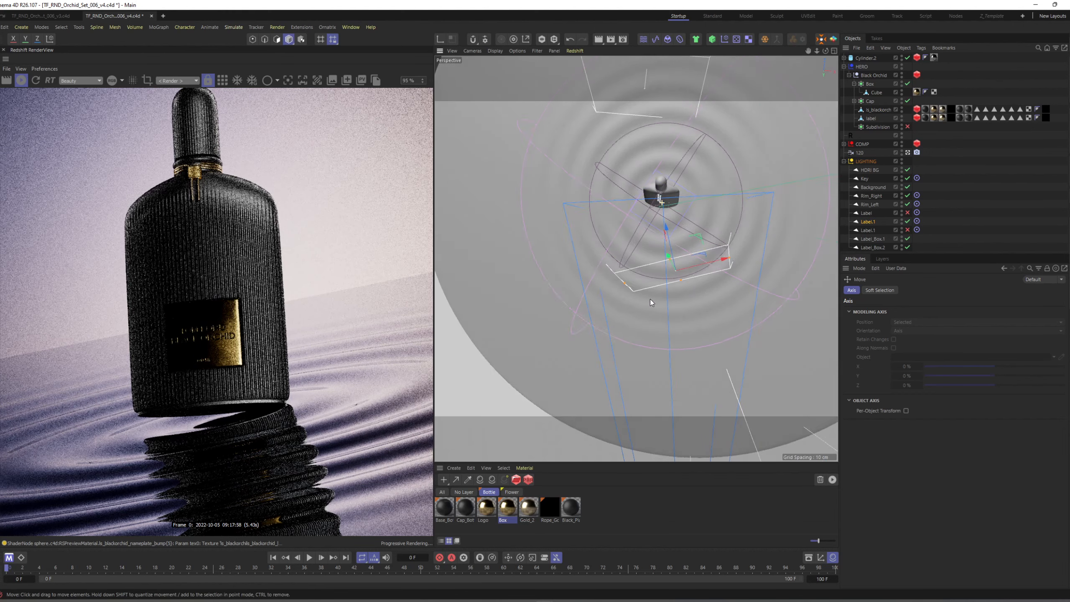
Reposition the duplicated light in front of the bottle so its reflection fills the gold label.
scroll(659, 218, up, 7)
alt+drag(679, 220, 672, 185)
scroll(671, 237, down, 7)
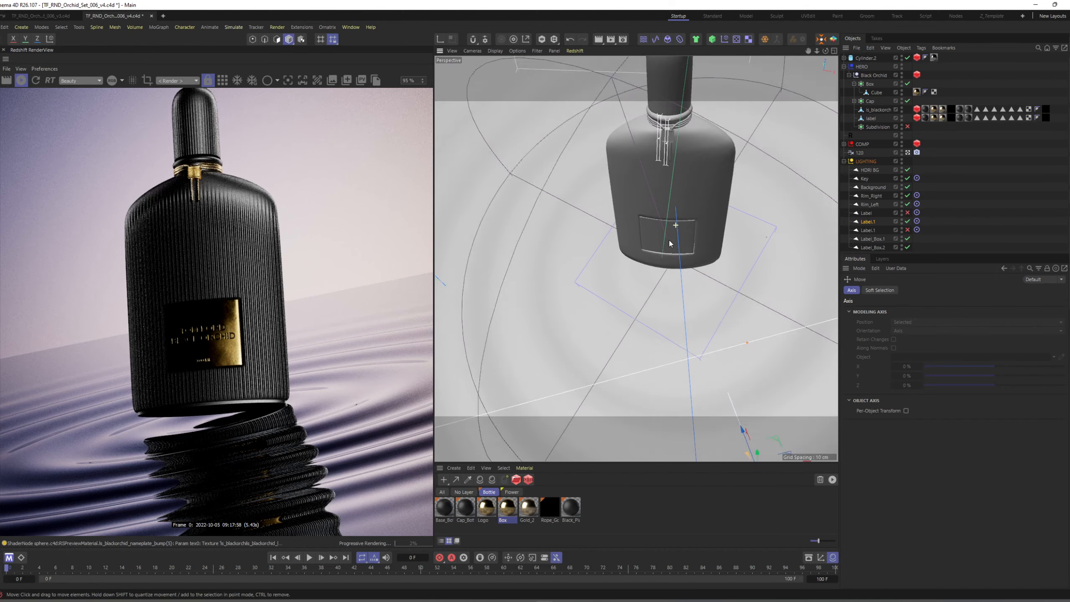
alt+drag(674, 245, 695, 253)
drag(738, 288, 680, 297)
alt+drag(687, 304, 718, 287)
Re-enable the original Label light and narrow the duplicated label light to about 15.6 cm.
click(907, 213)
click(871, 215)
scroll(714, 269, down, 7)
drag(561, 313, 580, 340)
click(868, 221)
drag(664, 282, 675, 281)
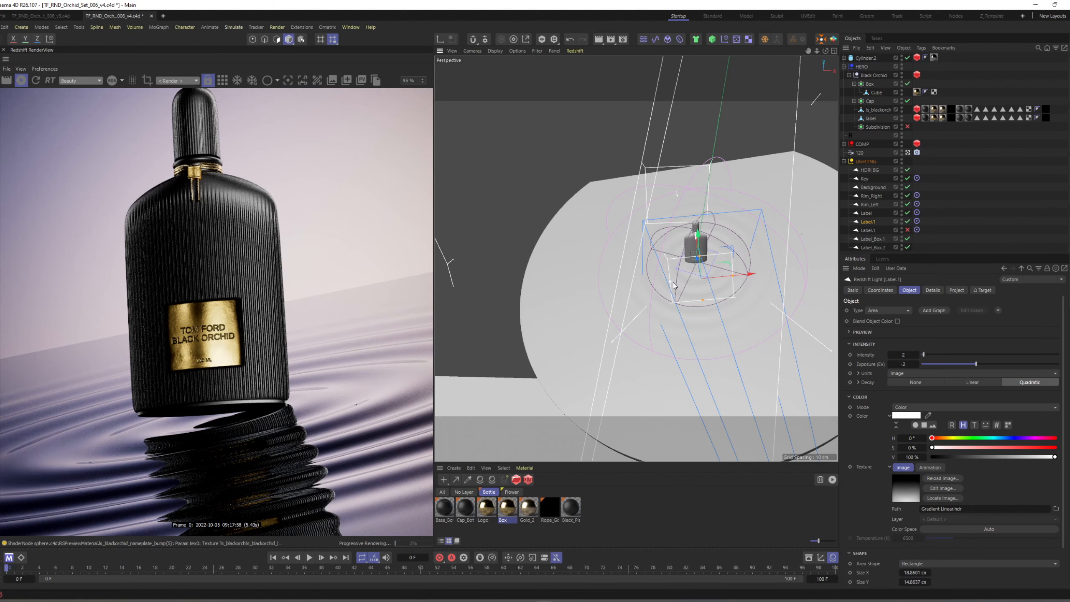
Set the duplicated label light's Exposure (EV) to -2.5 and inspect the label in the full render.
double_click(904, 363)
text(-2.5)
key(Return)
scroll(206, 325, down, 9)
scroll(200, 331, up, 6)
scroll(201, 333, up, 1)
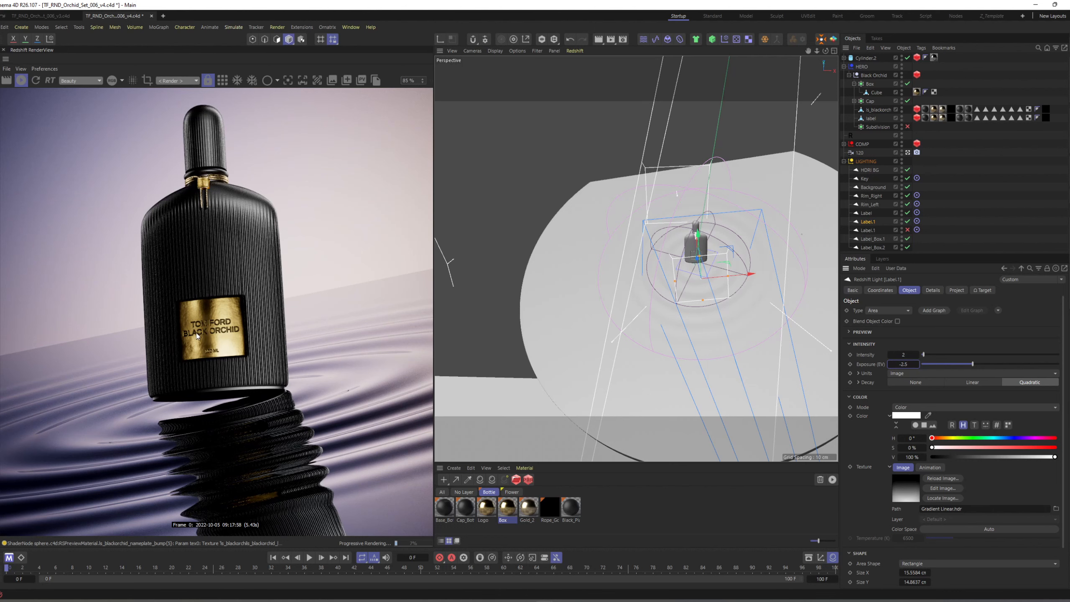
scroll(218, 332, down, 8)
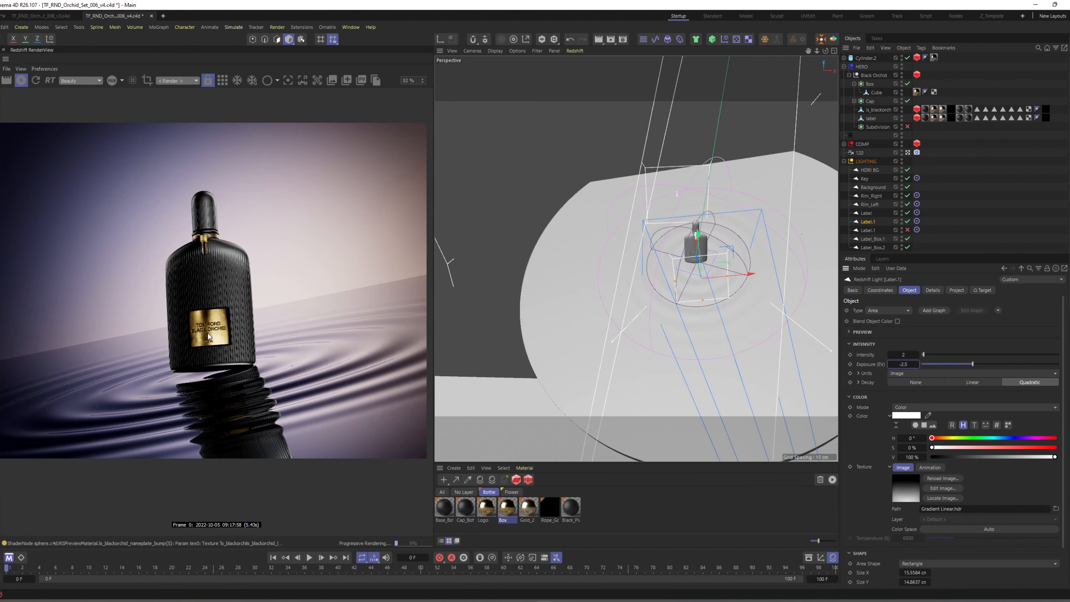
drag(201, 322, 189, 302)
scroll(186, 310, up, 1)
click(954, 216)
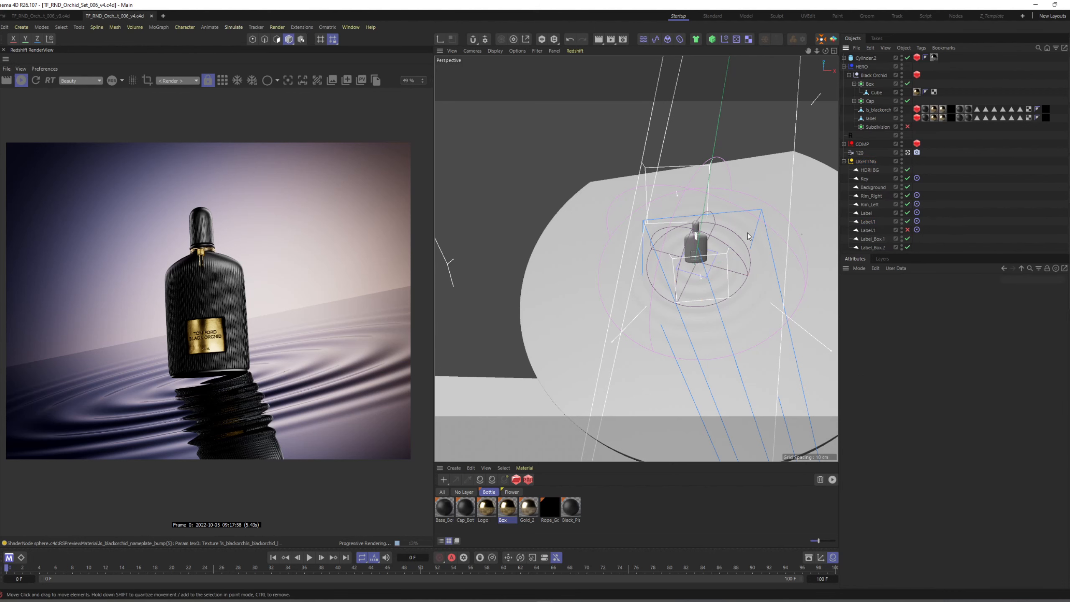
Select the Cylinder.2 floor's material tag, list the materials without a layer, and remove the unused ones.
click(800, 204)
click(933, 58)
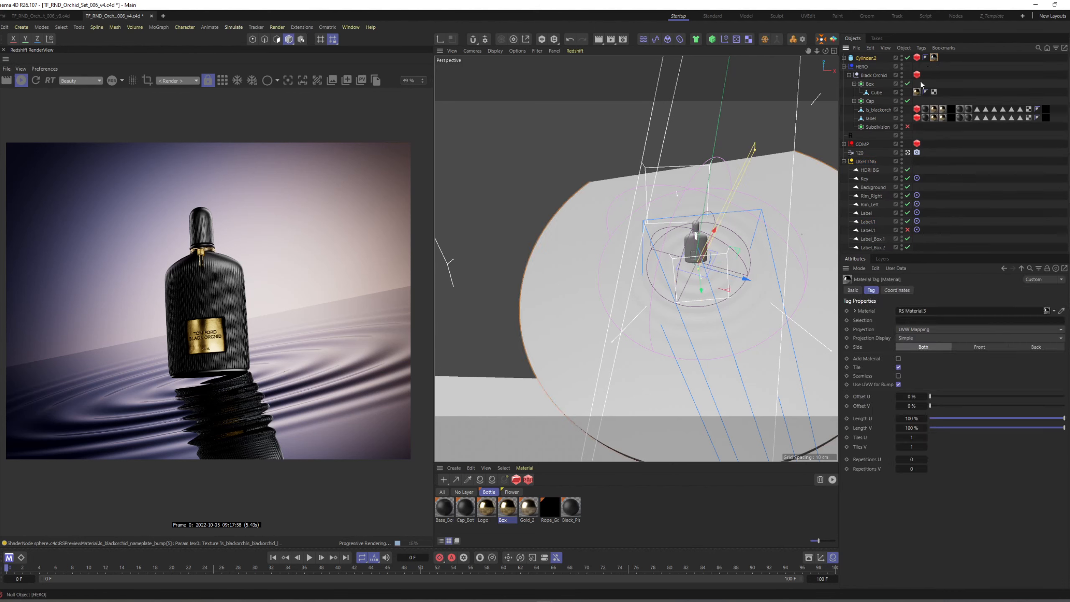
click(511, 492)
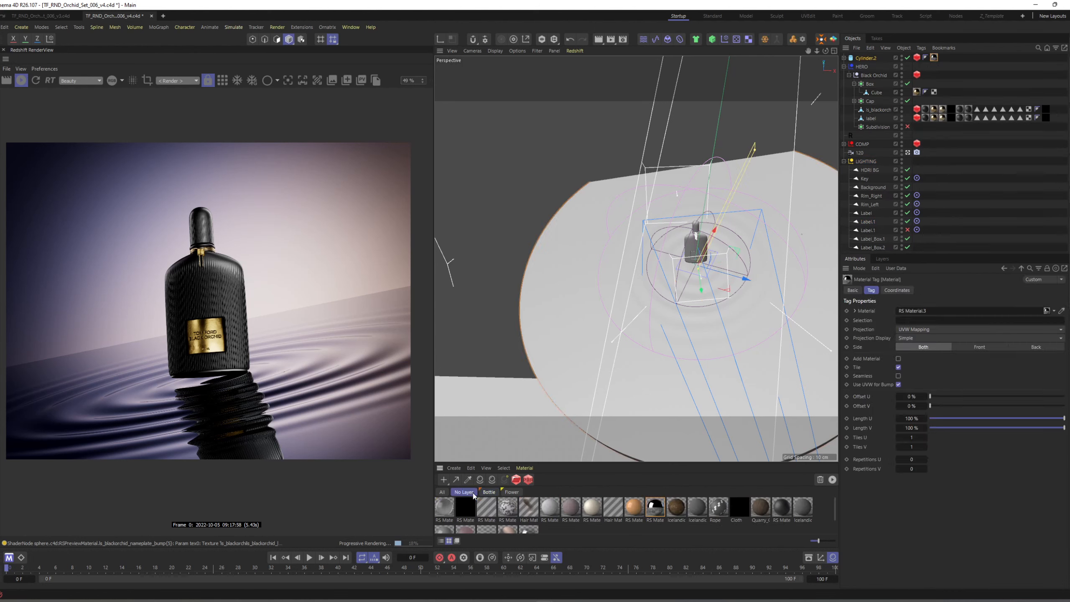
click(464, 491)
click(478, 471)
click(494, 523)
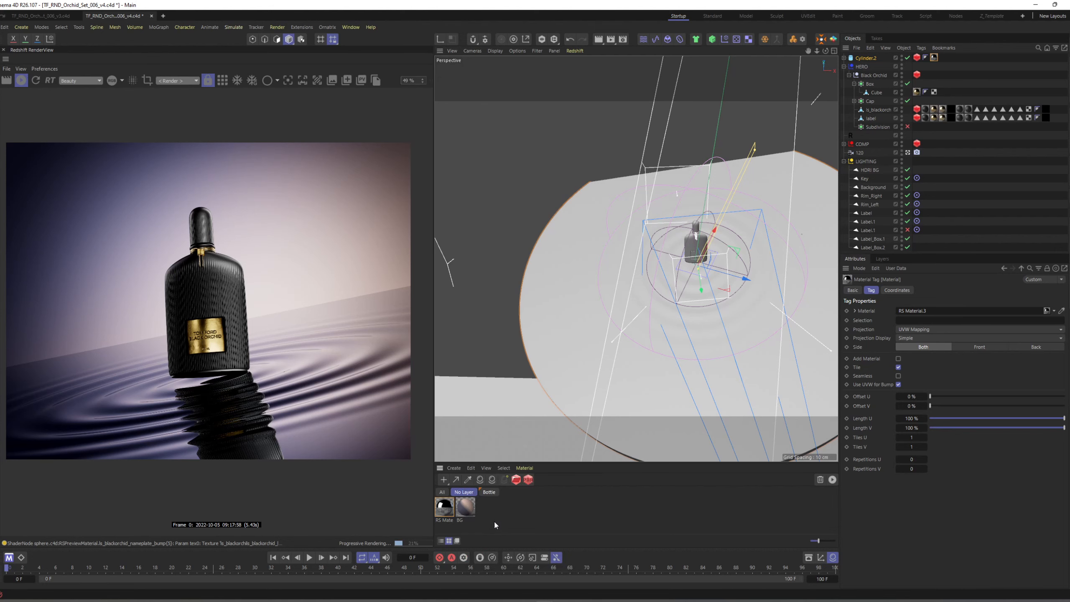
Open the shader graph of the floor's RS Material.3 and add a Ramp node.
double_click(444, 506)
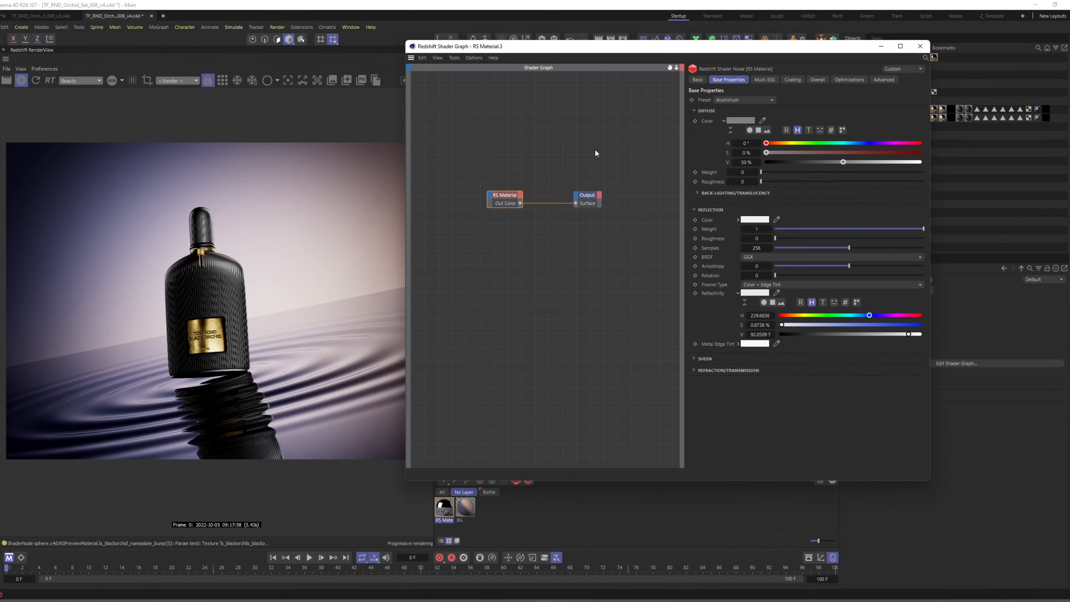
middle_drag(501, 182, 603, 169)
double_click(497, 223)
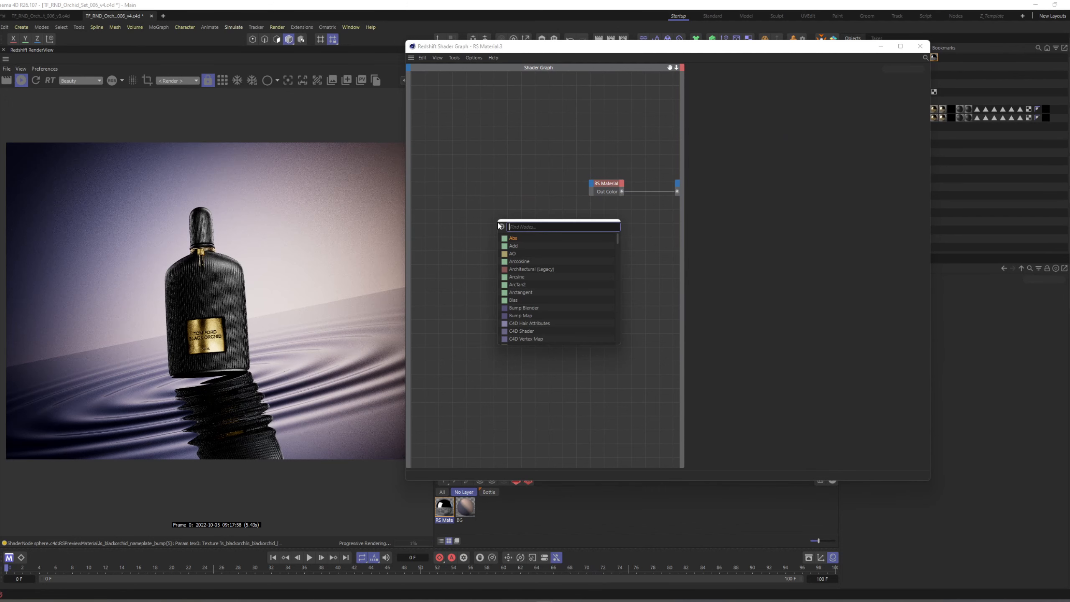
text(ramp)
key(Return)
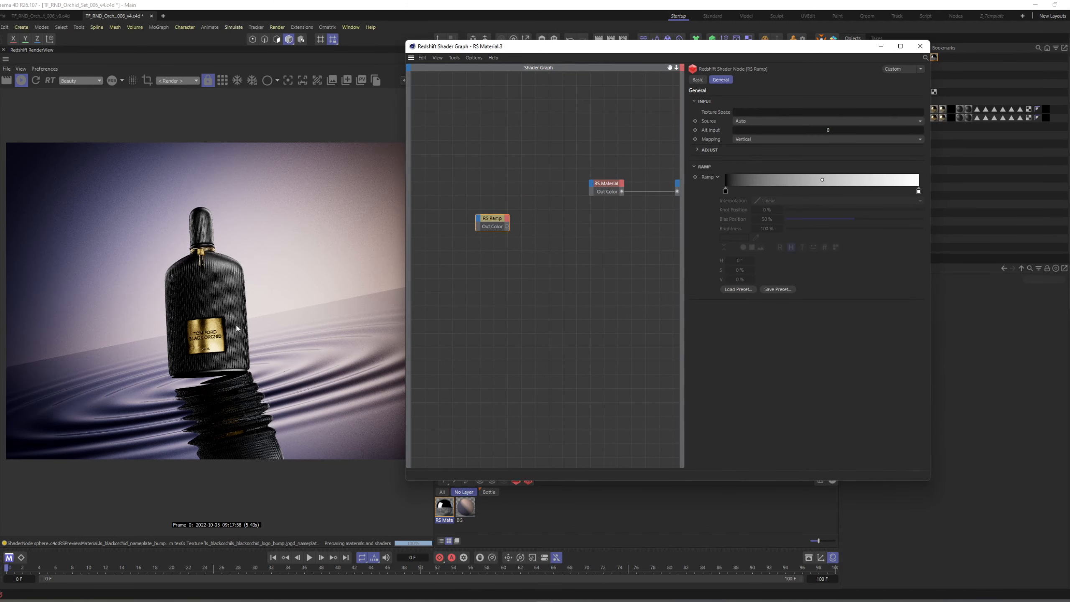
Connect the Ramp directly to the Output for preview and set its black knot to about 20.6% and white knot to about 60.1%.
drag(506, 226, 677, 191)
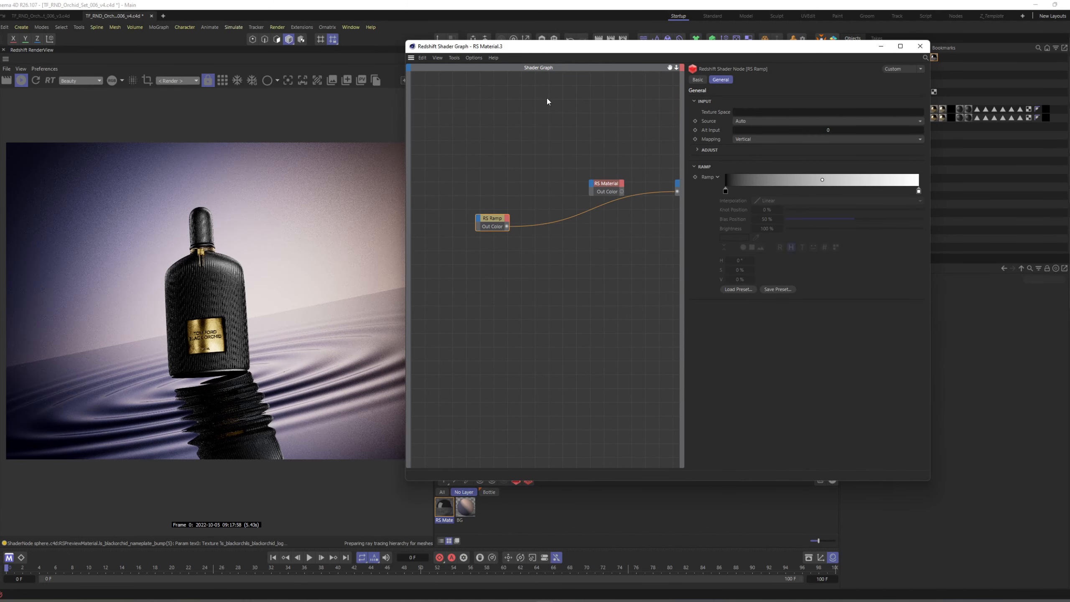
drag(530, 50, 629, 56)
click(712, 189)
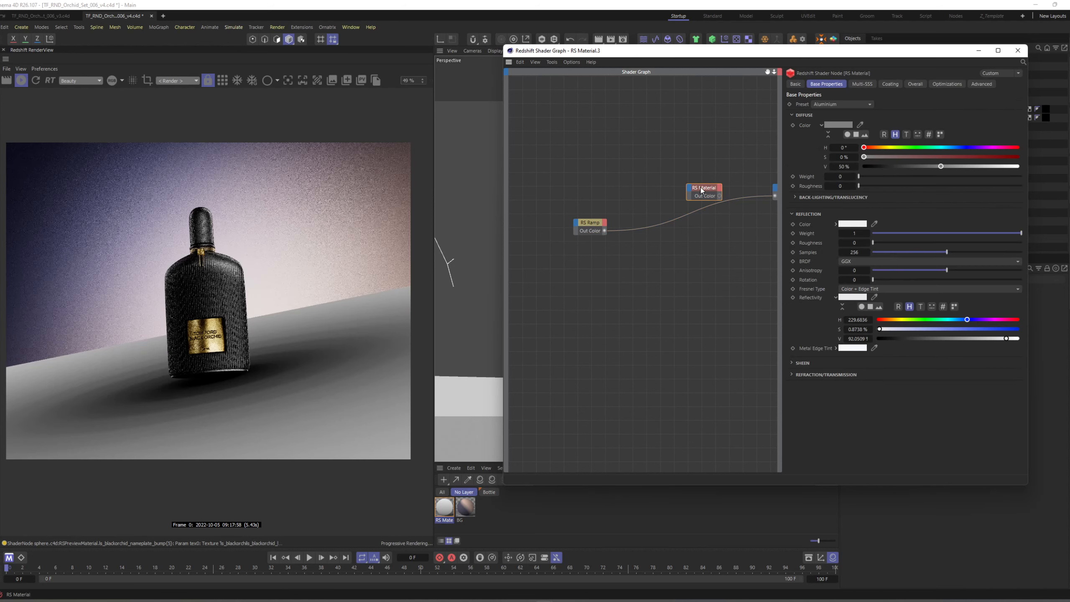
drag(783, 228, 728, 227)
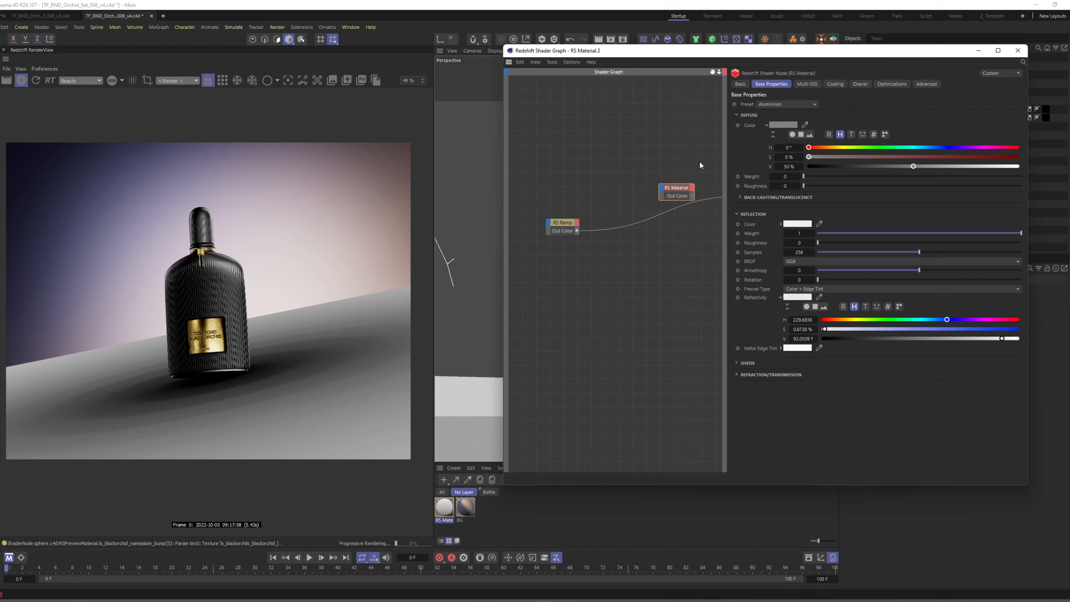
click(565, 226)
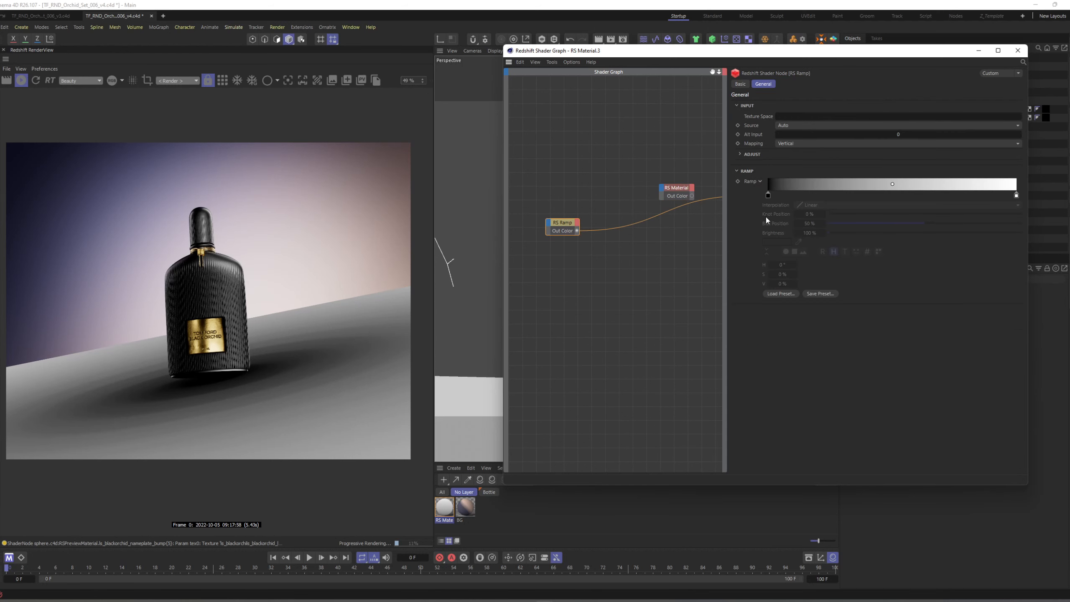
drag(768, 195, 819, 196)
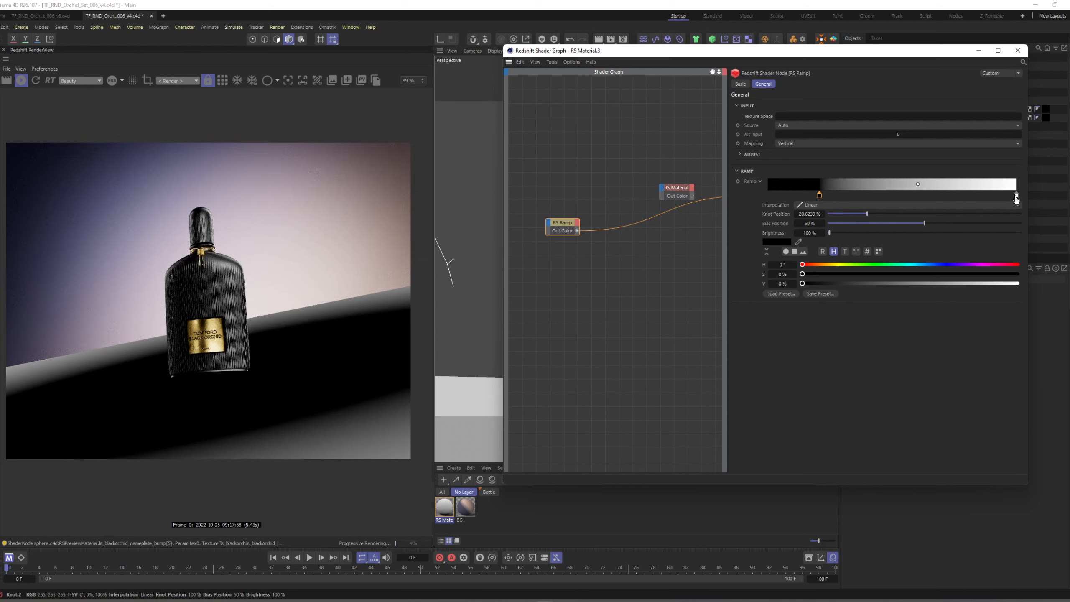
drag(1016, 195, 917, 198)
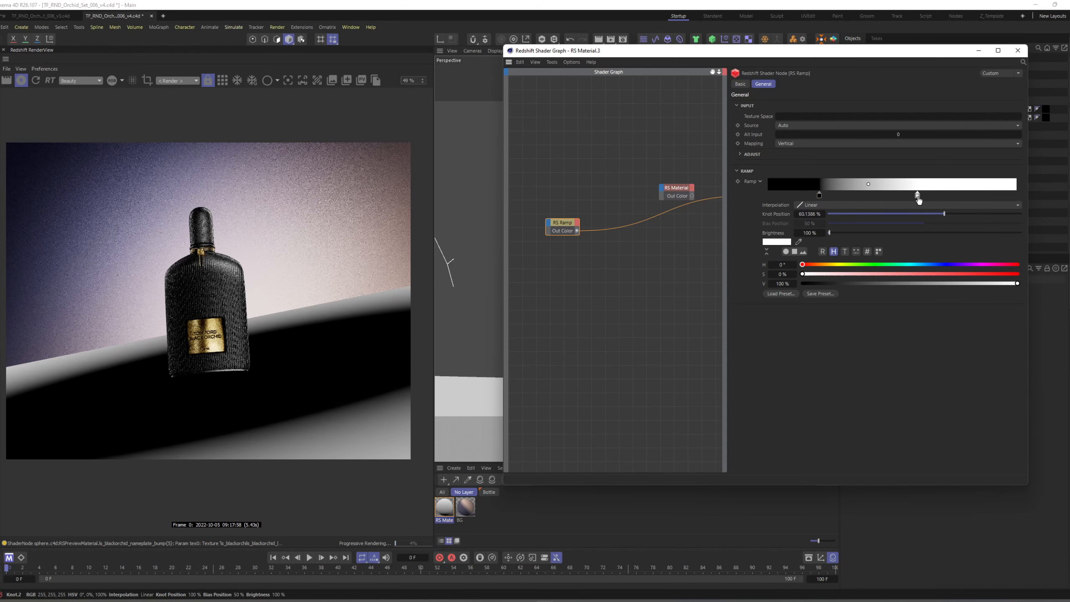
Reconnect RS Material to the Output and route the Ramp through a Color Invert node into the material's Opacity Color.
click(670, 195)
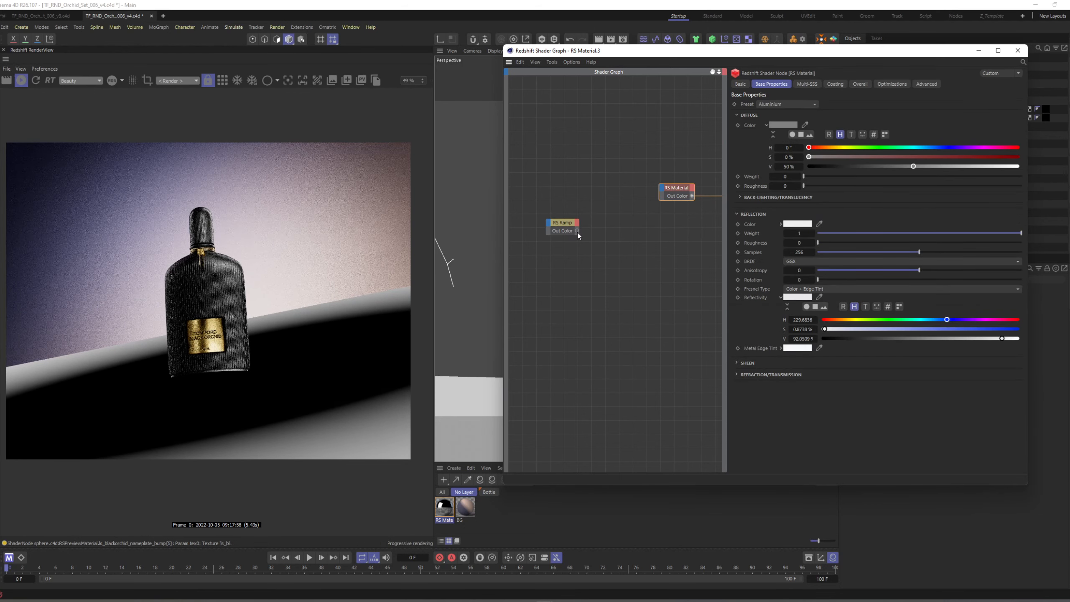
double_click(597, 227)
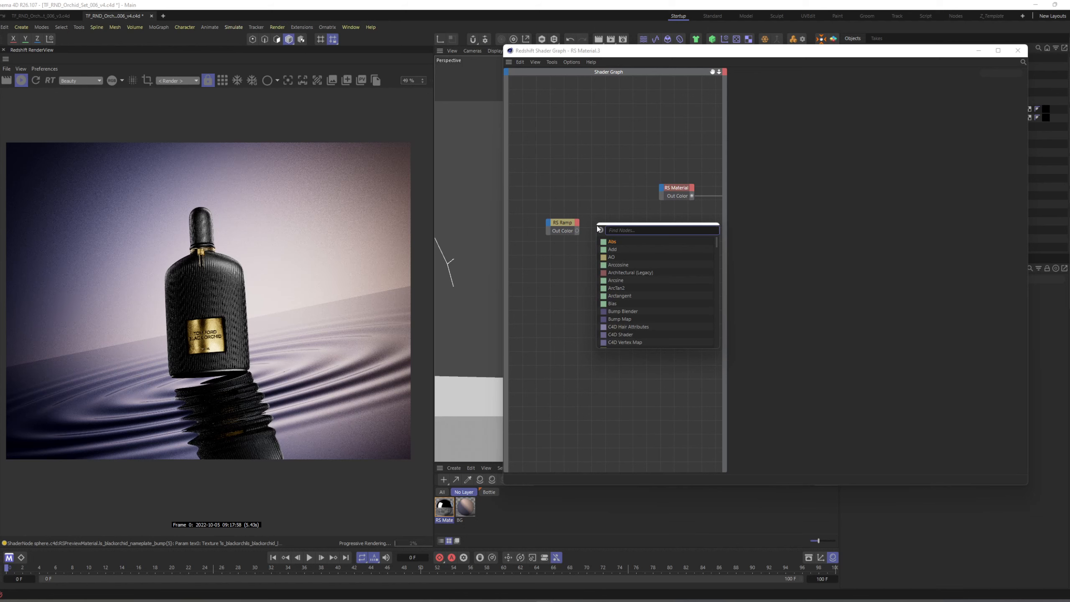
text(invert)
key(Return)
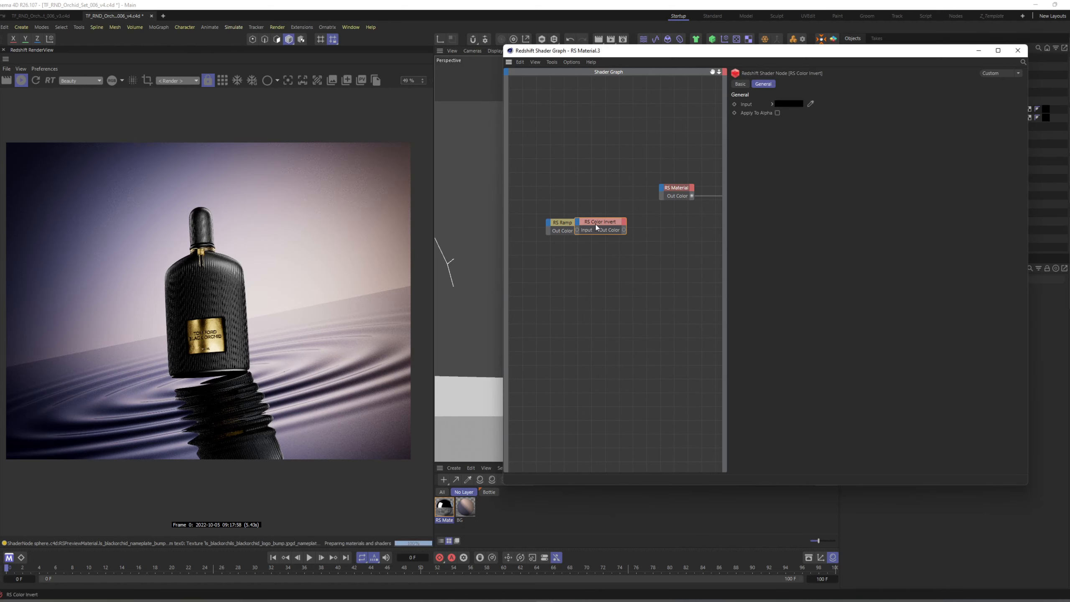
drag(596, 225, 663, 192)
mouse_move(691, 288)
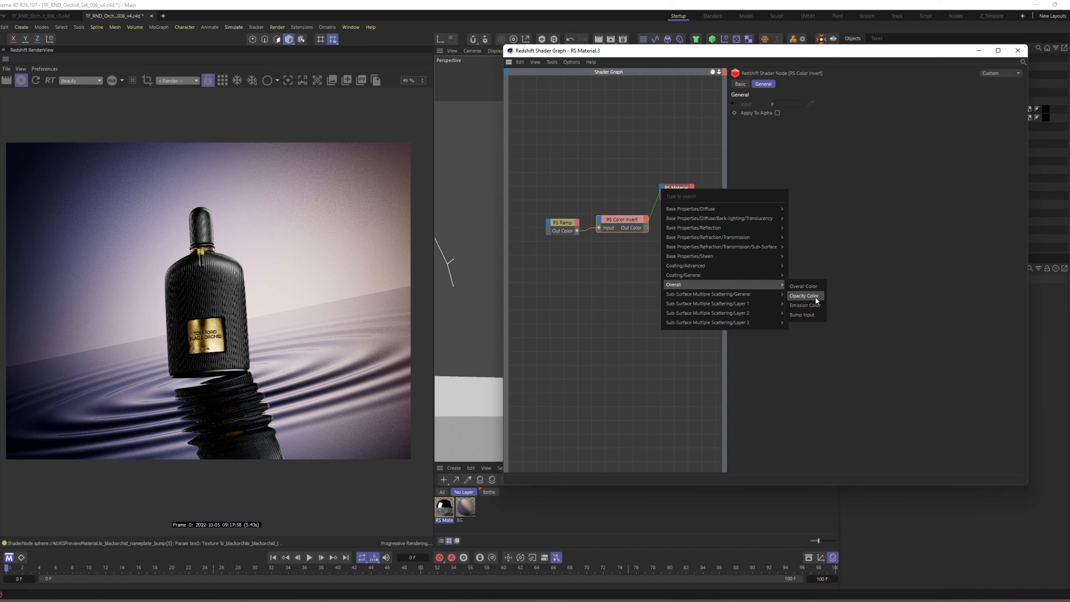
click(804, 296)
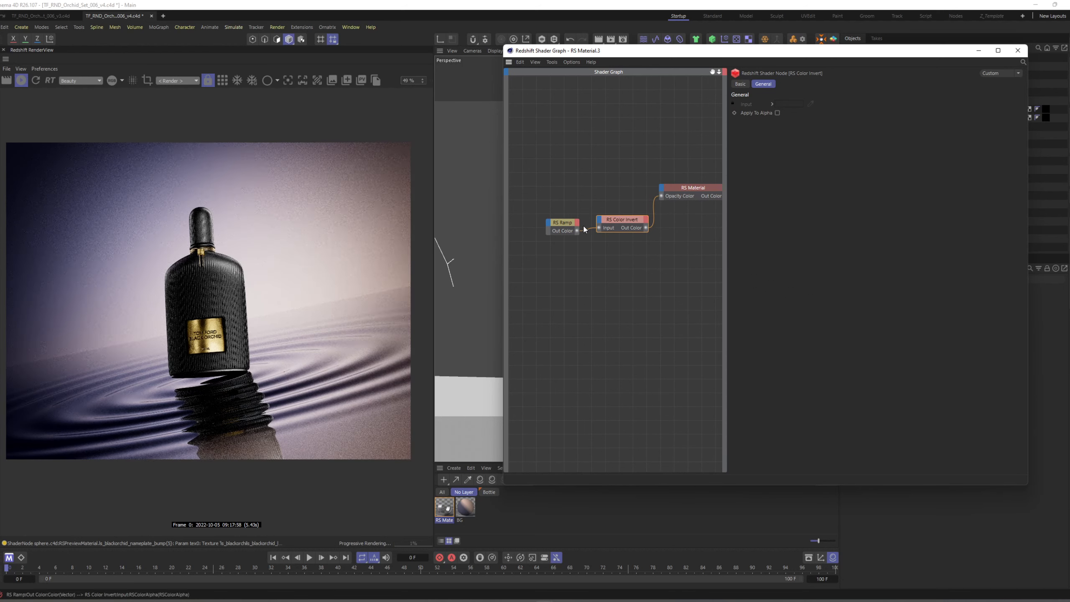
Space out the Ramp and Color Invert nodes, preview the inverted ramp through the Output, and set the black knot to about 23.9%.
drag(563, 222, 543, 220)
drag(615, 219, 599, 219)
click(544, 225)
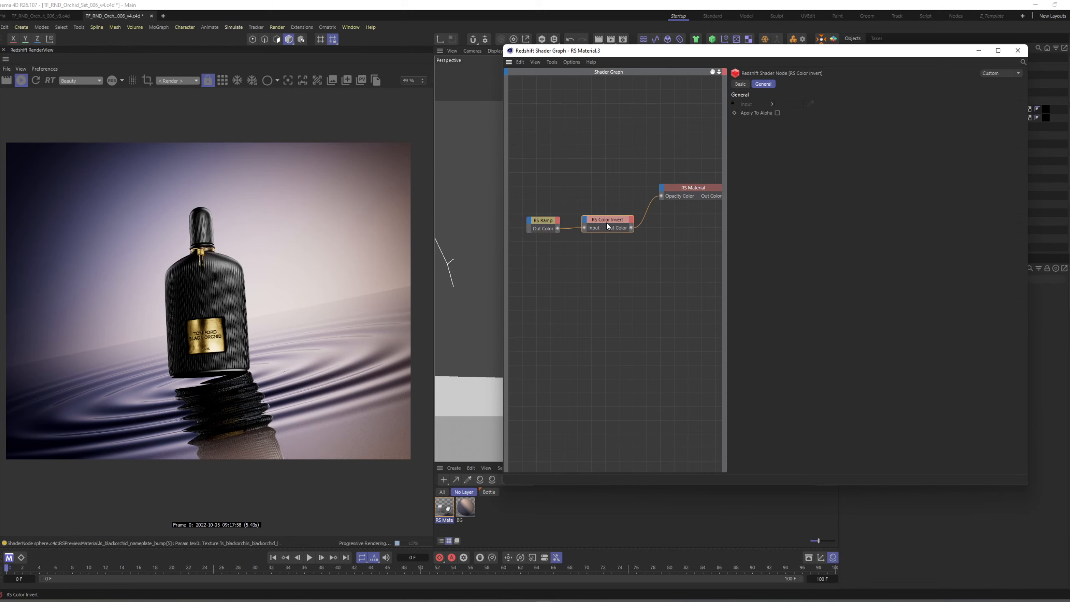
drag(630, 228, 828, 199)
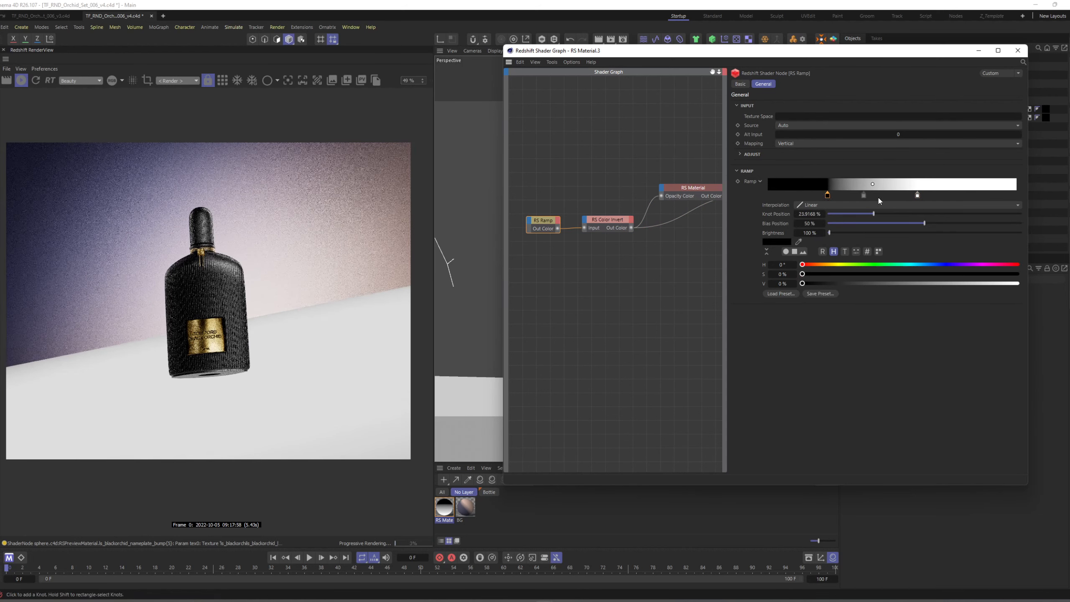
Tighten the ramp by moving its white knot to about 37%, and shift both knots together toward the black end.
drag(917, 196, 857, 203)
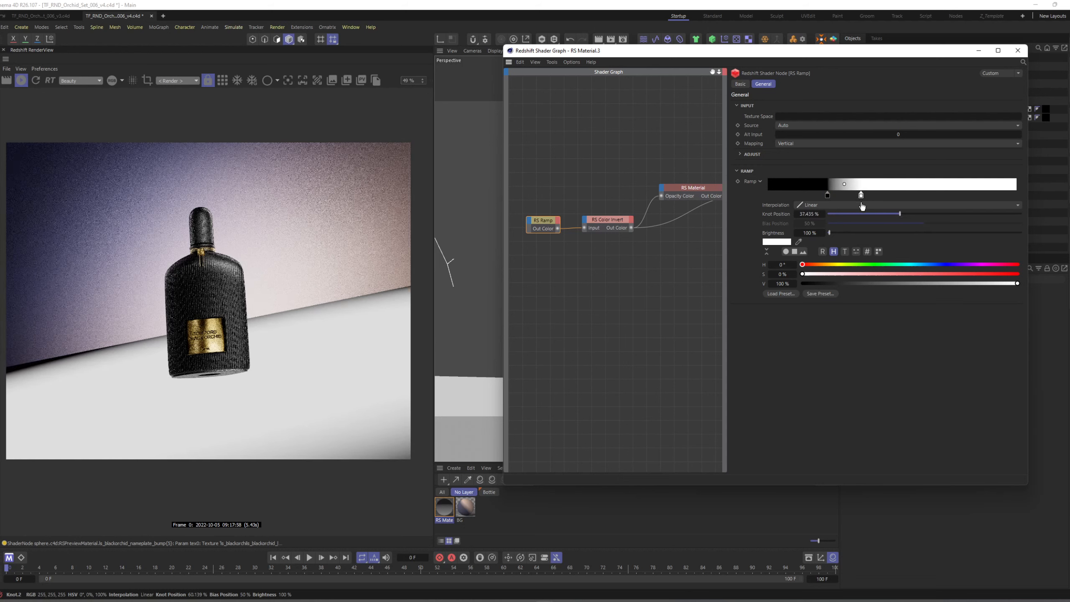
key(ctrl+a)
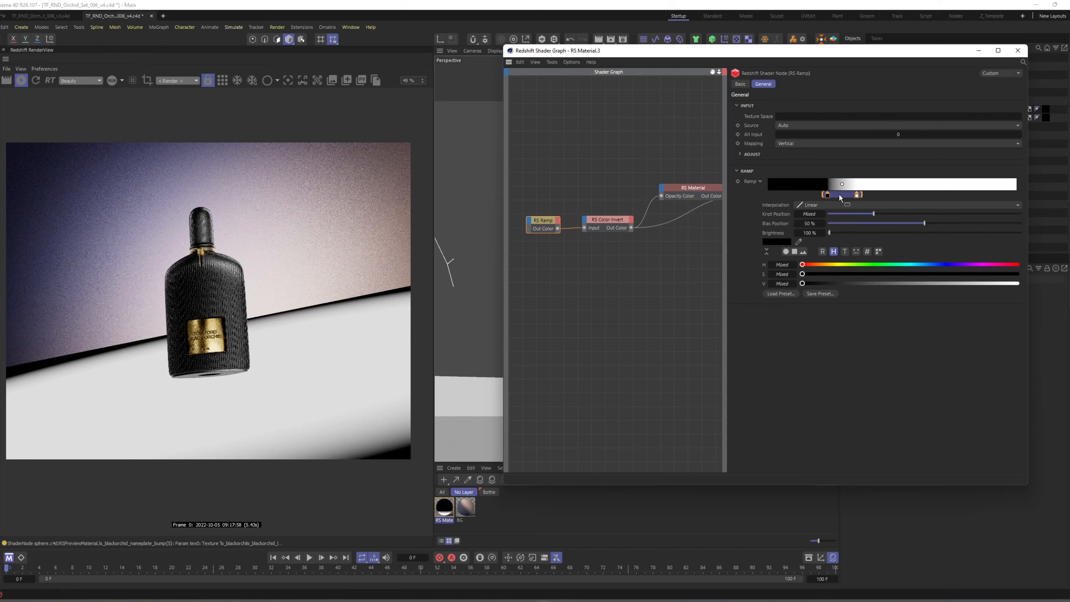
drag(856, 196, 839, 196)
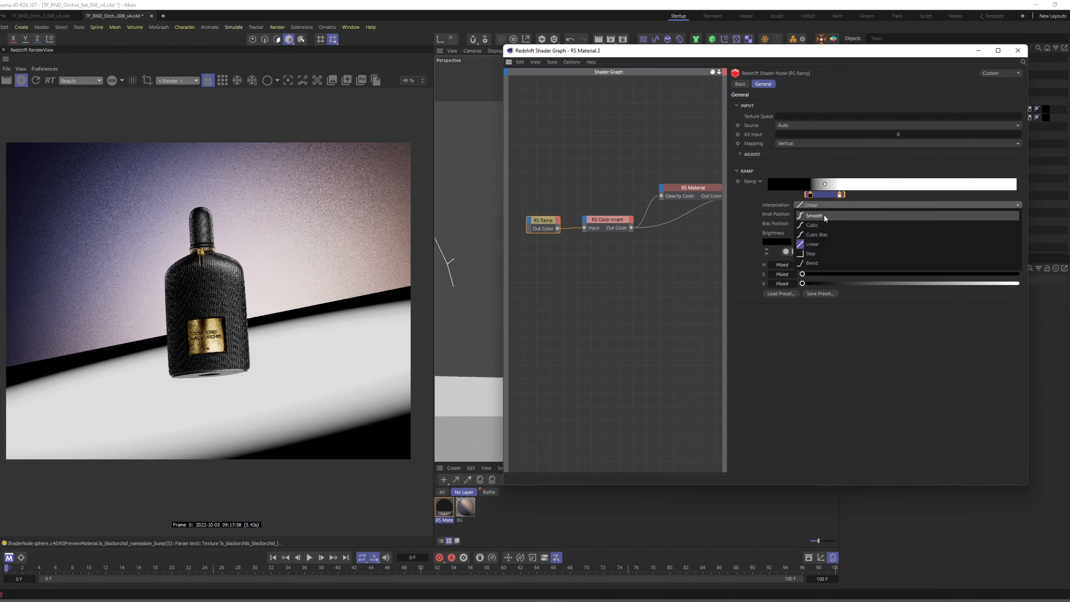
With the Ramp's interpolation set to Smooth, route RS Material back to the Output and shift both ramp knots toward the white end.
click(695, 190)
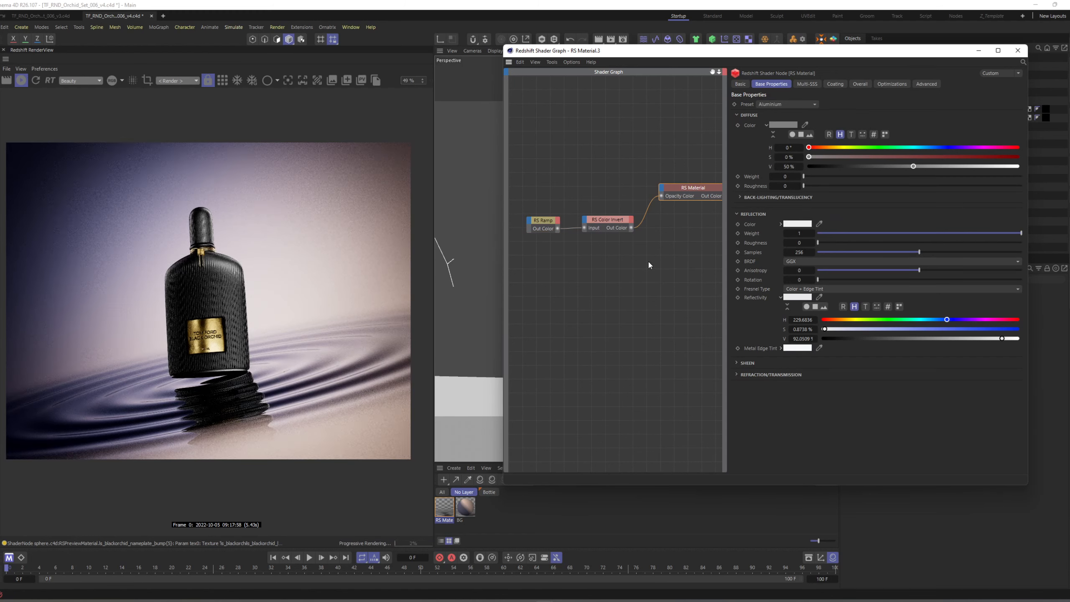
click(539, 216)
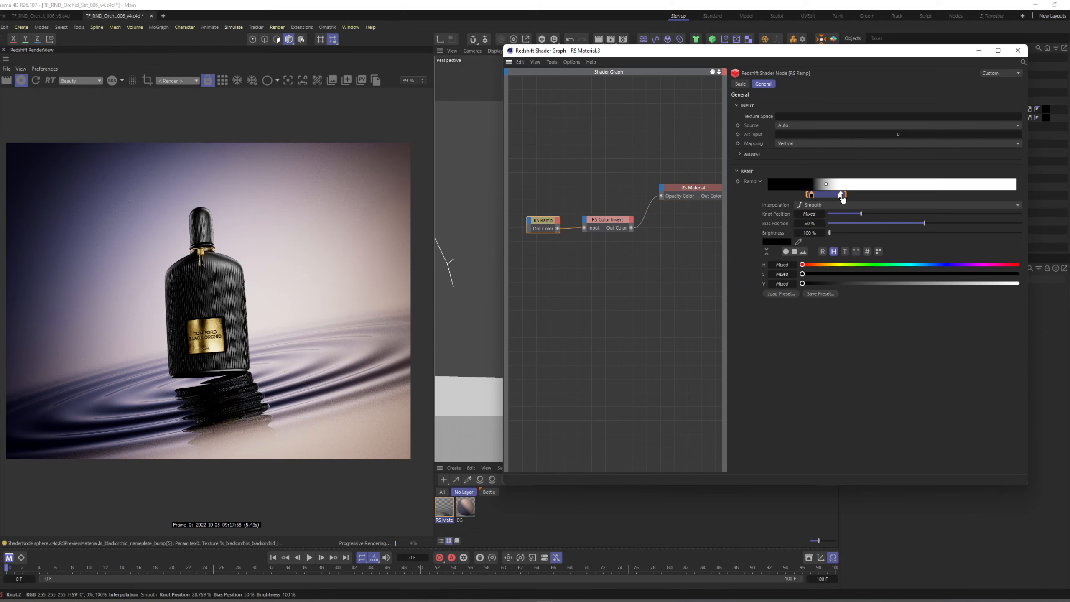
drag(842, 198, 861, 198)
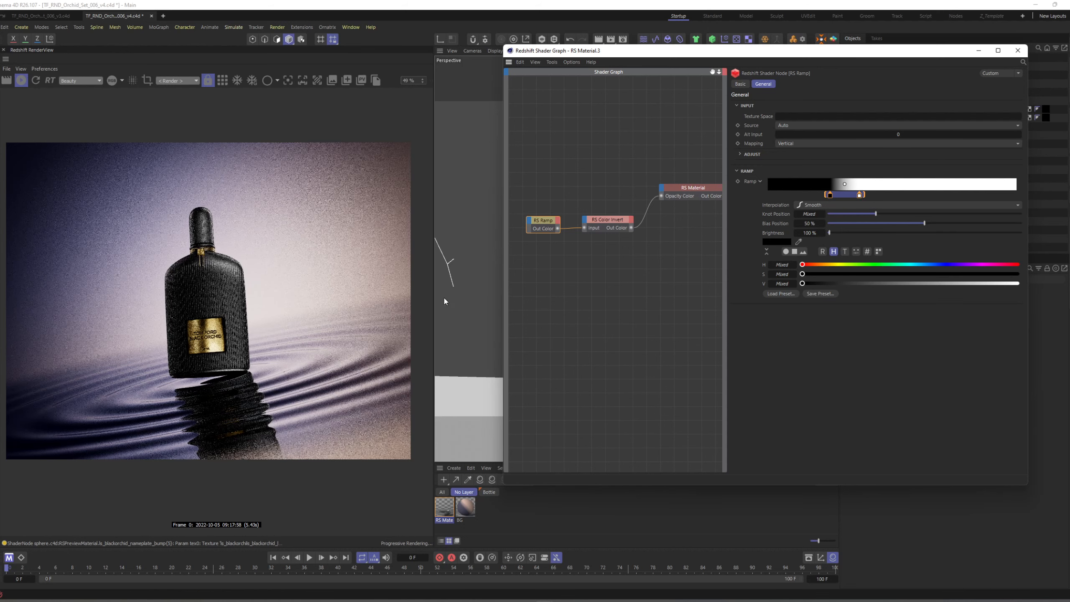
Duplicate the Ramp node, place the copy below the original, and connect it directly to the Output for preview.
mouse_move(597, 259)
middle_down()
mouse_move(611, 255)
mouse_move(598, 258)
middle_up()
click(587, 248)
ctrl+drag(580, 215, 555, 260)
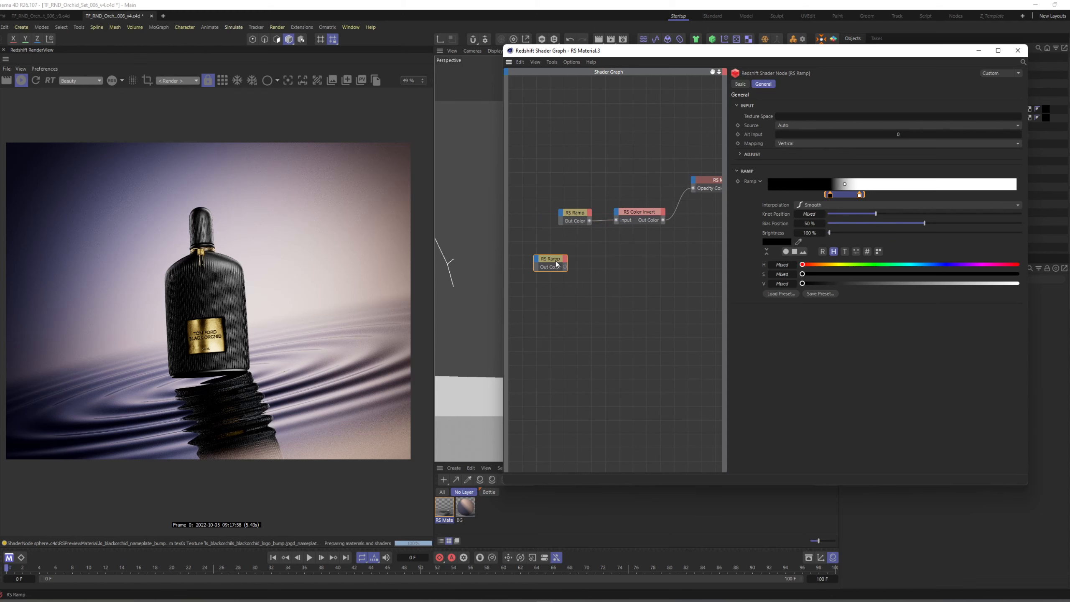
key(o)
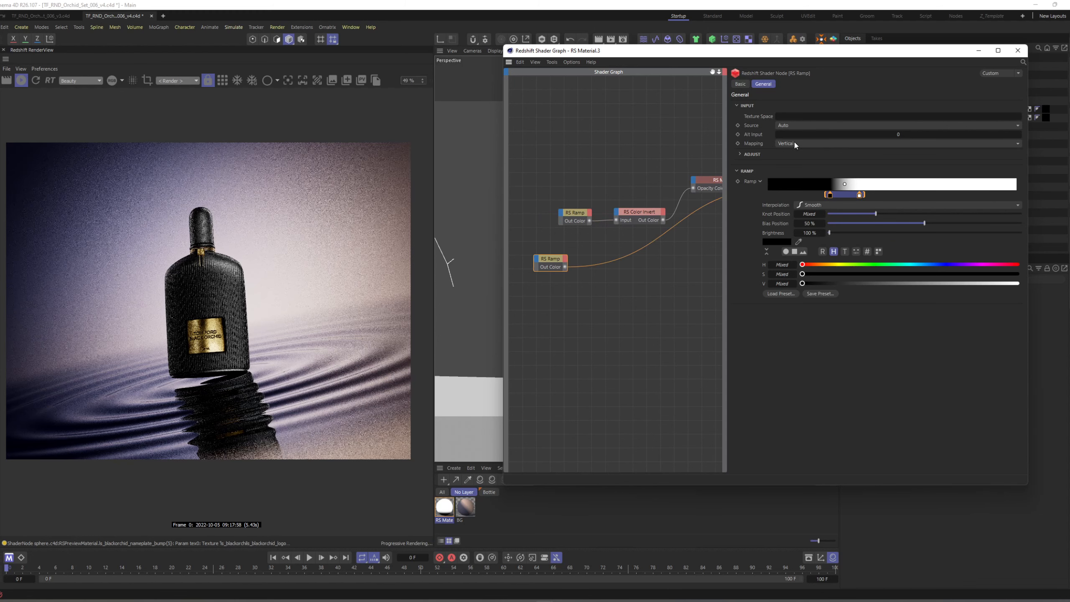
Set the duplicate ramp's mapping to Circular and shift both of its knots toward the white end.
click(794, 143)
click(800, 166)
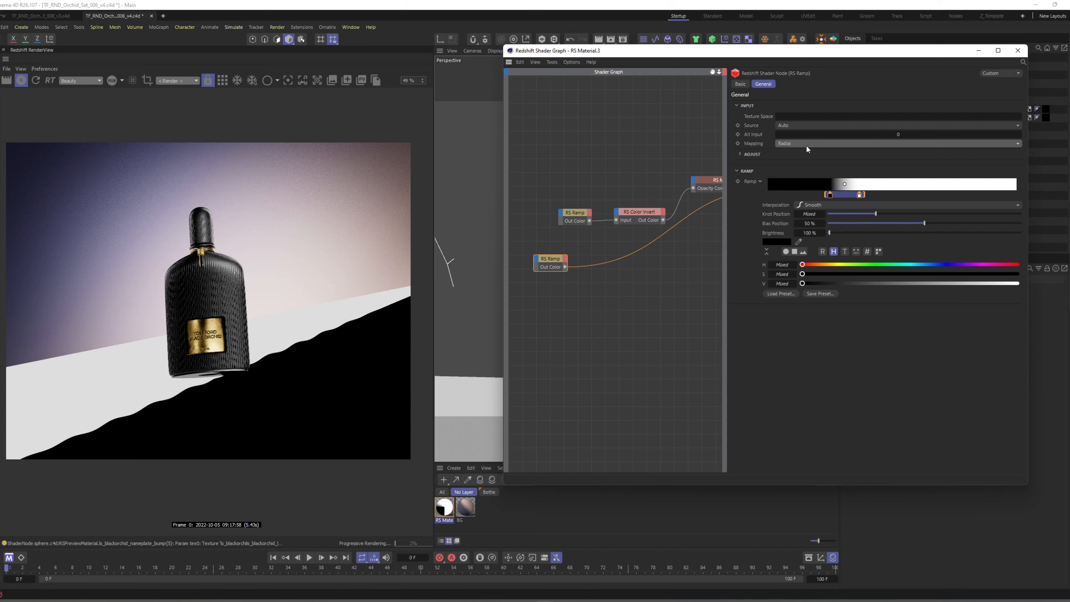
scroll(806, 145, down, 1)
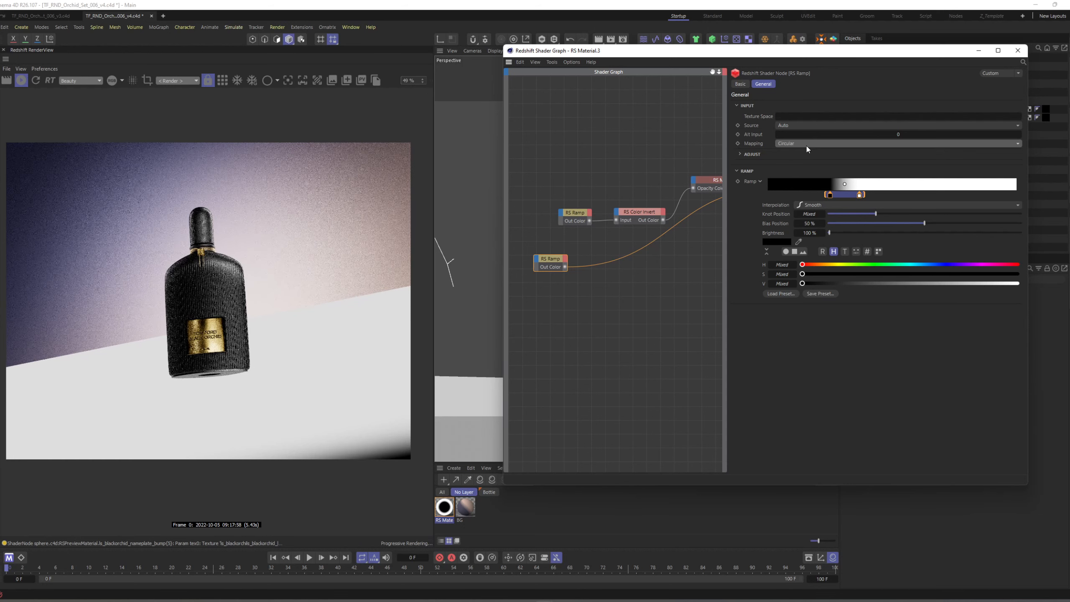
drag(826, 194, 864, 201)
Make room in the node graph and add a Color Mix node above the Color Invert node.
click(630, 225)
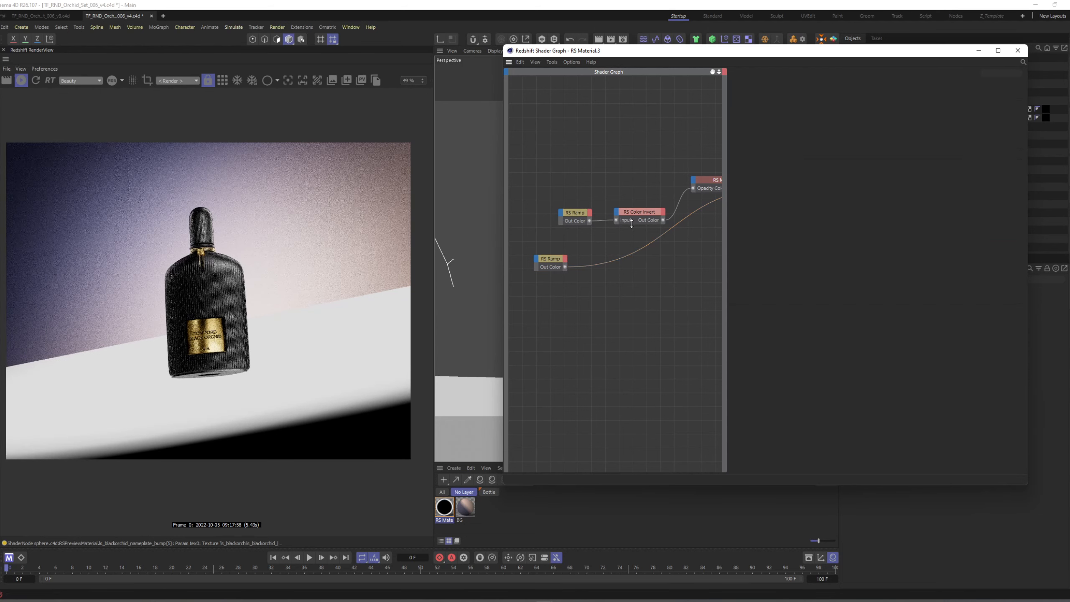
mouse_move(578, 201)
mouse_down()
mouse_move(606, 221)
mouse_move(623, 219)
mouse_move(590, 212)
mouse_up()
key(Tab)
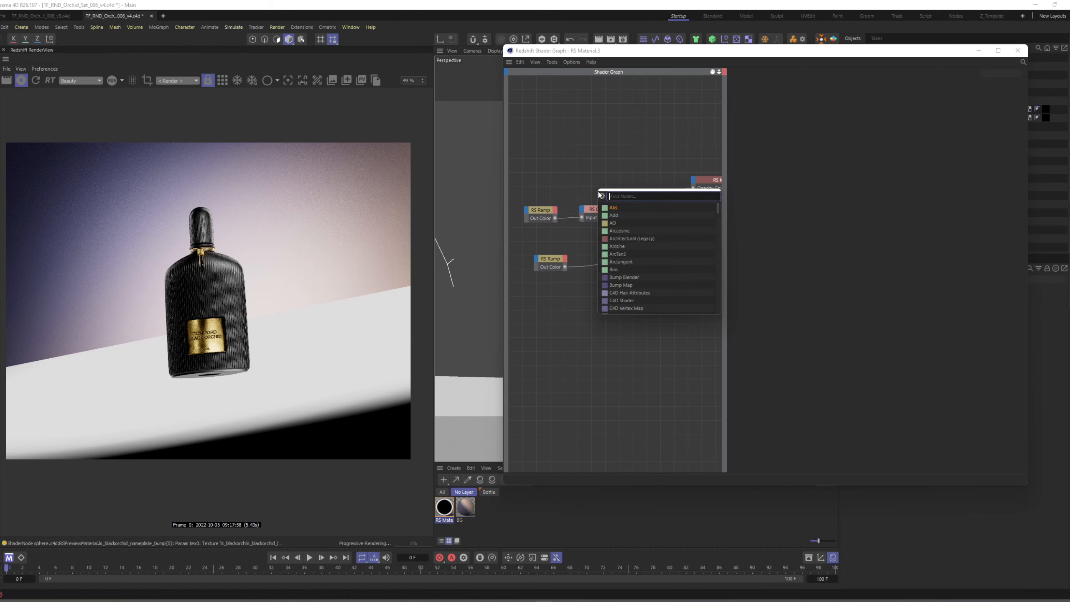
text(color m)
key(Return)
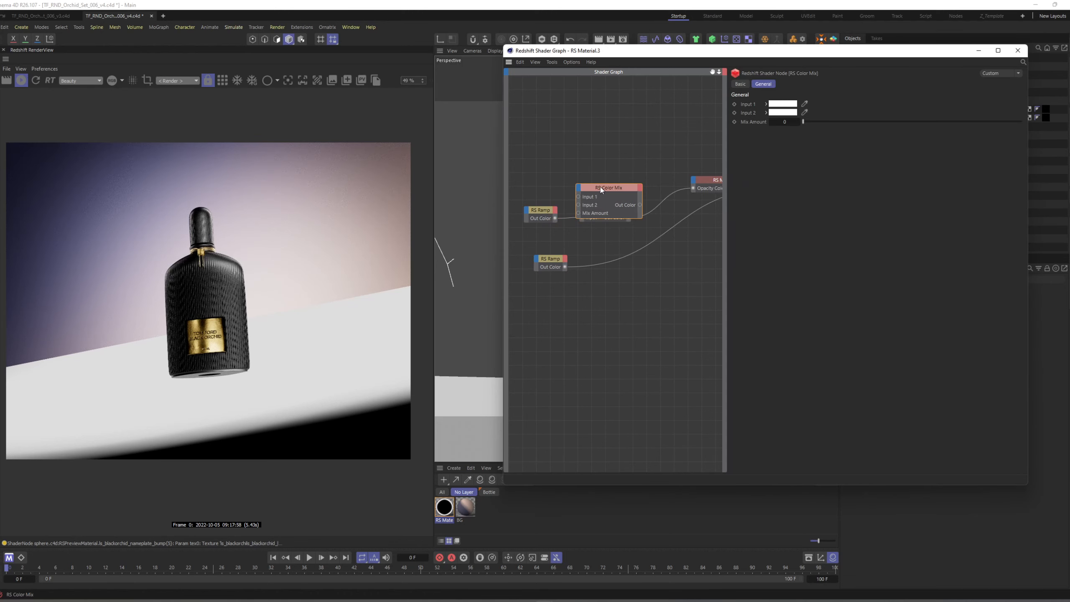
drag(600, 187, 619, 164)
Move the original Ramp and Color Invert nodes in front of the Color Mix node's inputs.
middle_drag(561, 214, 599, 222)
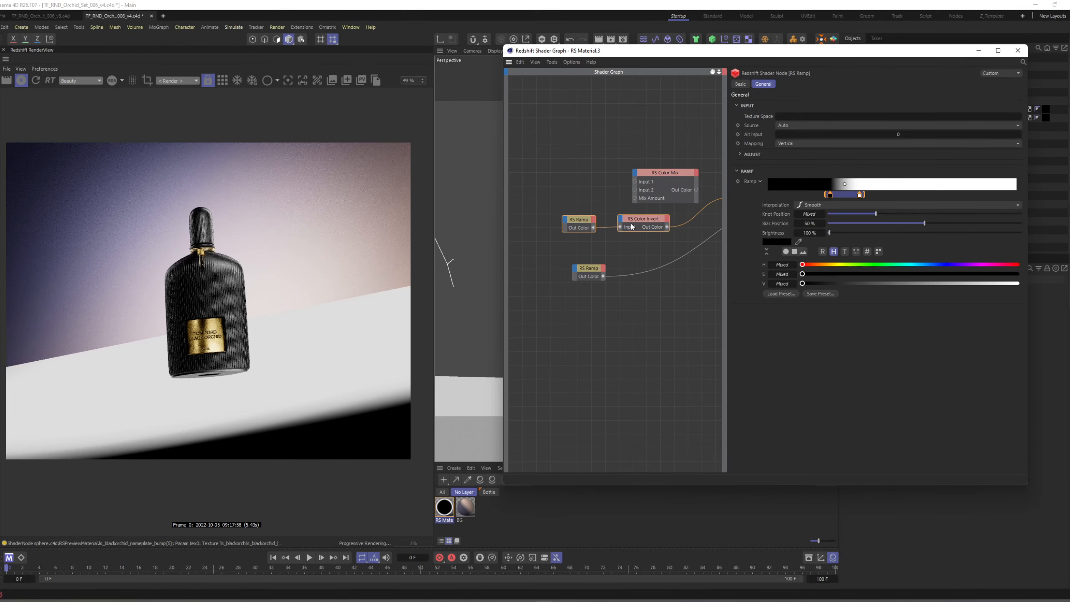
click(631, 224)
shift+click(588, 219)
drag(626, 220, 566, 184)
click(618, 177)
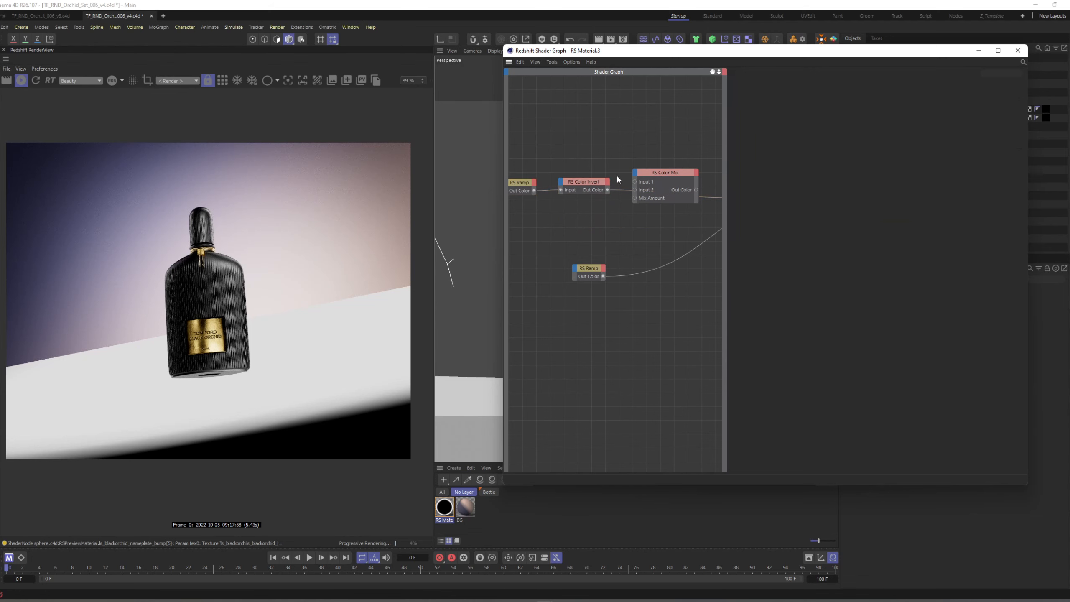
Wire Color Invert into Color Mix's Input 1 and the circular Ramp into its Mix Amount, and preview the mix through the Output.
click(598, 188)
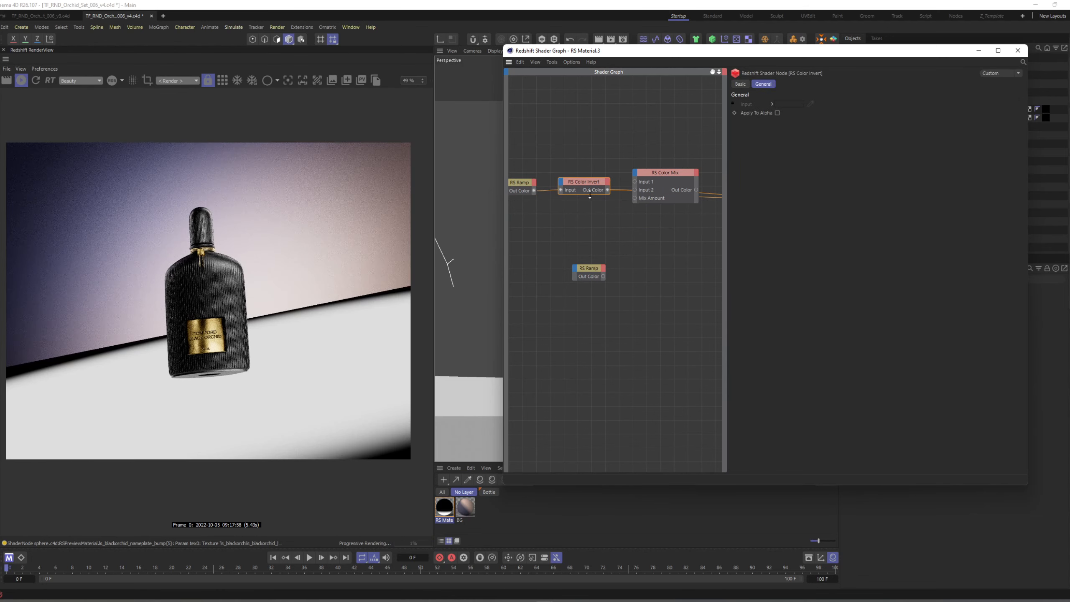
drag(635, 183, 635, 182)
drag(592, 269, 578, 248)
drag(633, 199, 634, 197)
click(671, 172)
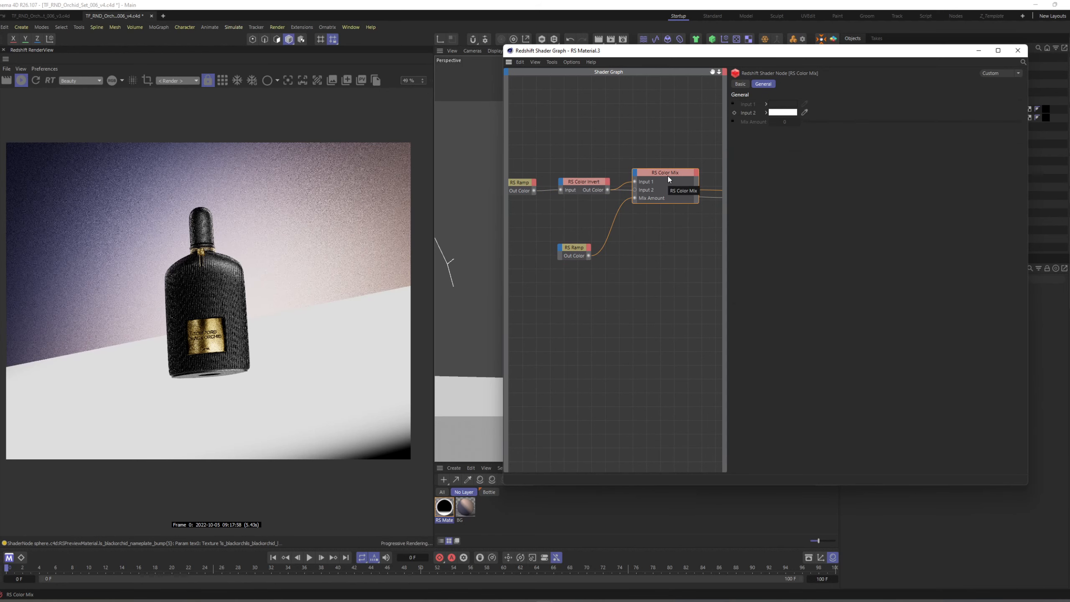
Space out the Color Invert and circular Ramp nodes and move the Color Invert connection to Color Mix's Input 2.
drag(571, 249, 568, 241)
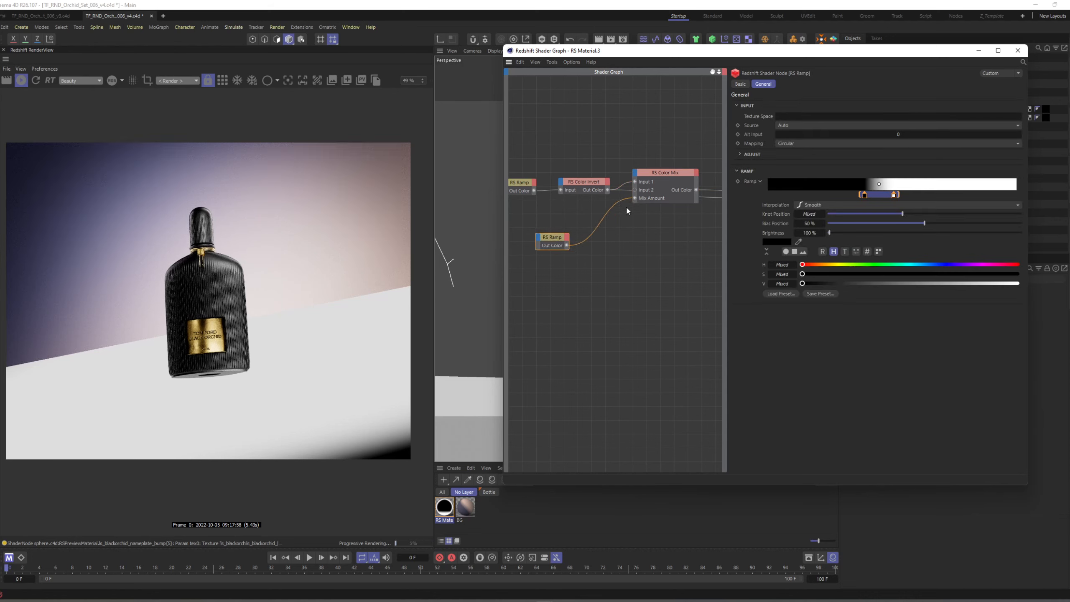
drag(592, 184, 590, 172)
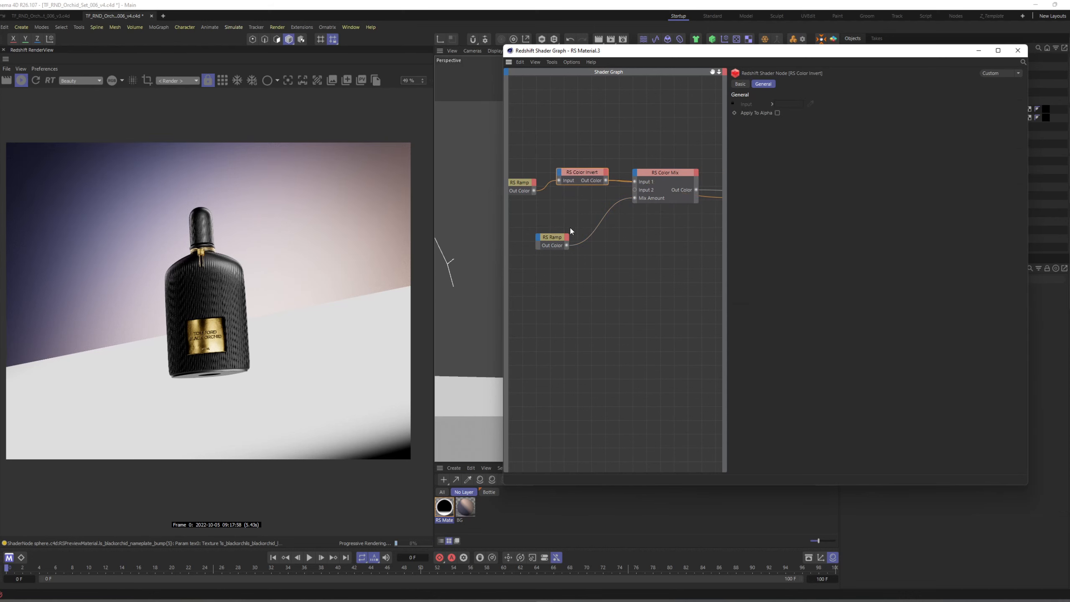
drag(554, 238, 546, 238)
drag(595, 181, 635, 190)
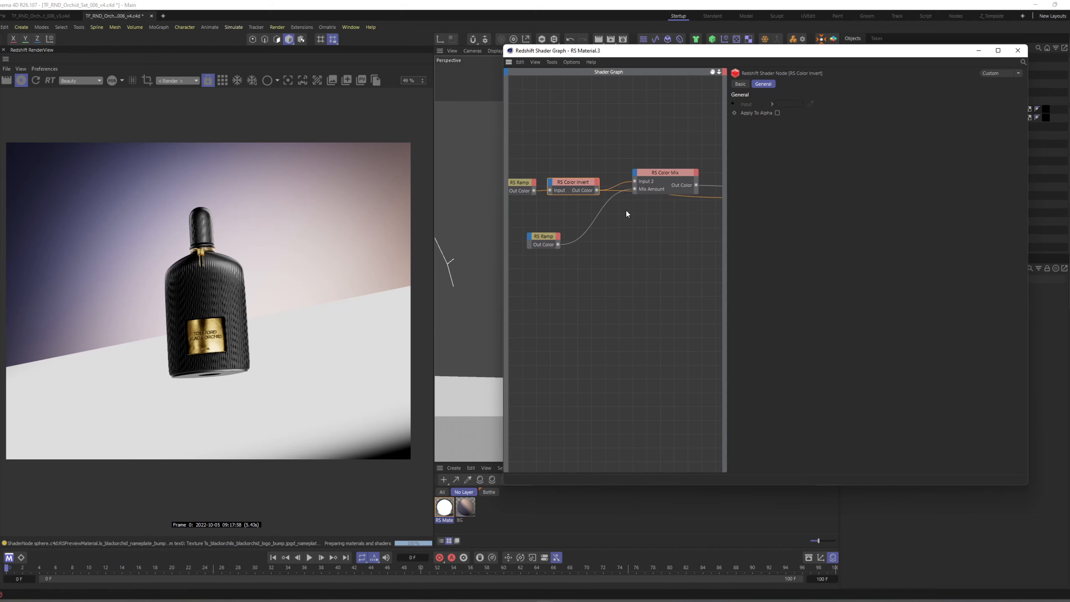
Connect Color Mix to RS Material's Opacity Color with the material feeding the Output, save the scene, and minimize the shader graph.
middle_drag(665, 212, 575, 238)
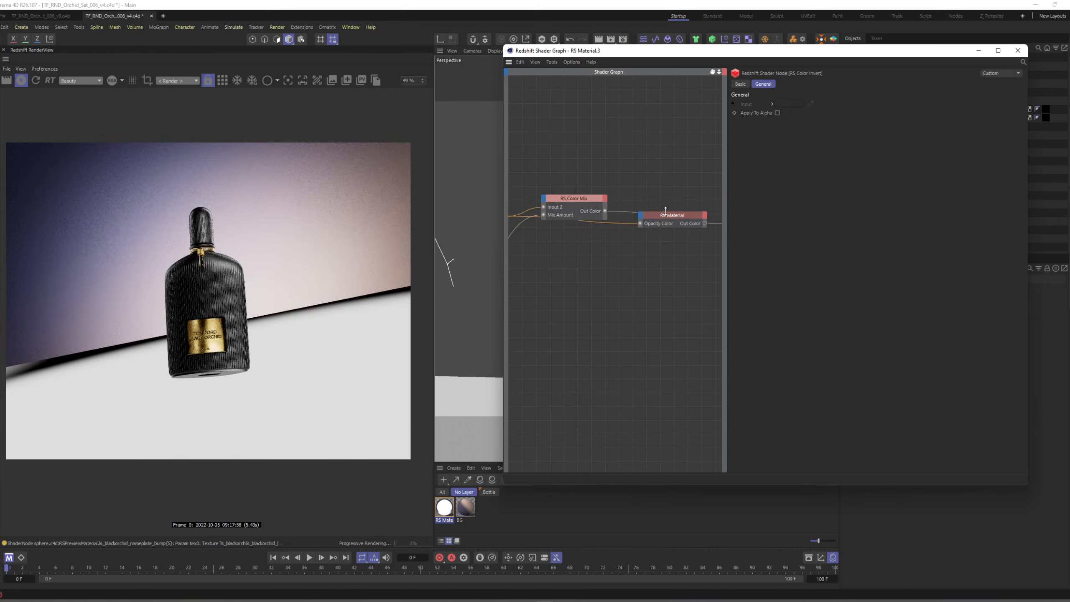
drag(605, 211, 640, 226)
click(664, 214)
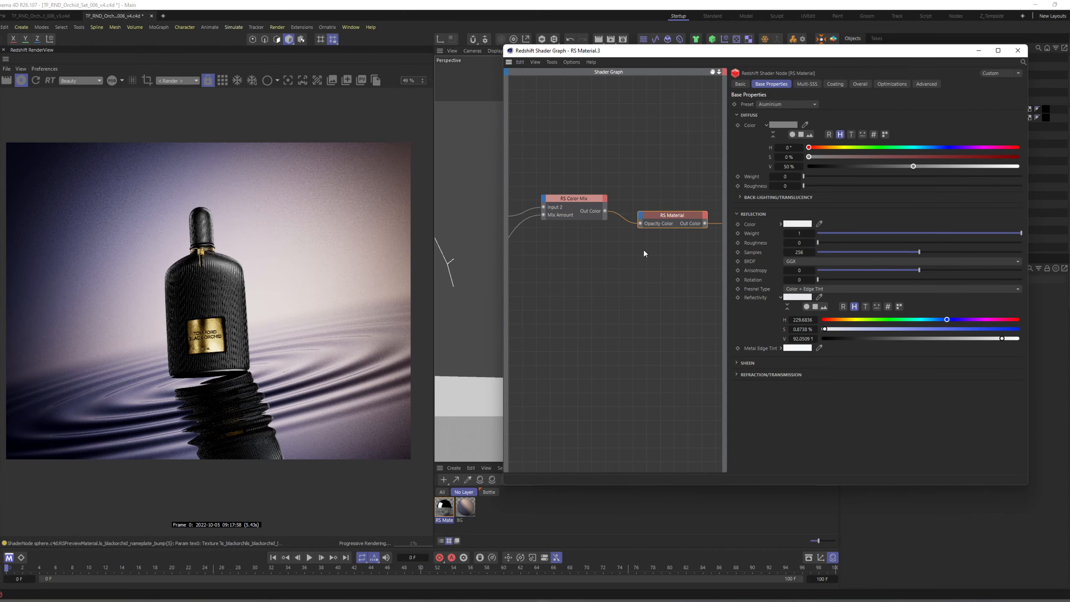
click(626, 294)
key(ctrl+s)
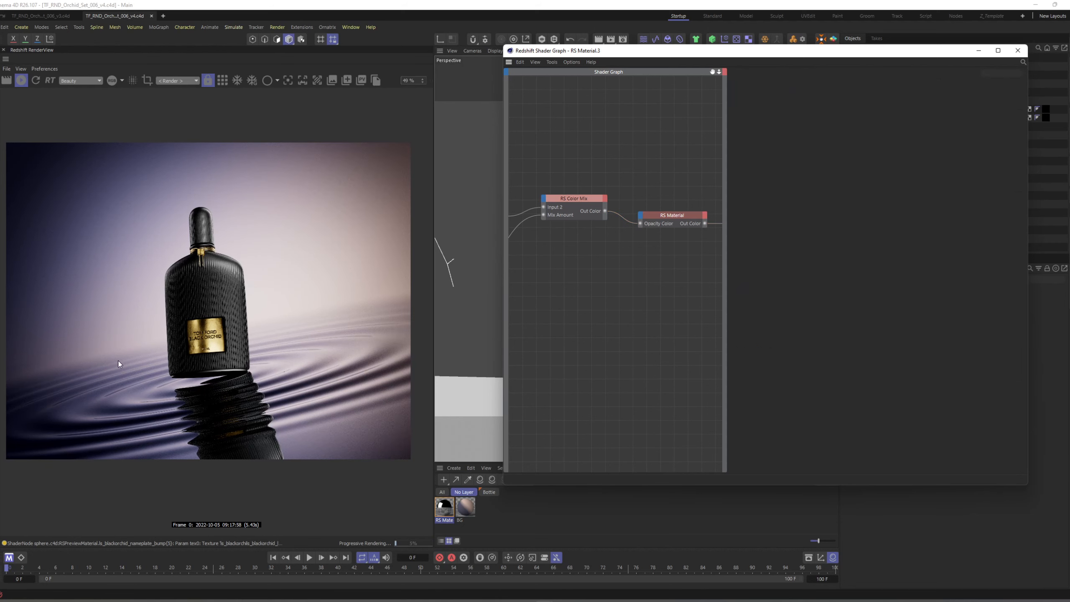
click(978, 51)
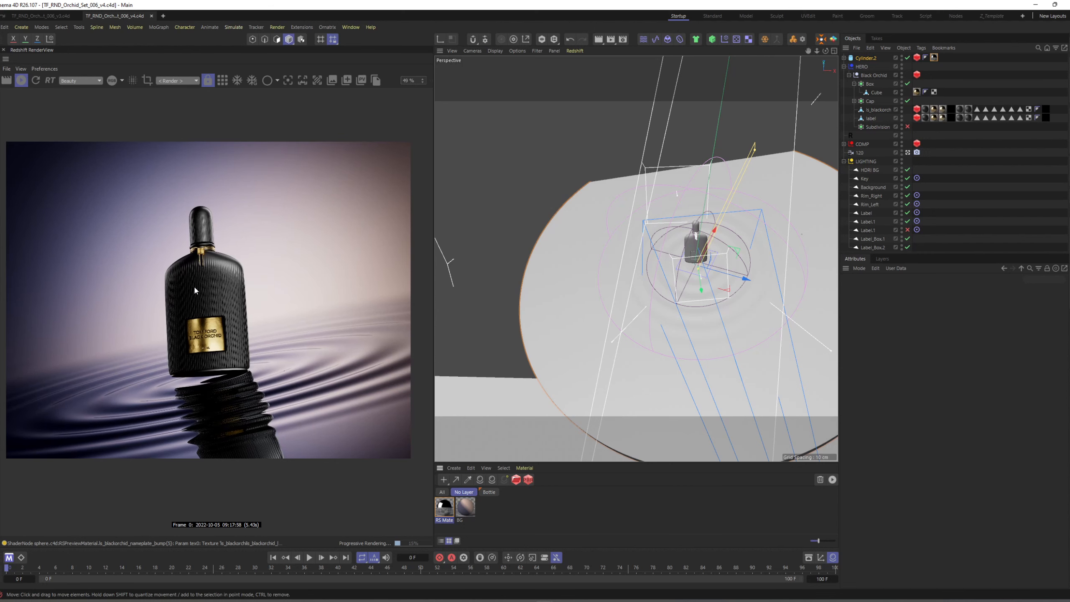
Delete the disabled Subdivision object under Black Orchid and show the Object ID settings of Black Orchid's Redshift tag.
click(874, 128)
key(Delete)
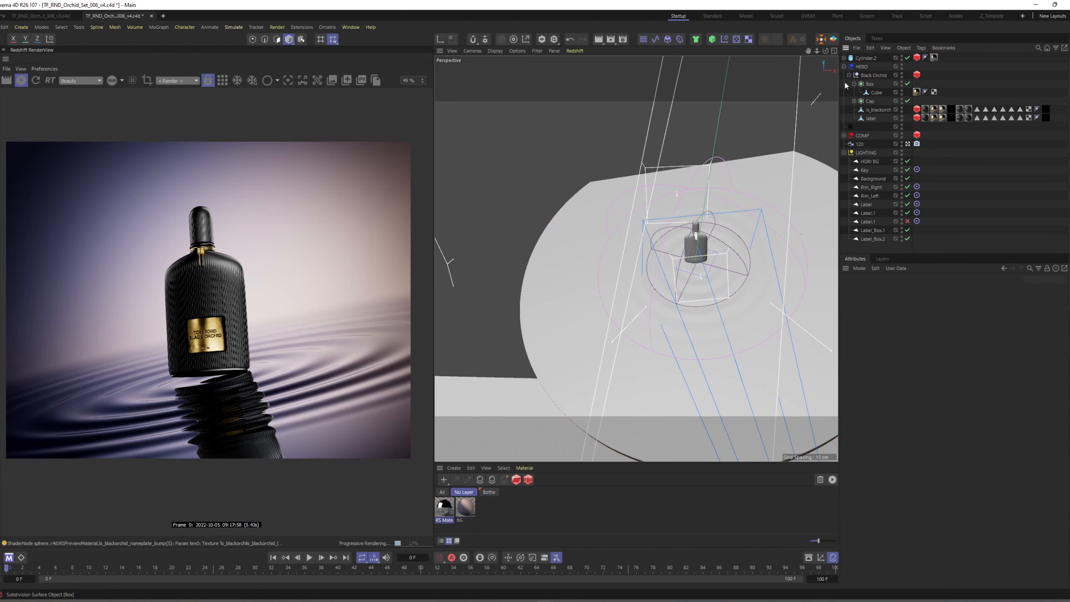
click(916, 74)
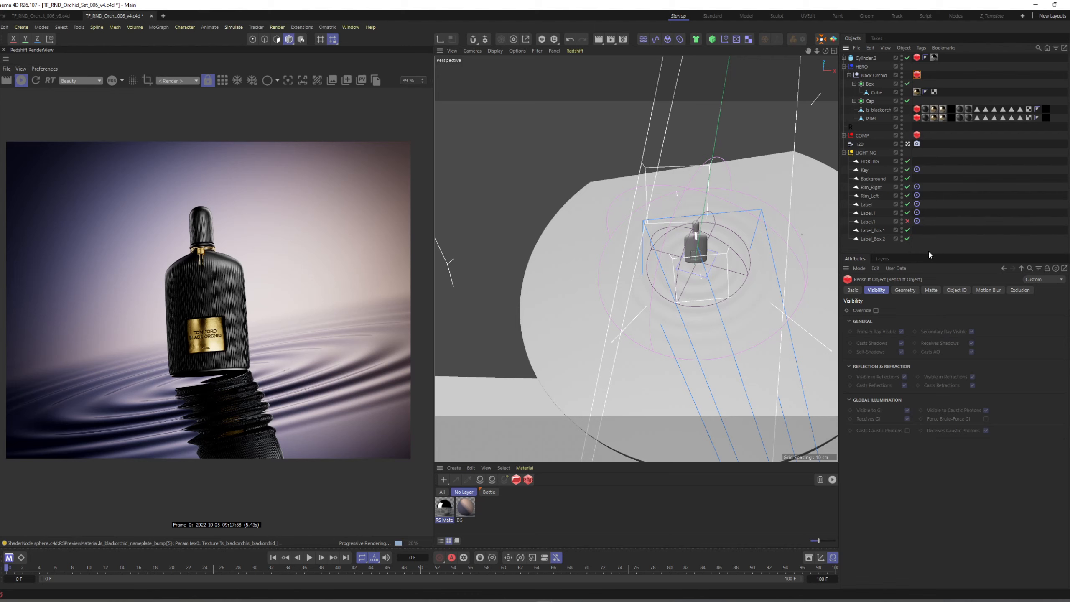
click(956, 290)
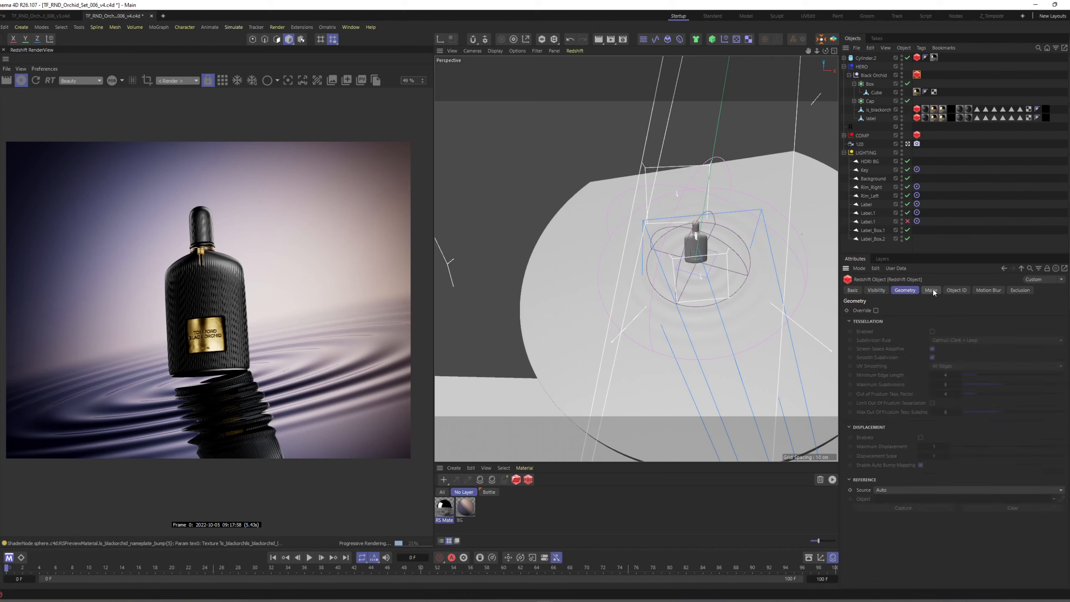
Collapse the object hierarchy, expand the LIGHTING group, and delete its disabled Label.1 light.
click(938, 166)
key(ctrl+shift+f)
alt+drag(676, 226, 704, 212)
scroll(675, 242, down, 6)
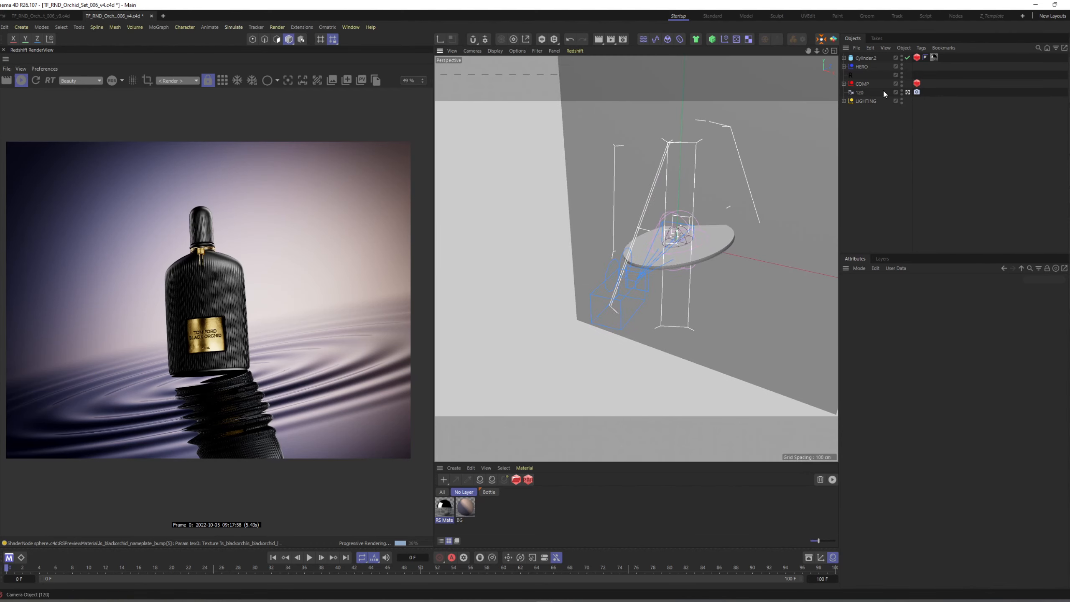
click(844, 101)
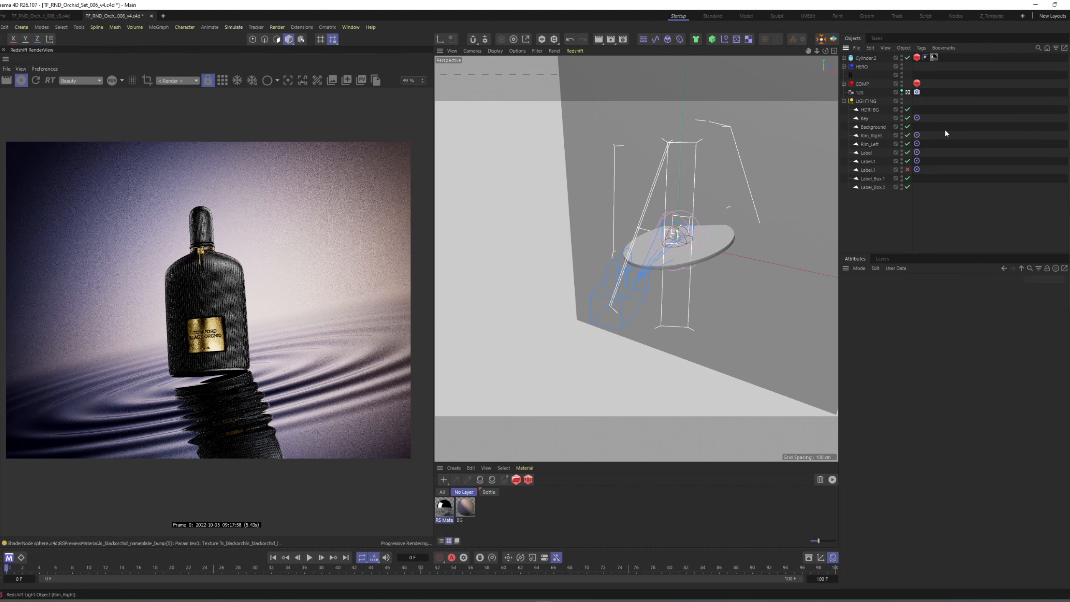
click(868, 170)
key(Delete)
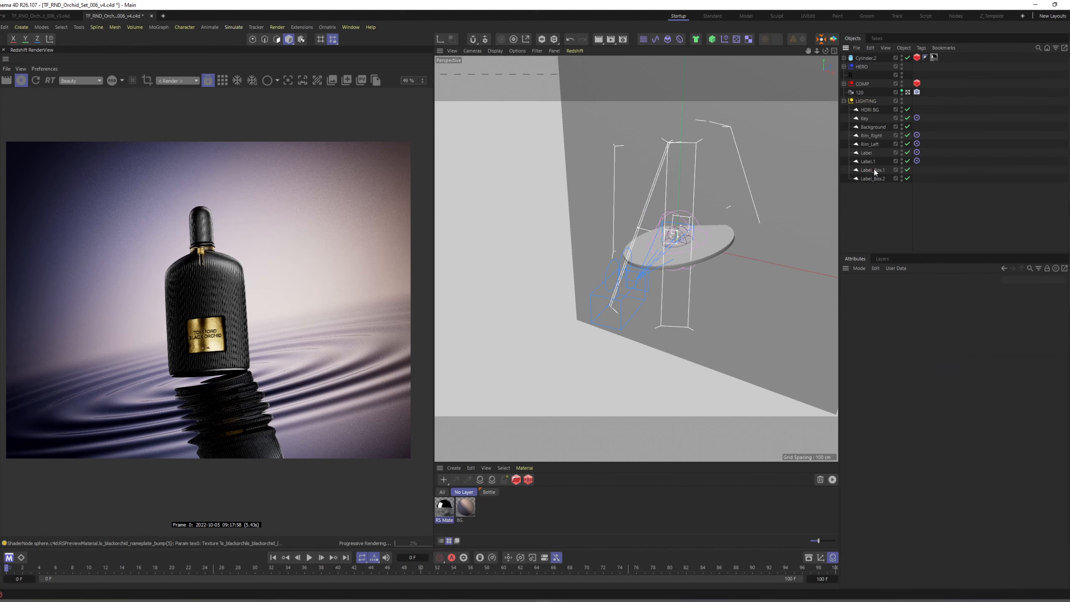
Turn off the lights below HDRI BG, re-enable Background, and move it above Key in the LIGHTING group.
drag(907, 118, 900, 204)
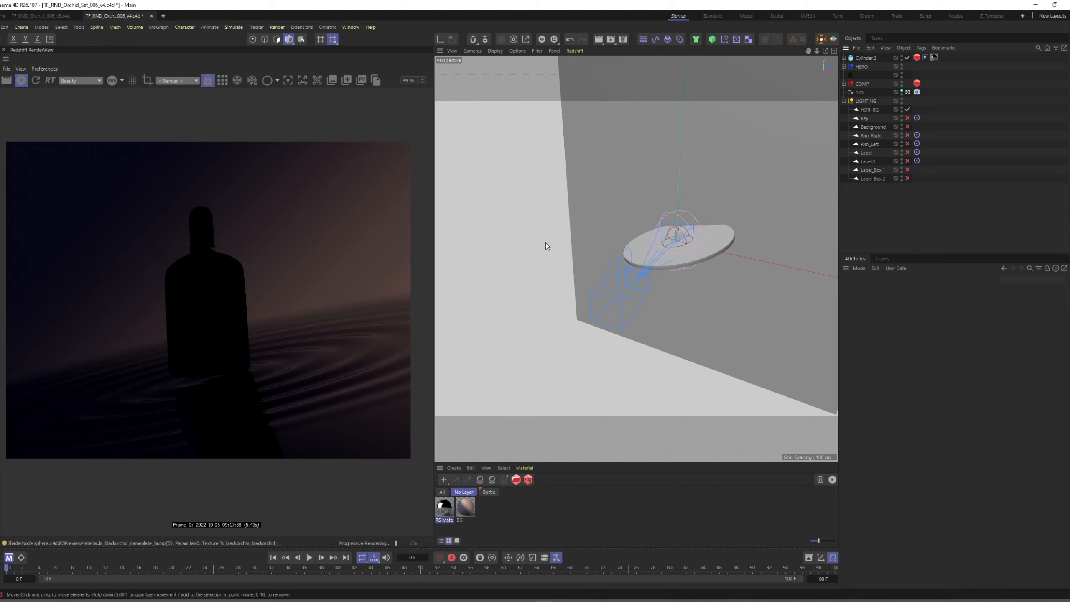
click(907, 127)
drag(874, 128, 878, 114)
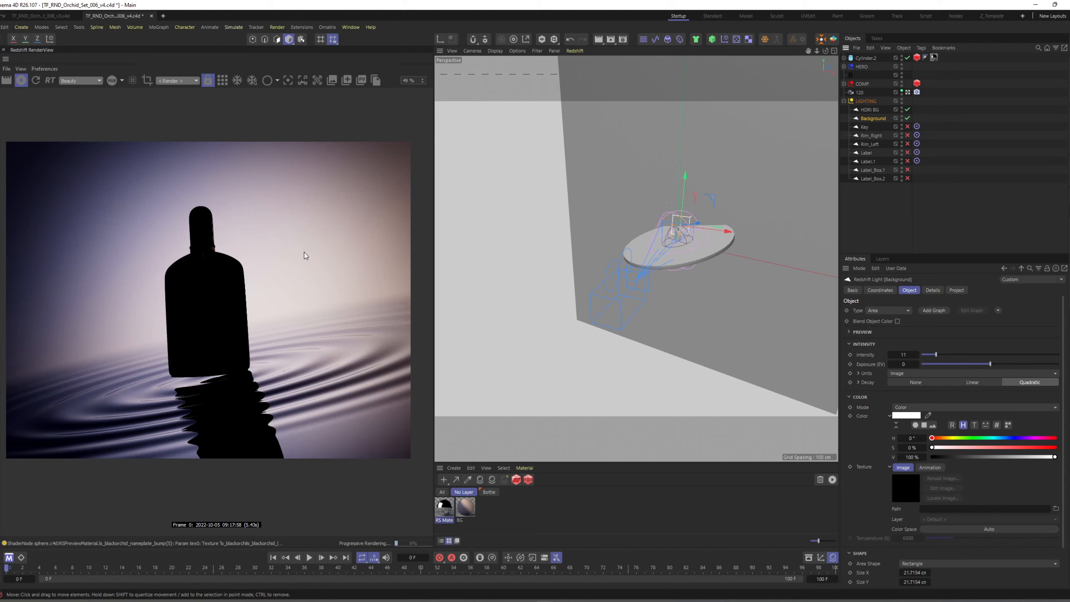
Re-enable Key, Rim_Right, Rim_Left, Label, Label.1, Label_Box.1 and Label_Box.2 one at a time to review each light's contribution.
click(908, 127)
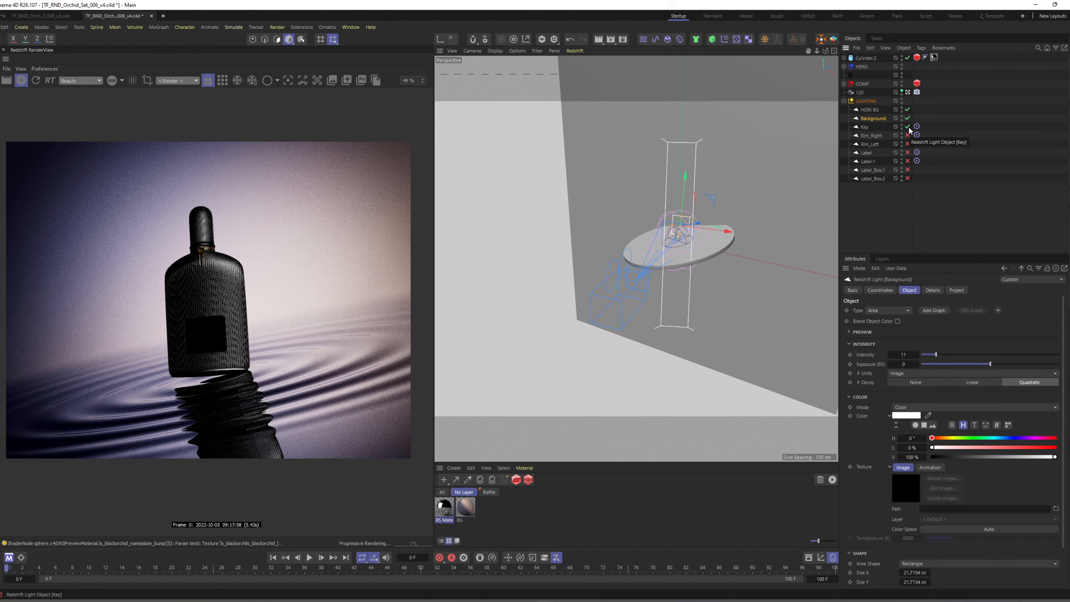
click(908, 136)
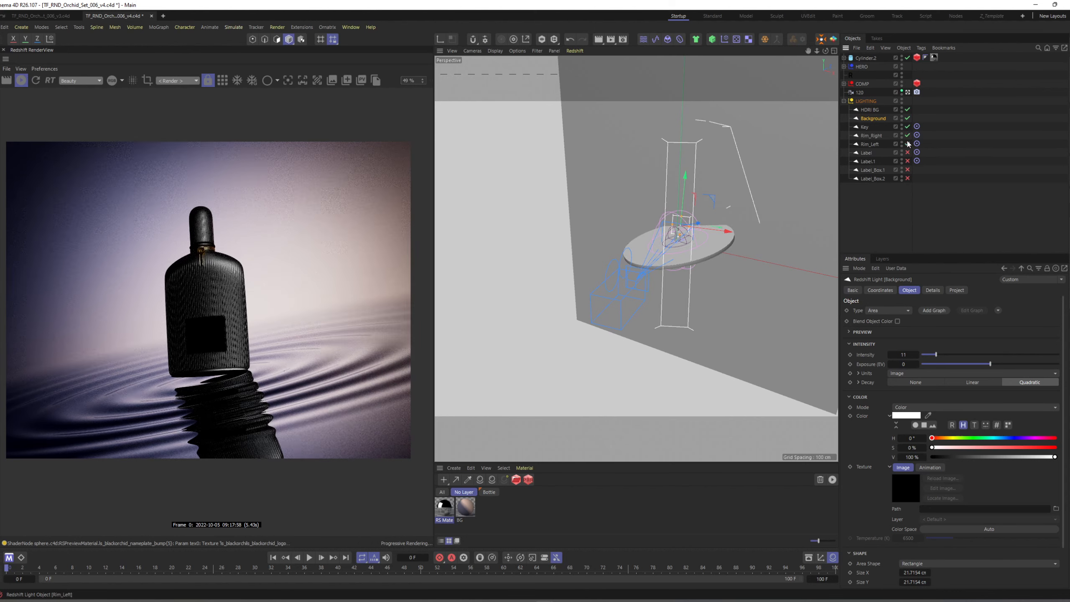
click(908, 144)
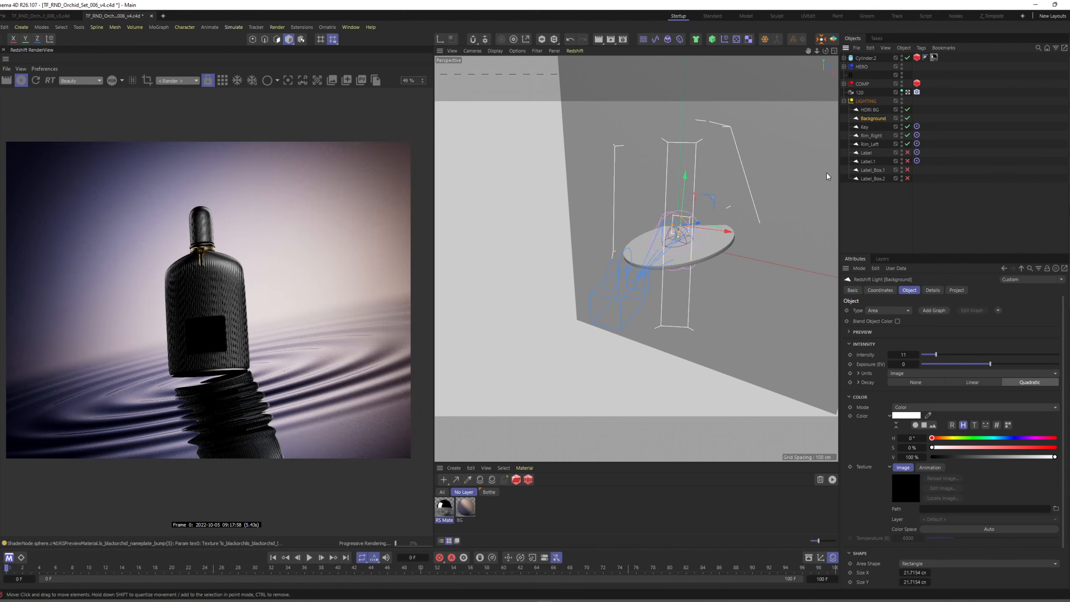
click(907, 152)
click(907, 161)
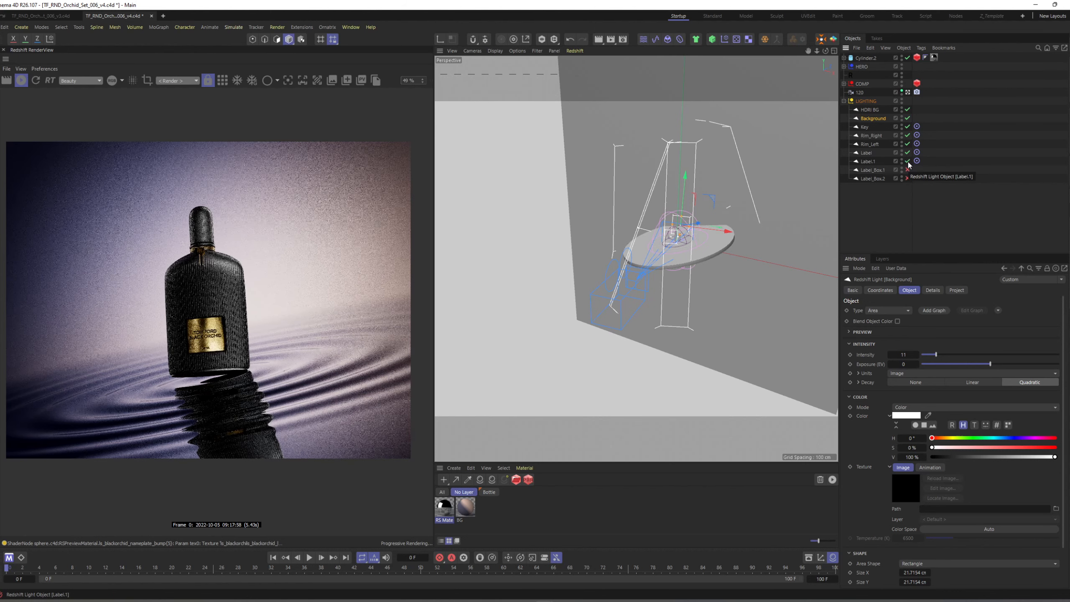
click(908, 169)
click(908, 179)
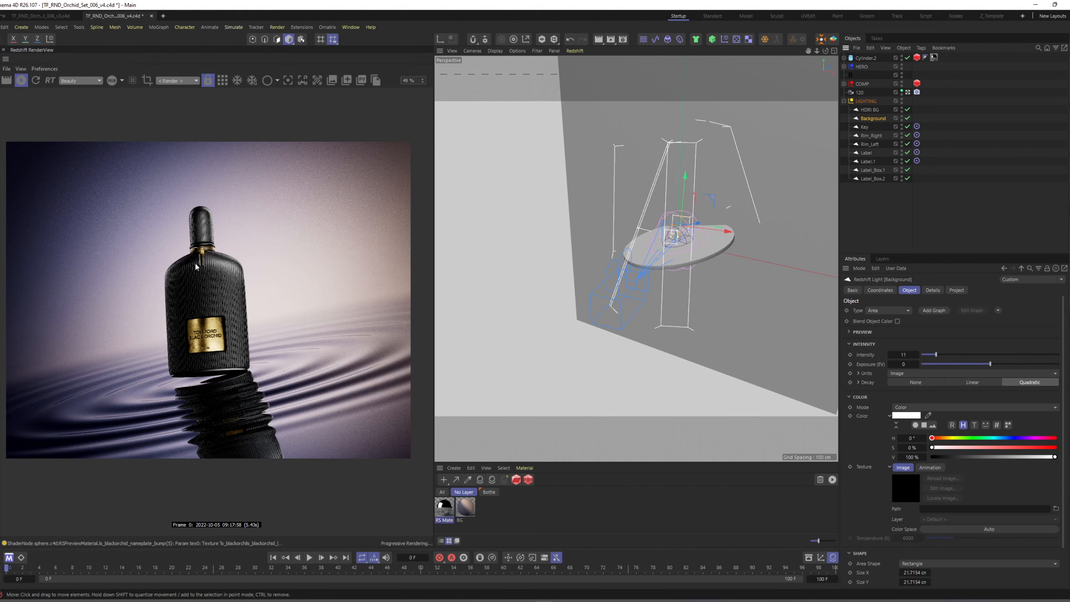
scroll(730, 271, up, 3)
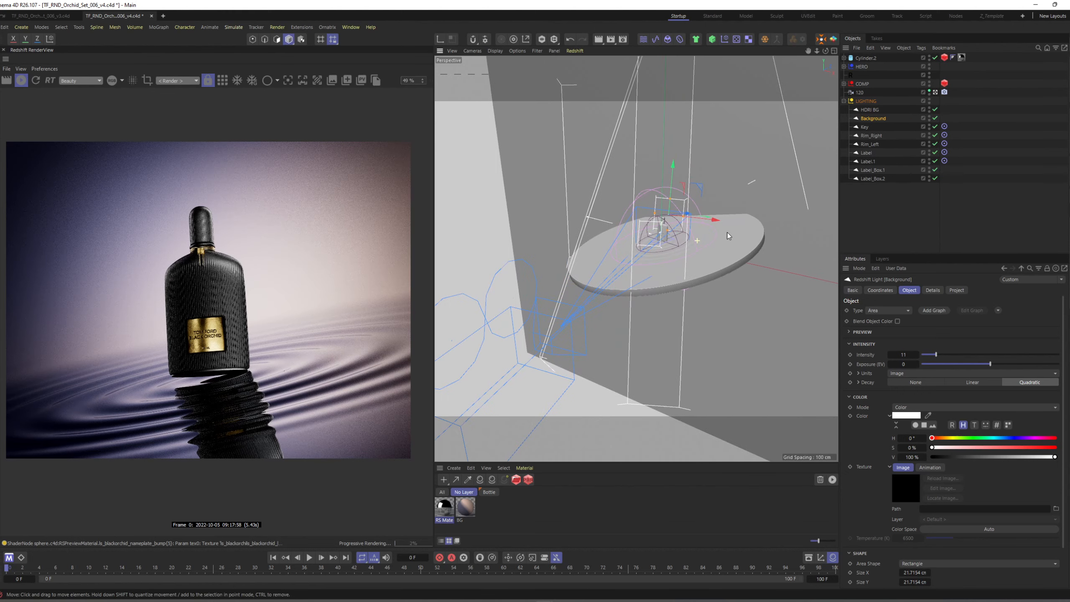
Open the shader graph of the Cylinder.2 floor disc's material and show the RS Material node's base properties in a wider pane.
click(694, 262)
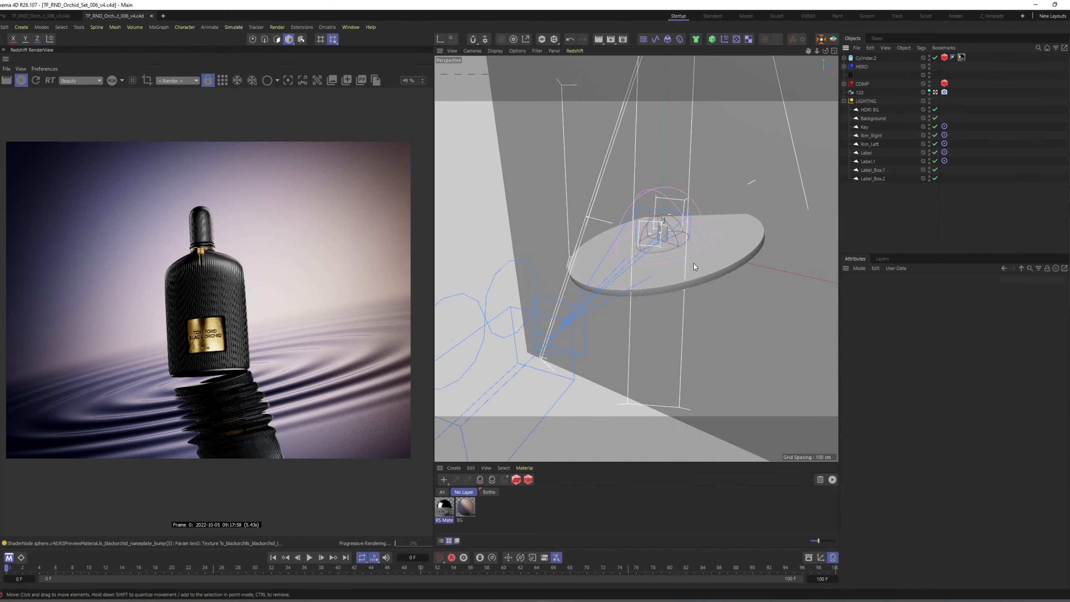
double_click(446, 509)
click(664, 216)
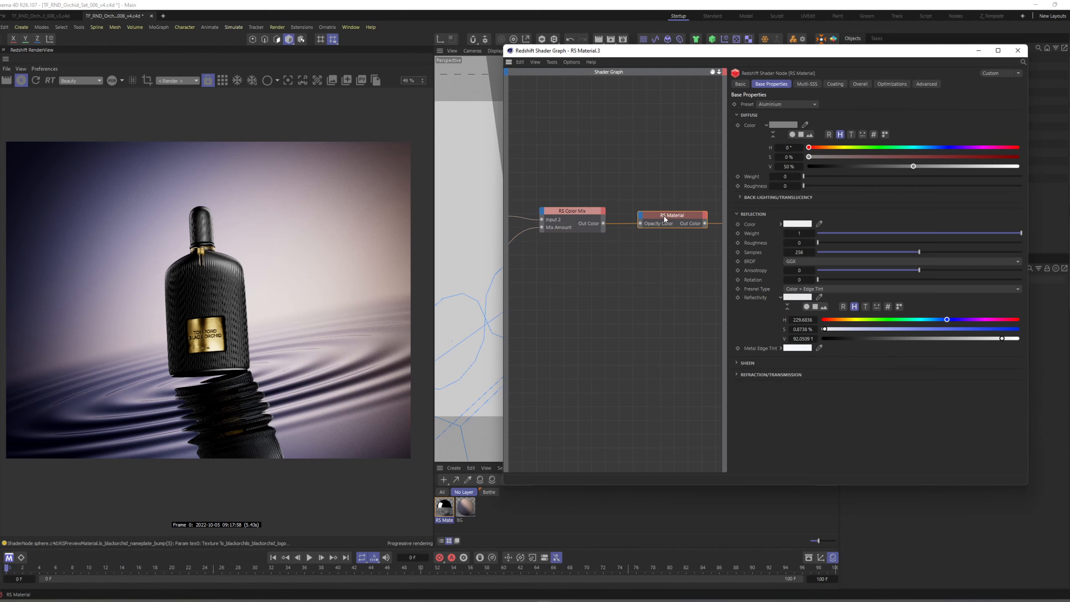
drag(729, 220, 660, 220)
Try a reflection roughness of 0.1 on the floor material, check the bottle's reflection in the render, and undo the change.
click(741, 243)
text(.)
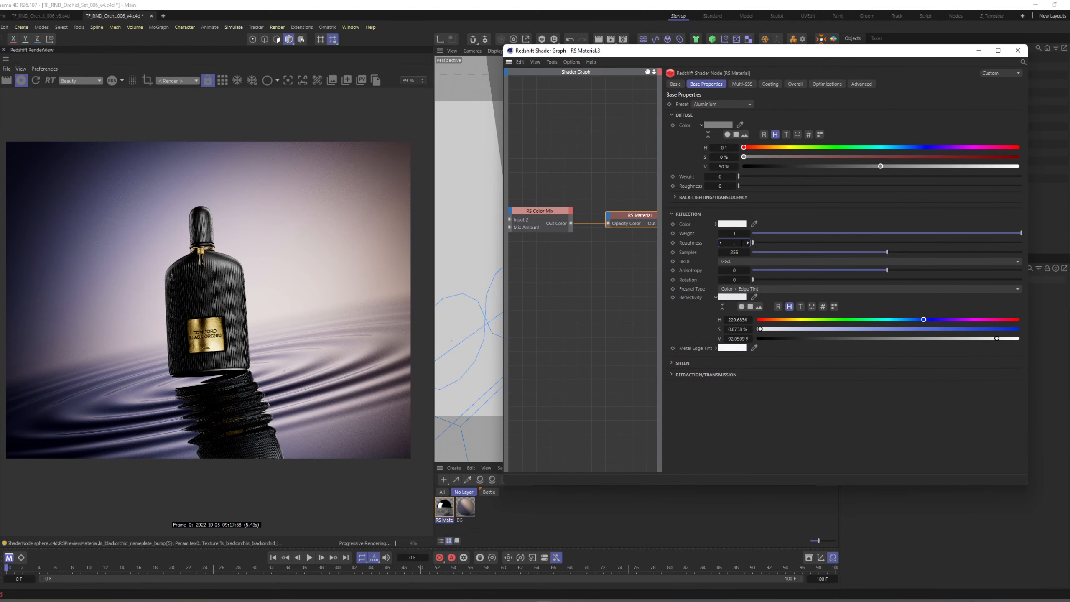
text(1)
key(Return)
scroll(239, 407, up, 3)
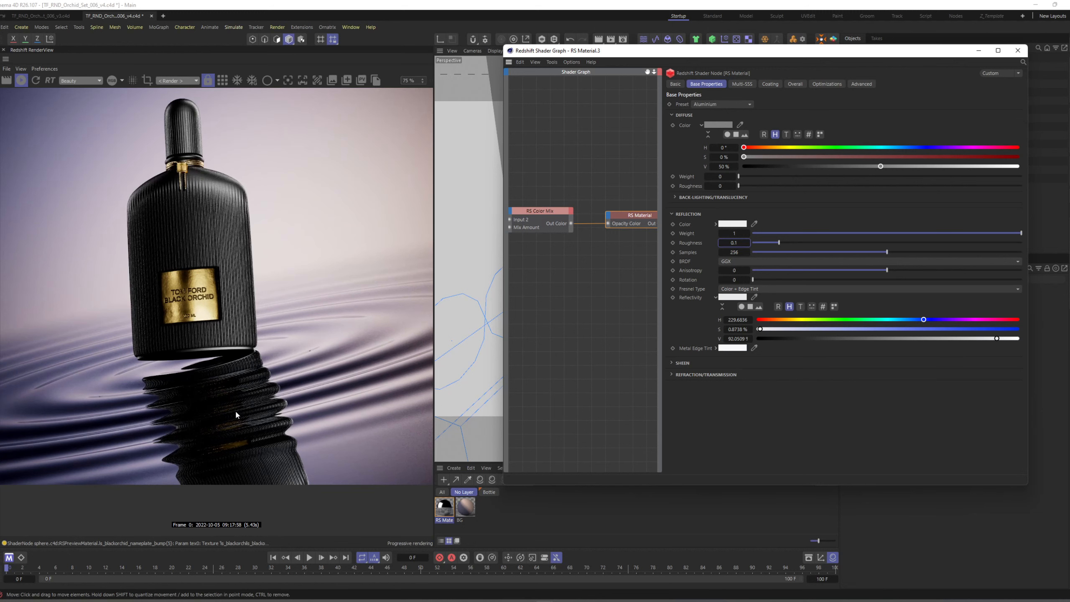
scroll(243, 402, down, 2)
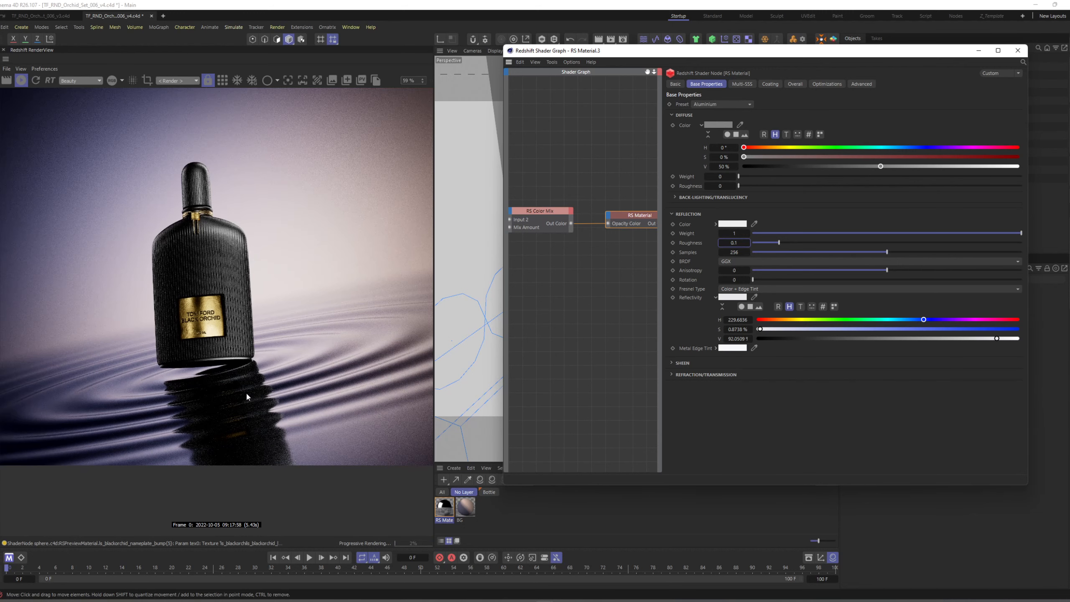
key(ctrl+z)
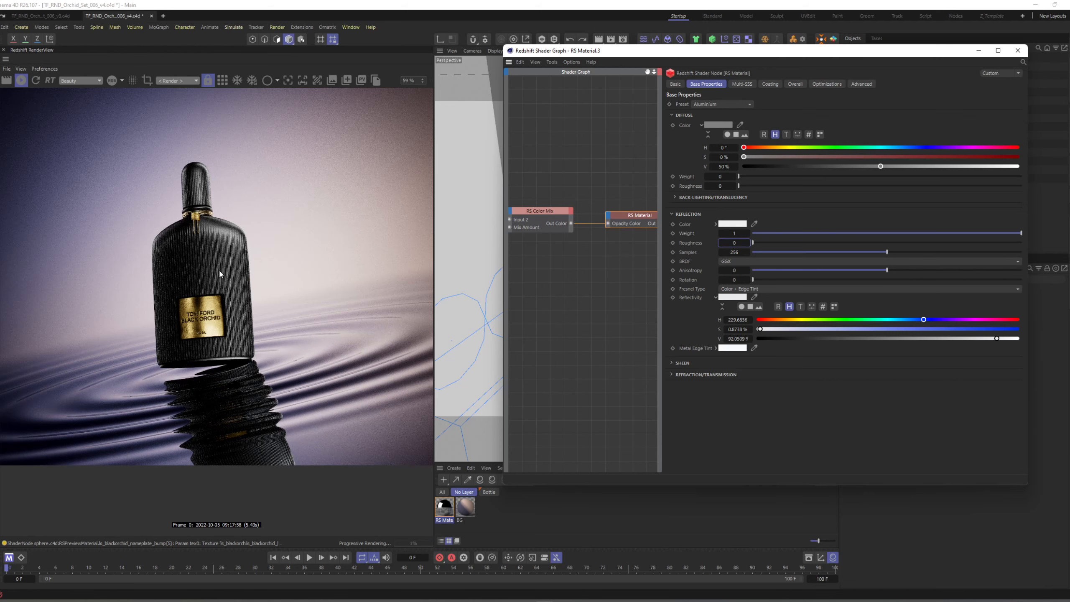
Set the floor material's reflection roughness to 0.05 and check the bottle's reflection in the render.
scroll(264, 446, up, 3)
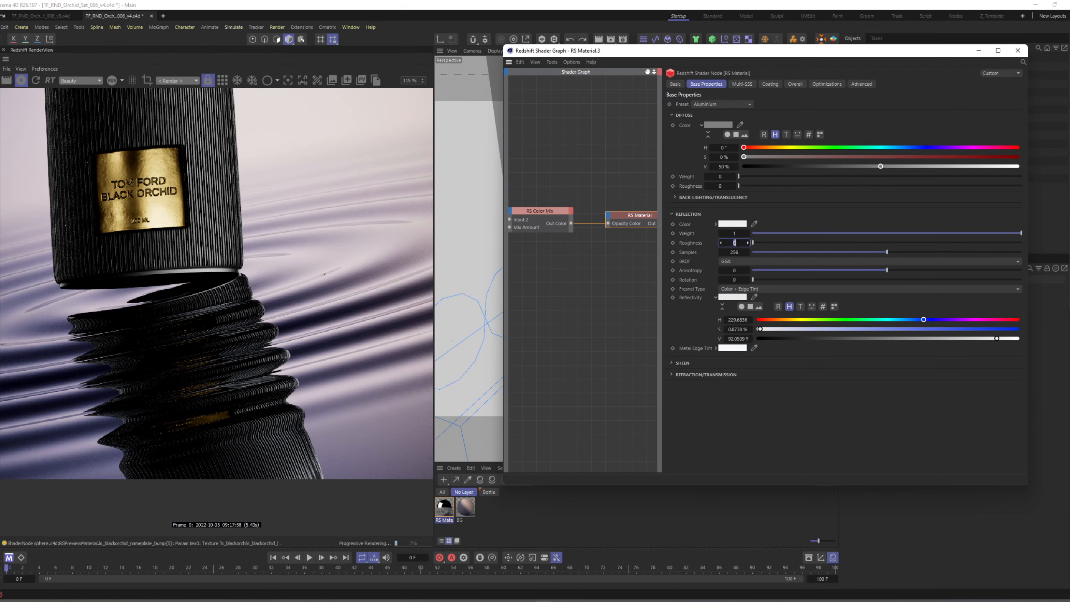
key(Return)
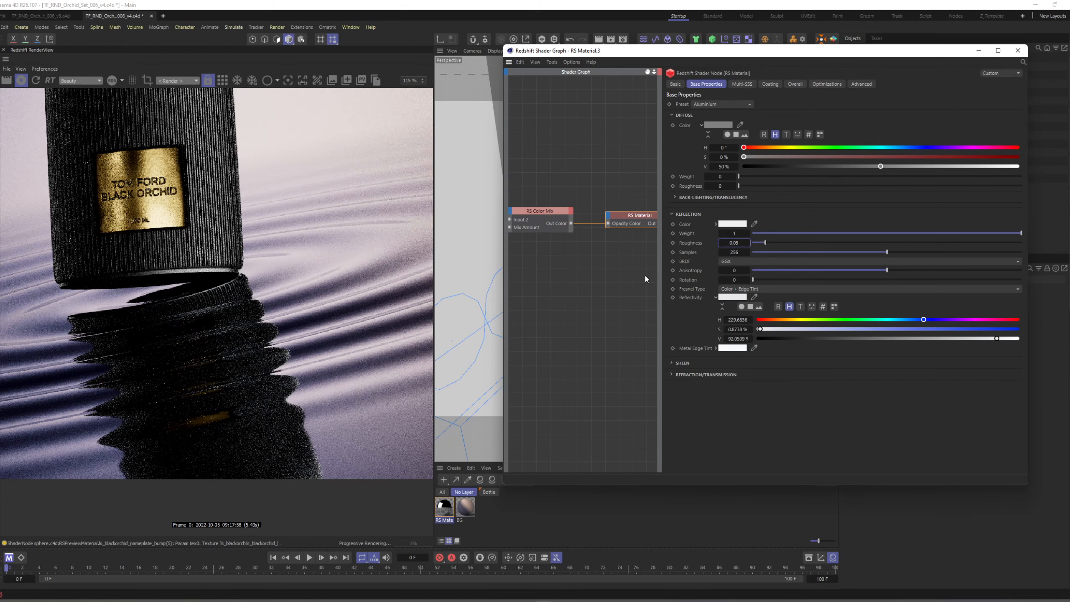
scroll(198, 323, down, 6)
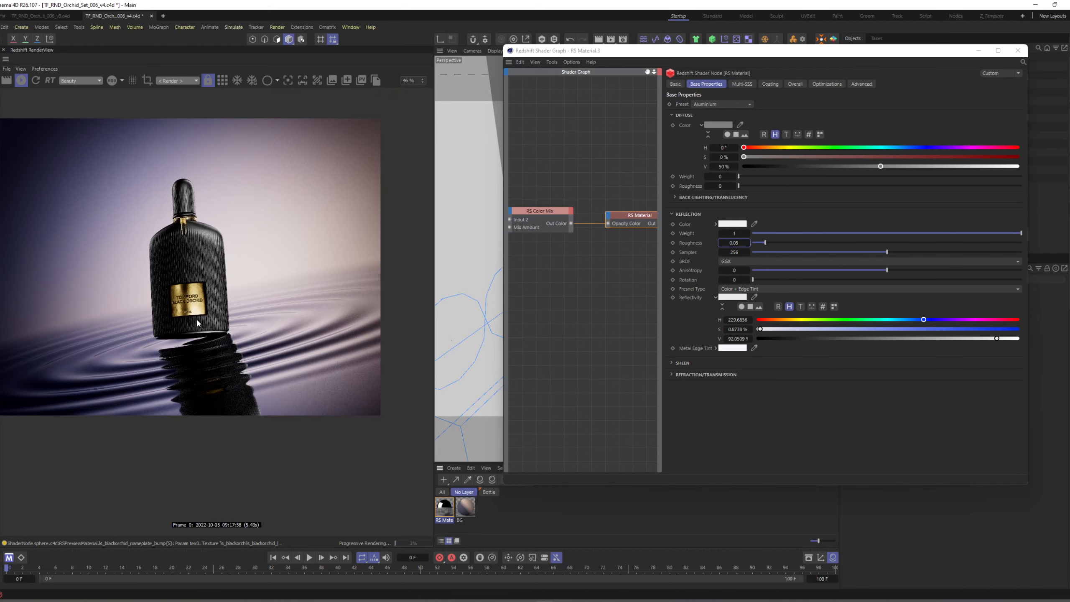
Try a reflection weight of about 0.74 on the floor material, return it to the maximum, and close the shader graph.
click(951, 233)
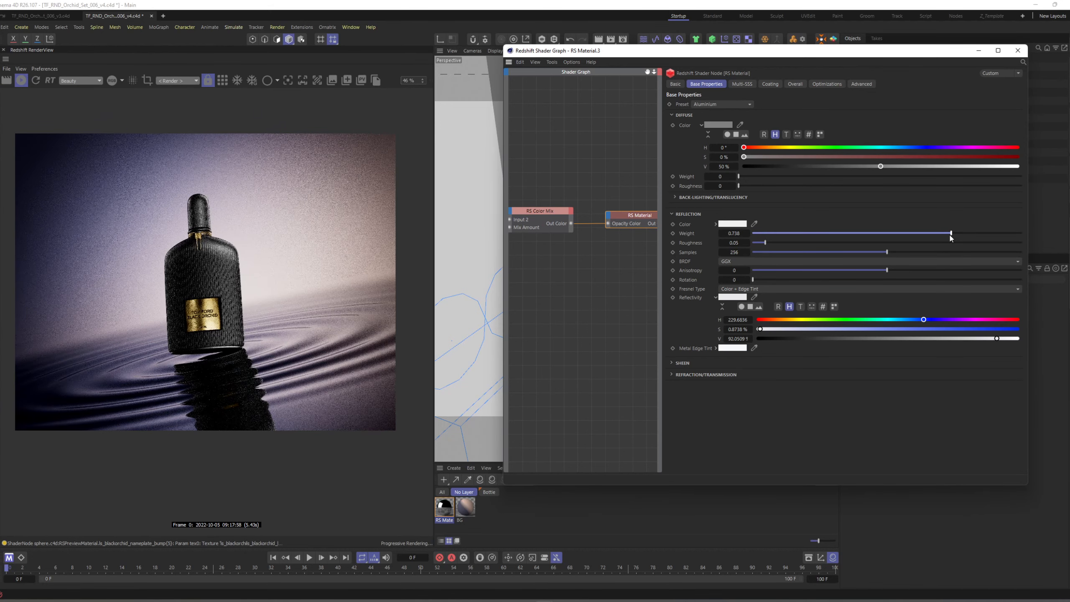
drag(950, 233, 1048, 226)
click(1017, 51)
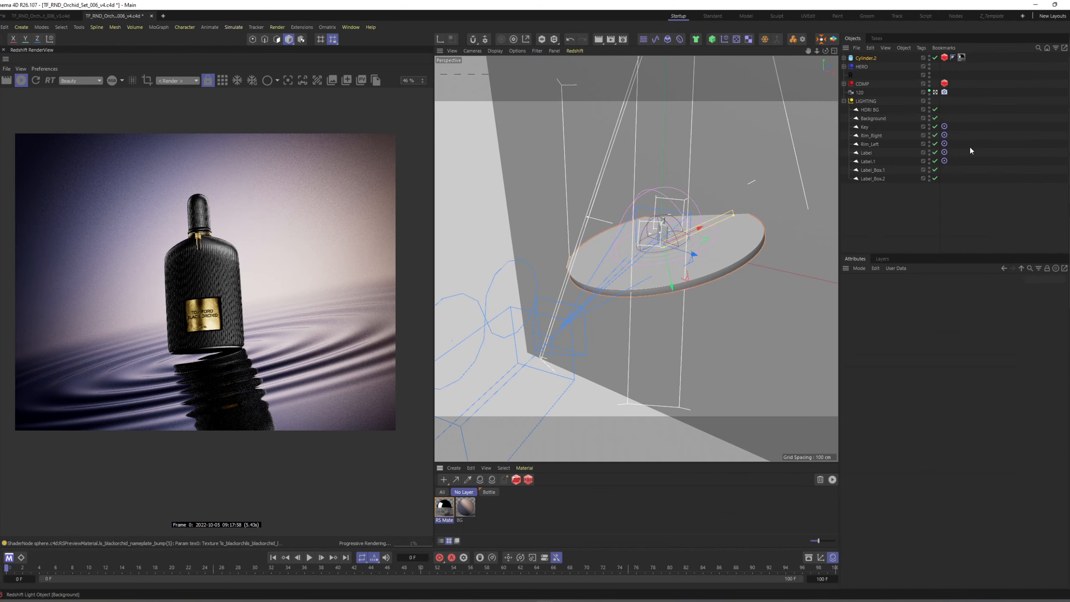
Widen the render view, deselect the floor disc, and save the scene.
scroll(261, 302, up, 3)
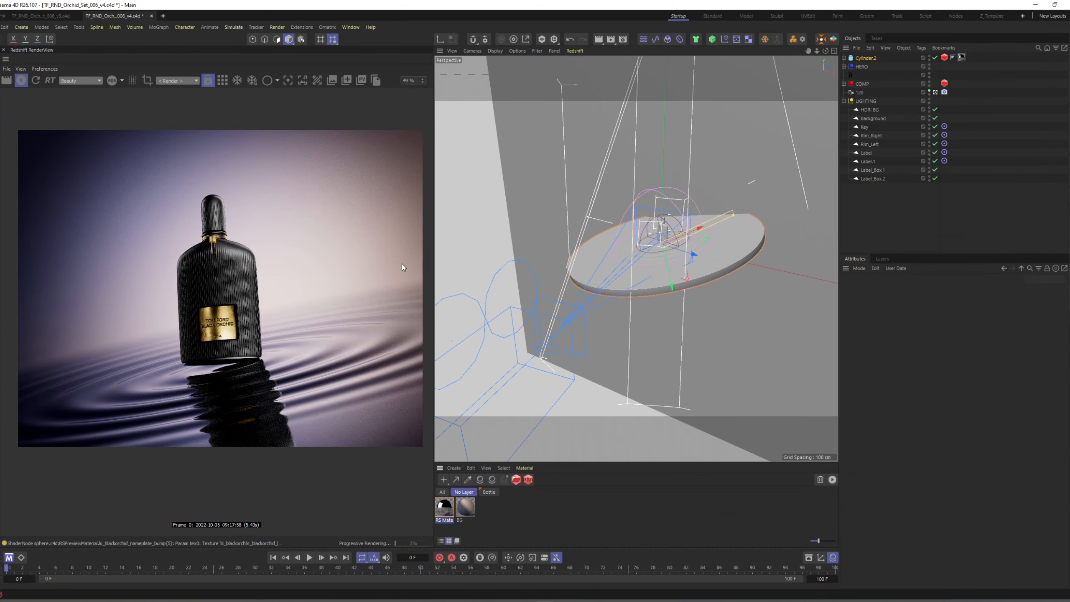
drag(434, 254, 472, 262)
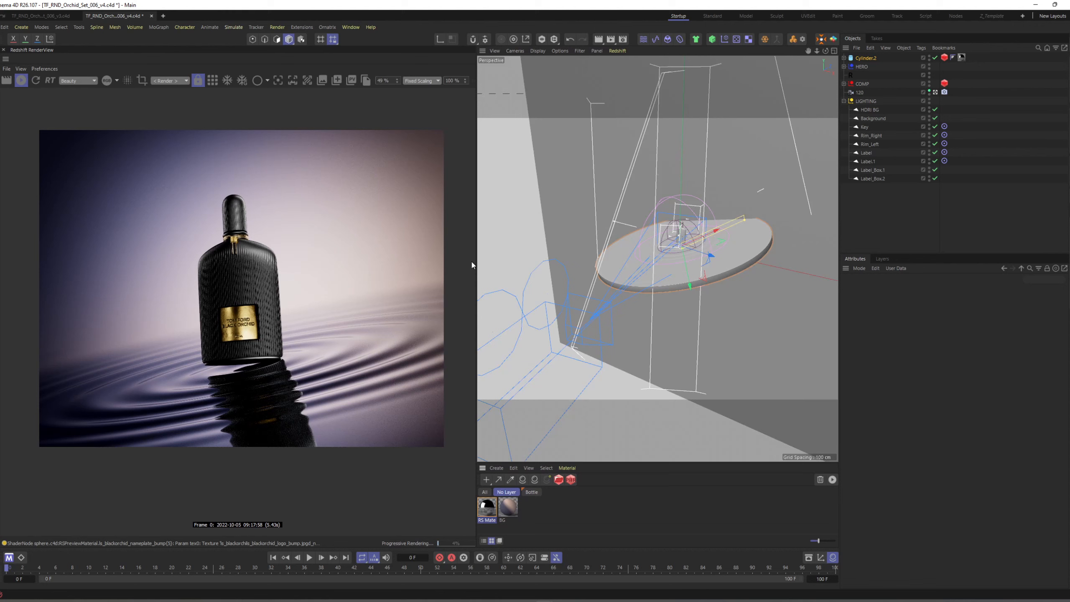
click(897, 209)
key(ctrl+s)
In the Redshift post-effects color controls, set contrast to about -0.003 and exposure to about 0.357, and close the render settings.
click(623, 39)
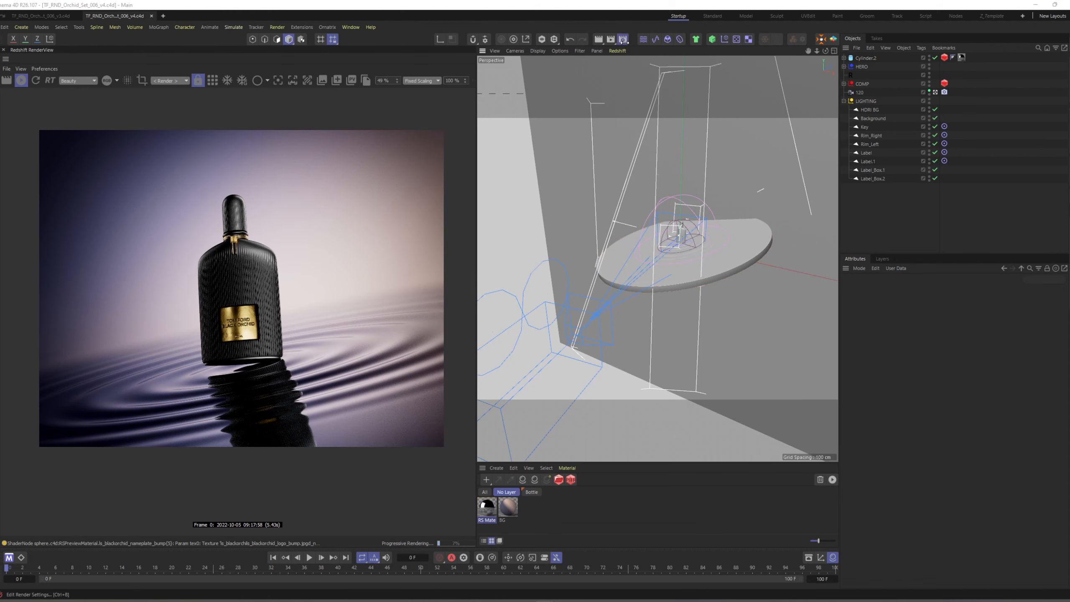
click(818, 68)
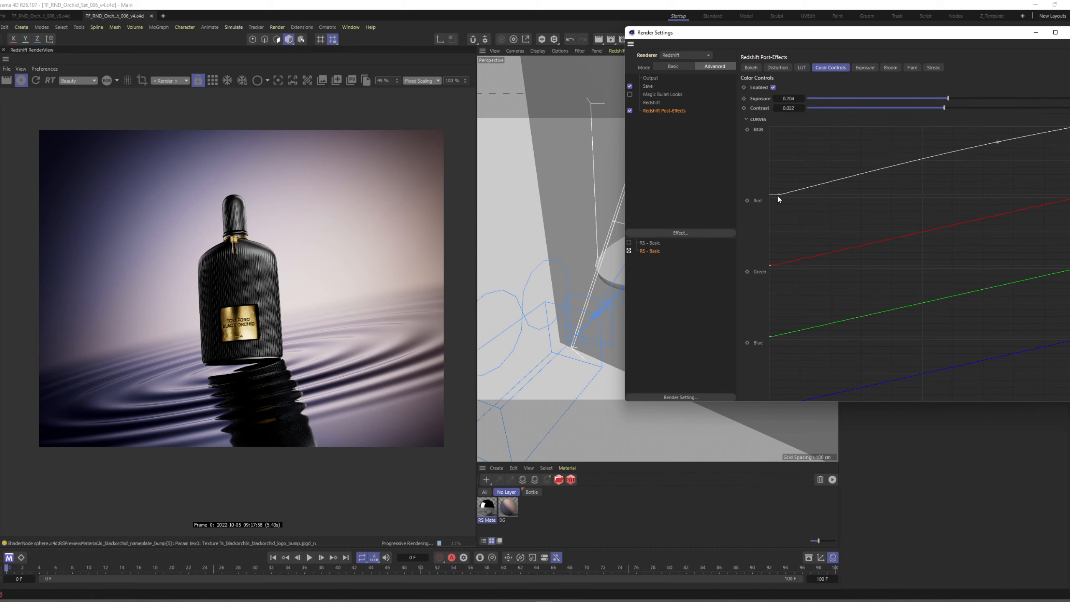
drag(778, 197, 777, 198)
drag(942, 111, 945, 109)
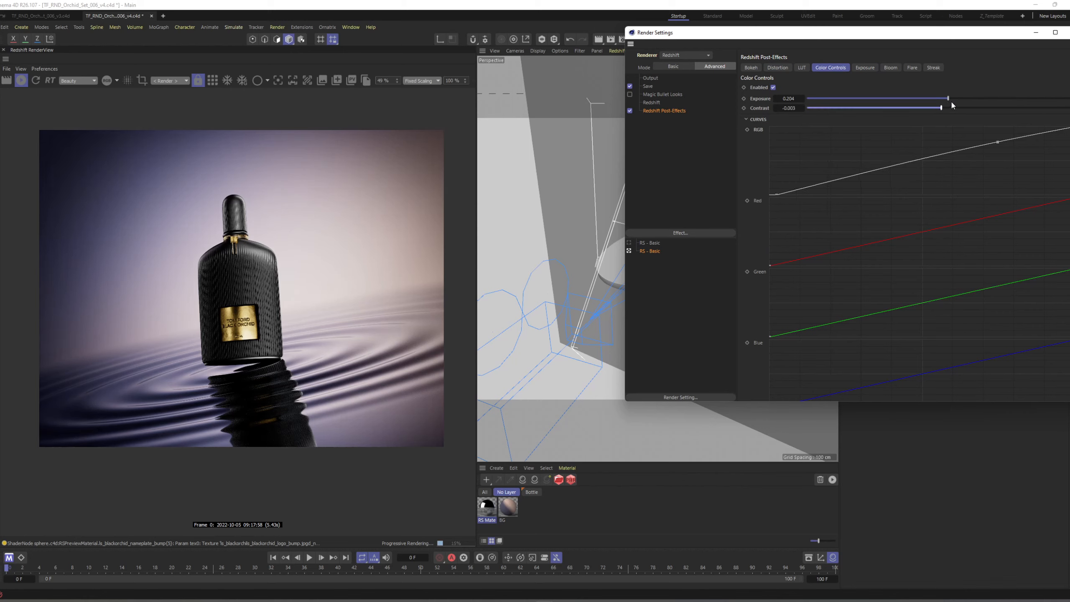
click(951, 98)
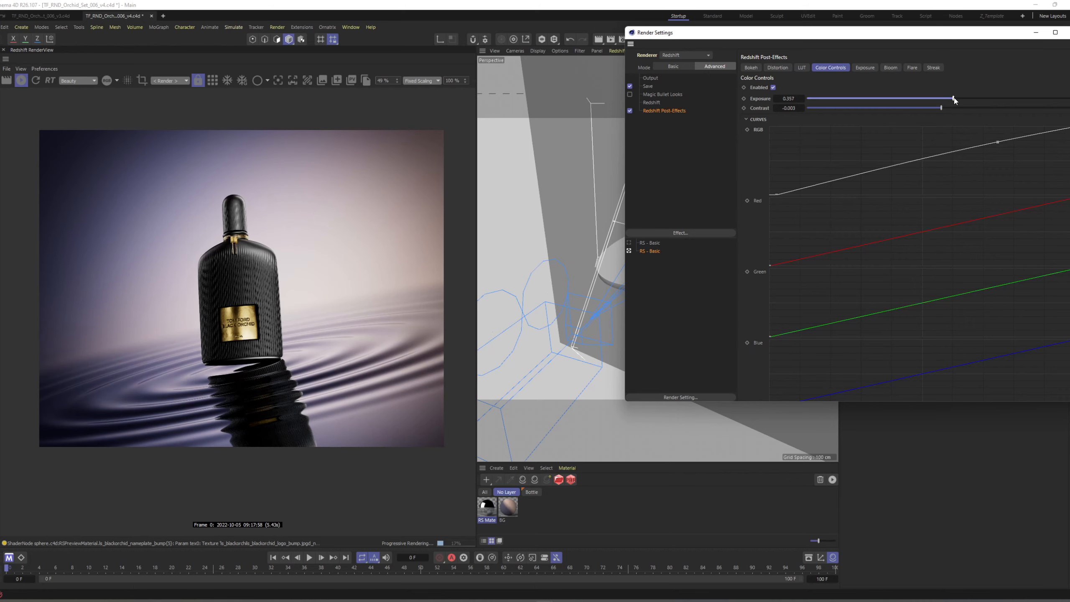
drag(903, 36, 794, 44)
click(965, 40)
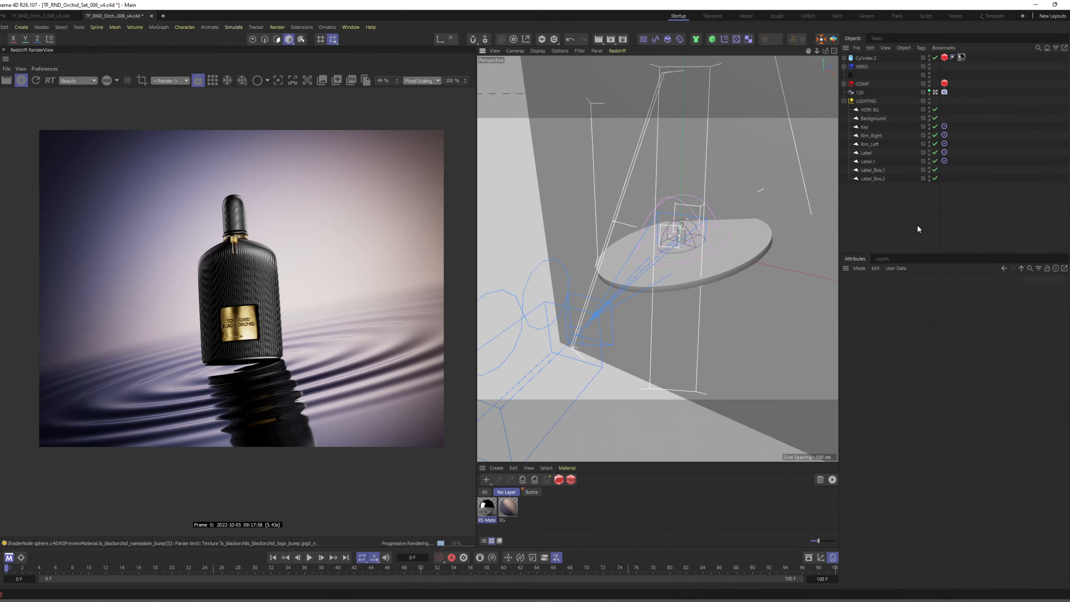
Collapse the LIGHTING group, select the 120 camera, and switch the viewport to look through it.
click(844, 101)
click(859, 93)
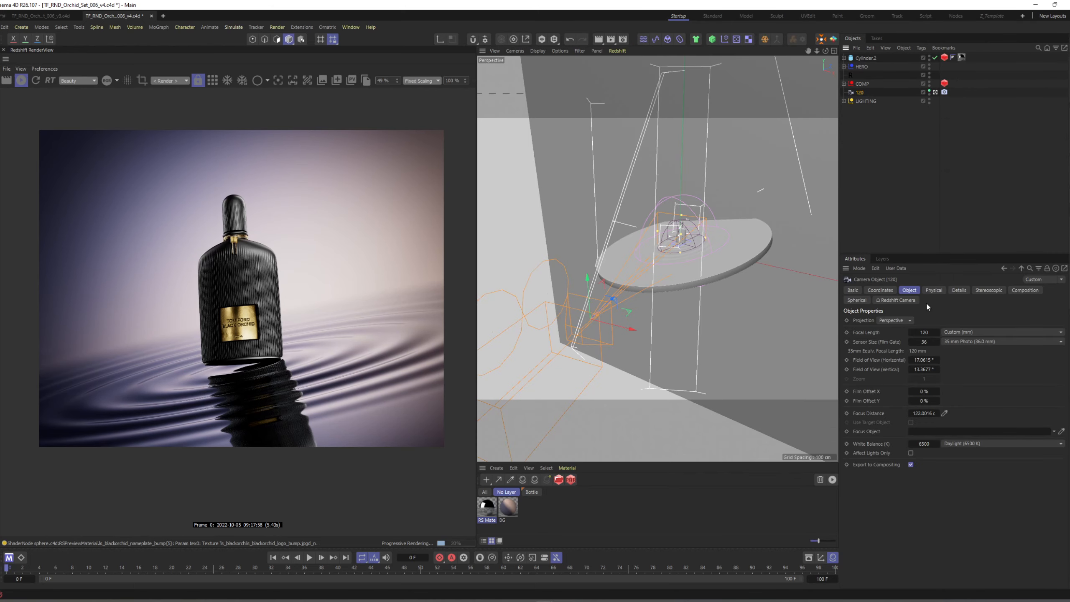
mouse_move(647, 260)
alt+mouse_down()
mouse_move(600, 253)
mouse_move(632, 272)
alt+mouse_up()
middle_click(632, 272)
middle_click(632, 272)
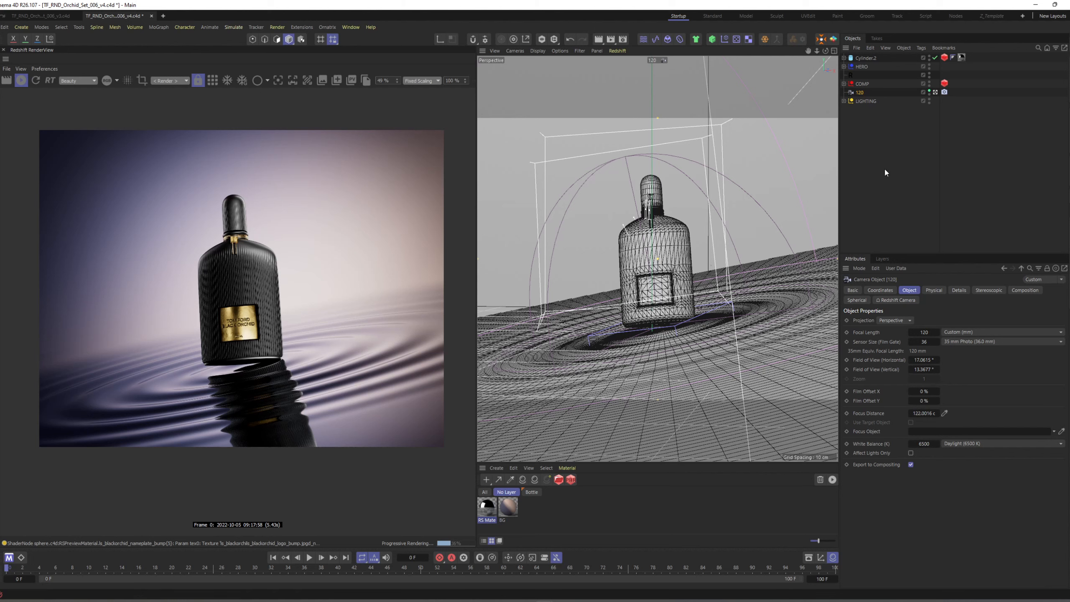
Move the Cylinder.2 floor disc into the COMP group, collapse the group, and stop the live render.
click(902, 184)
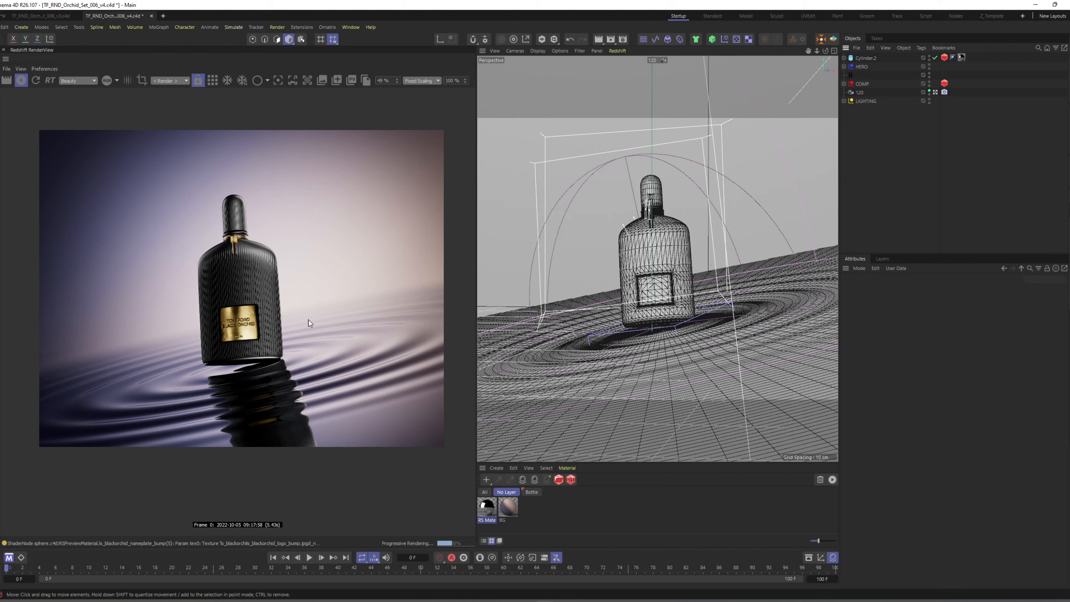
click(857, 93)
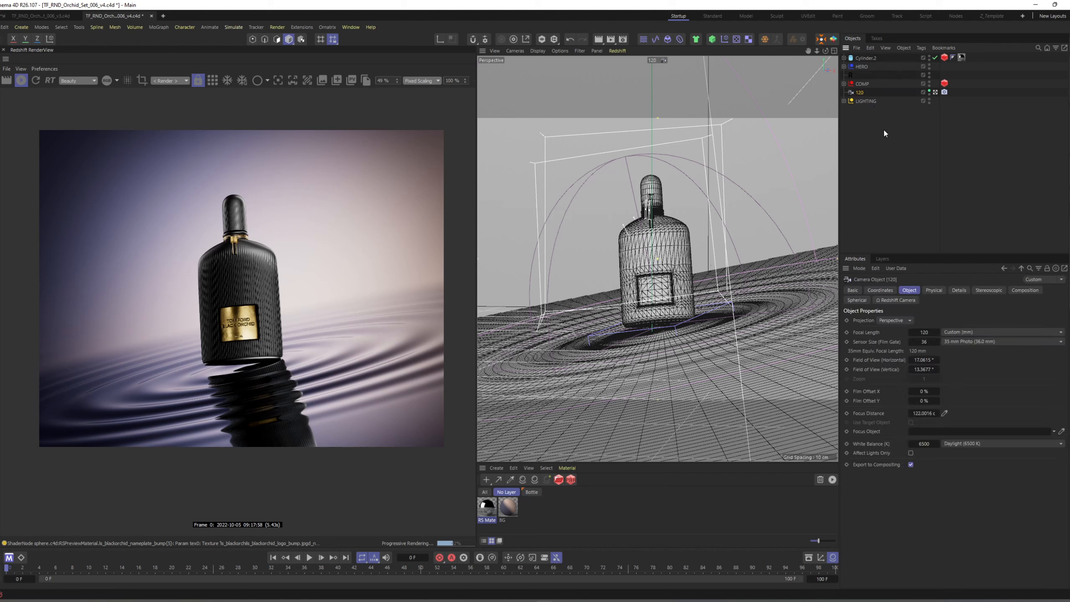
click(893, 128)
drag(874, 59, 854, 86)
click(844, 75)
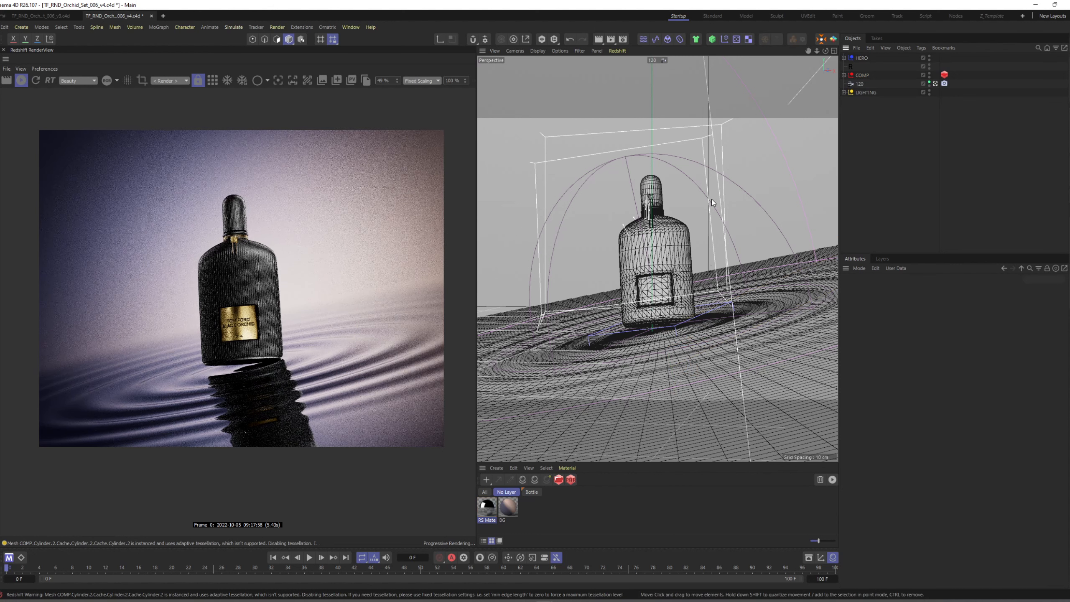
drag(287, 282, 278, 285)
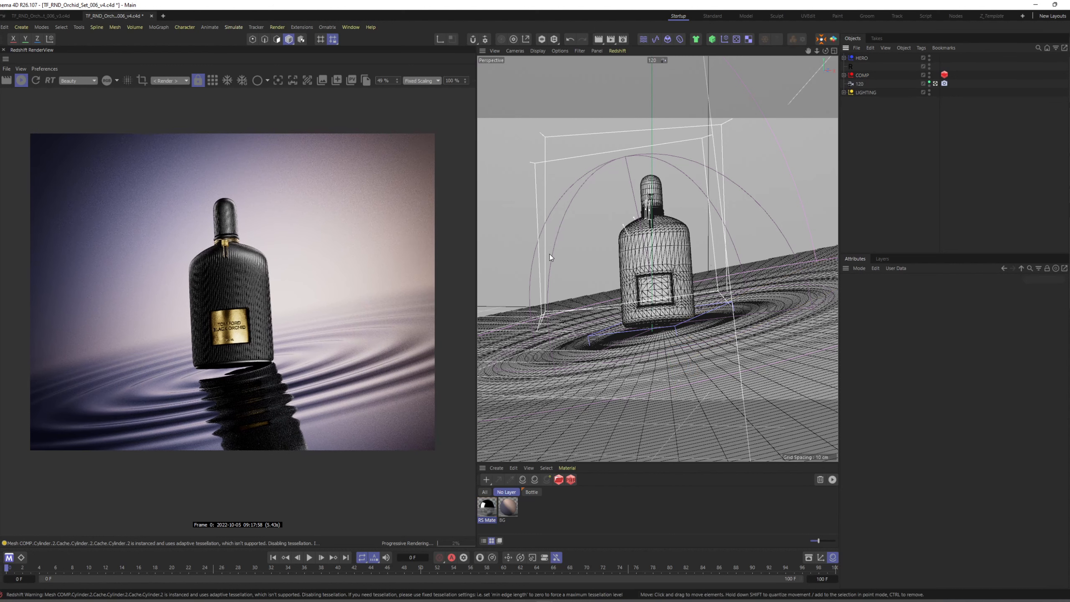
click(20, 80)
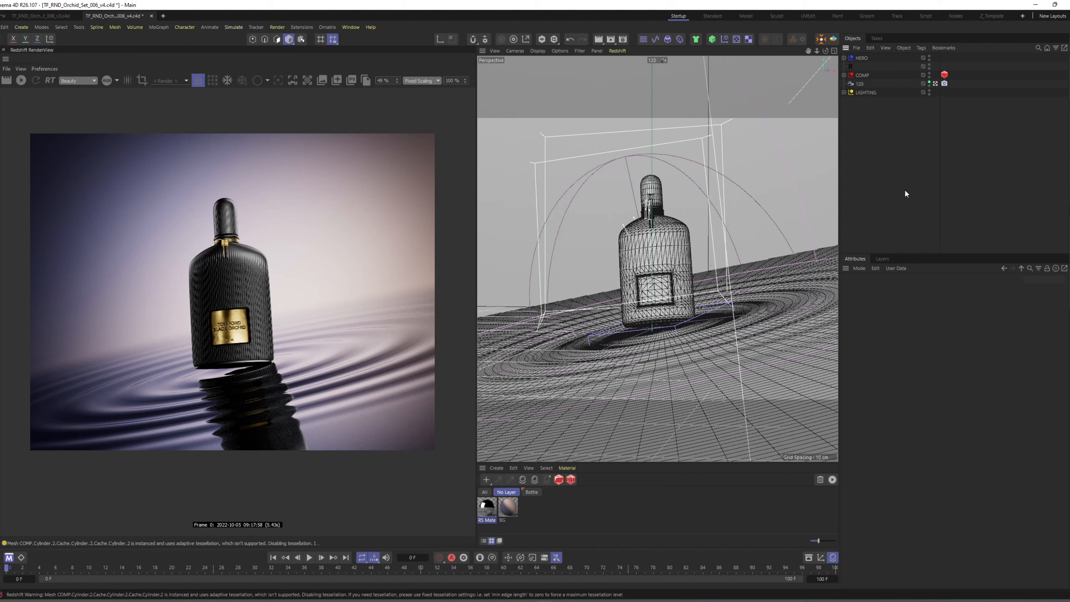